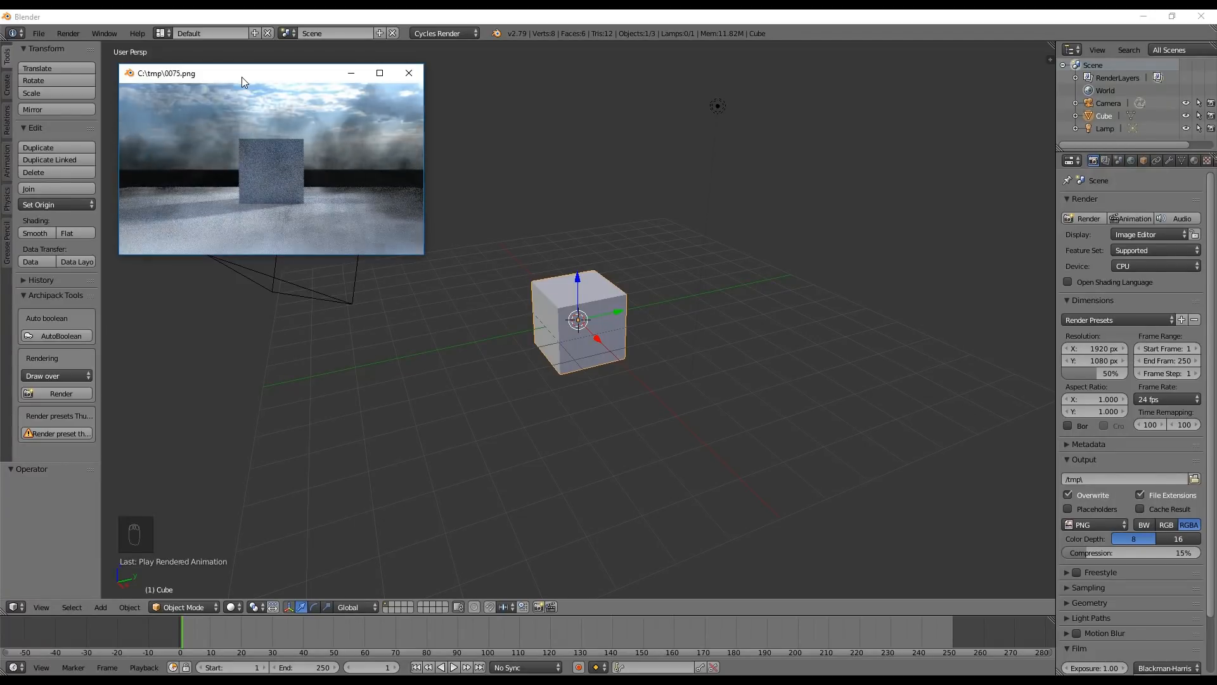
Close the rendered animation preview and delete all the default objects from the scene
key(Escape)
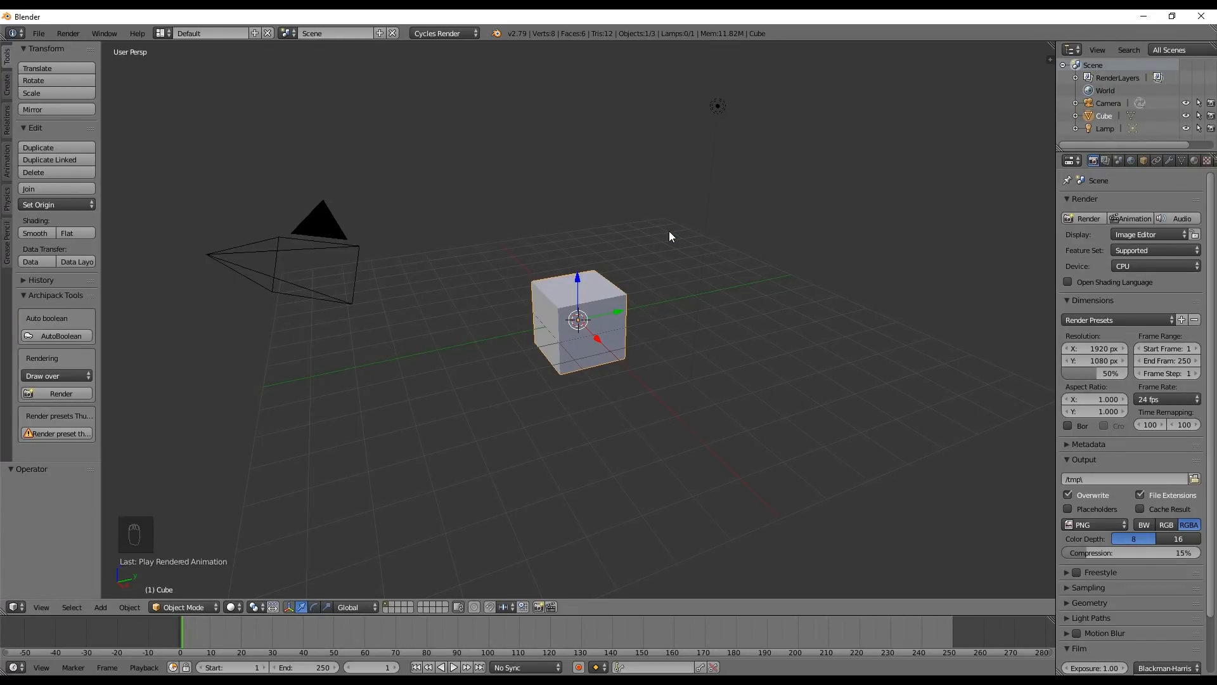
key(a)
key(a)
key(a)
key(x)
click(669, 232)
Add a mesh plane at the origin and scale it up by a factor of about 8.17 as the ground
key(shift+a)
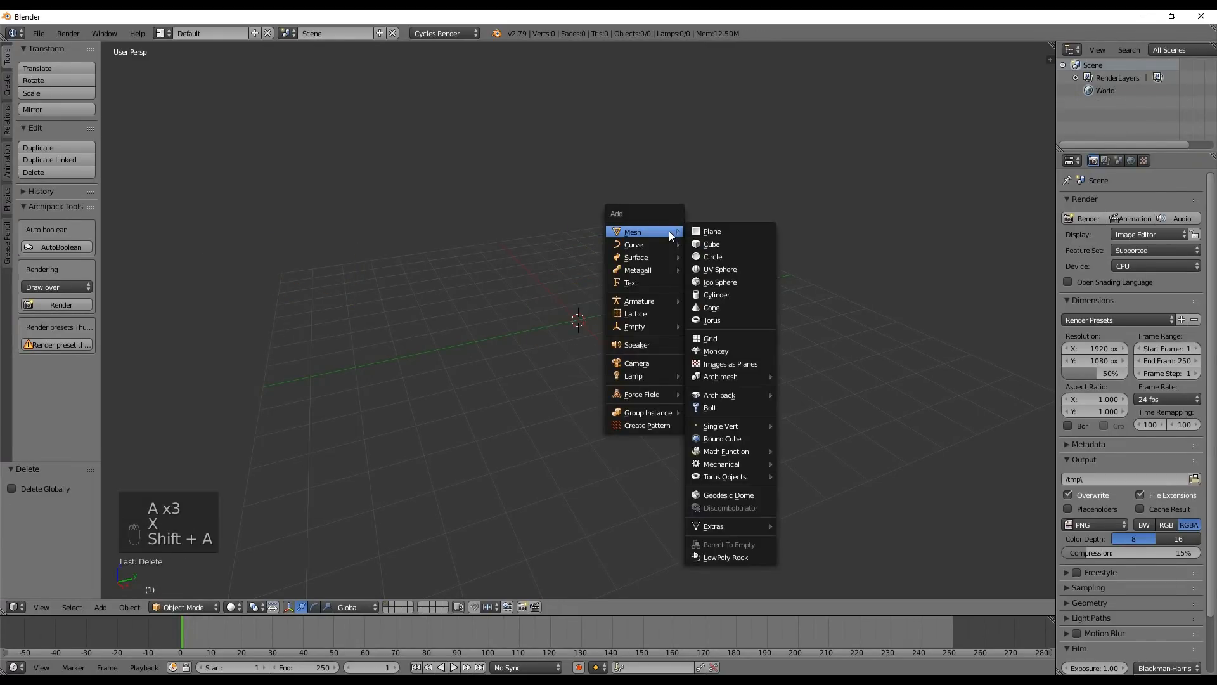
click(711, 232)
key(s)
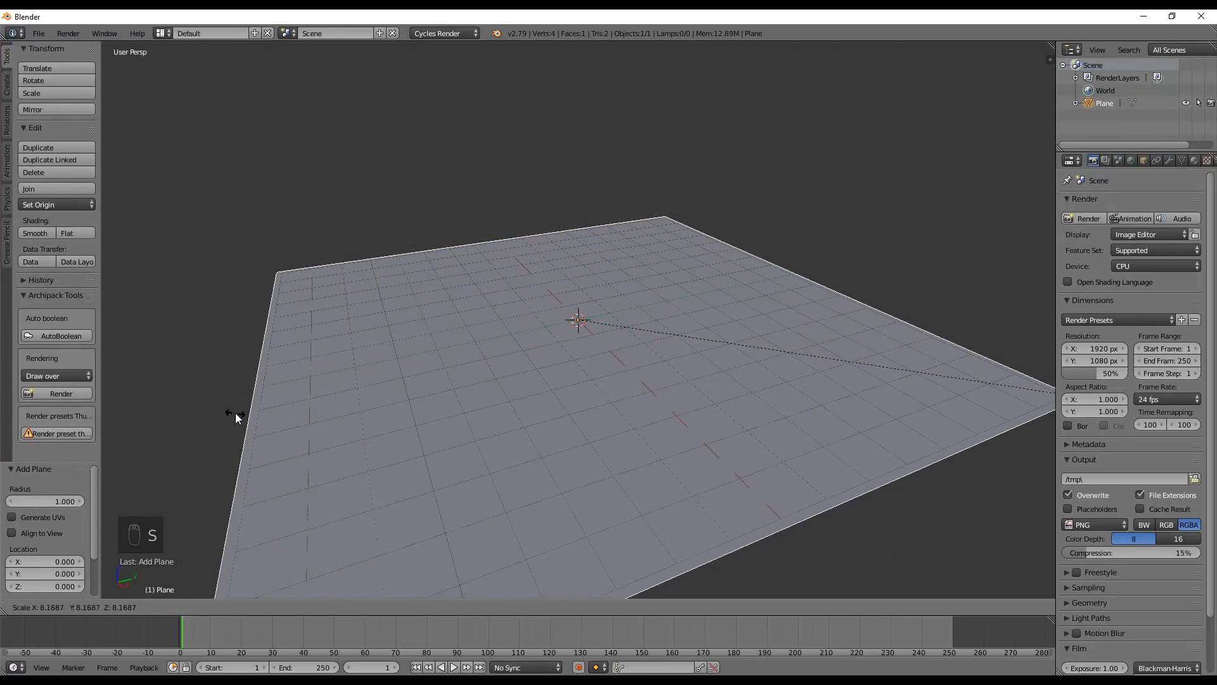
click(234, 413)
scroll(489, 291, down, 4)
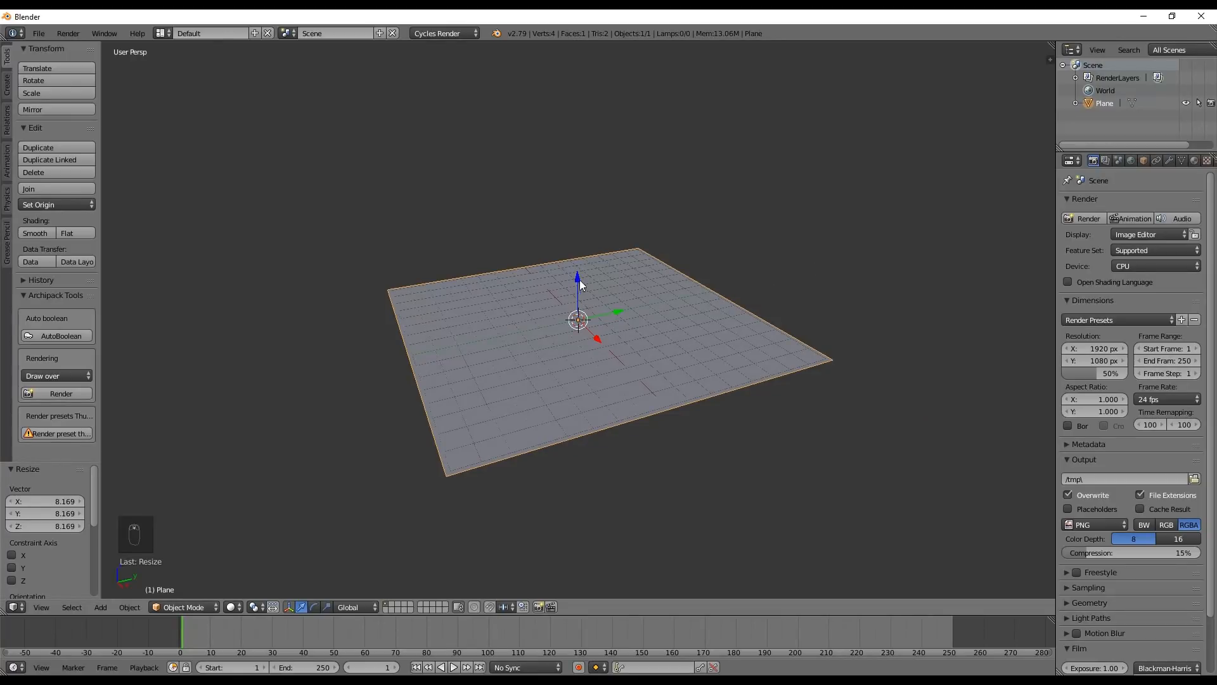
key(shift+a)
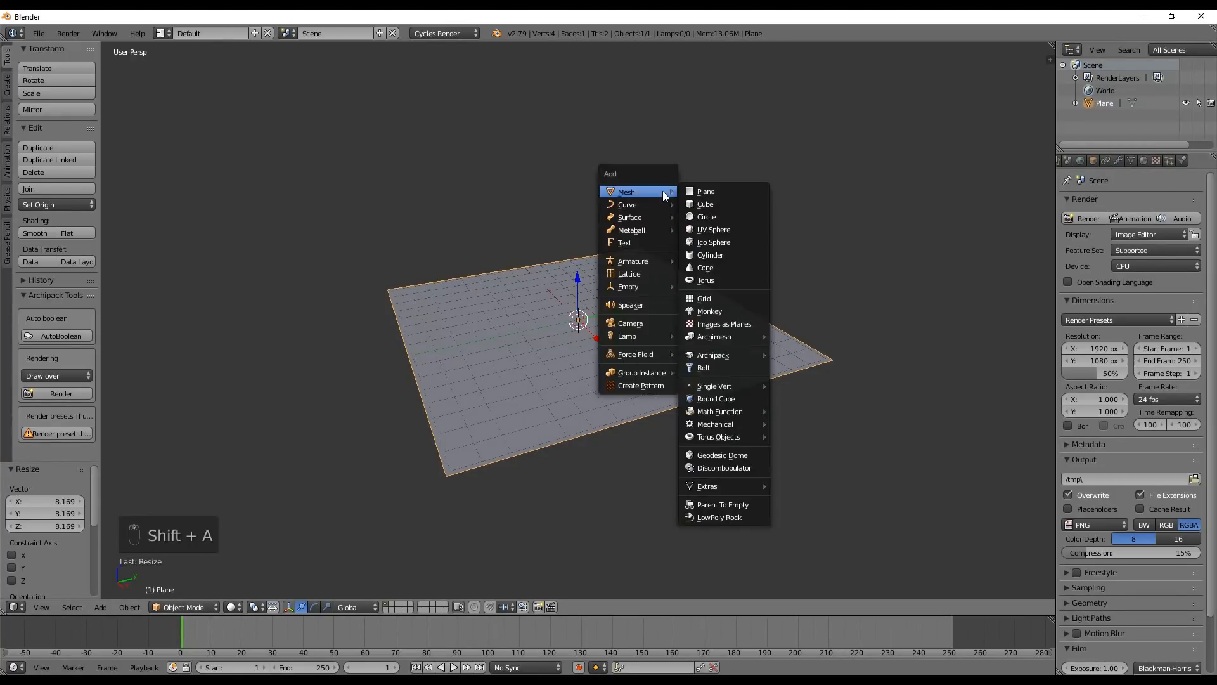
click(729, 206)
drag(575, 280, 564, 192)
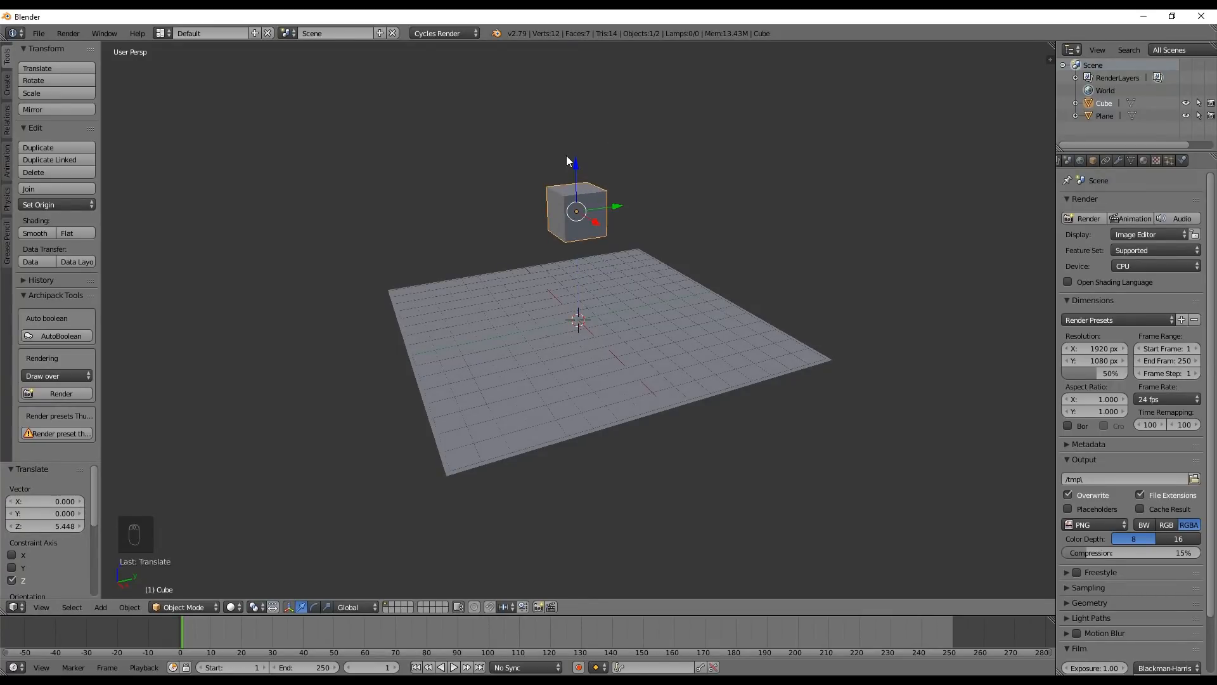
key(x)
click(588, 173)
Add a monkey mesh and raise it along the Z axis above the ground plane
key(shift+a)
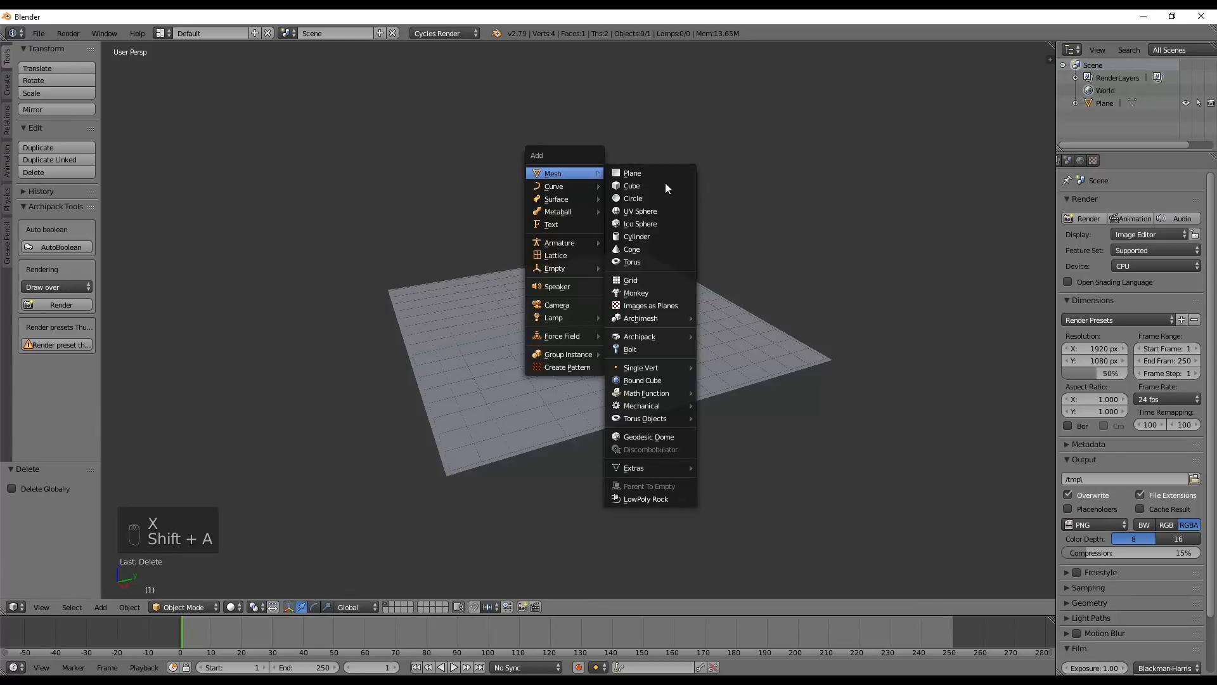
click(657, 293)
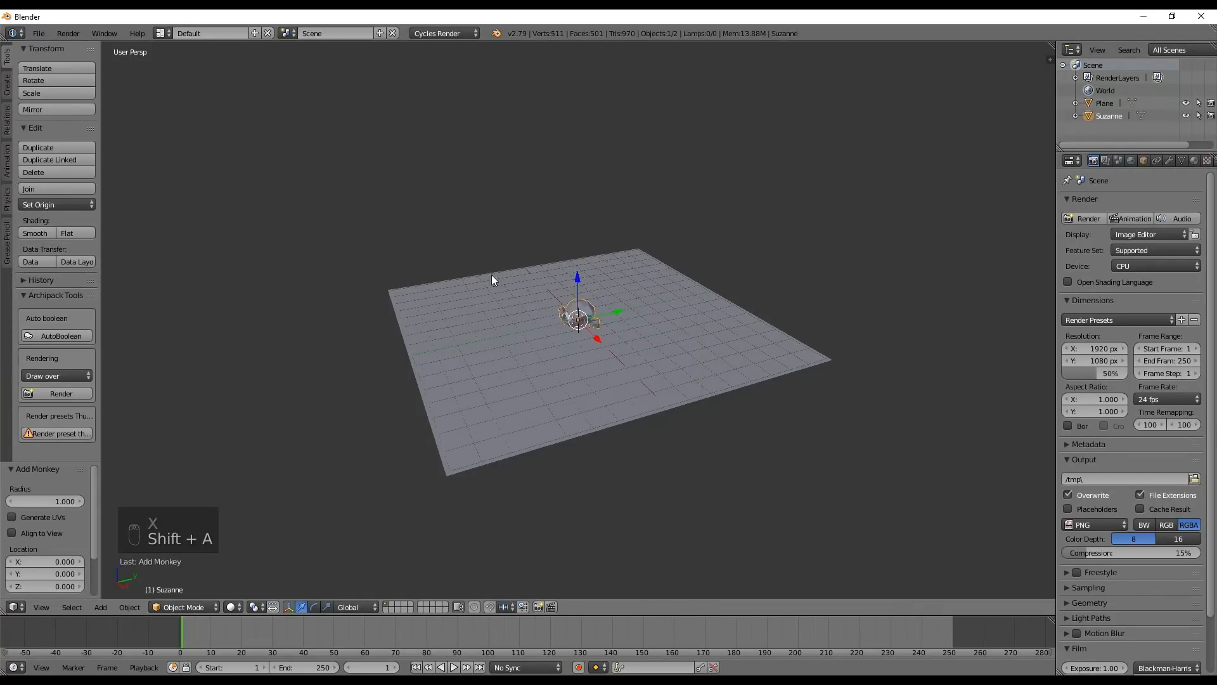
key(g)
key(z)
click(576, 209)
Rotate the monkey 90° around the Z axis and -45° around the Y axis
key(r)
key(z)
key(9)
key(0)
key(Return)
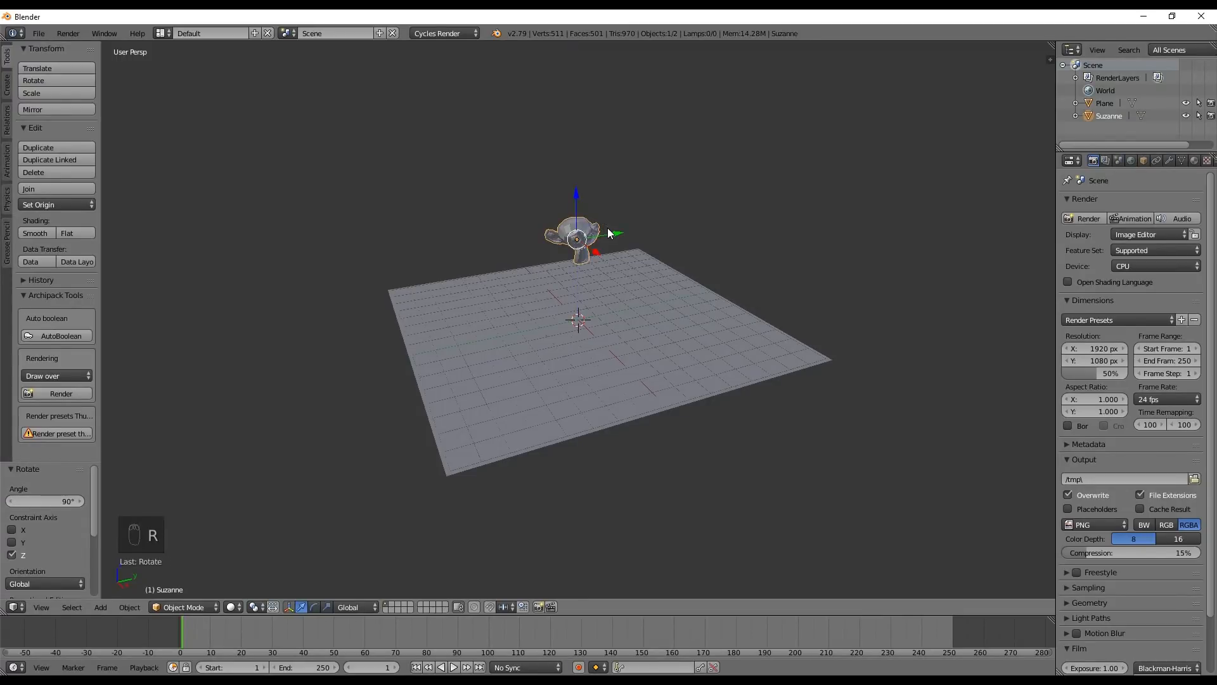
key(r)
key(y)
key(minus)
key(4)
key(5)
key(Return)
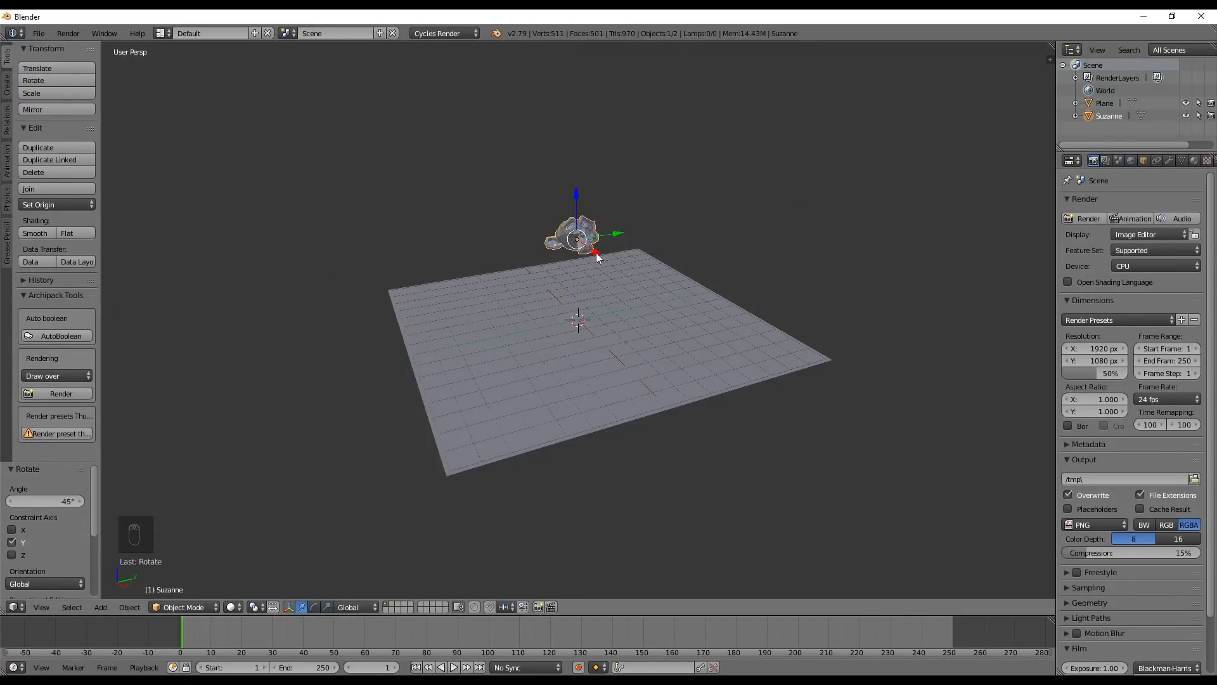
Enable rigid body physics on the monkey with the type Active
middle_drag(653, 243, 575, 312)
scroll(1161, 160, down, 3)
click(1171, 161)
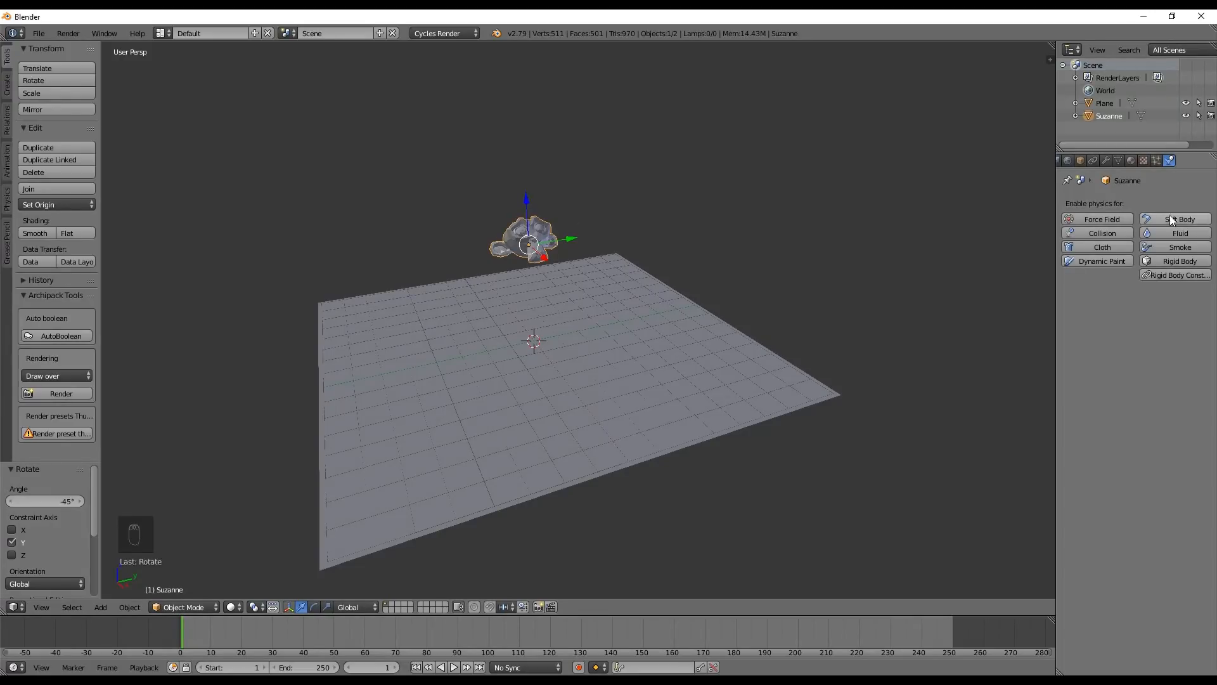
click(1180, 261)
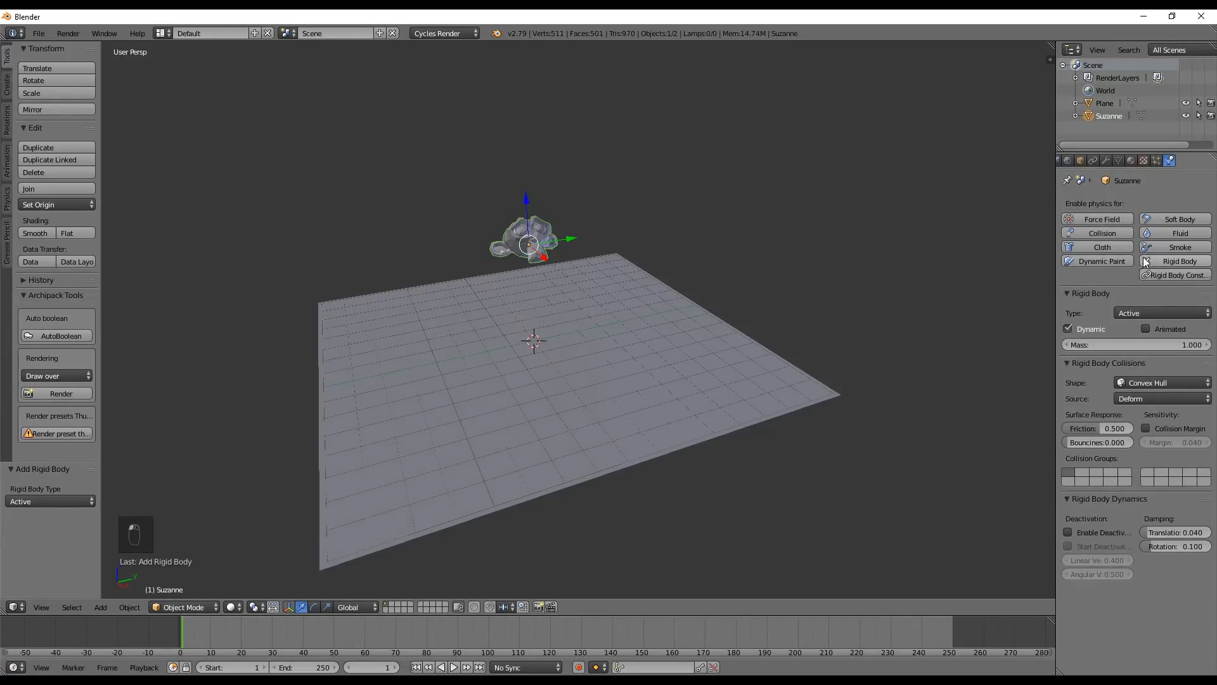
click(1124, 310)
click(1128, 298)
Enable rigid body physics on the ground plane and set its type to Passive
right_click(750, 372)
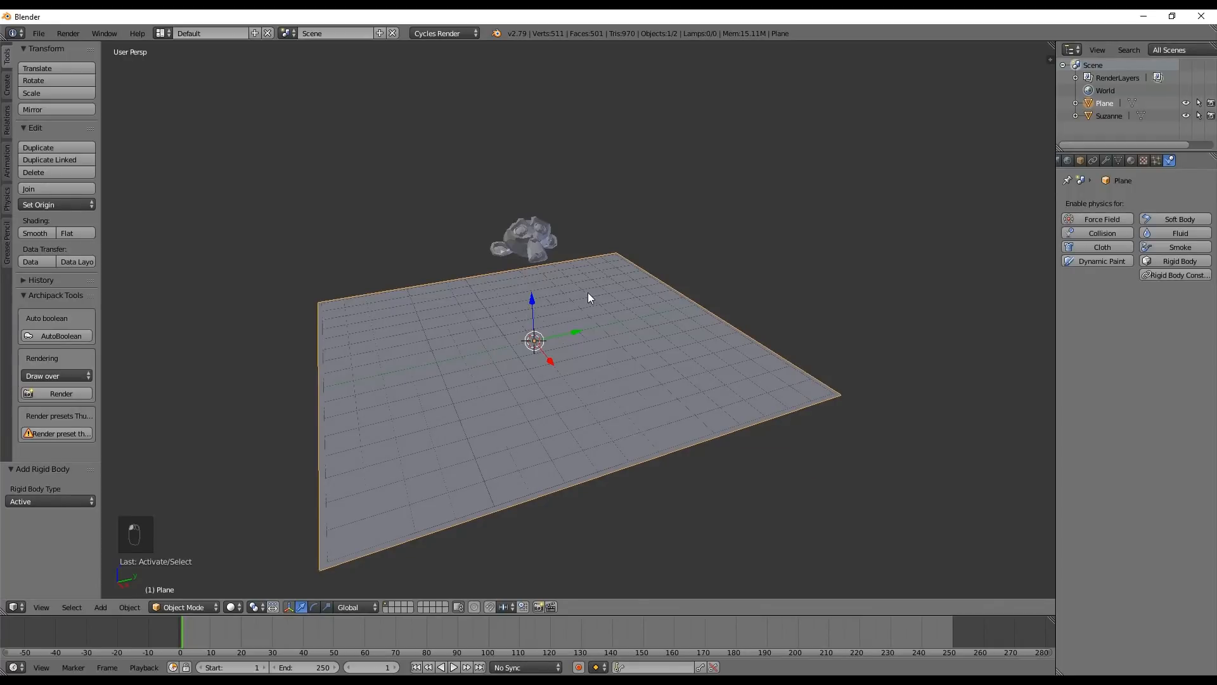
click(1172, 263)
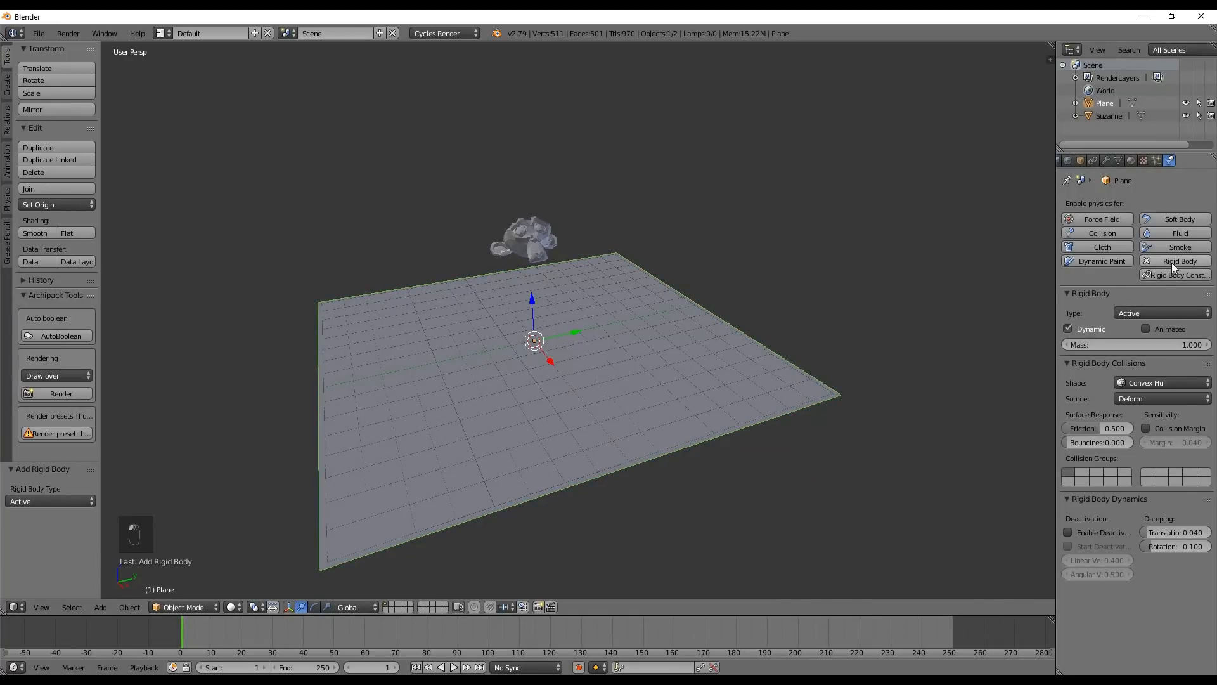
click(1146, 310)
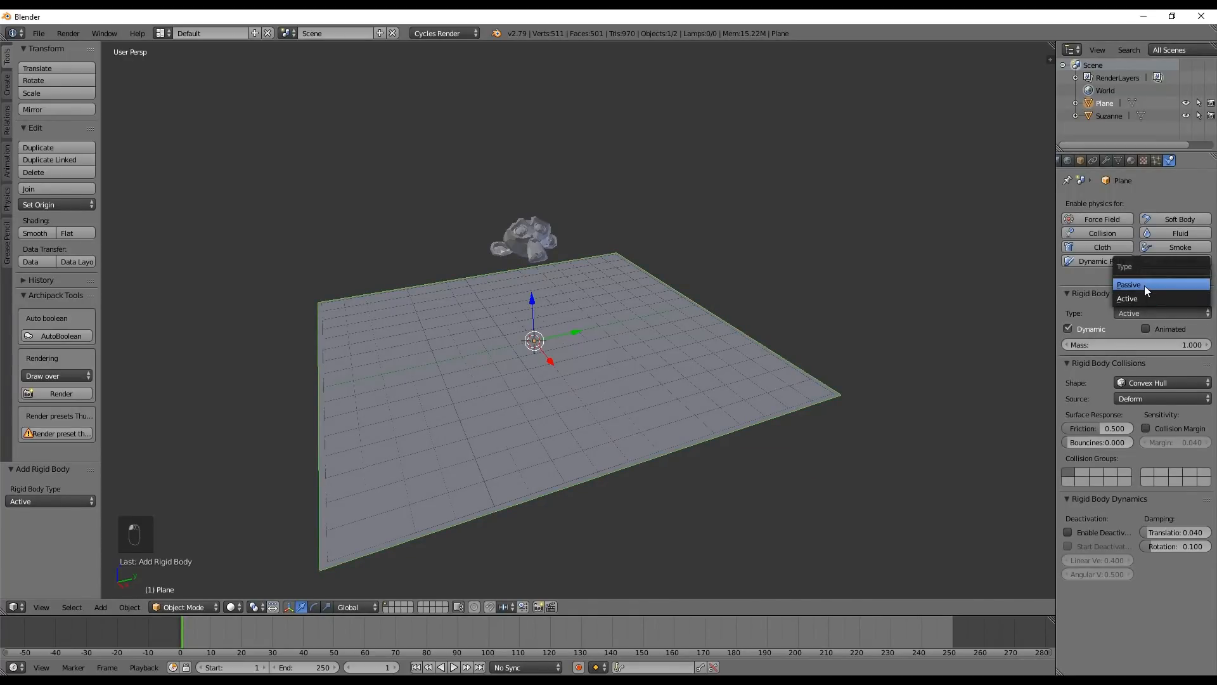
click(1144, 285)
Compare the rigid body settings of monkey and plane, play the fall simulation, and return the timeline to frame 0
right_click(556, 235)
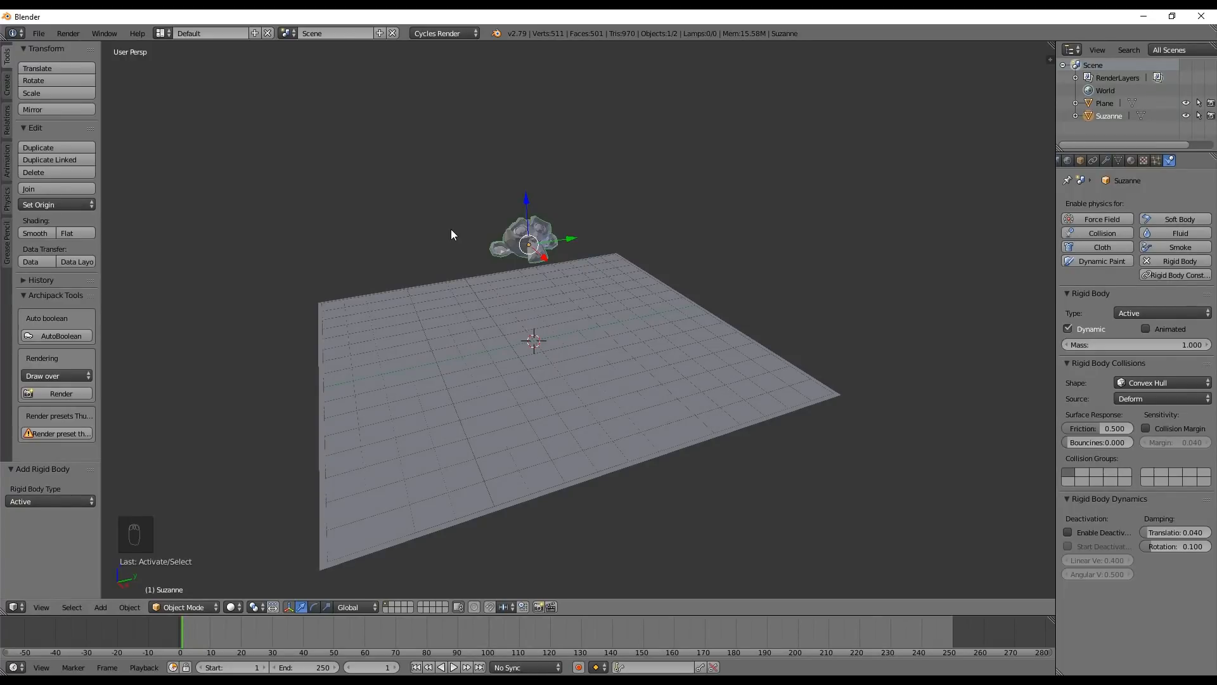
right_click(568, 309)
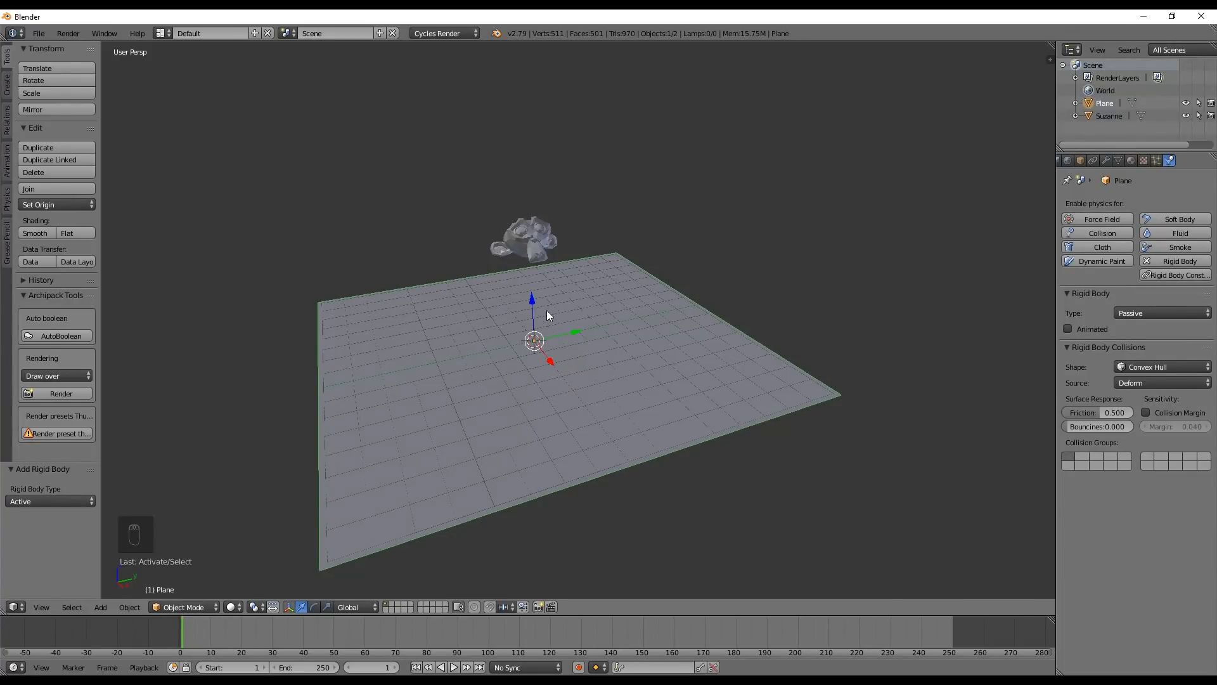
right_click(532, 241)
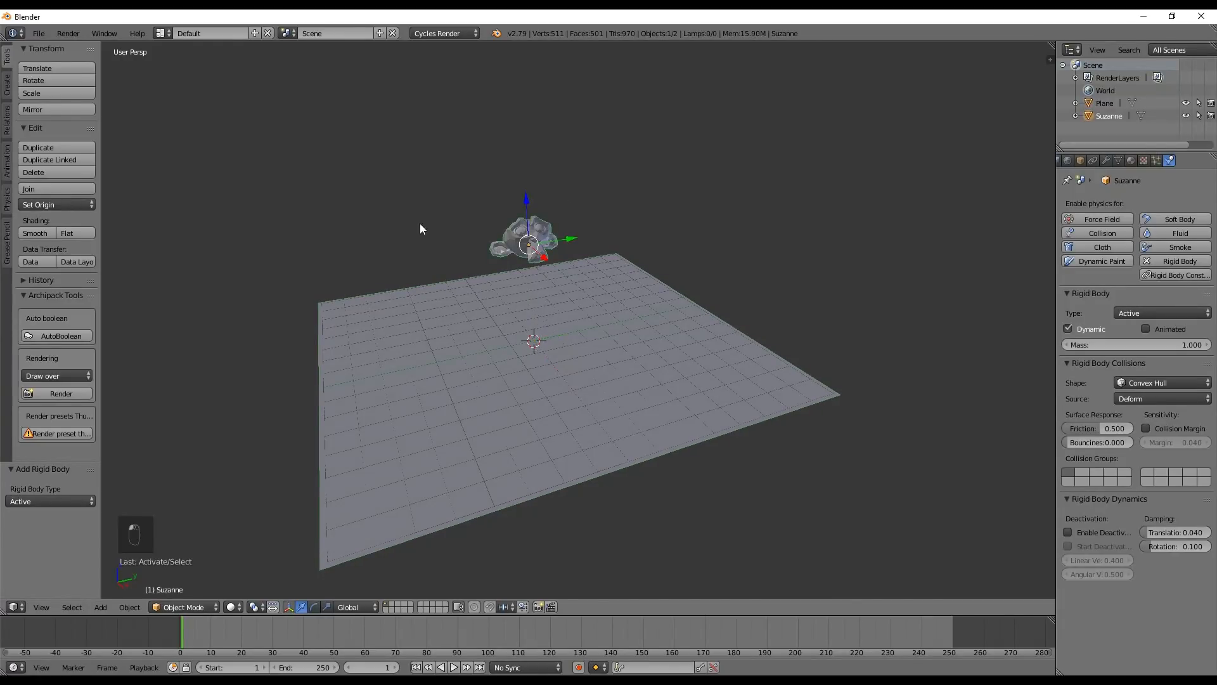
click(180, 632)
key(alt+a)
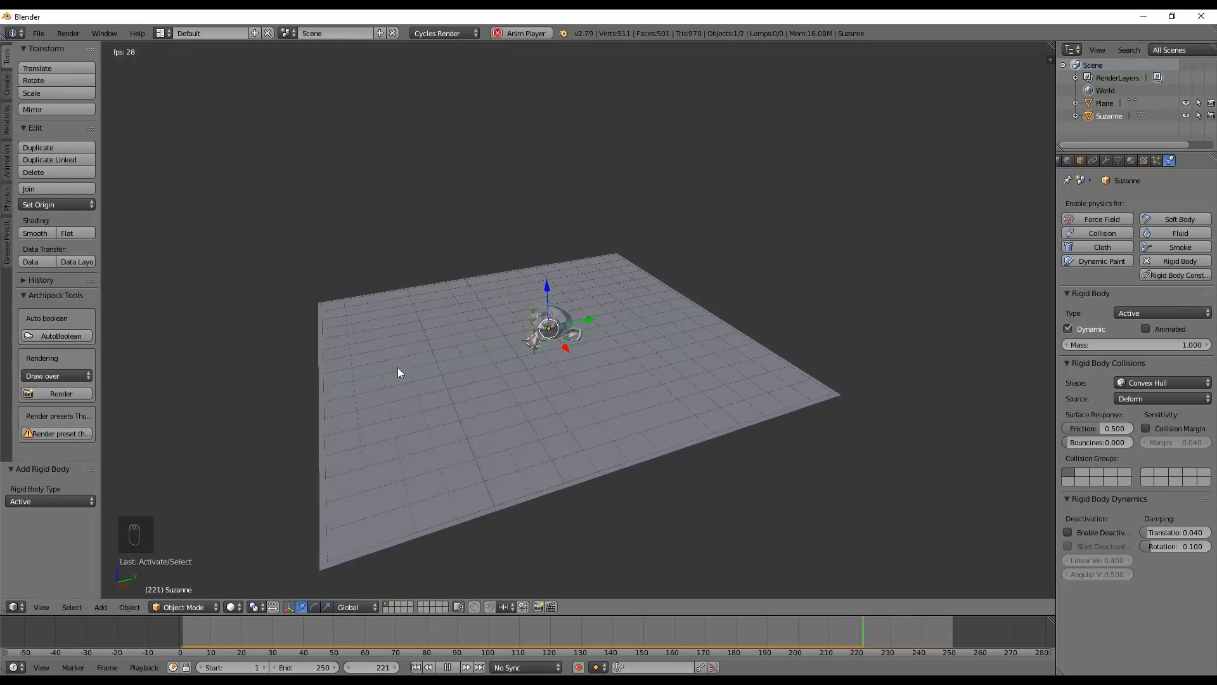
key(alt+a)
drag(484, 630, 147, 638)
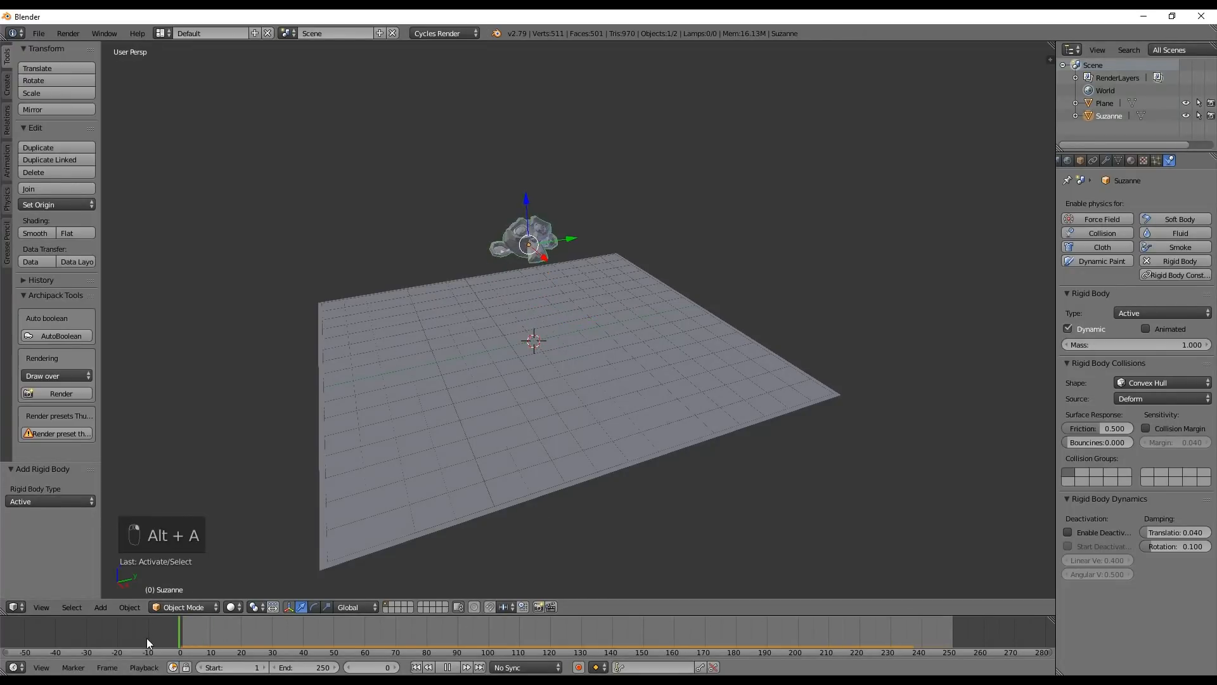
Rotate the monkey about 11.4° in the orthographic front view
middle_drag(587, 310, 450, 282)
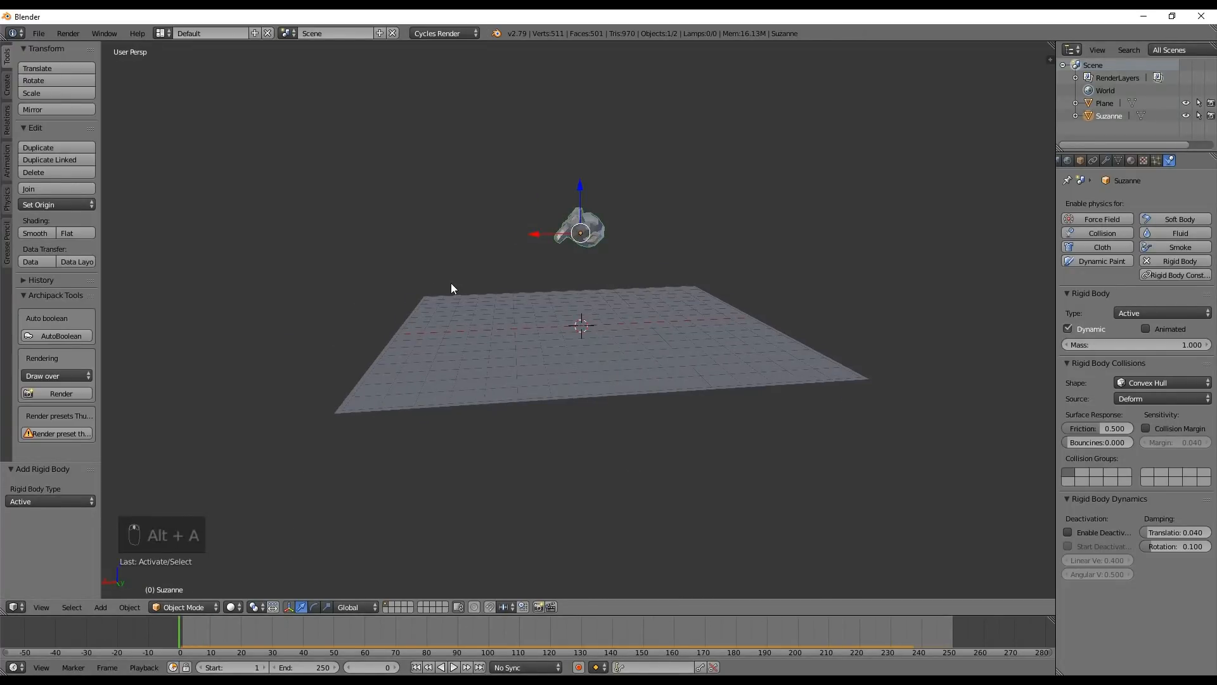
key(KP_3)
key(KP_1)
key(KP_5)
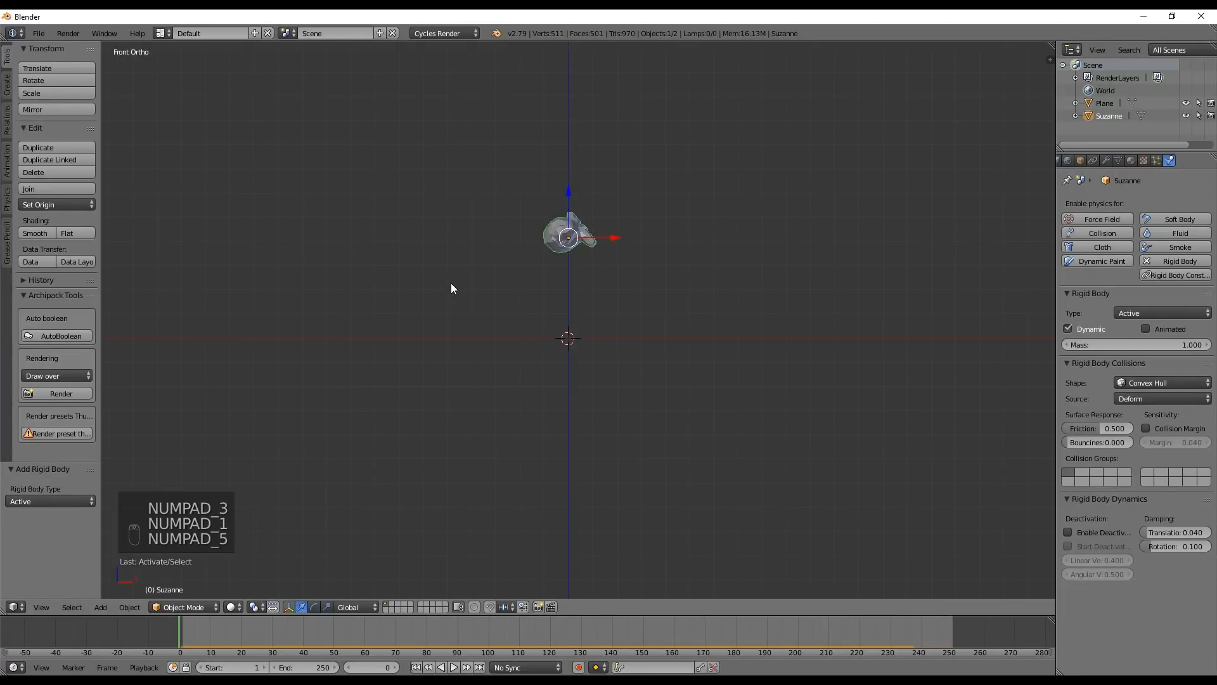
key(r)
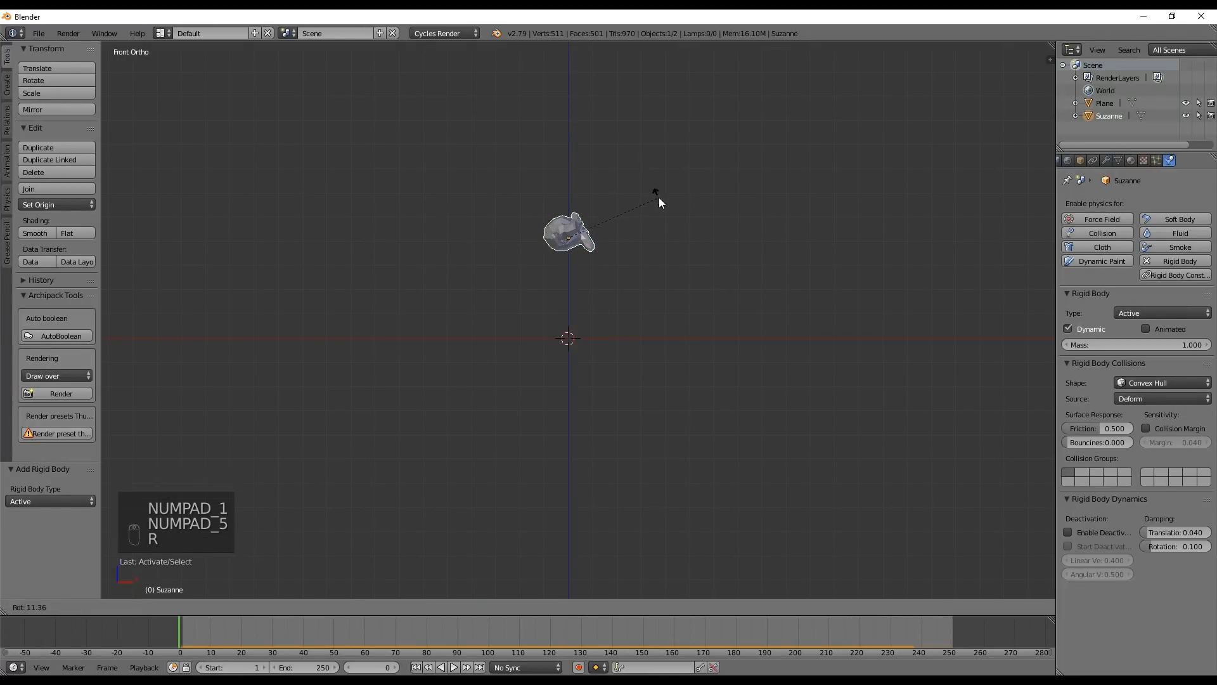
click(659, 203)
Play the simulation with the tilted monkey, check it in perspective view, and rewind the timeline to frame 0
key(alt+a)
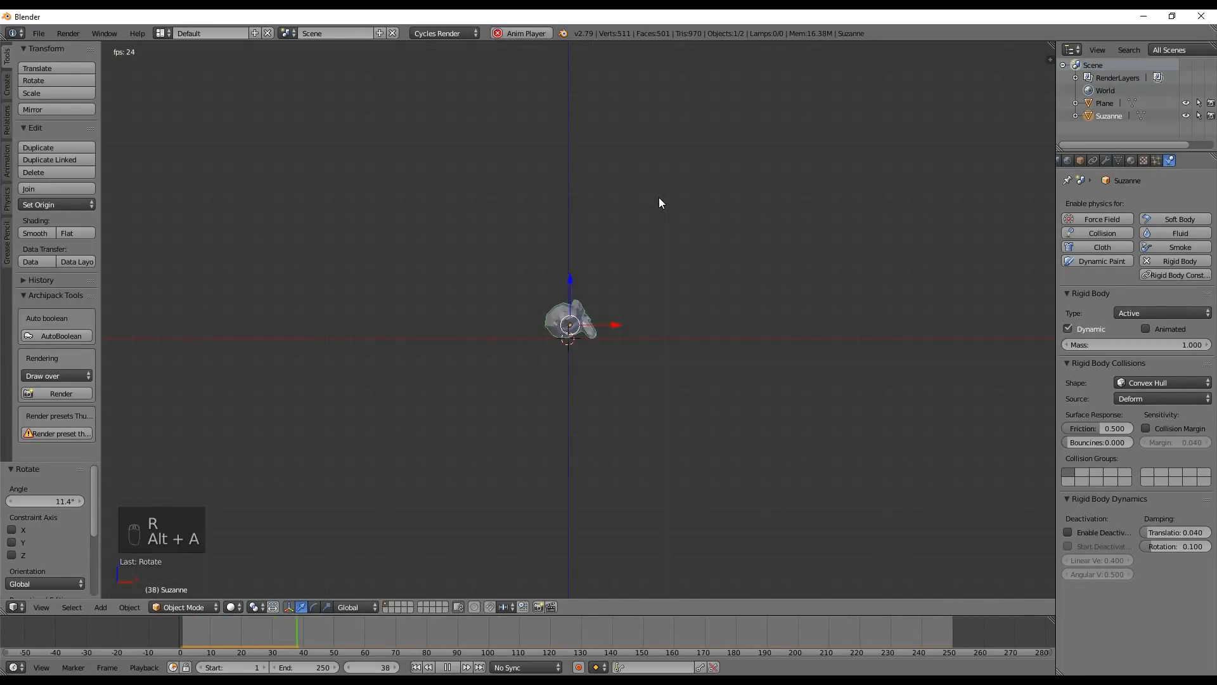
key(alt+a)
key(KP_0)
middle_drag(618, 216, 515, 341)
key(KP_5)
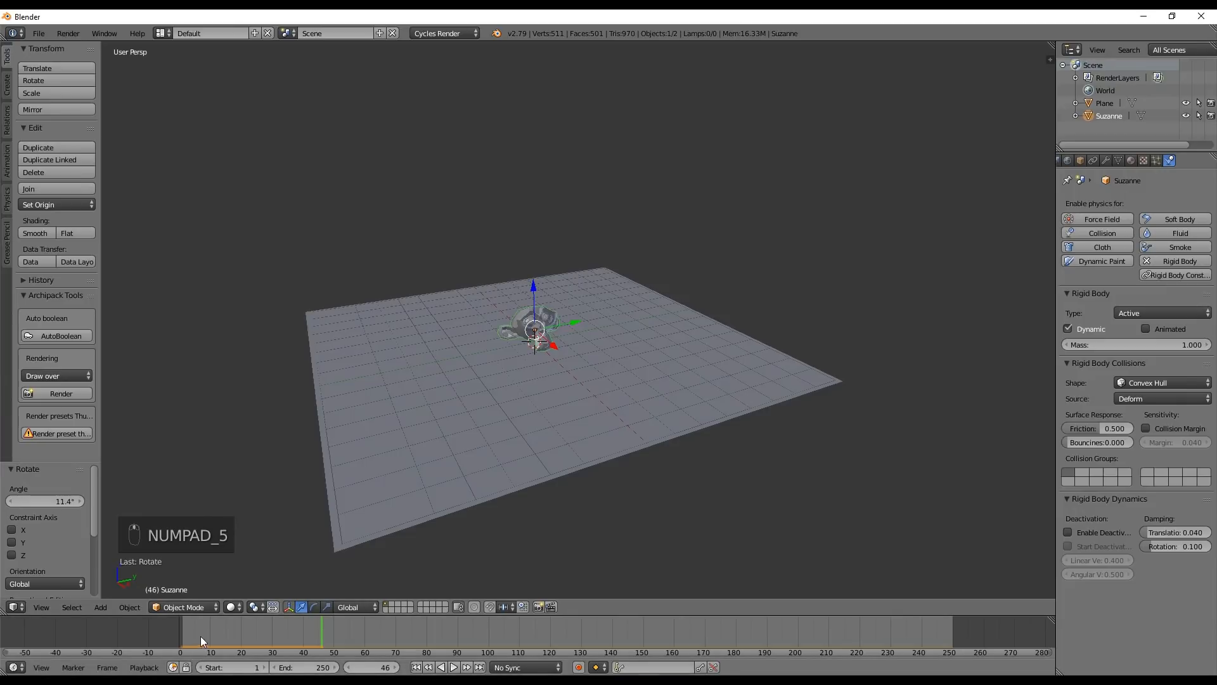
drag(200, 636, 131, 637)
Add a second, small plane at the origin and give it a new particle system
middle_drag(516, 320, 516, 328)
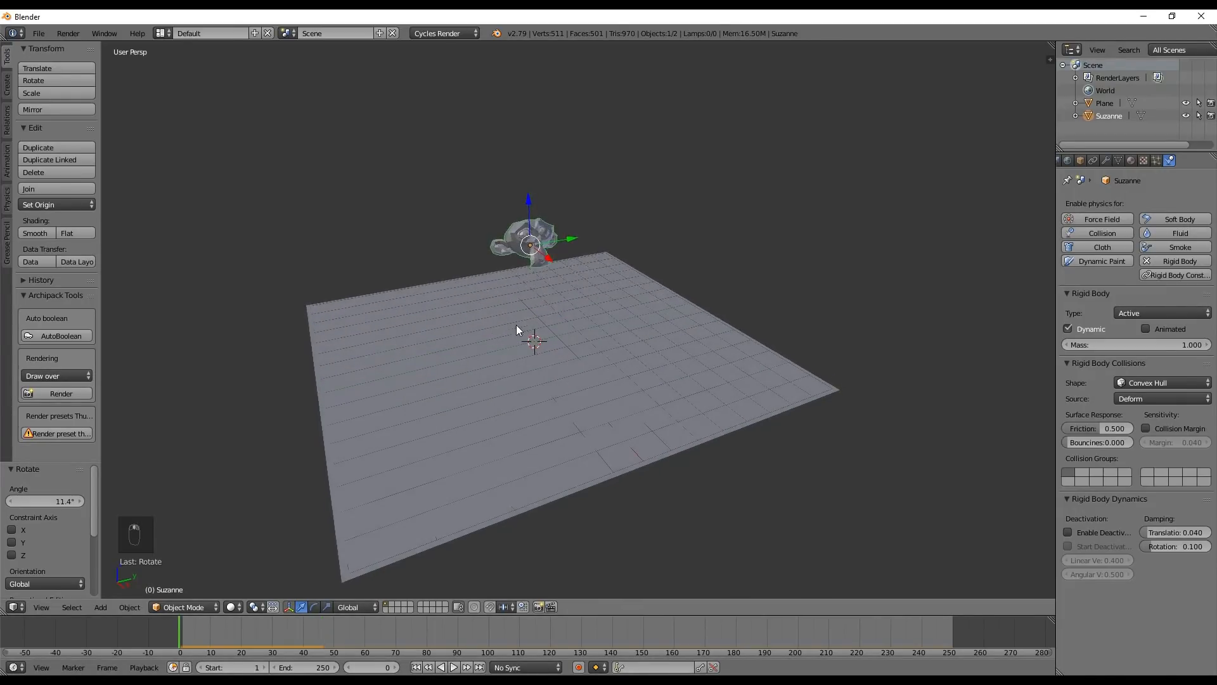
key(shift+a)
mouse_move(519, 314)
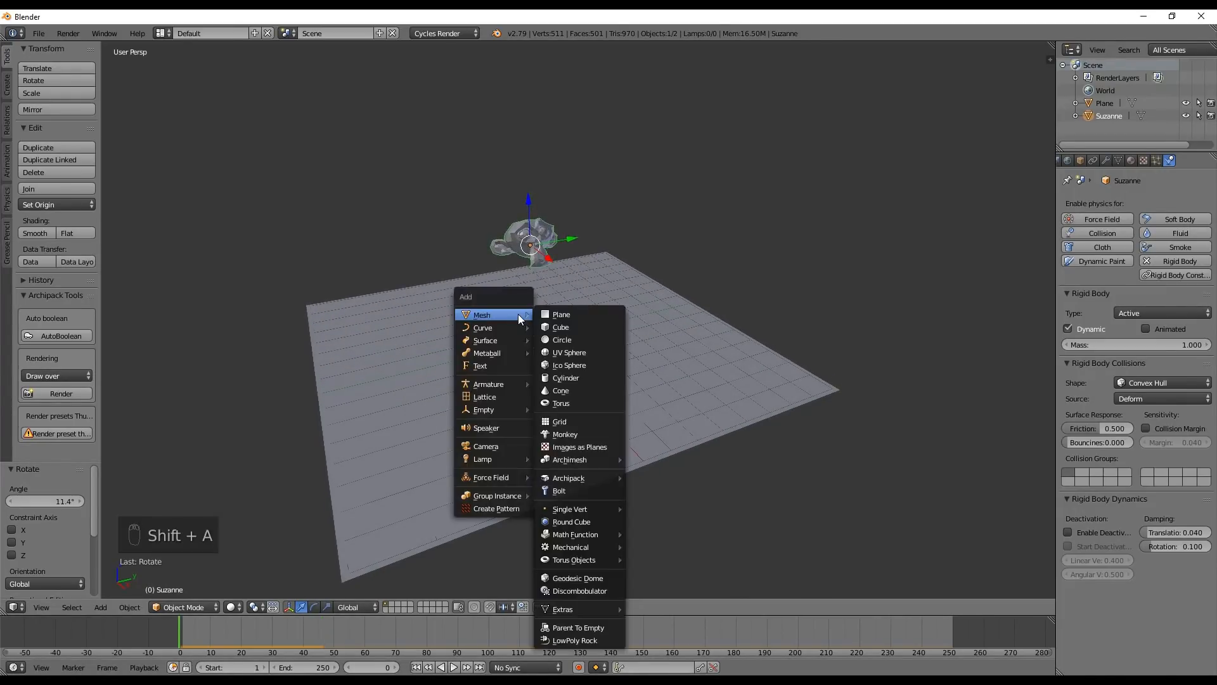
click(574, 316)
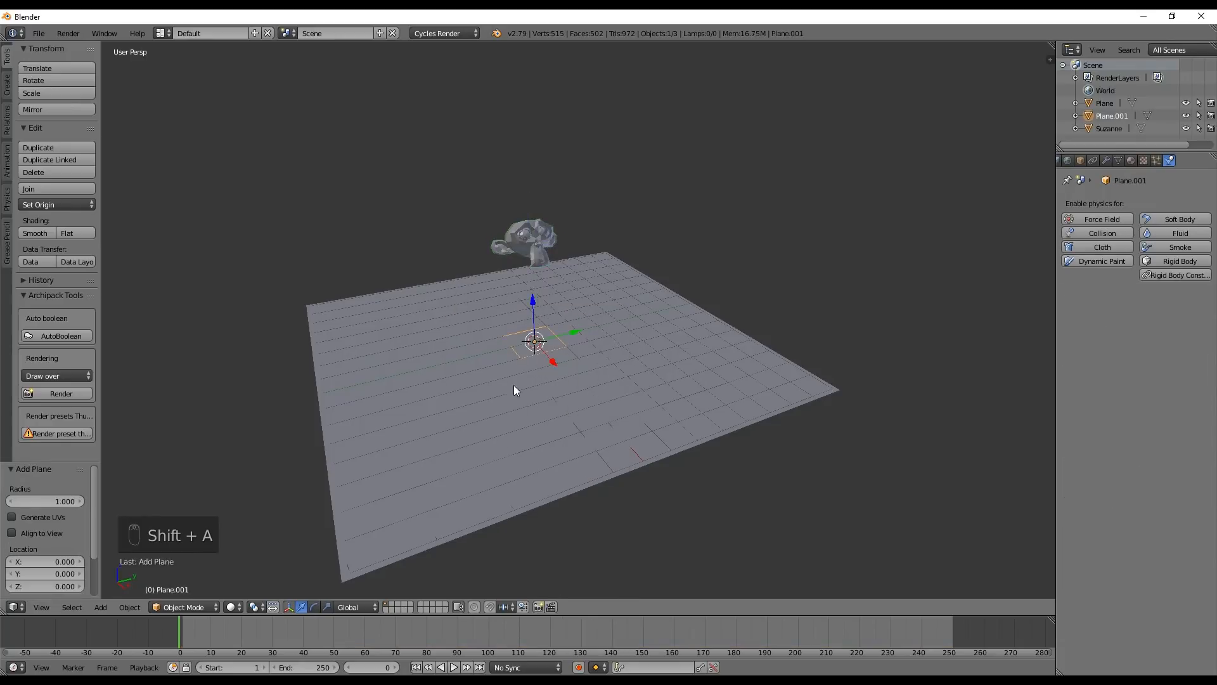
click(1152, 162)
click(1136, 243)
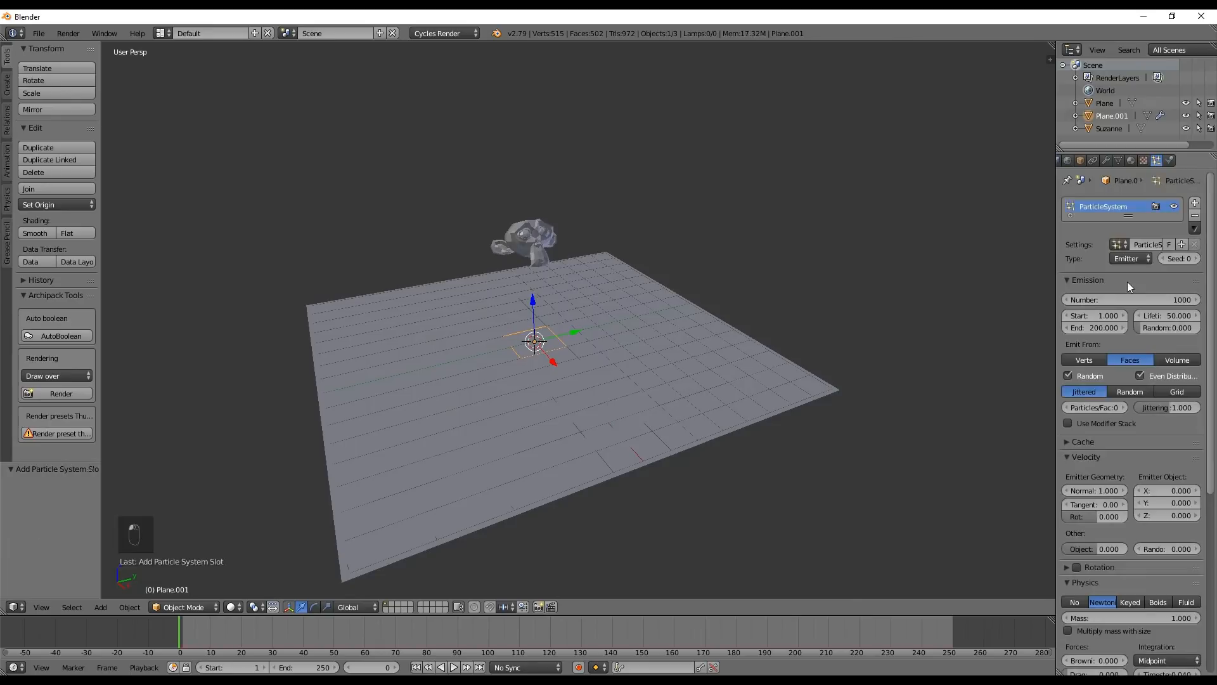
Preview the particle emission from the small plane over the first frames, viewing the ground from the side
scroll(570, 364, up, 1)
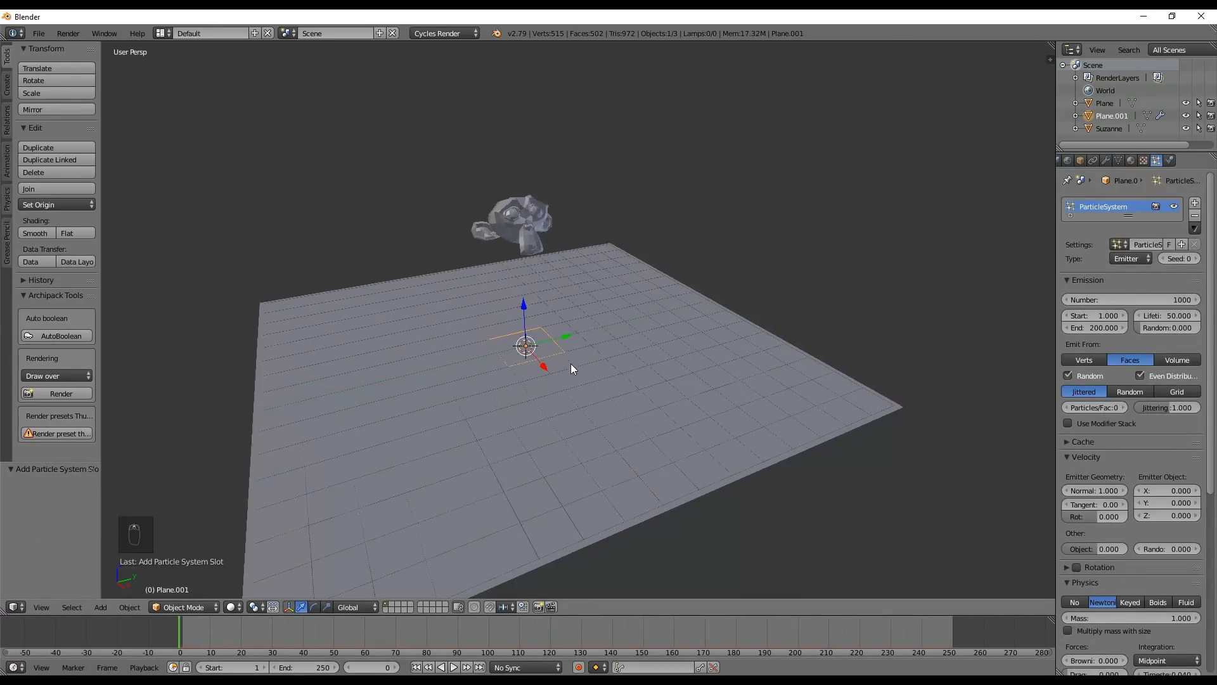
drag(180, 632, 227, 625)
middle_drag(559, 431, 533, 373)
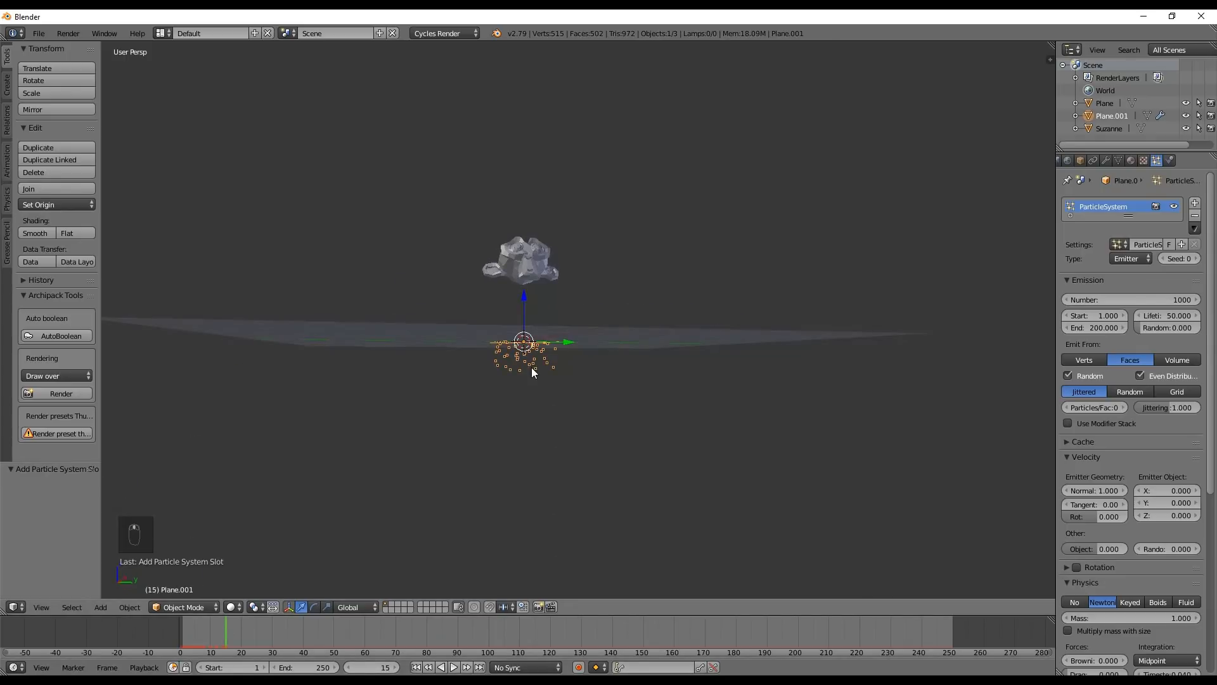
key(alt+a)
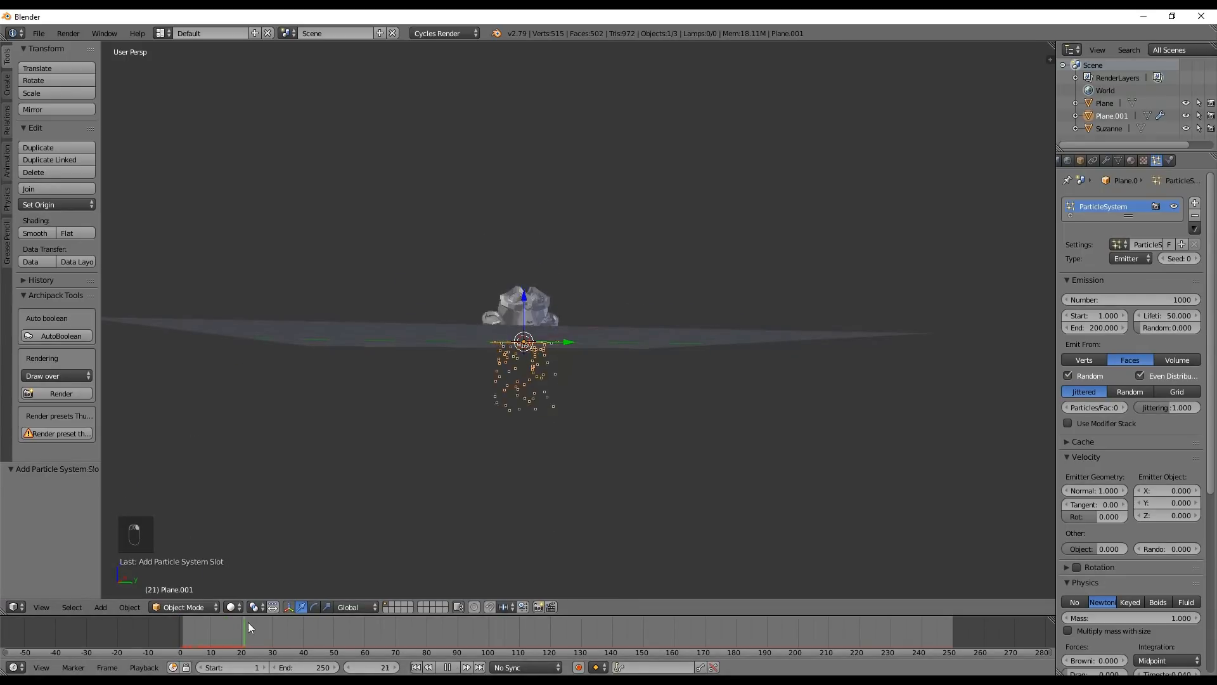
drag(322, 627, 295, 634)
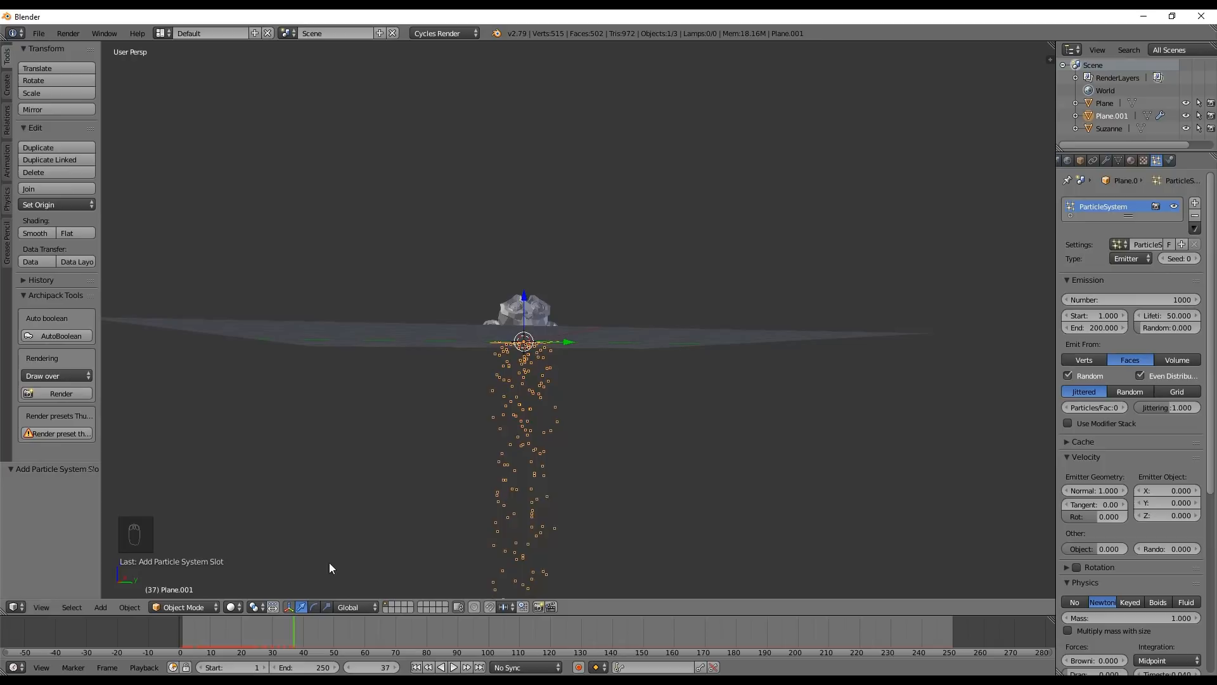
Raise the emitter plane about 4 units along Z and preview the particles from the start of the timeline
drag(525, 298, 521, 184)
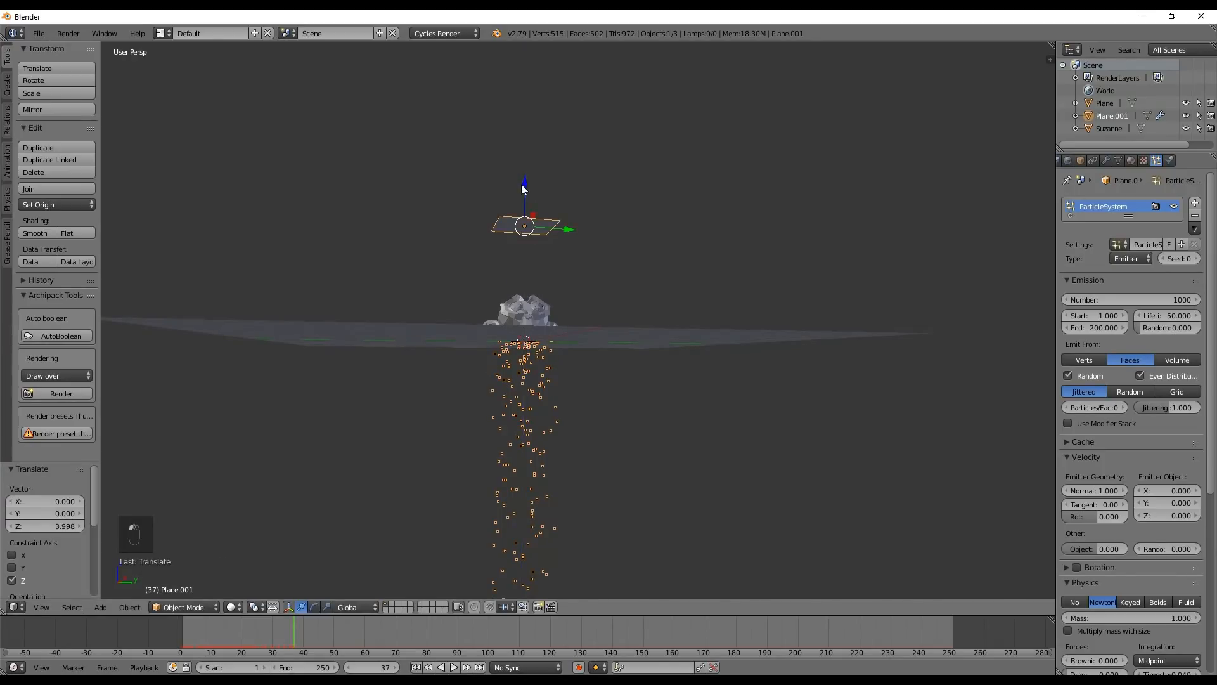
click(177, 625)
key(alt+a)
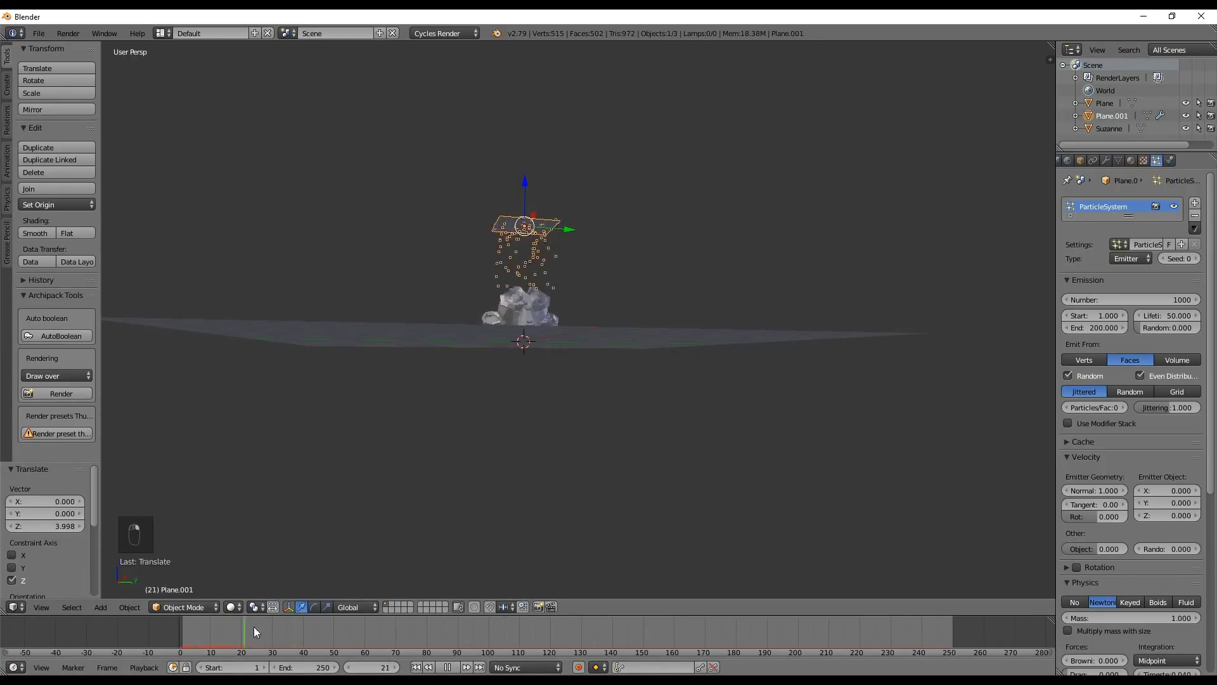
Play the particle emission through the first frames to check how the particles meet the ground plane
click(245, 633)
key(alt+a)
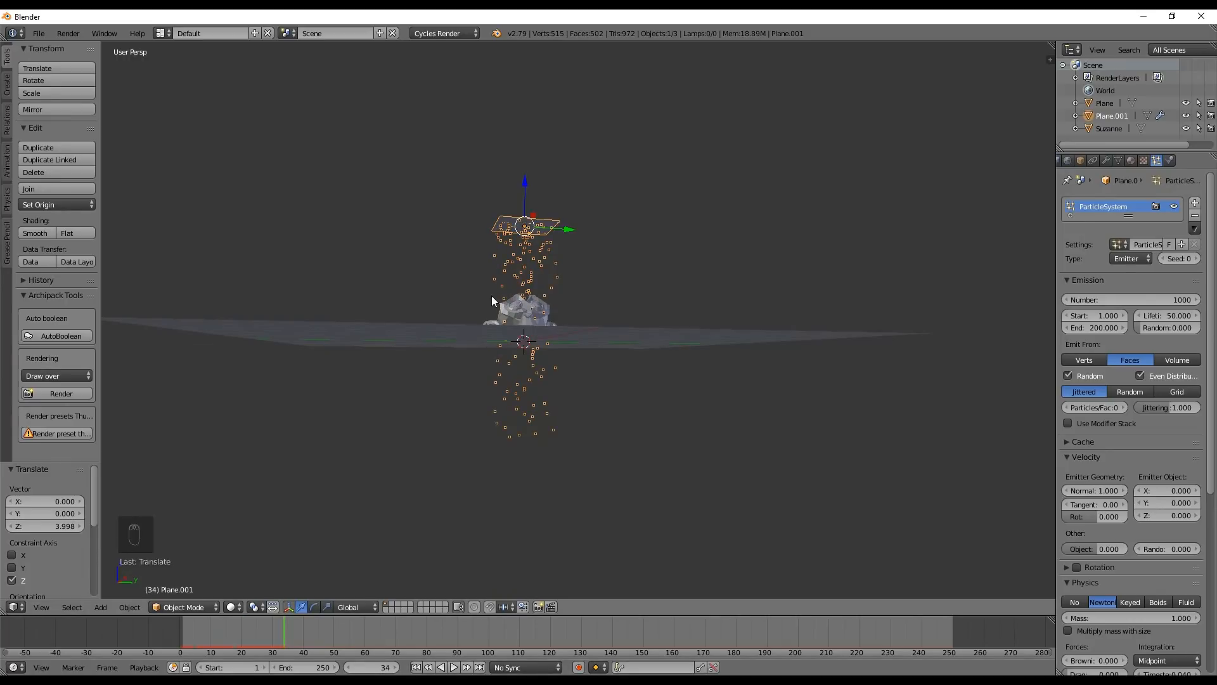
middle_drag(520, 209, 588, 272)
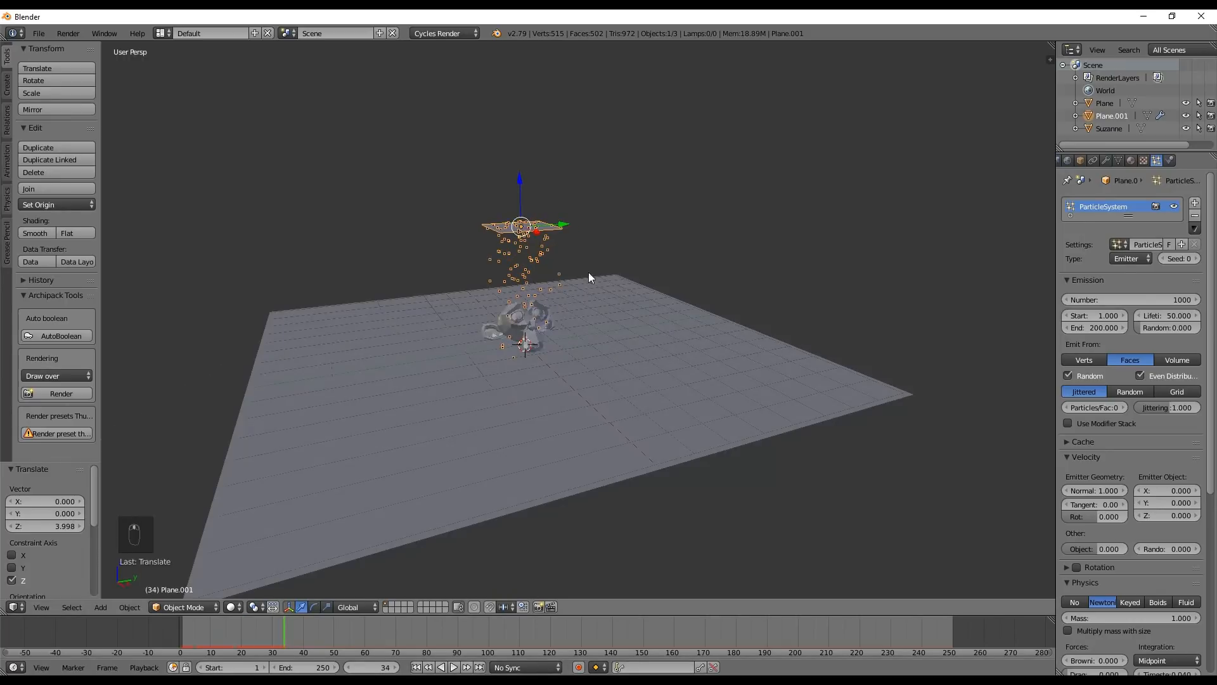
Enable Collision physics on the large ground plane
right_click(699, 407)
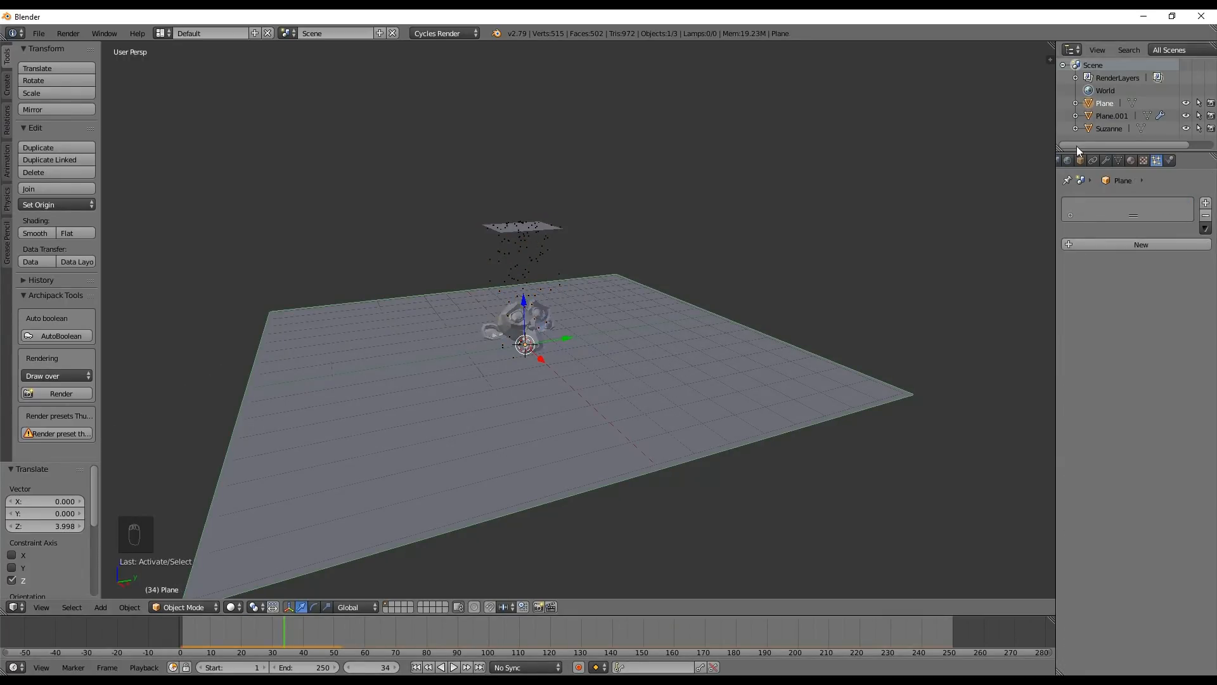
click(1170, 160)
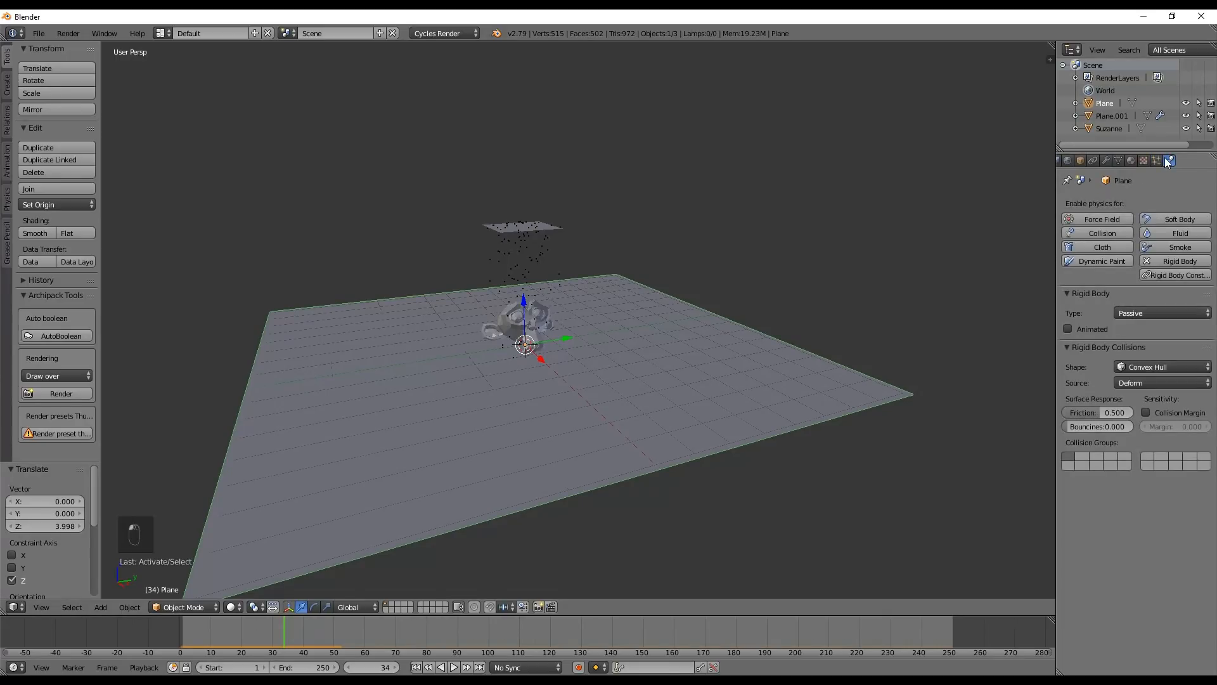
click(1088, 234)
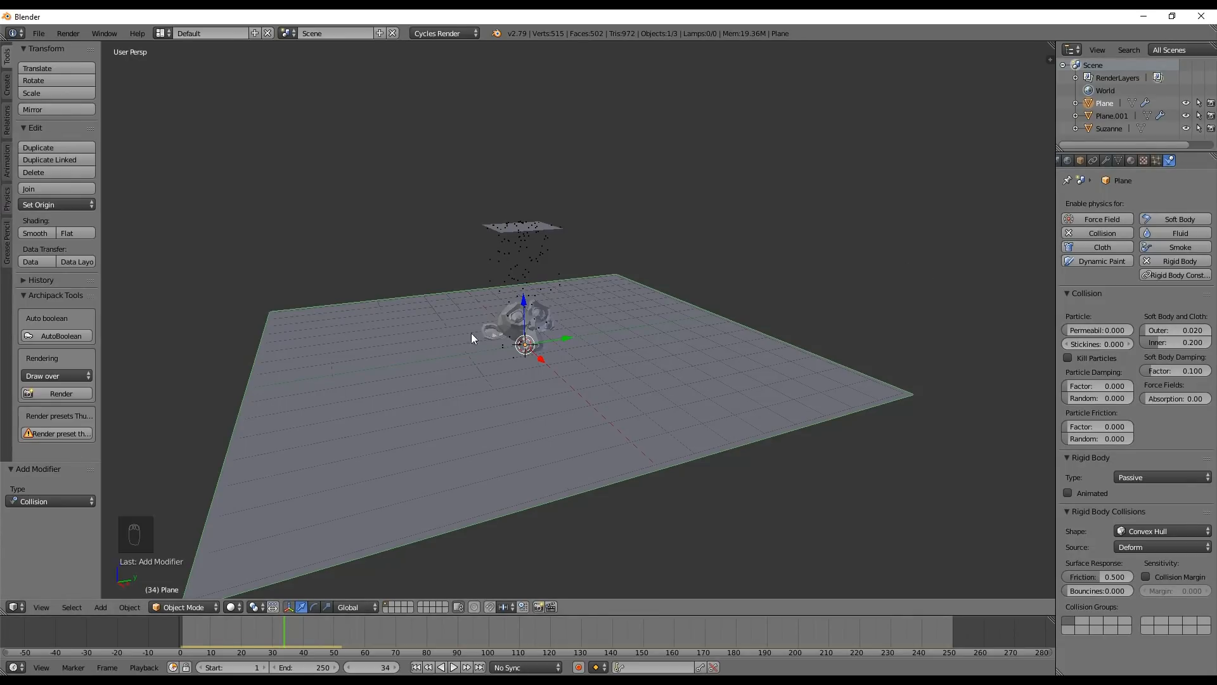
Scrub through the timeline to examine how the falling particles interact with the colliding ground plane
drag(221, 630, 349, 628)
middle_drag(494, 457, 550, 372)
drag(238, 636, 261, 626)
middle_drag(537, 363, 591, 315)
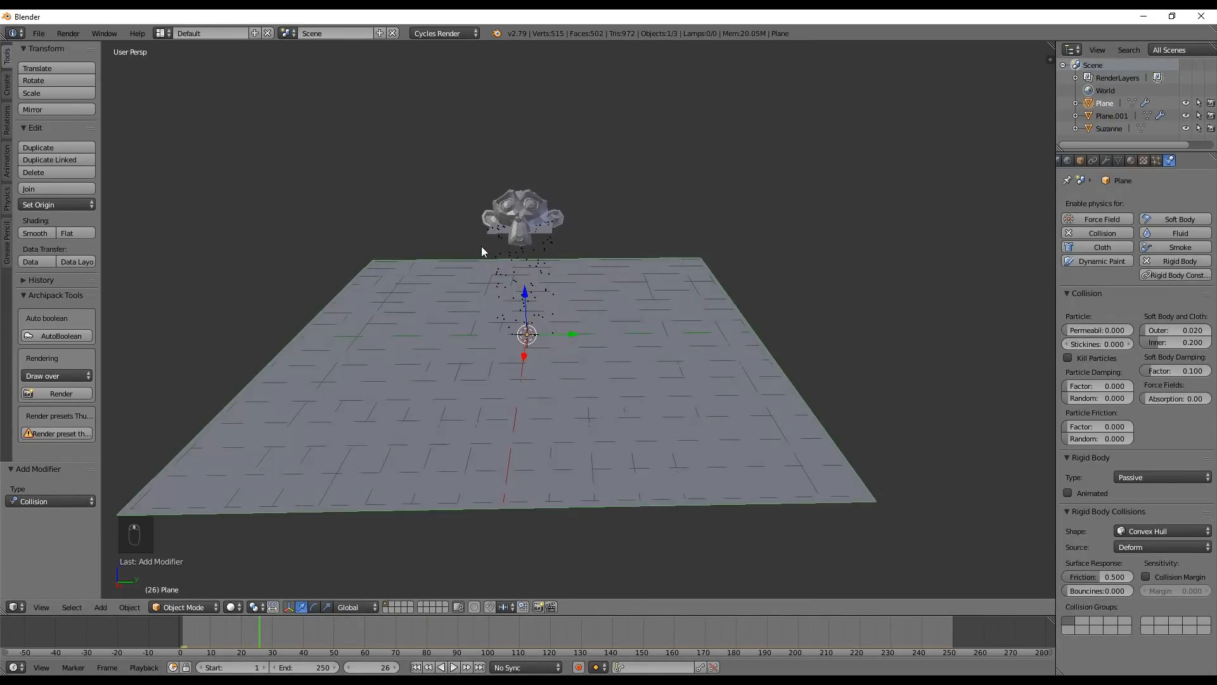
Clear the emitter plane's location to return it to the origin, and rewind the timeline to frame 0
right_click(491, 228)
drag(522, 180, 524, 266)
key(alt+g)
right_drag(224, 641, 192, 635)
mouse_move(284, 636)
mouse_down()
mouse_move(156, 631)
mouse_move(275, 631)
mouse_up()
middle_drag(498, 386, 518, 349)
scroll(540, 307, up, 7)
drag(215, 632, 175, 620)
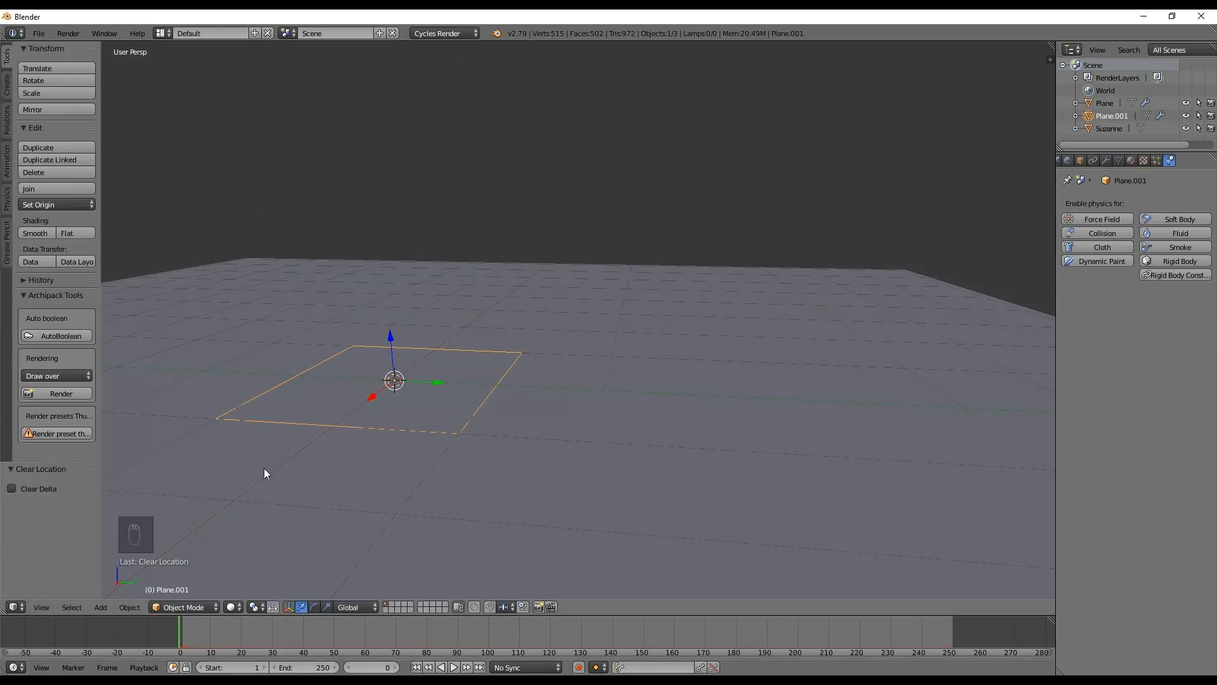
Play the simulation from frame 0 and set the timeline to frame 22, where the monkey hits the ground
scroll(361, 368, down, 3)
middle_drag(371, 356, 490, 382)
scroll(427, 382, down, 2)
scroll(456, 362, down, 2)
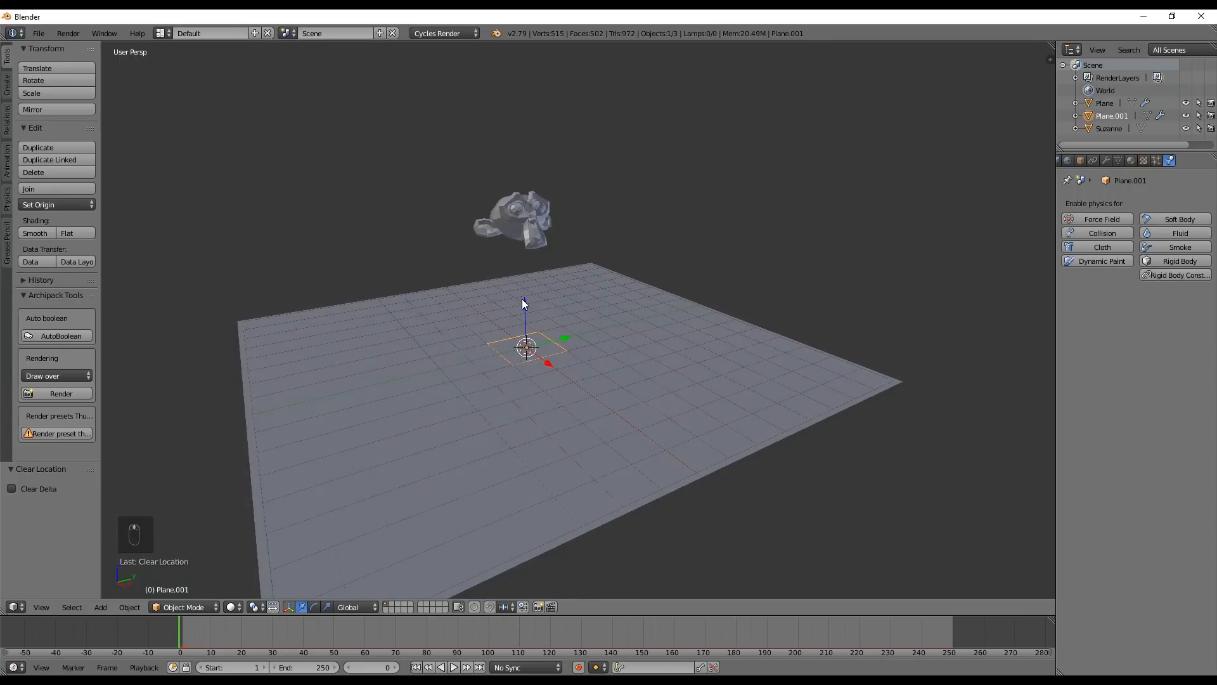
key(alt+a)
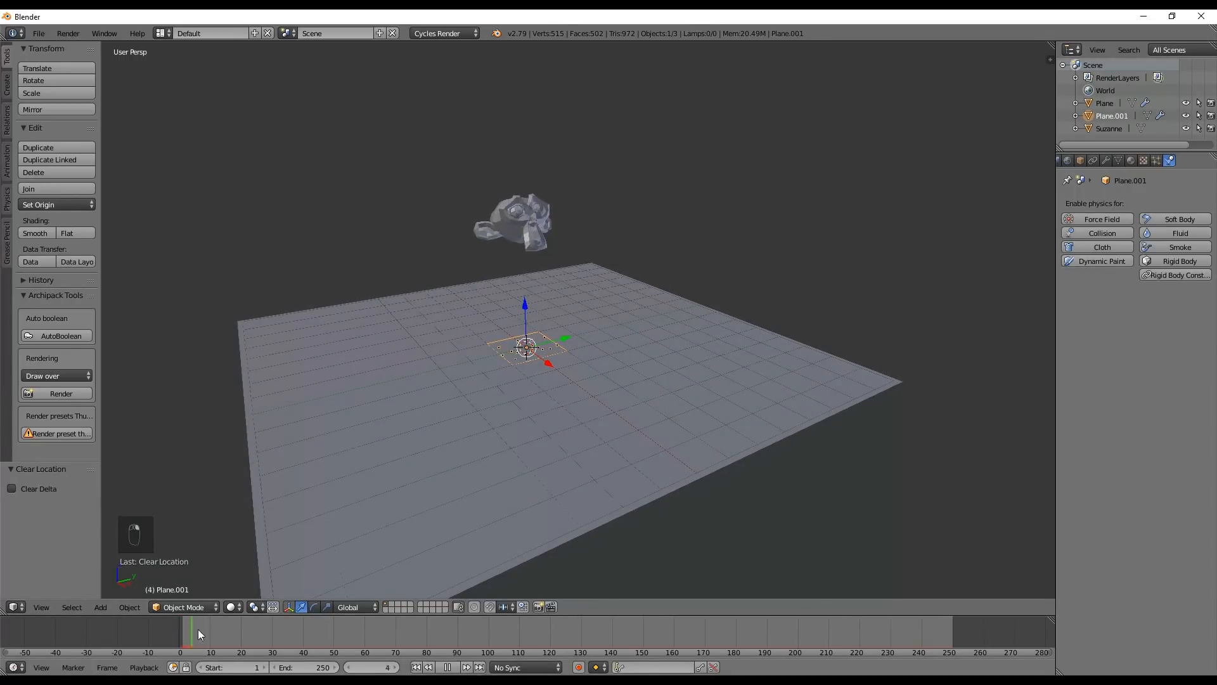
drag(189, 626, 246, 631)
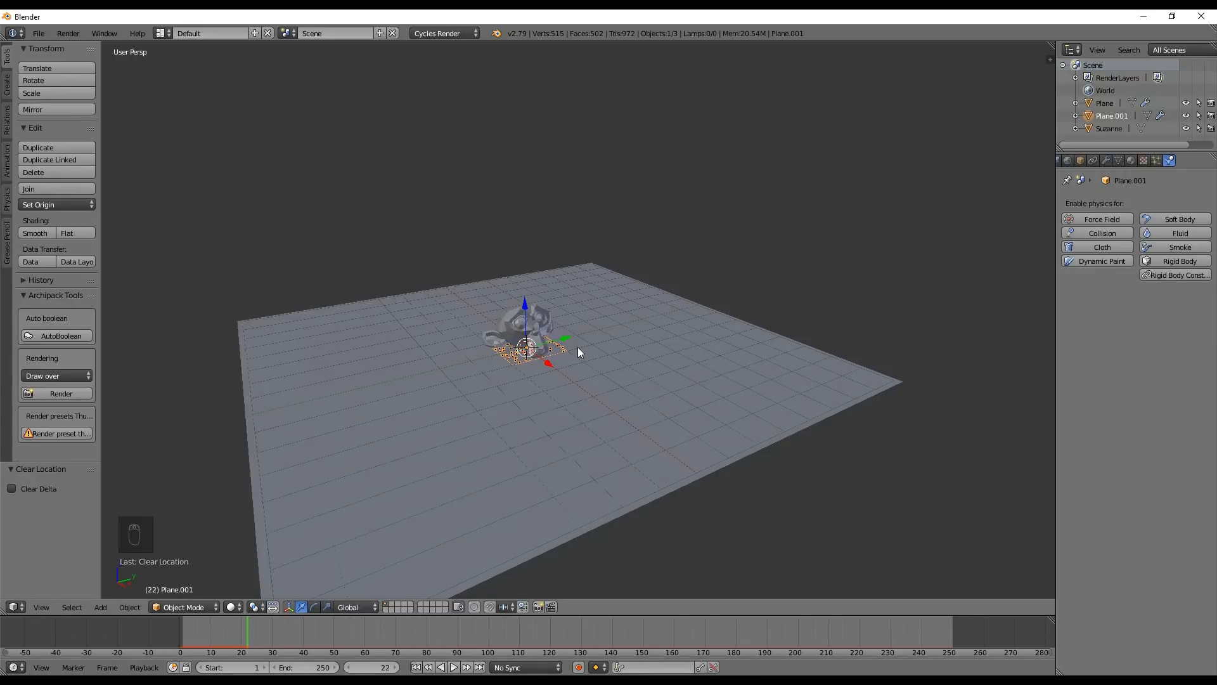
scroll(576, 347, up, 5)
middle_drag(532, 379, 557, 374)
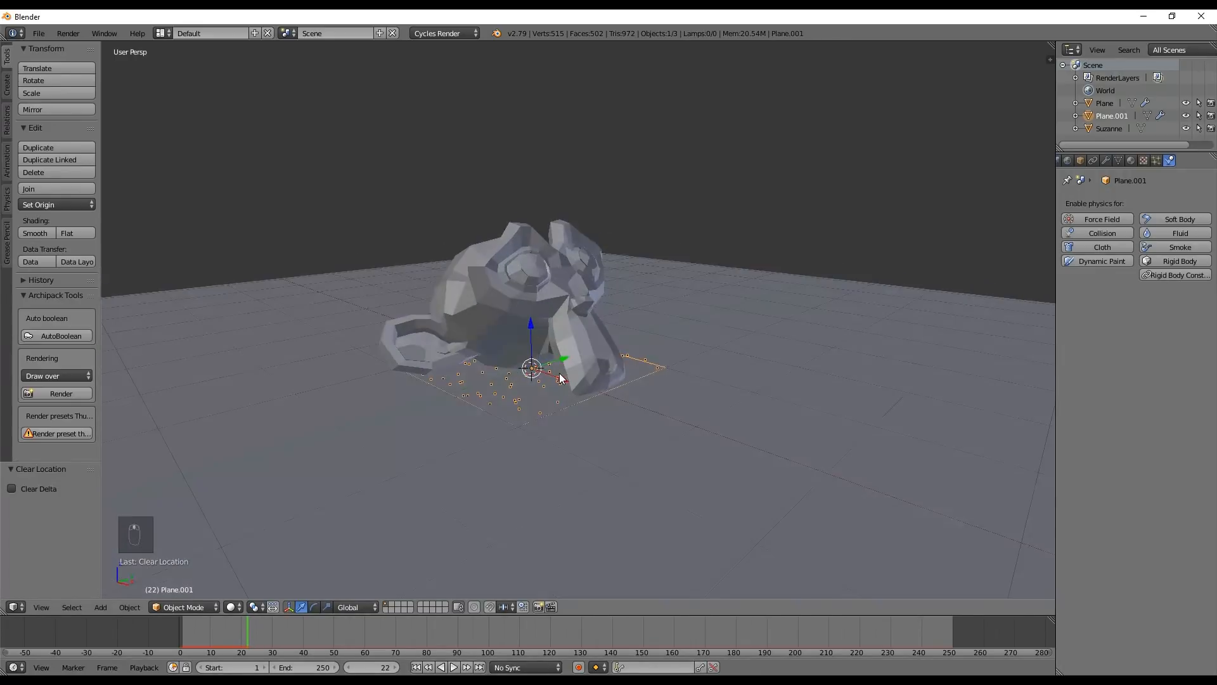
drag(251, 629, 246, 625)
Set the emitter plane's particle emission to start and end at frame 22
click(1157, 161)
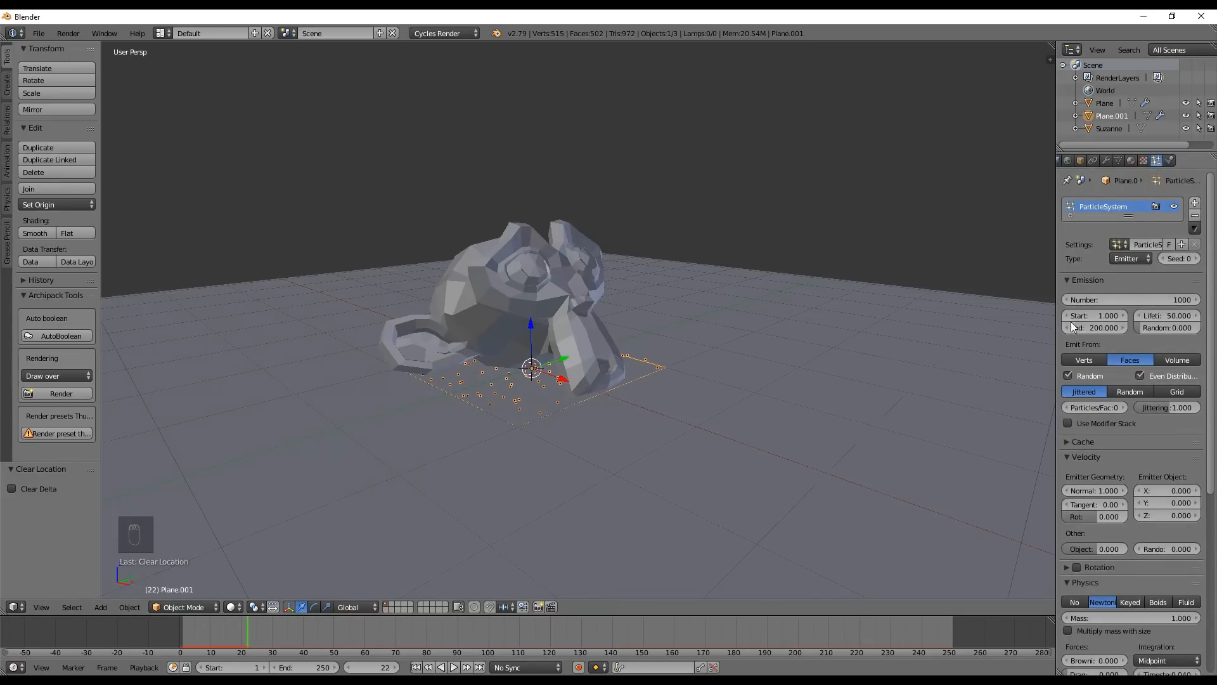
click(1097, 318)
text(22)
key(Tab)
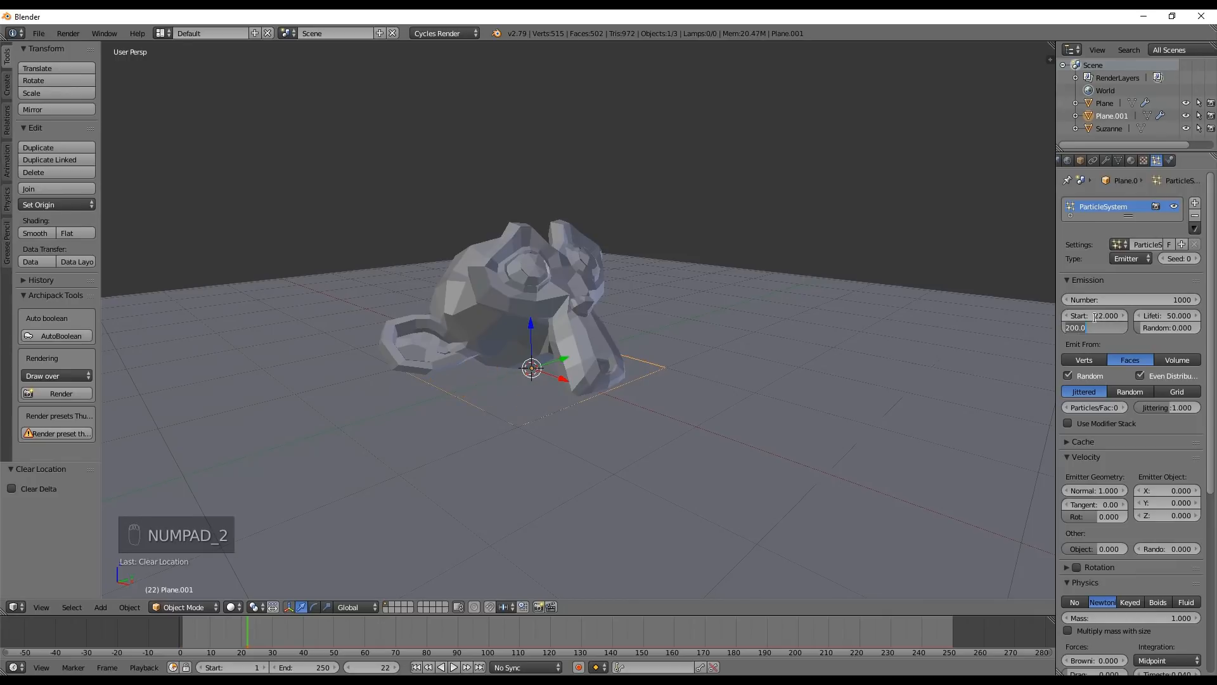
text(22)
key(Return)
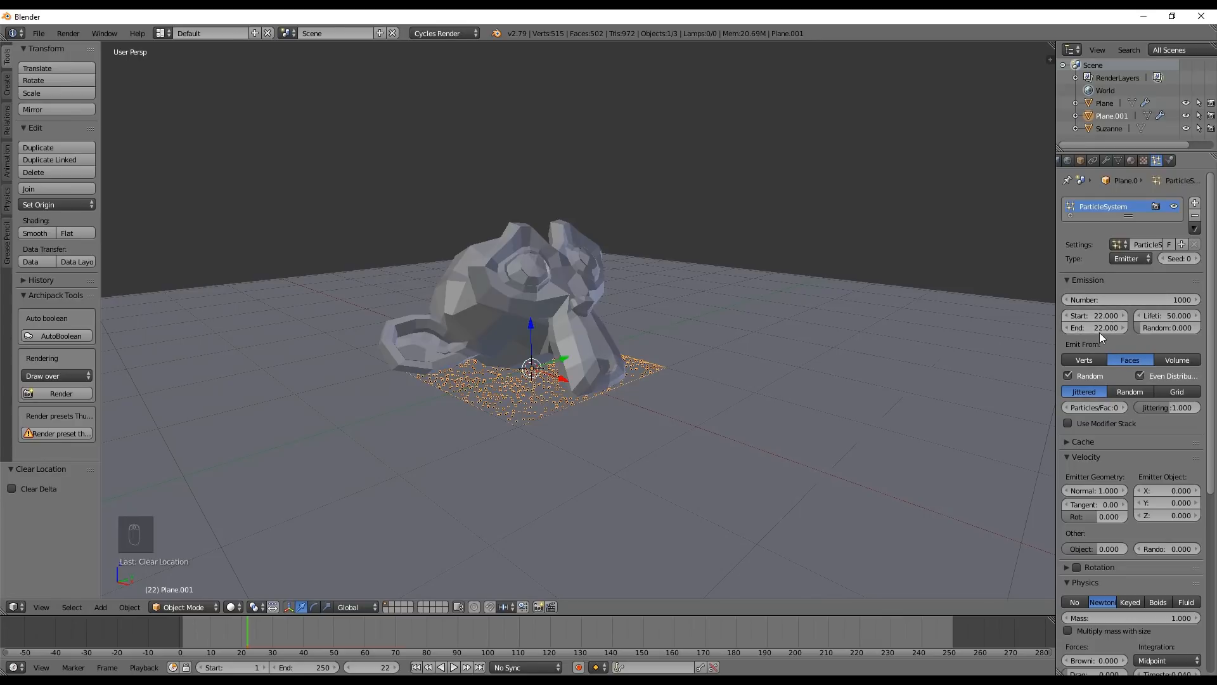
Play the simulation from frame 0 to check the emission burst, and return the timeline to frame 22
mouse_move(203, 632)
mouse_down()
mouse_move(181, 632)
mouse_move(249, 640)
mouse_move(185, 638)
mouse_up()
key(Escape)
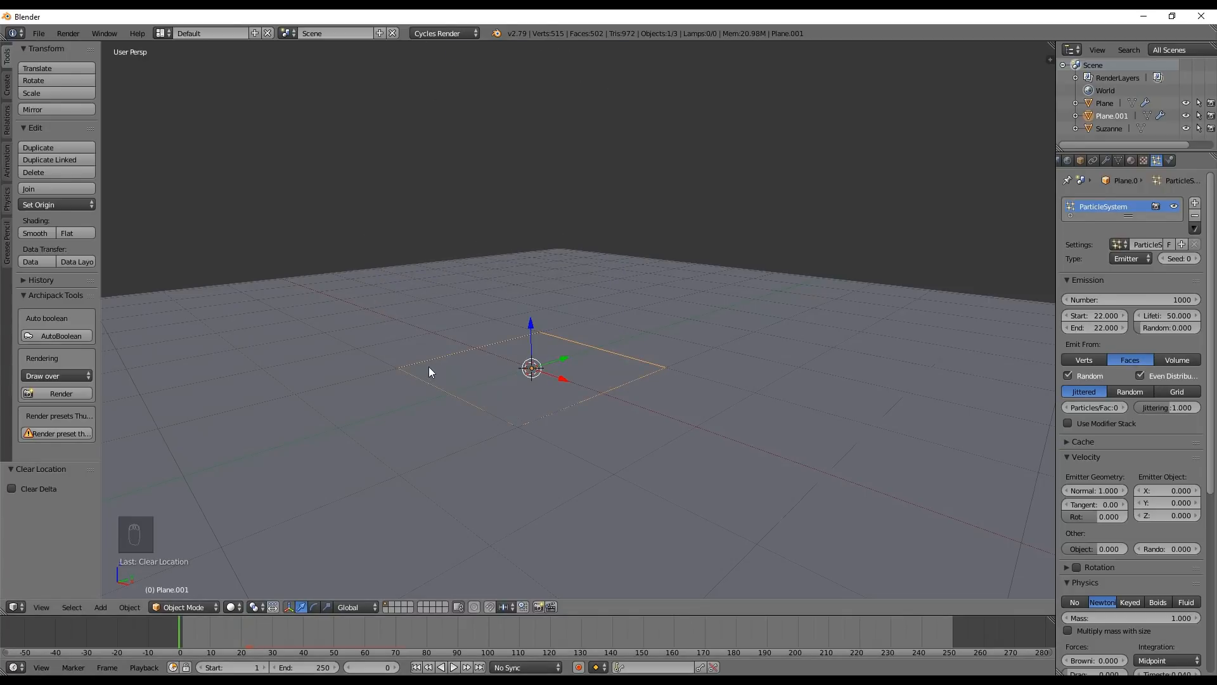
key(alt+a)
key(alt+a)
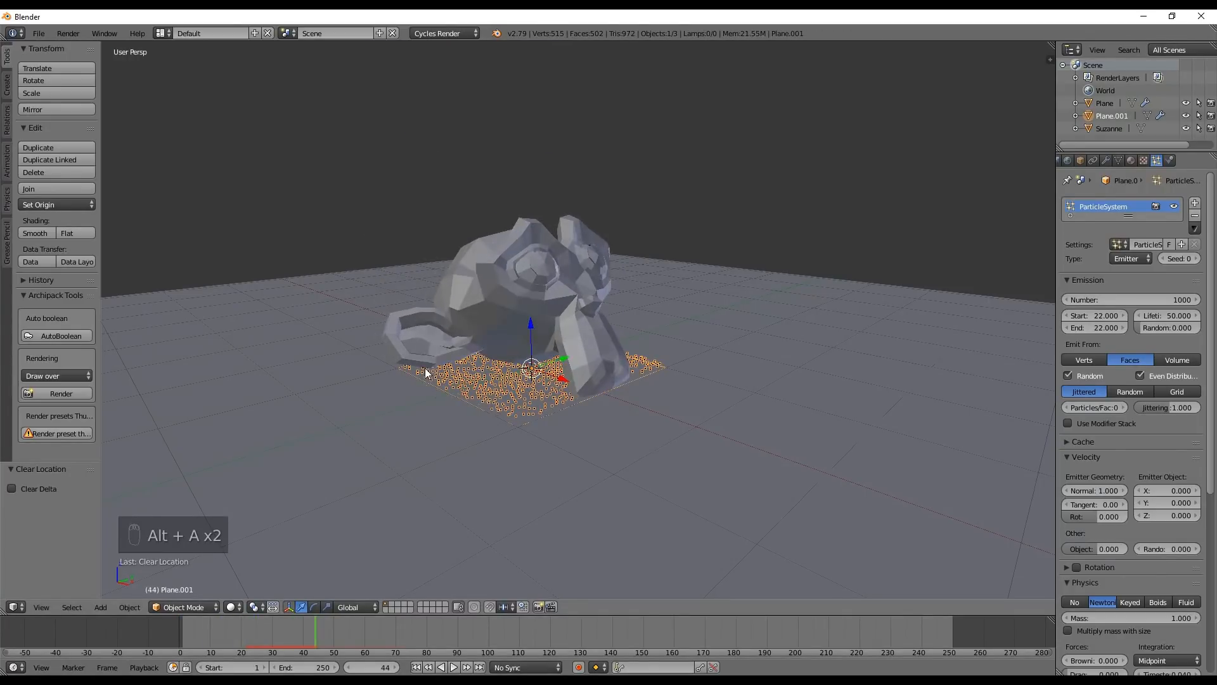
drag(243, 636, 248, 644)
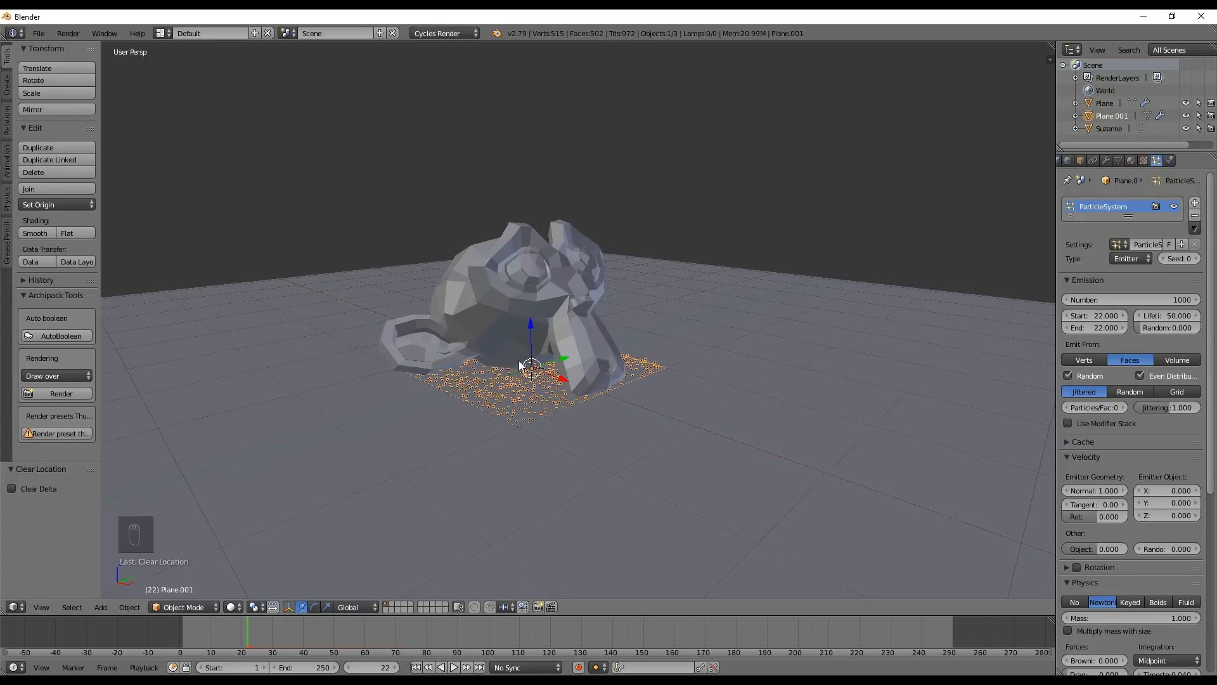
Set the particles' normal emission velocity to 4
scroll(1074, 432, down, 4)
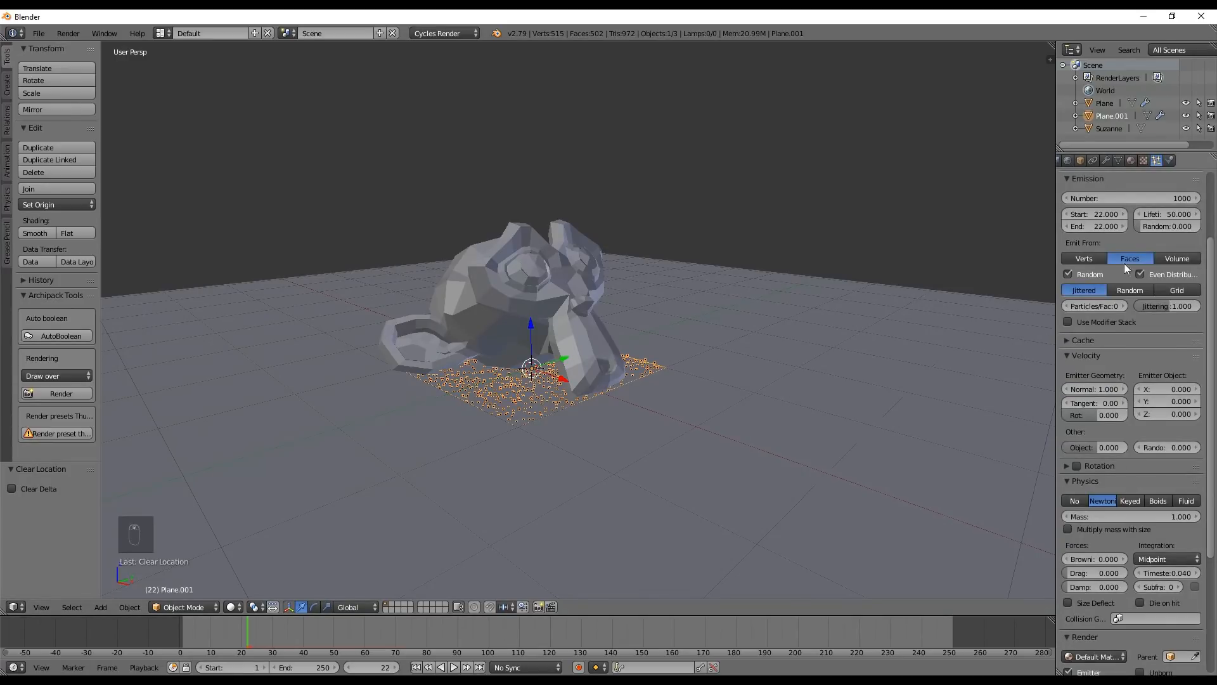
click(1089, 389)
text(4)
key(Return)
Play the faster particle burst from frame 1 and scrub the timeline back to frame 25
click(416, 666)
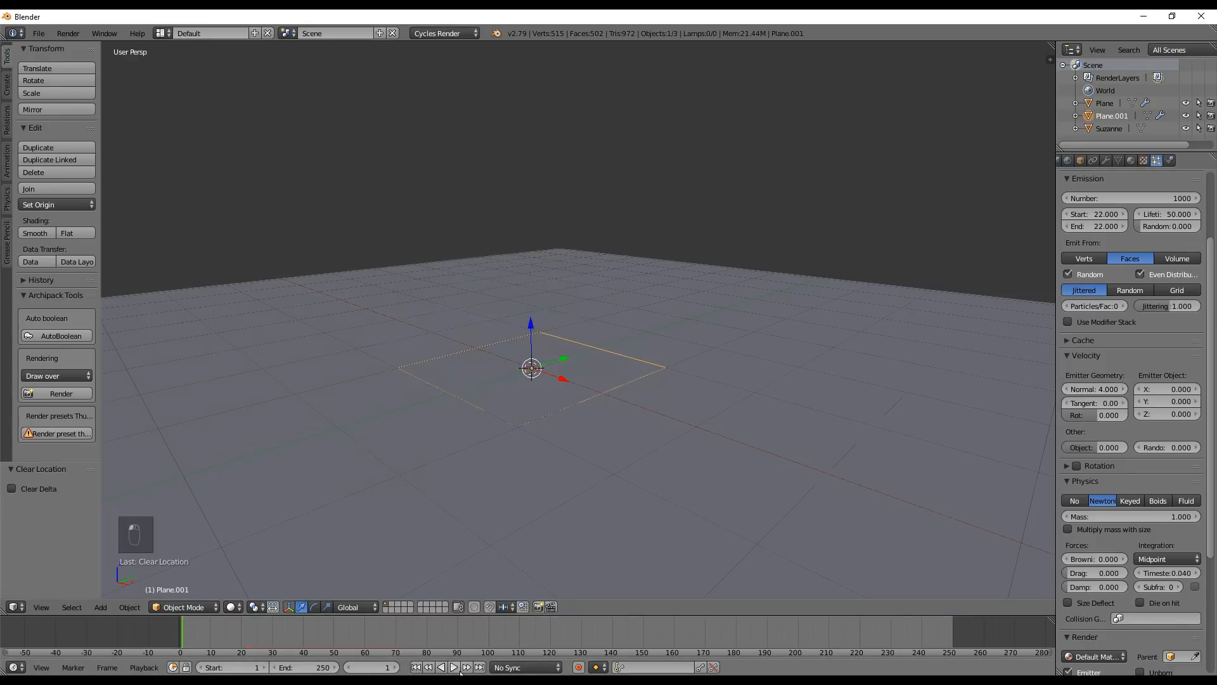
key(alt+a)
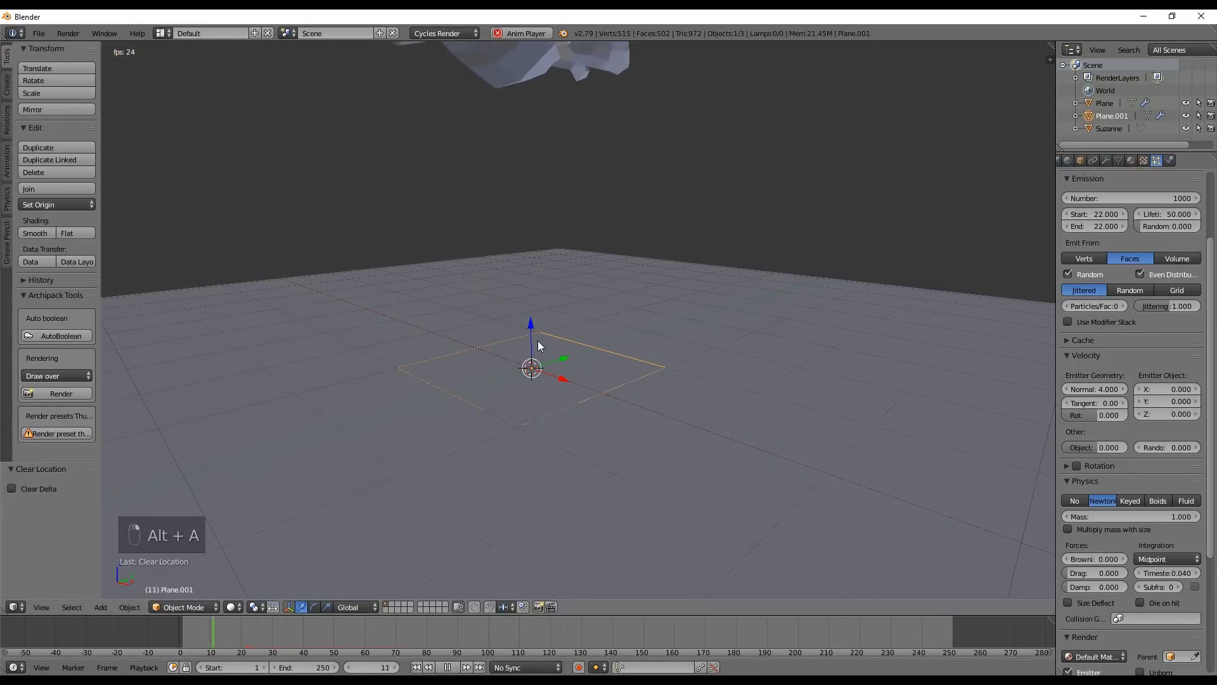
key(alt+a)
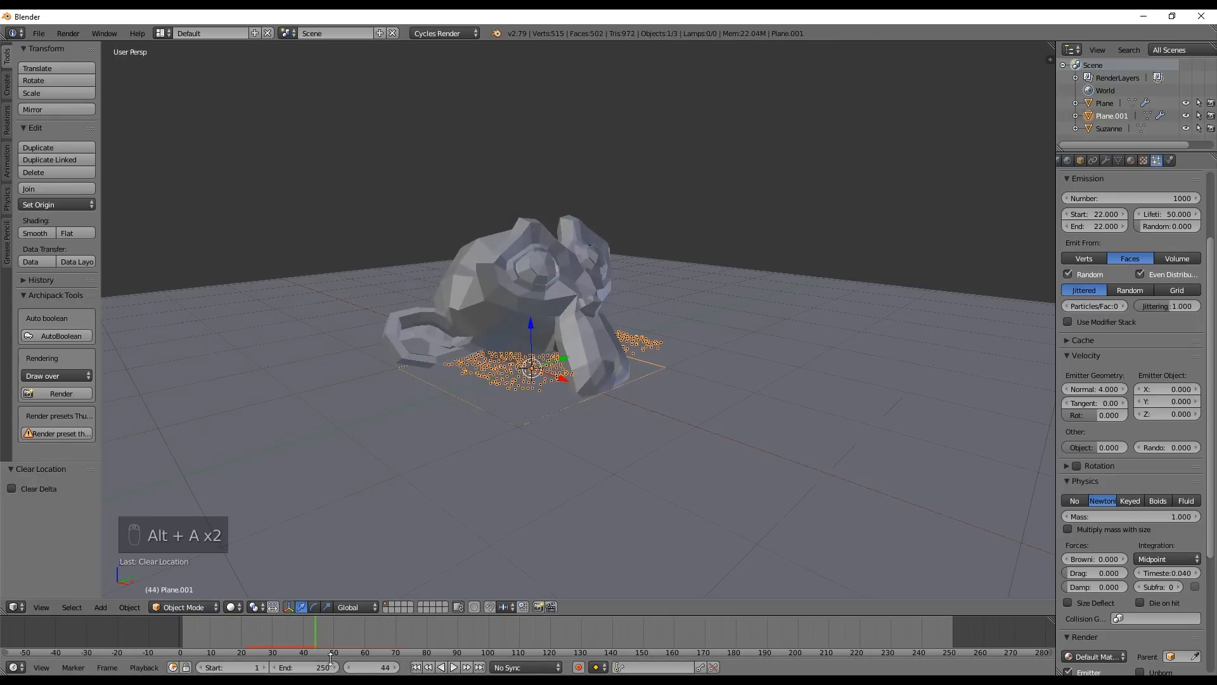
right_click(298, 608)
drag(311, 641, 256, 641)
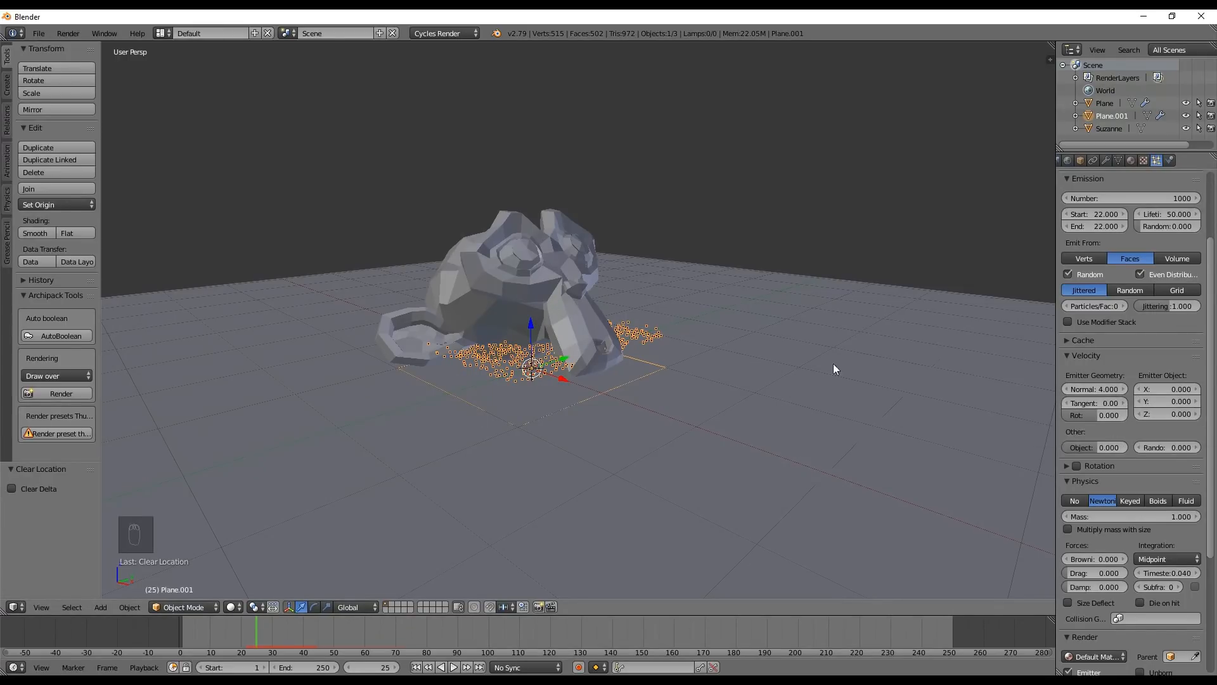
Try a normal velocity of 1 with an emitter object X velocity of 4.68 for the particles
click(1082, 383)
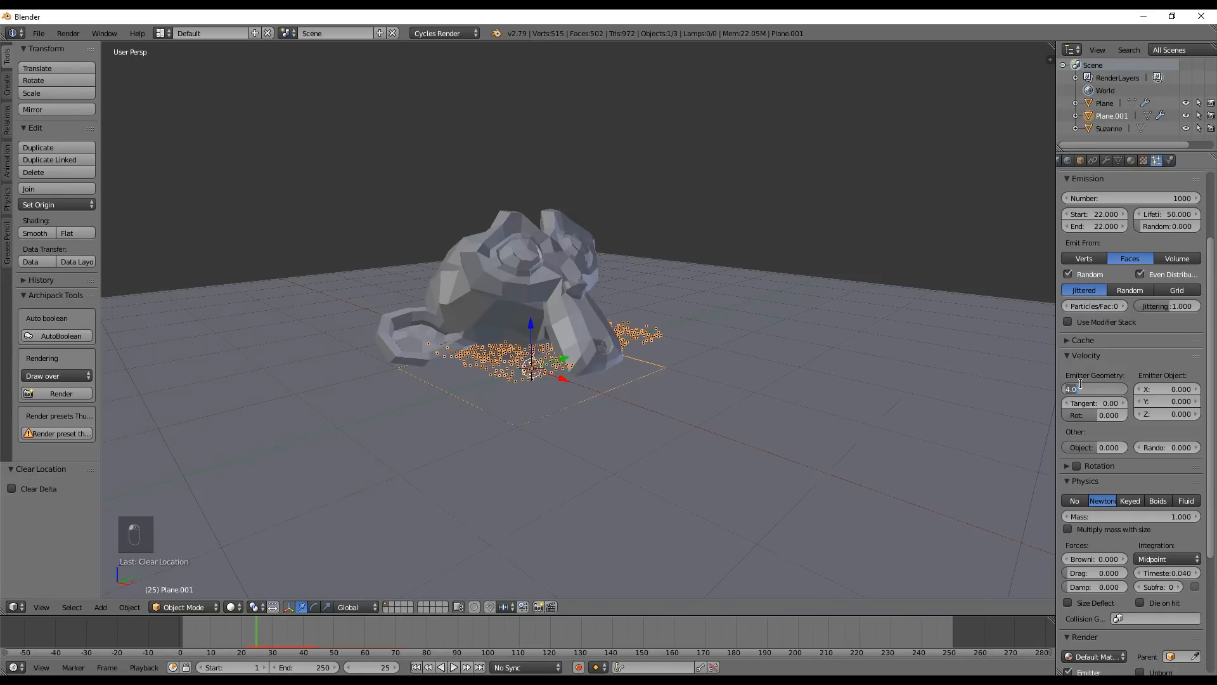
text(1)
key(Return)
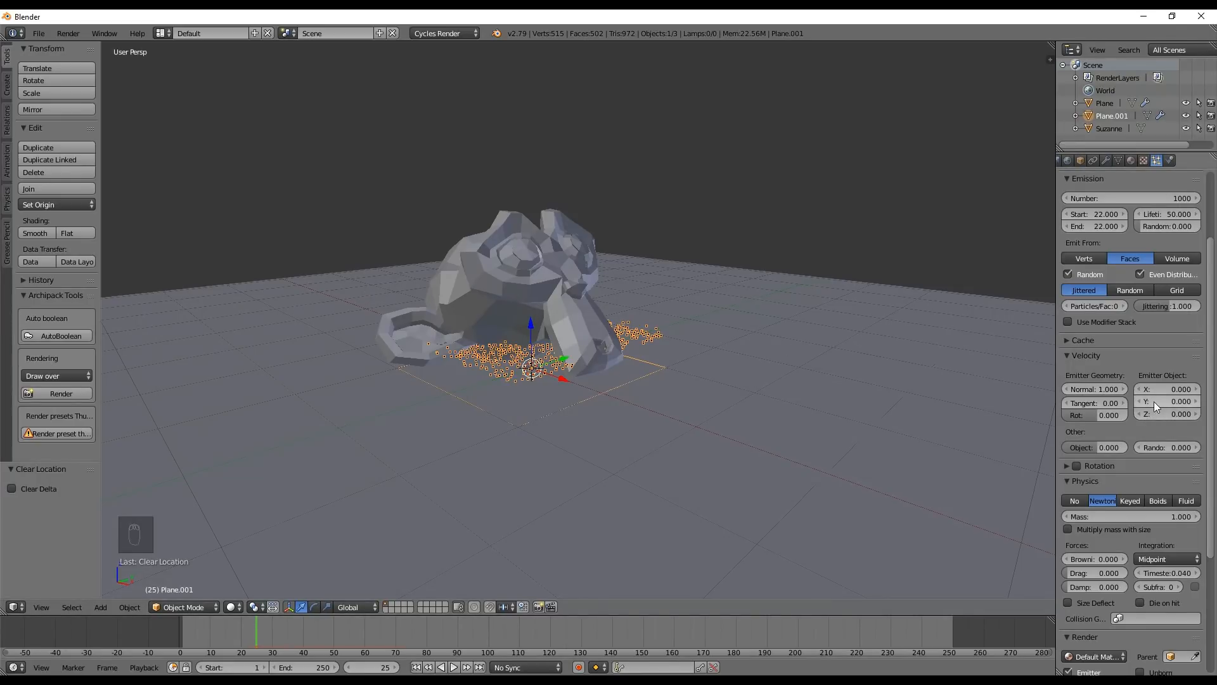
drag(1153, 393, 1212, 393)
Rewind and play the simulation to check how the X velocity pushes the particles
click(184, 630)
key(alt+a)
key(Escape)
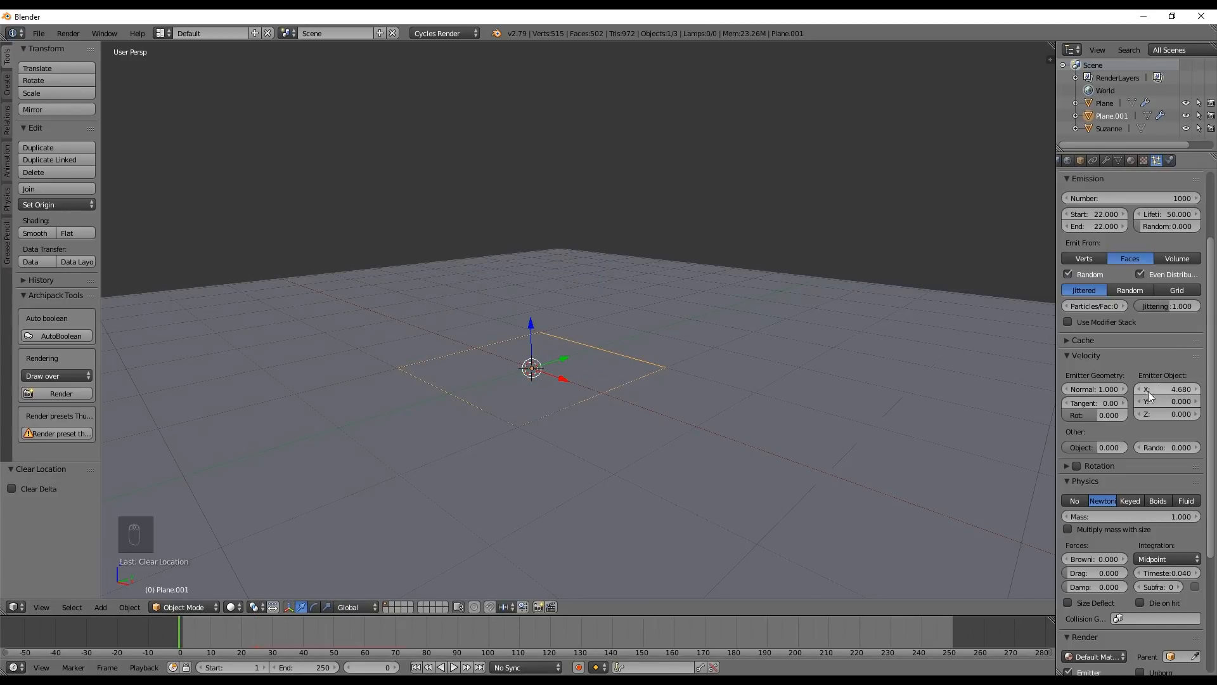
key(alt+a)
drag(181, 632, 246, 637)
key(Escape)
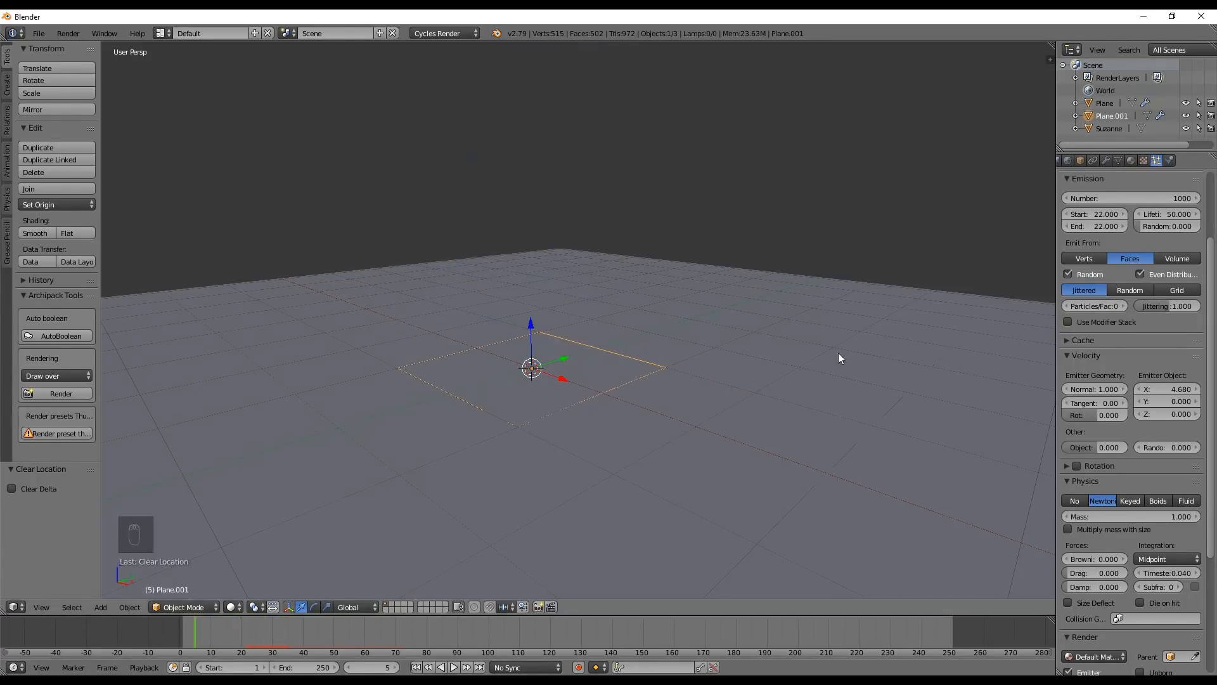
Reset the emitter object X velocity to 0 and set the normal velocity to 4
click(1161, 391)
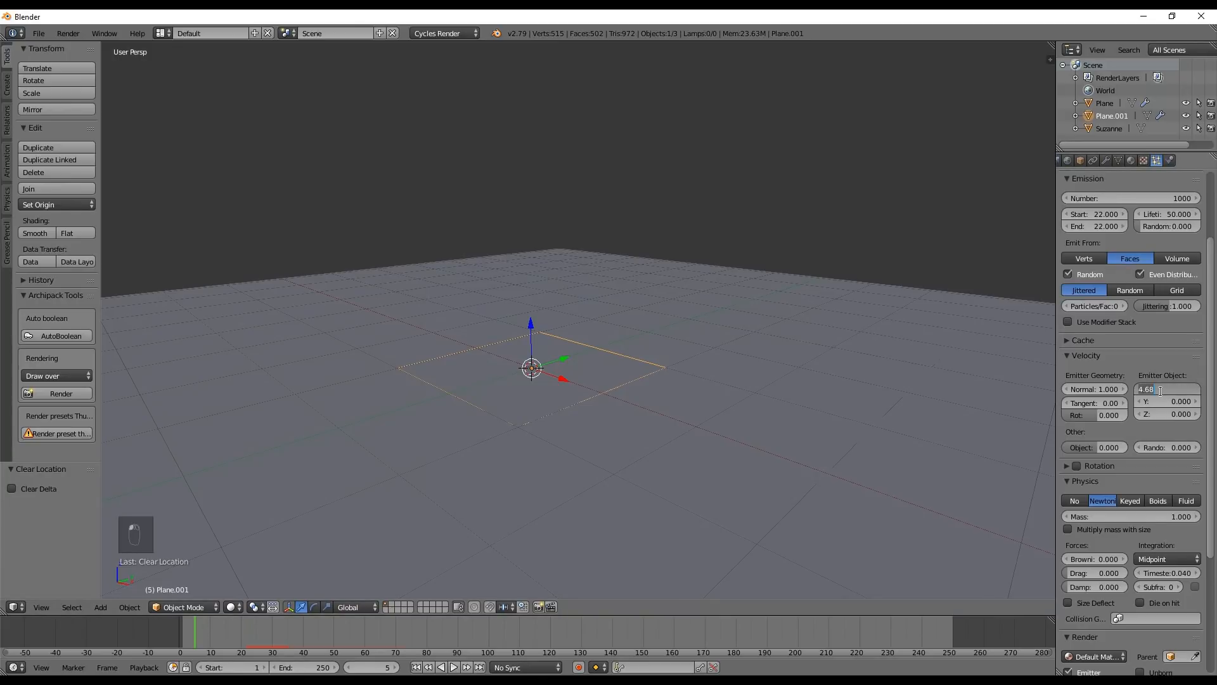
text(0)
key(Return)
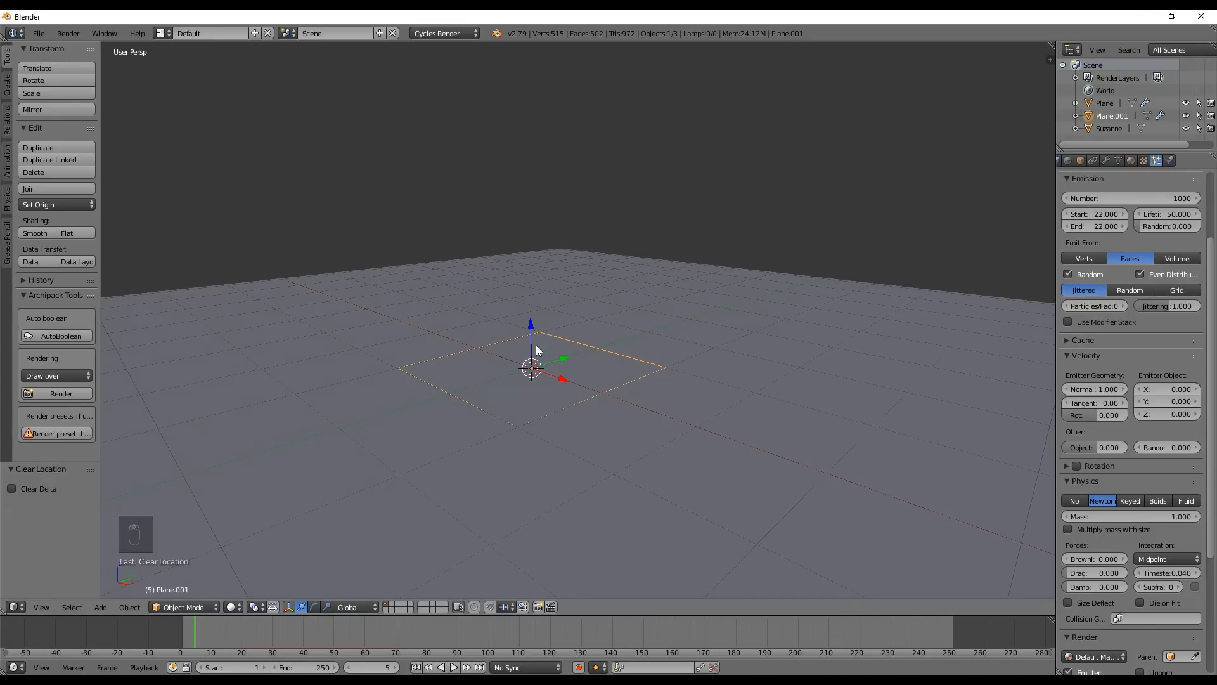
drag(1154, 417, 1180, 417)
right_click(1155, 414)
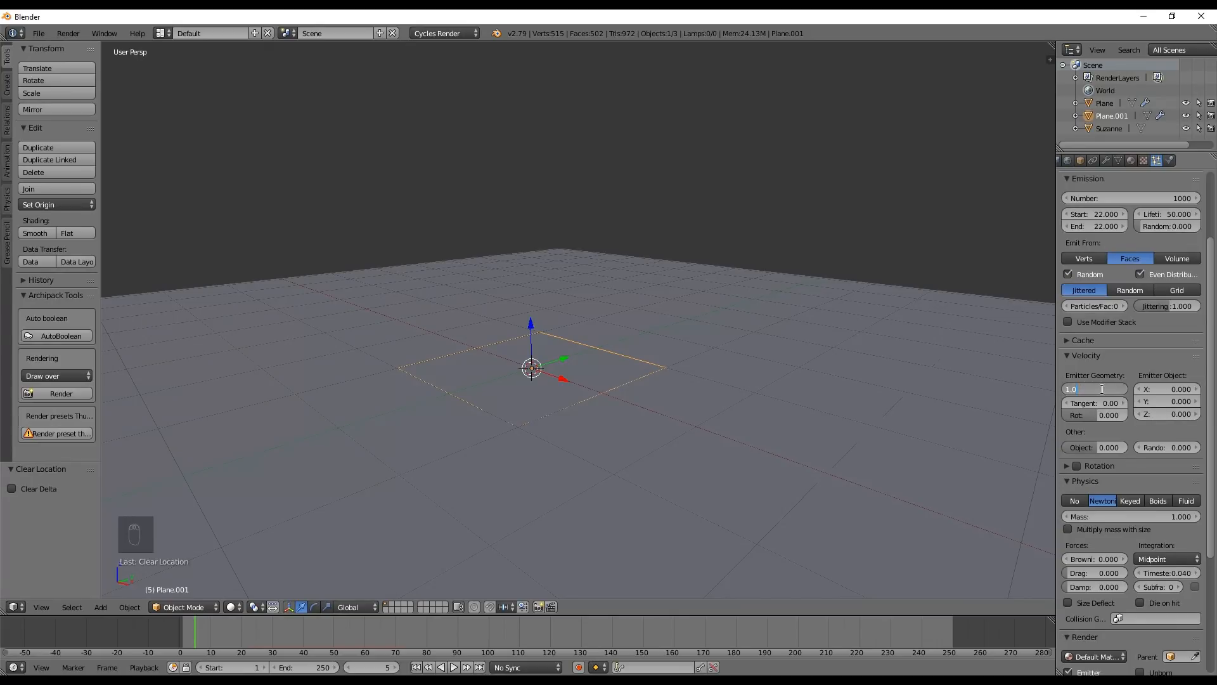
key(Return)
text(4)
key(Return)
Play the simulation, stop at frame 25, and examine the particles around the monkey up close
key(alt+a)
drag(235, 626, 257, 650)
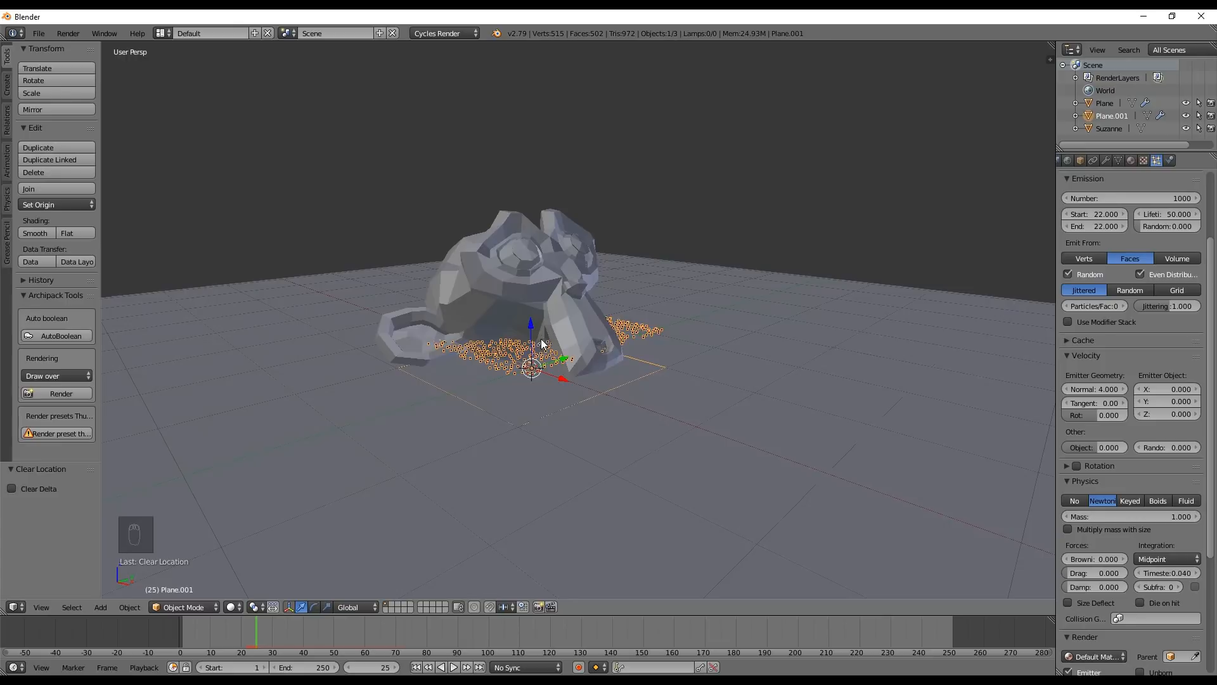
scroll(541, 339, up, 8)
middle_drag(608, 337, 600, 343)
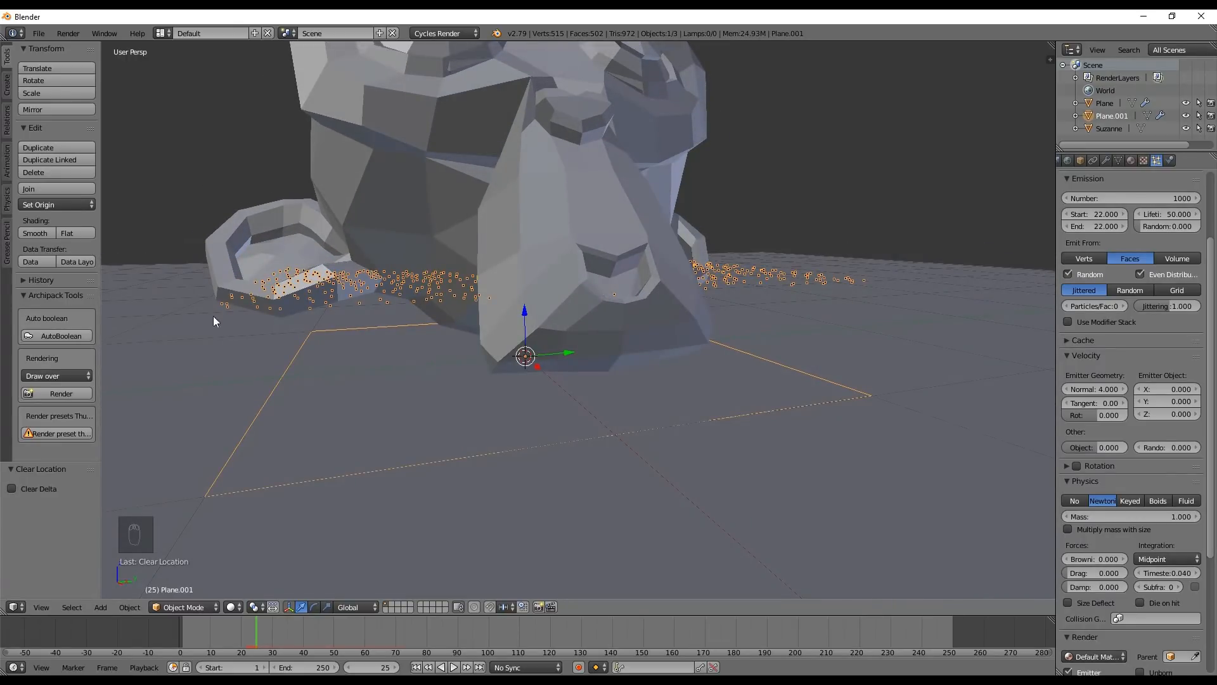
scroll(458, 314, down, 6)
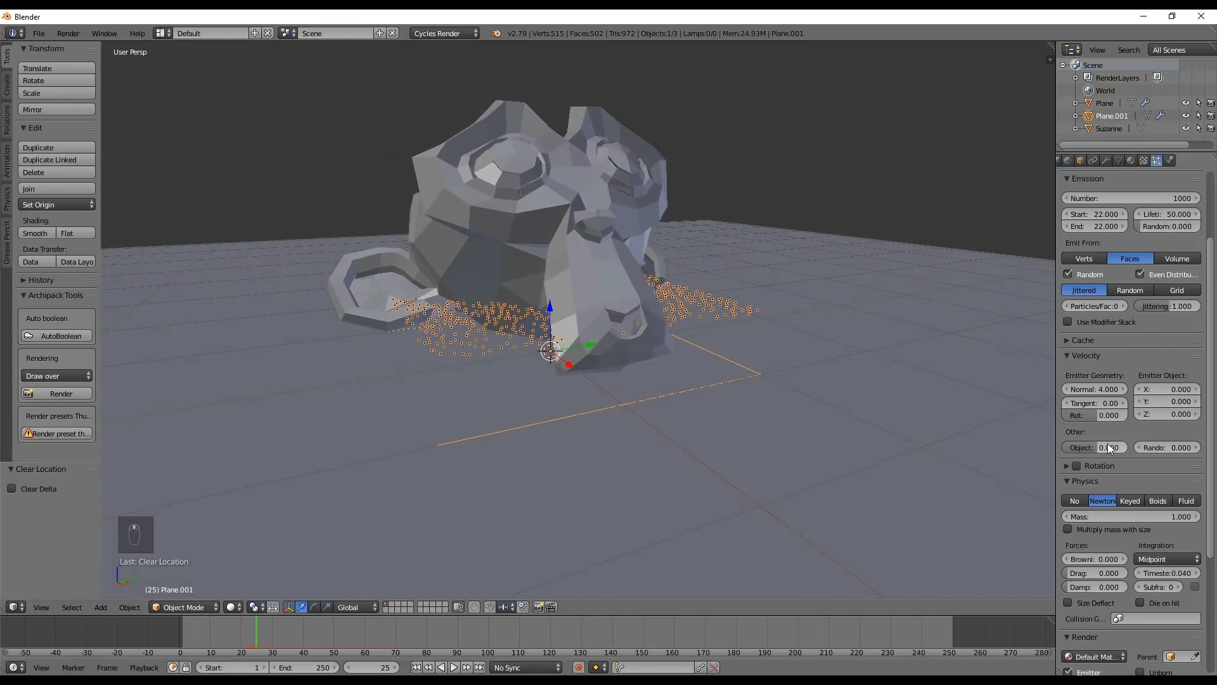
Set the particles' random velocity to 2, scrub through the burst, and rewind the timeline to frame 0
mouse_move(1157, 446)
mouse_down()
mouse_move(1200, 446)
mouse_move(1144, 450)
mouse_up()
click(416, 667)
drag(181, 633, 294, 645)
scroll(548, 315, down, 4)
middle_drag(611, 301, 576, 329)
drag(283, 637, 174, 630)
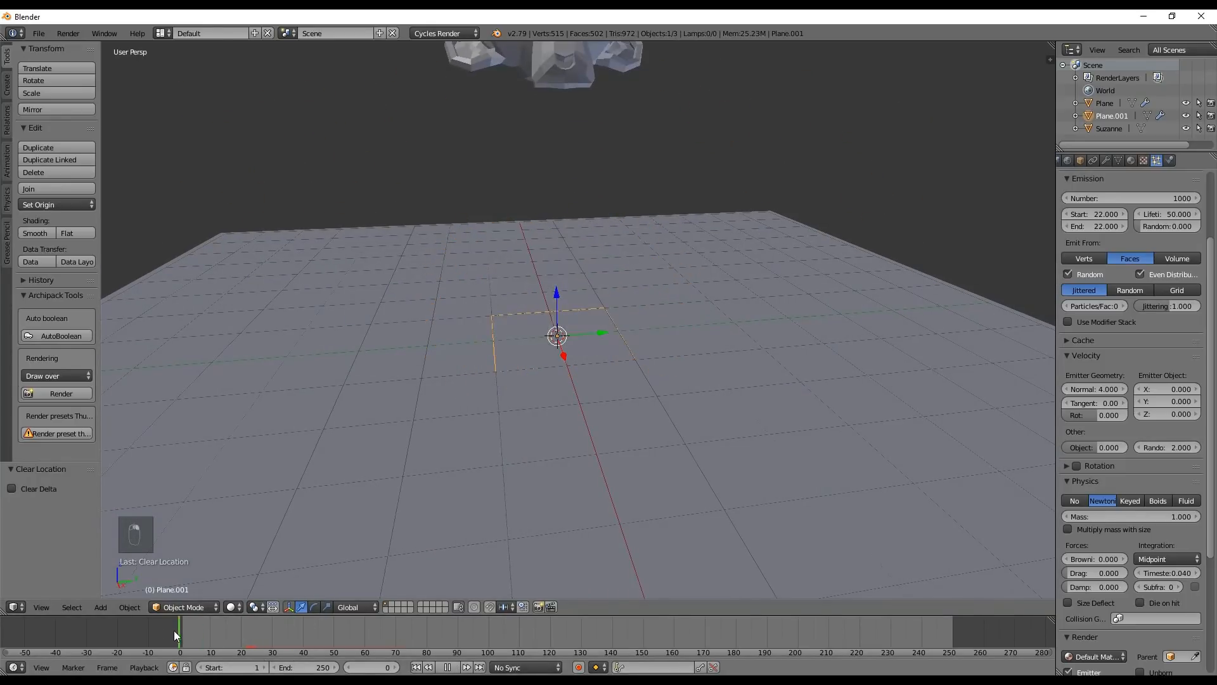
Replay the monkey's fall from frame 0 and scrub the timeline to examine the randomised particle spread
key(alt+a)
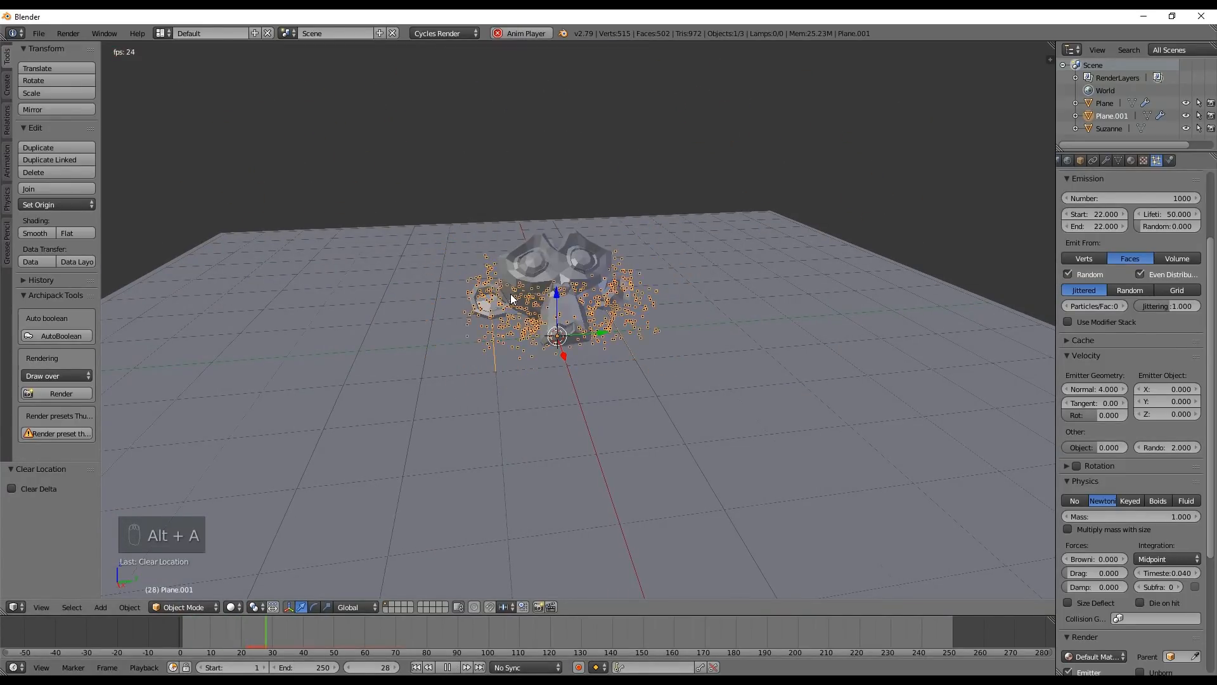
key(alt+a)
drag(277, 634, 295, 653)
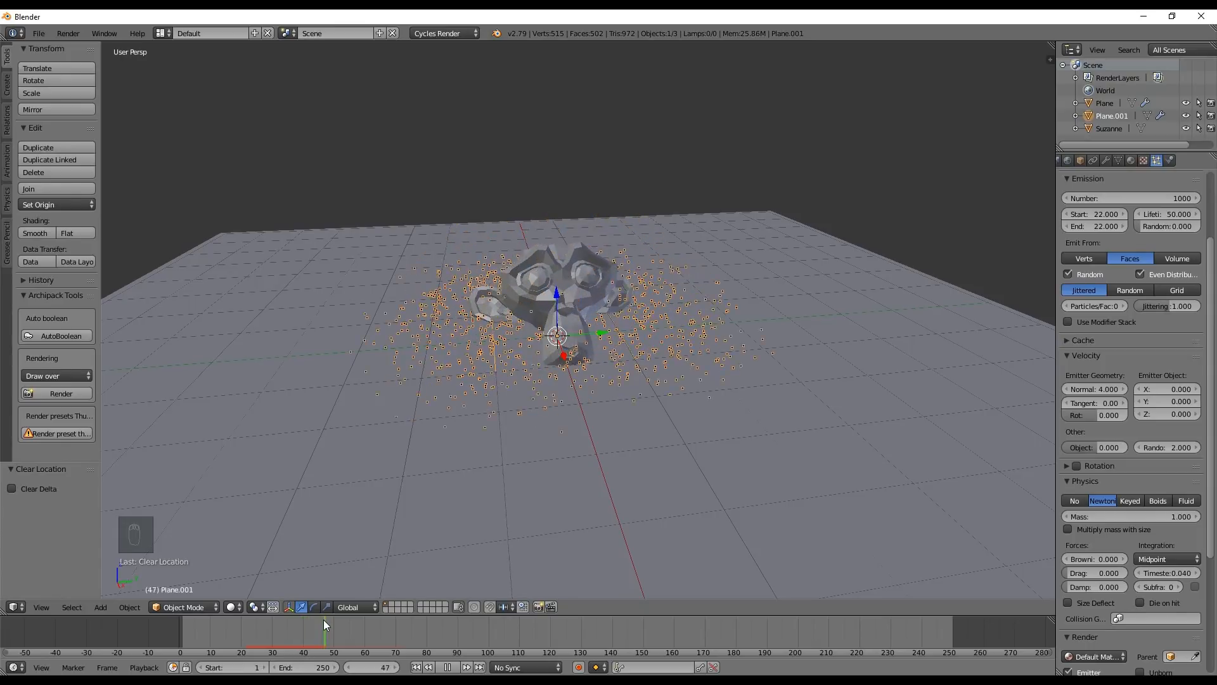
drag(340, 622, 153, 630)
key(alt+a)
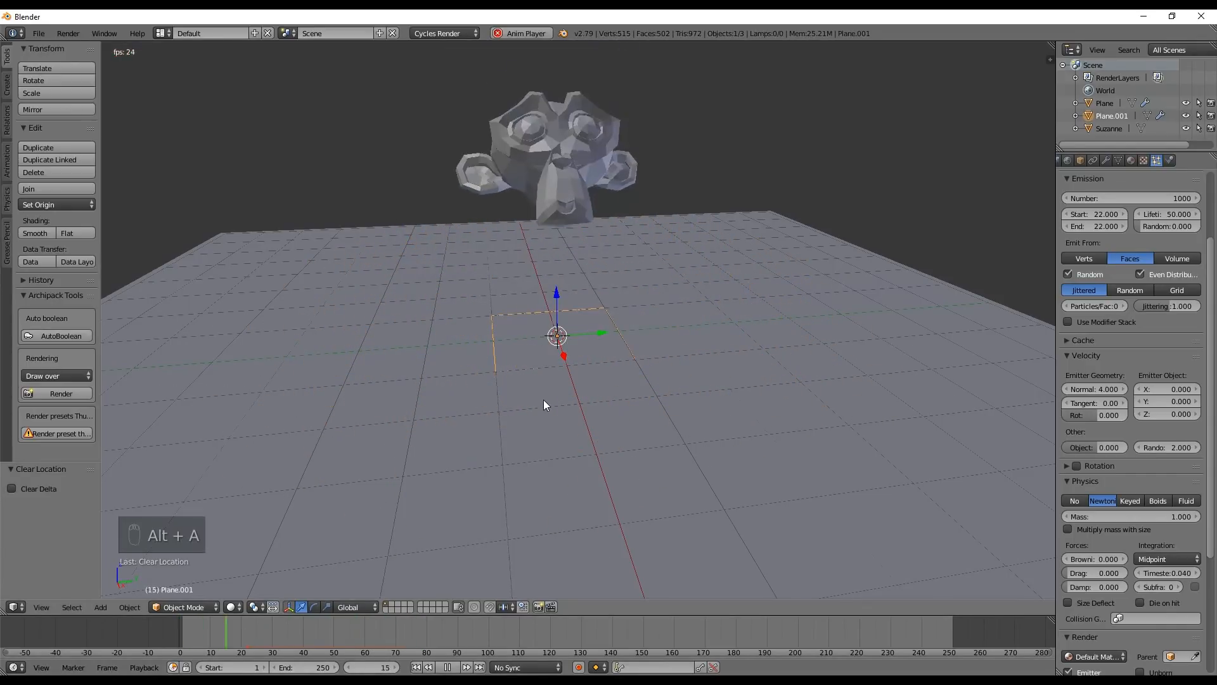
Set the particles' random velocity to 1.5 and rewind the timeline to frame 0
key(alt+a)
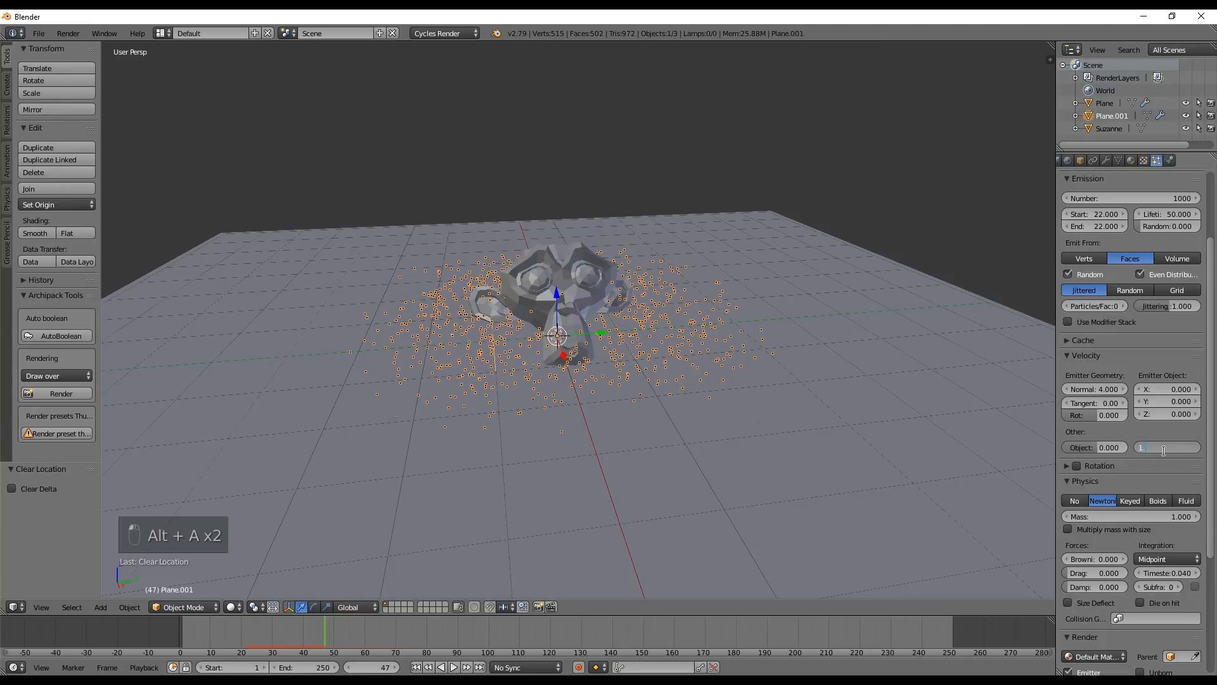
mouse_move(580, 363)
middle_down()
mouse_move(591, 365)
mouse_move(584, 378)
middle_up()
drag(298, 631, 150, 607)
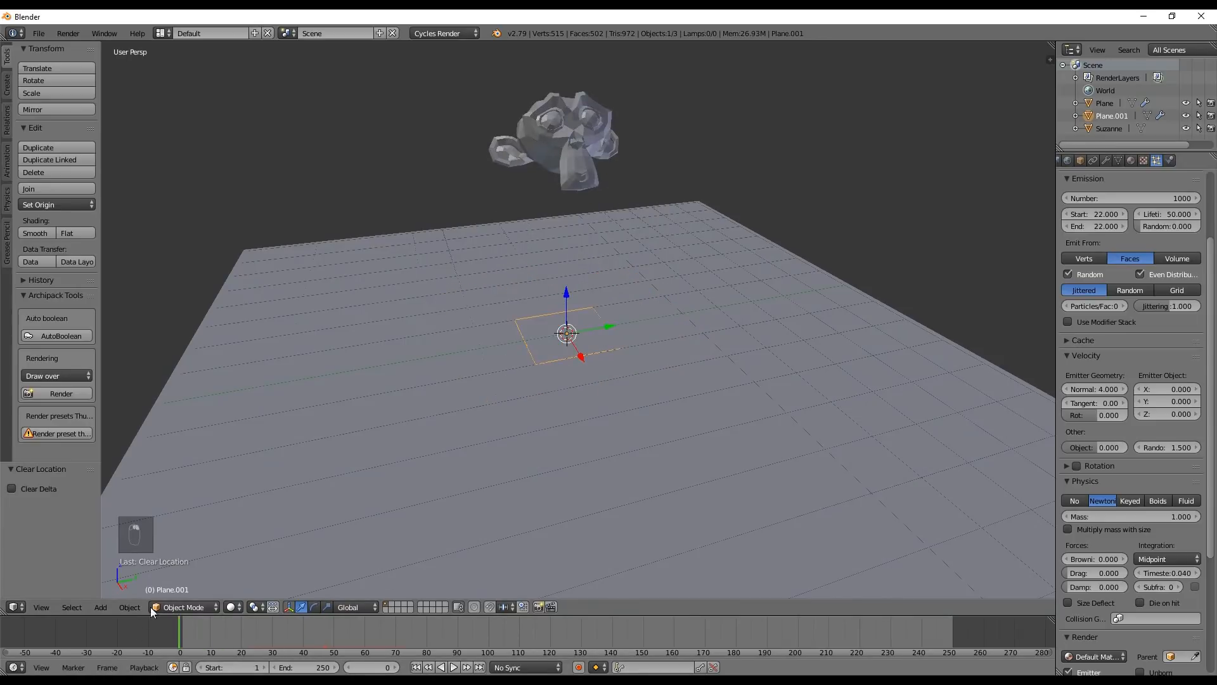
Replay the monkey's fall from frame 0 several times, examine the particle burst, and scrub back to frame 25
key(alt+a)
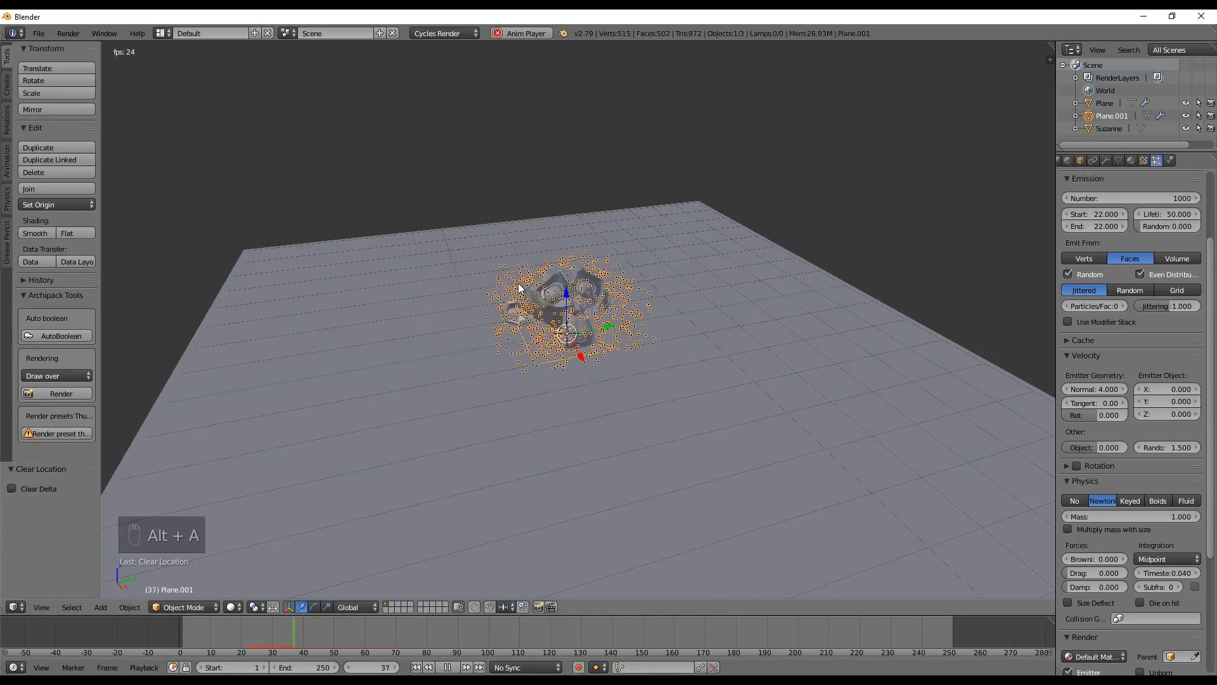
key(alt+a)
middle_drag(386, 500, 507, 309)
drag(297, 626, 194, 628)
key(alt+a)
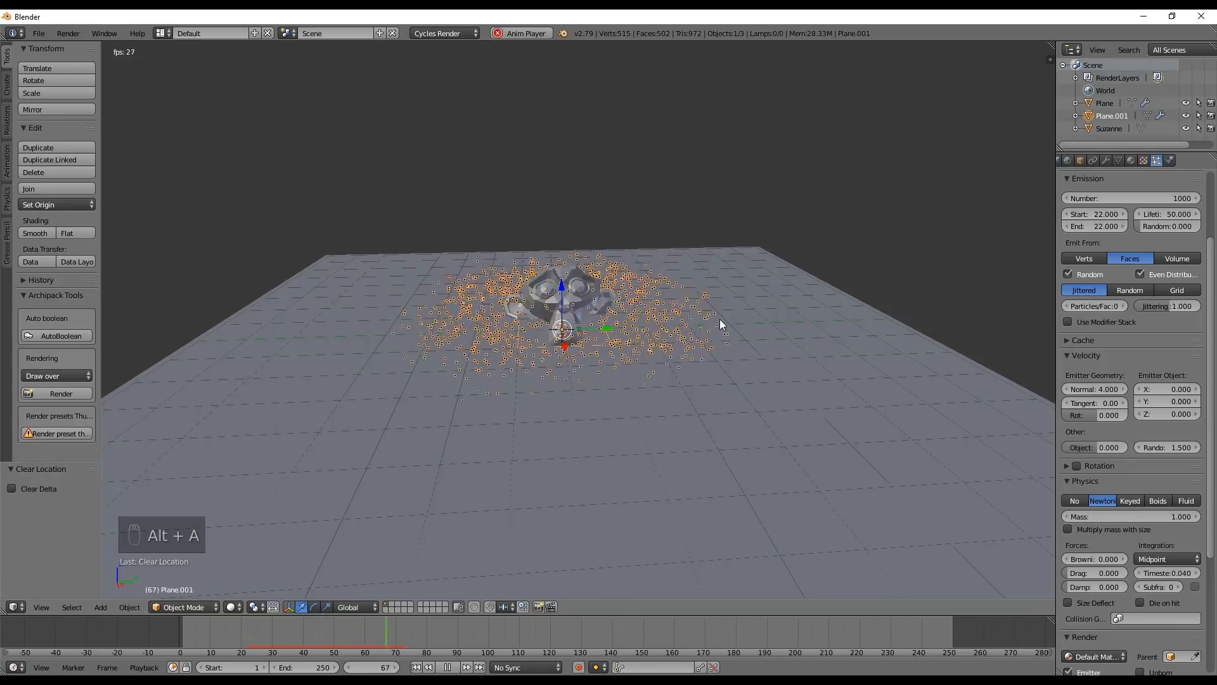
key(alt+a)
click(164, 638)
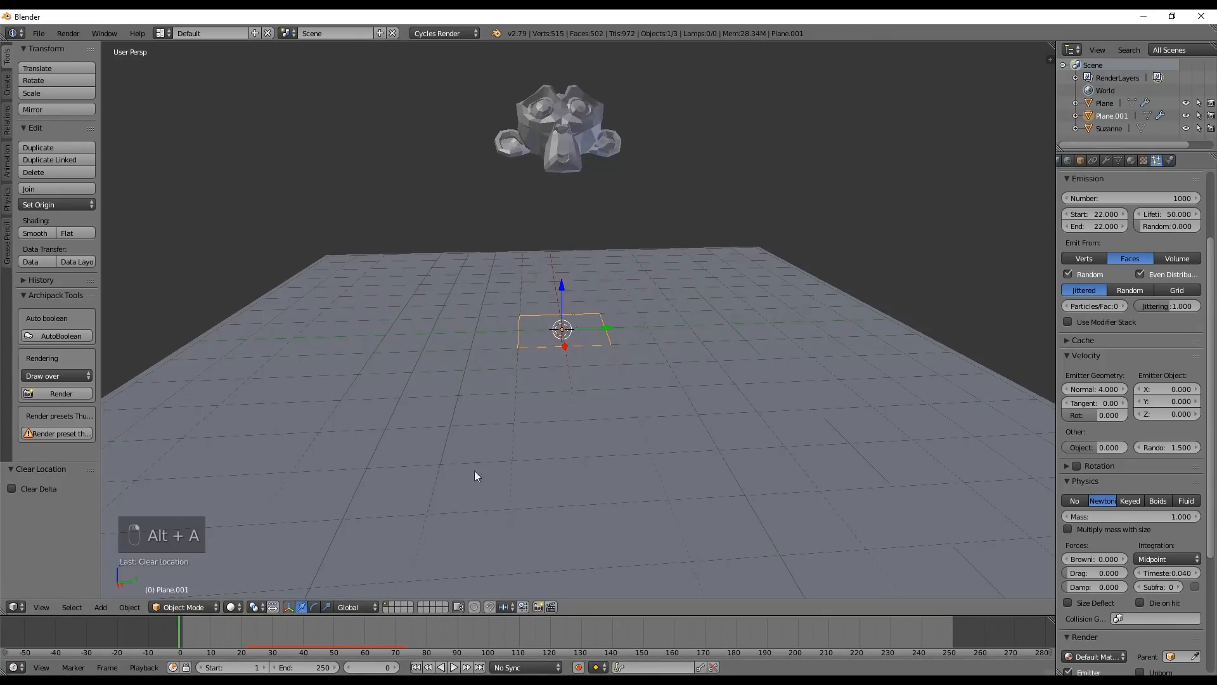
key(alt+a)
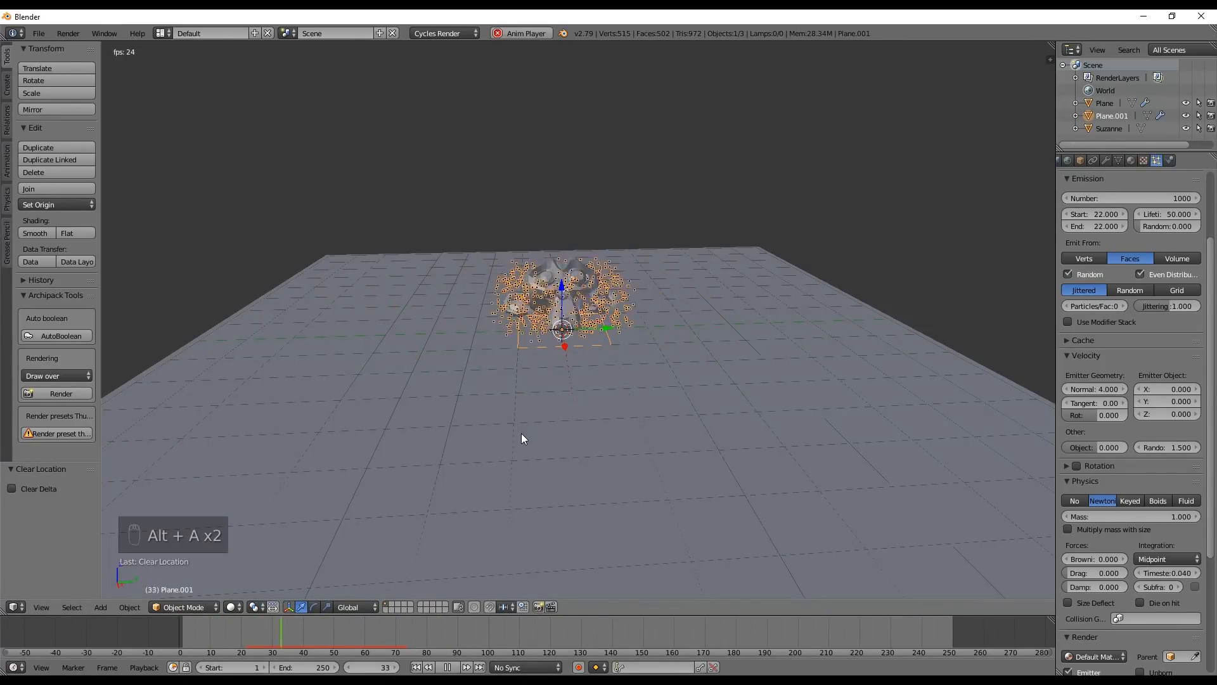
key(alt+a)
mouse_move(309, 633)
mouse_down()
mouse_move(189, 631)
mouse_move(279, 651)
mouse_up()
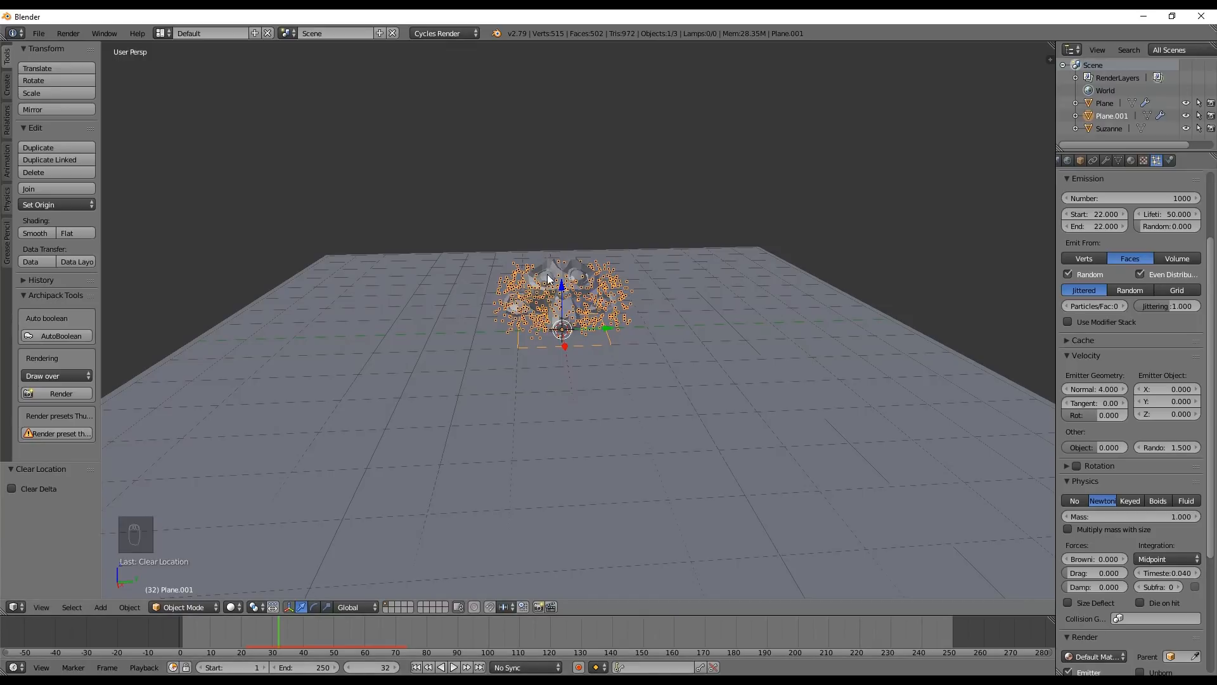
mouse_move(279, 651)
mouse_down()
mouse_move(290, 629)
mouse_move(395, 646)
mouse_move(222, 651)
mouse_move(261, 619)
mouse_move(277, 625)
mouse_move(222, 618)
mouse_move(275, 630)
mouse_move(257, 627)
mouse_up()
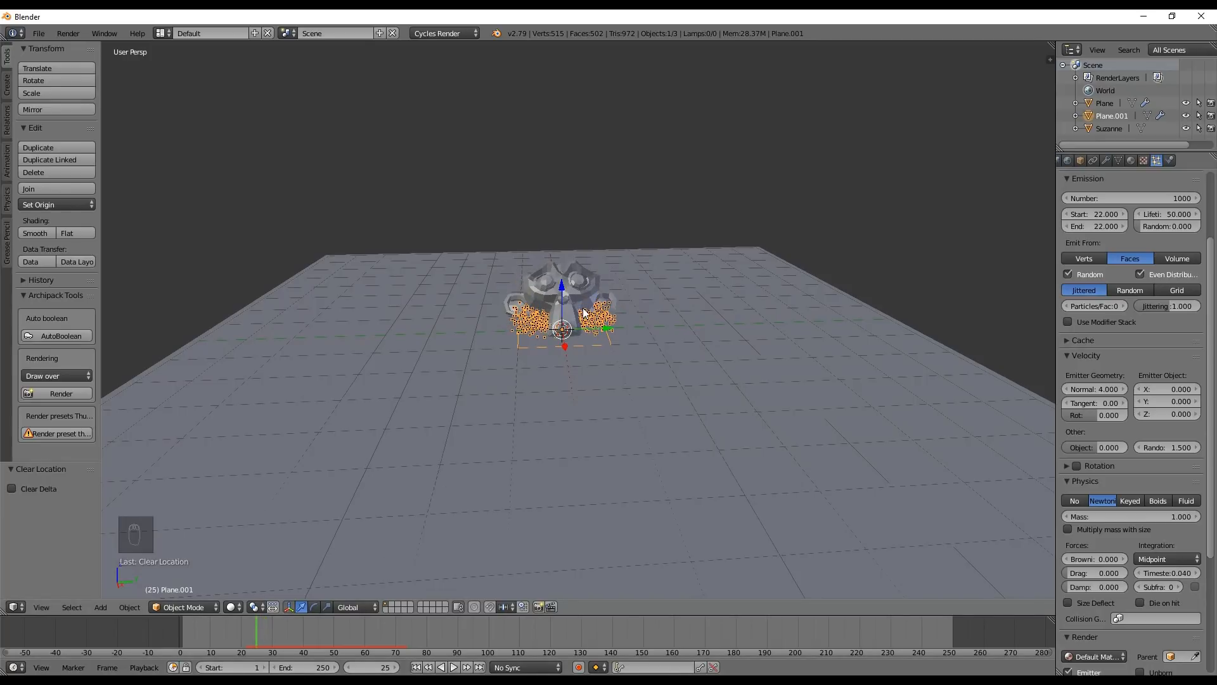
Add a Force type force field at the scene origin under the monkey and scrub to frame 23
key(shift+a)
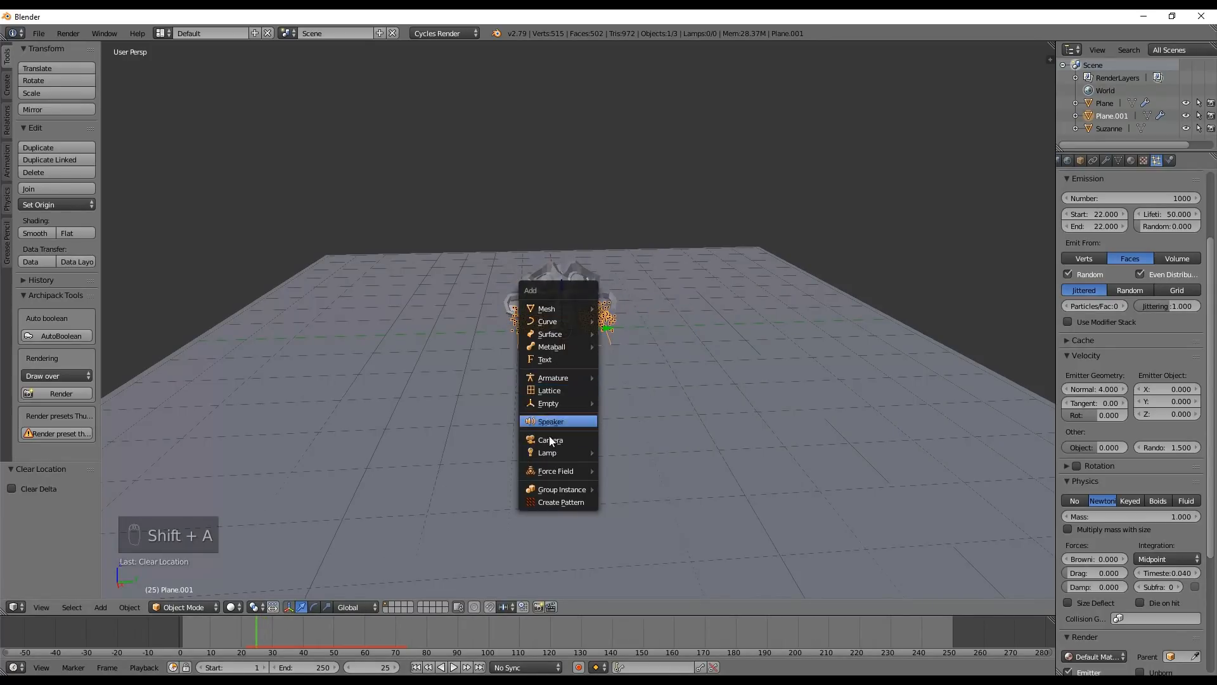
mouse_move(558, 470)
click(634, 469)
middle_drag(634, 469, 537, 338)
scroll(536, 338, up, 3)
key(alt+a)
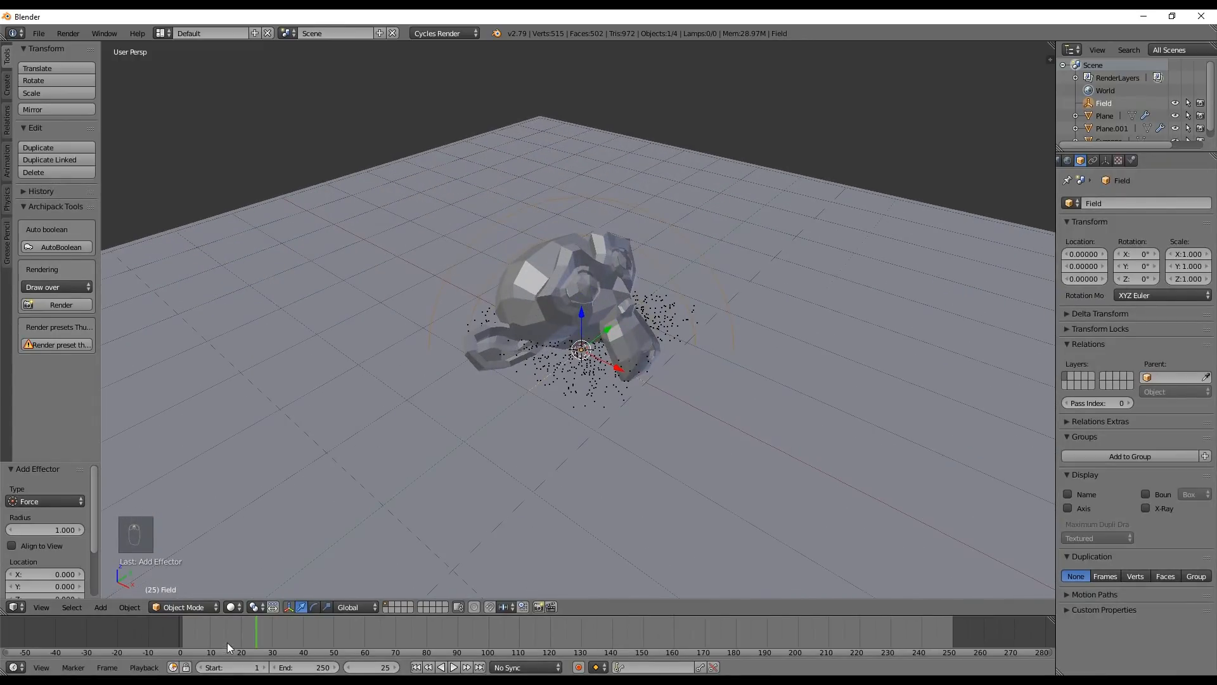
mouse_move(269, 631)
mouse_down()
mouse_move(332, 634)
mouse_move(252, 627)
mouse_up()
key(alt+a)
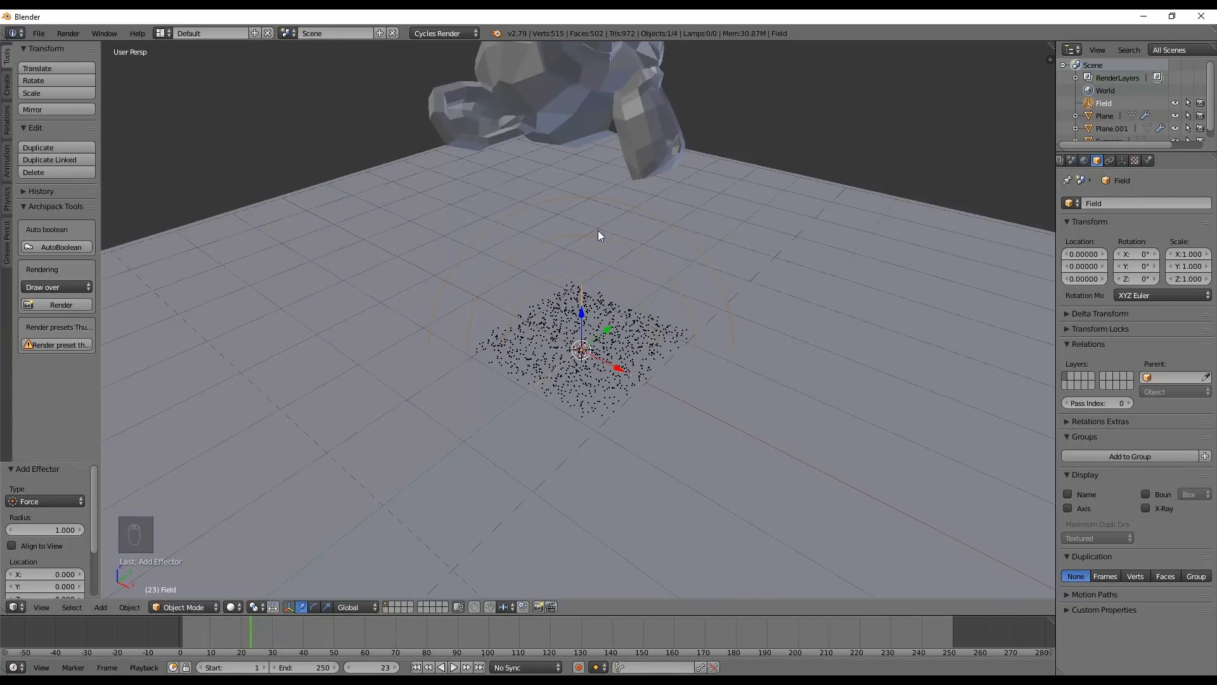
Set the force field's strength to 50, rewind to frame 1, and scrub through the impact to examine its effect
click(1148, 161)
click(1095, 293)
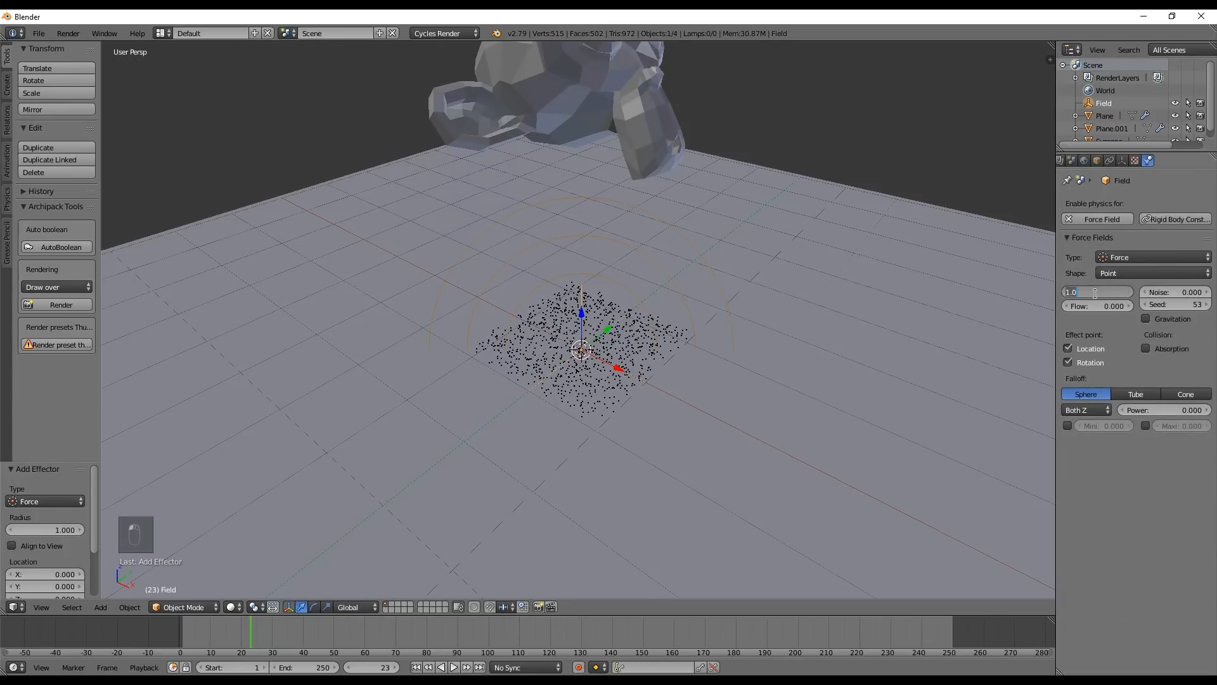
key(BackSpace)
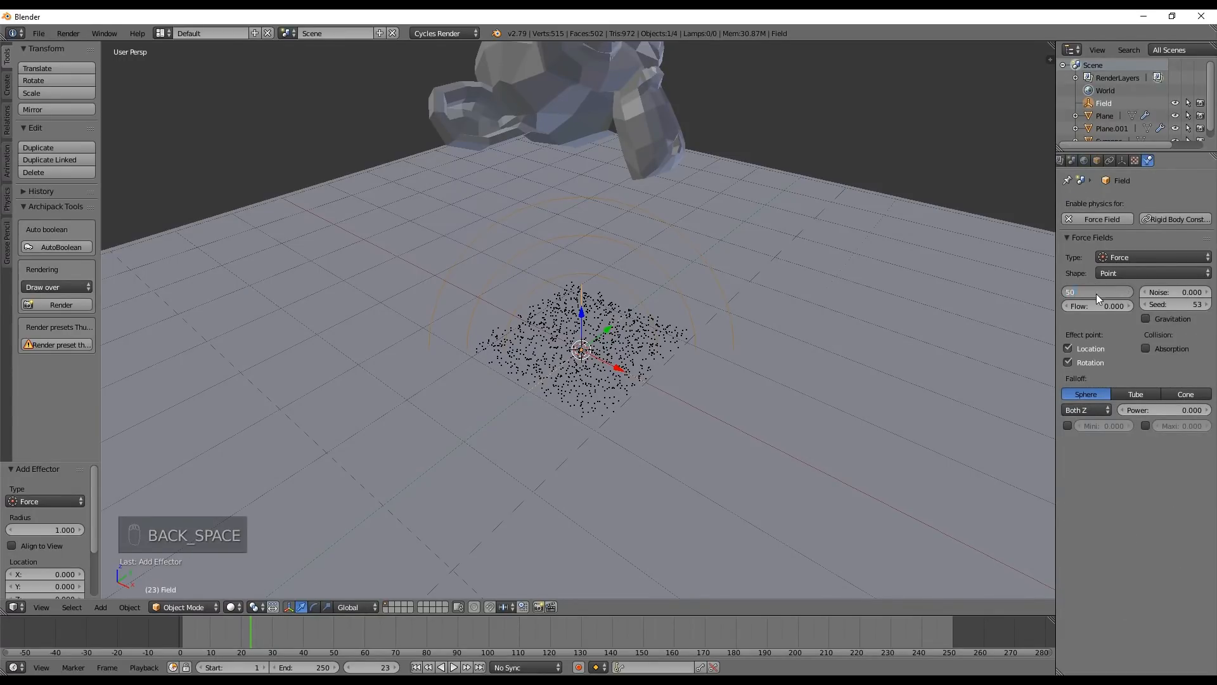
click(416, 667)
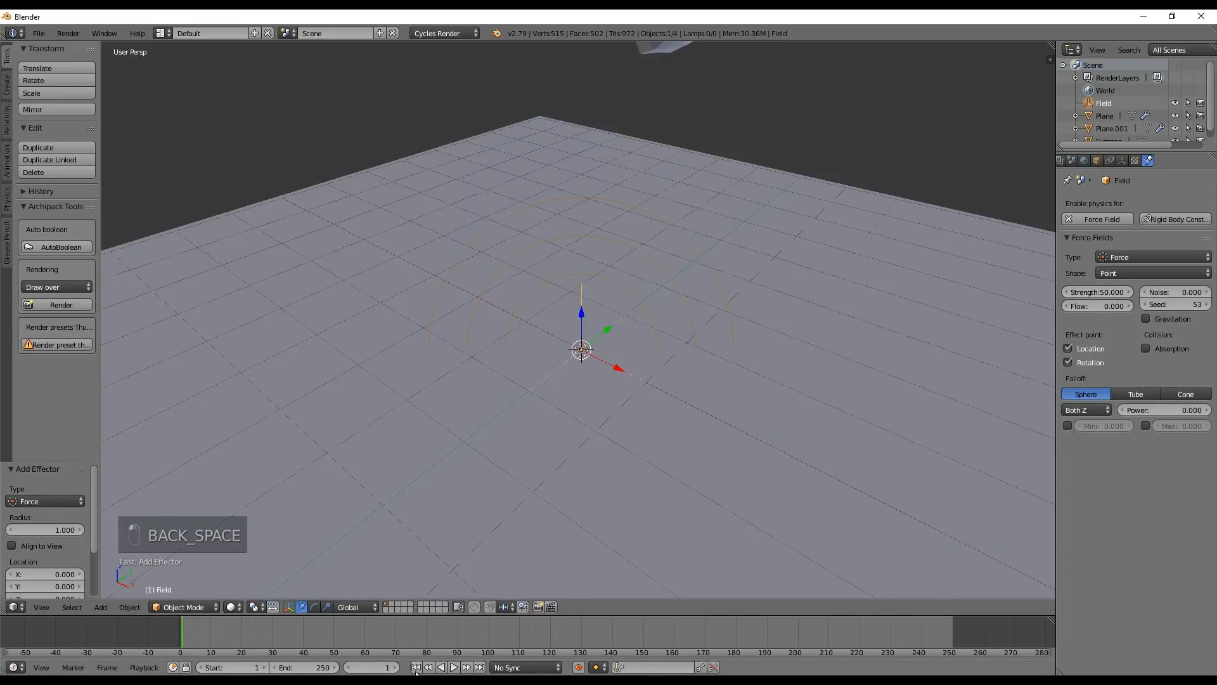
drag(229, 638, 272, 641)
middle_drag(443, 418, 456, 348)
drag(248, 633, 207, 629)
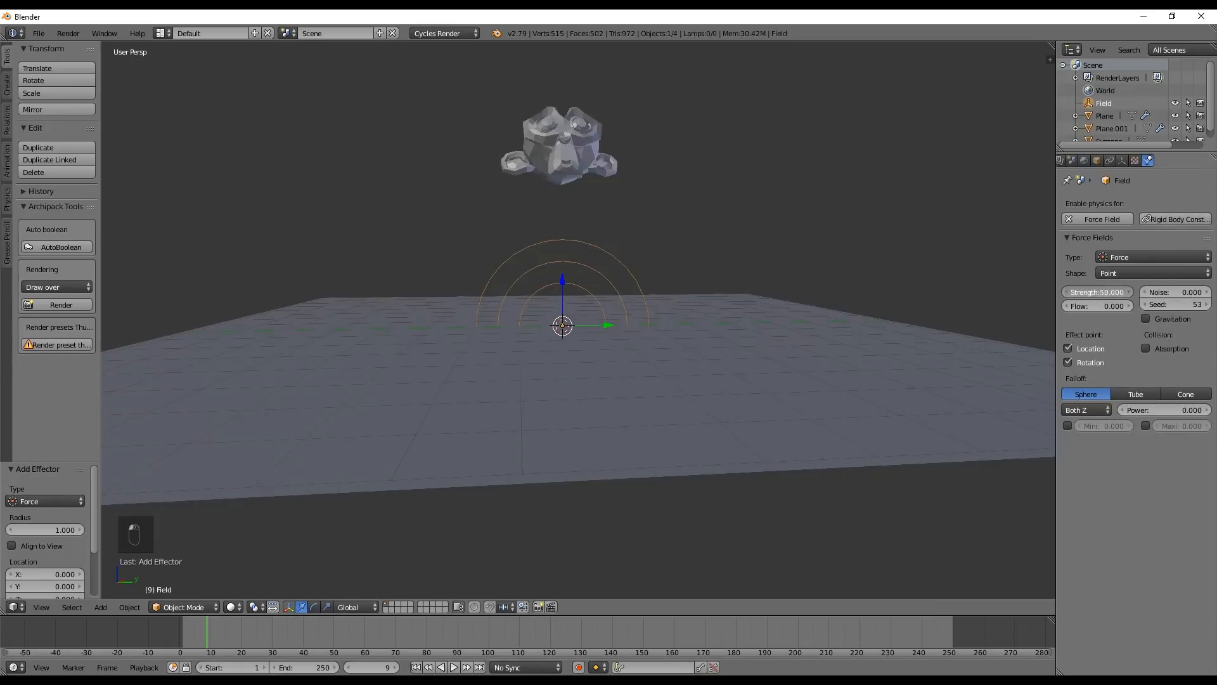
Set the force field's strength to 0 and scrub through the burst to frame 34 to examine the particles
click(1108, 296)
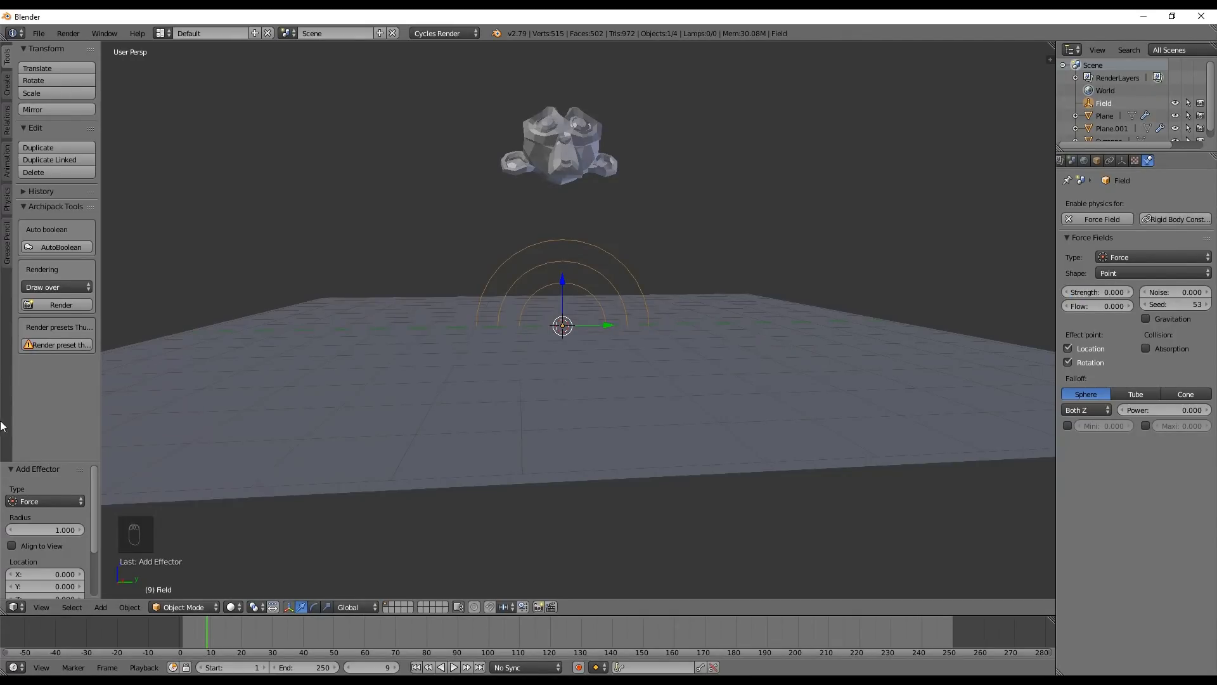
drag(207, 632, 260, 645)
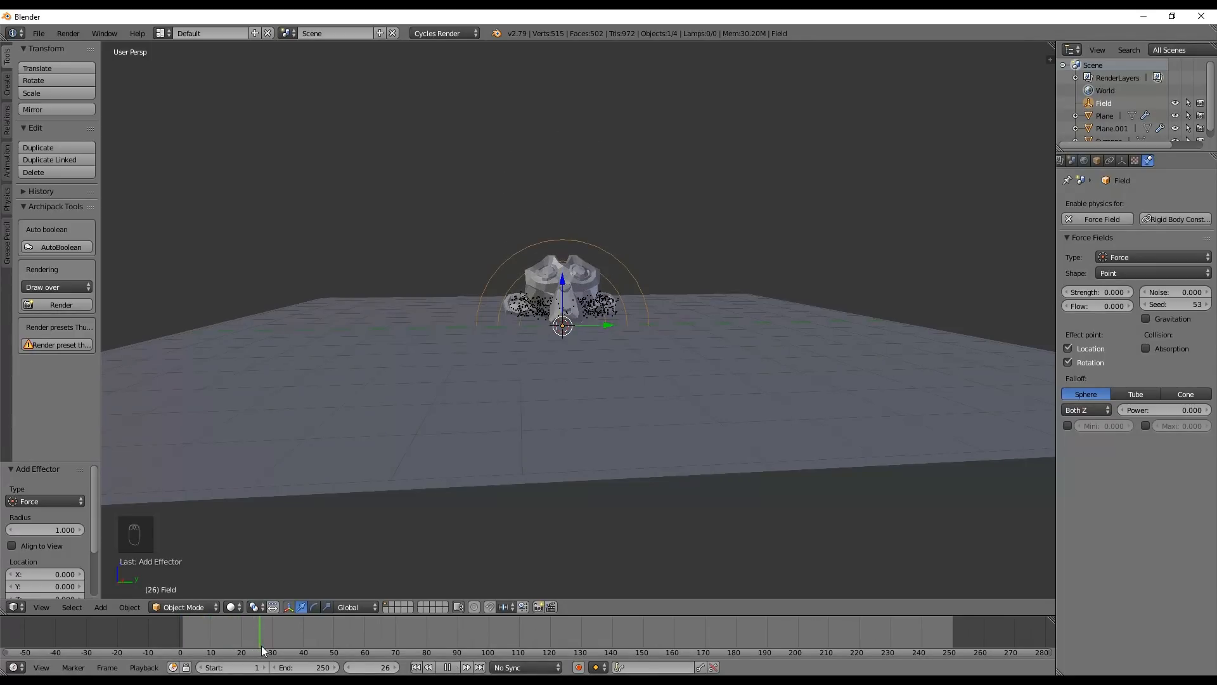
drag(277, 650, 288, 653)
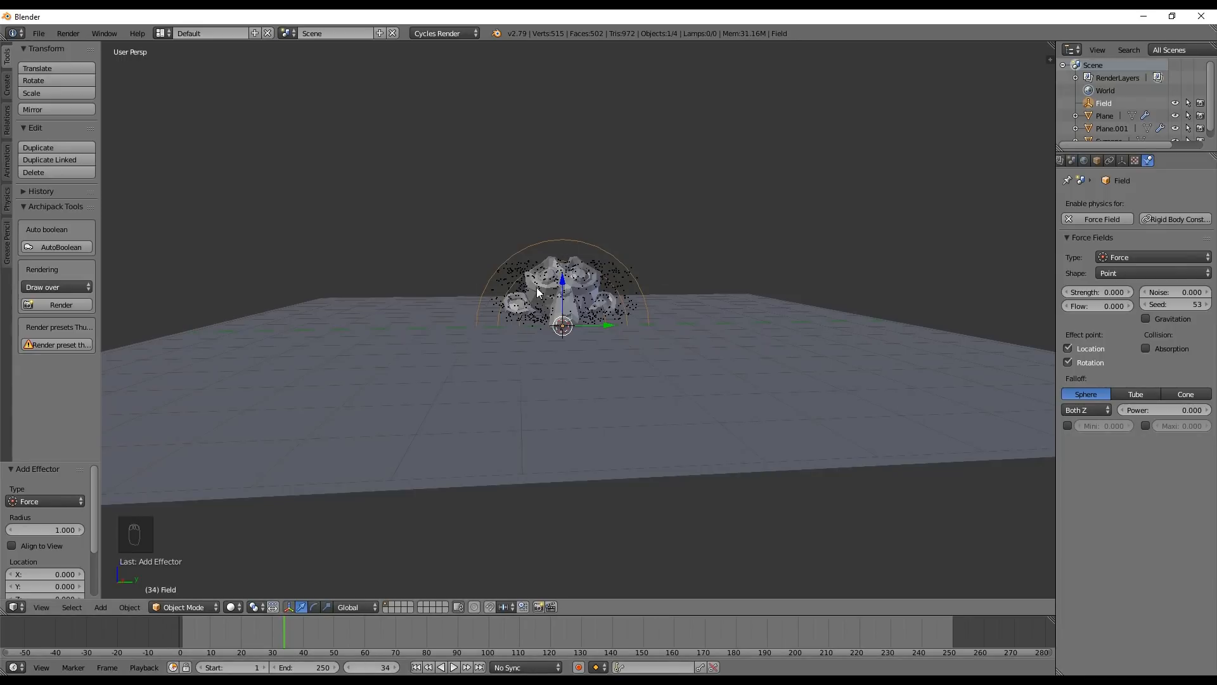
middle_drag(546, 304, 586, 352)
Keyframe the force field's strength at 0 on frames 20 and 30
drag(293, 645, 242, 628)
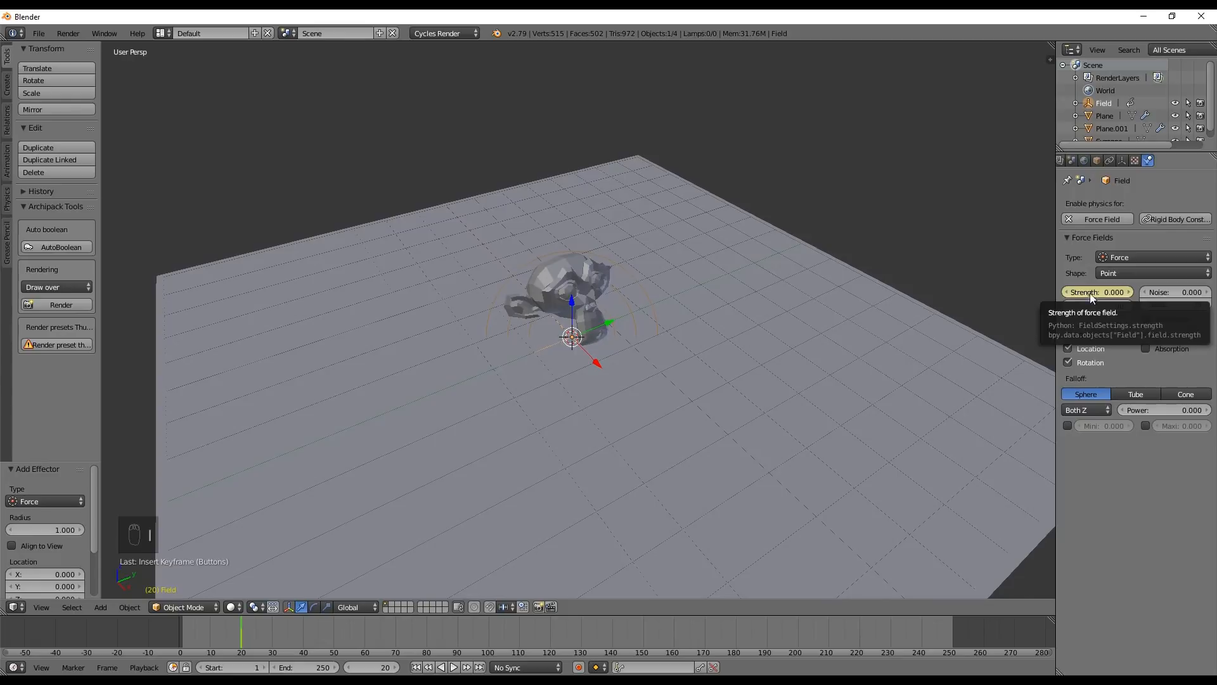
key(i)
drag(239, 636, 272, 645)
middle_drag(557, 421, 473, 401)
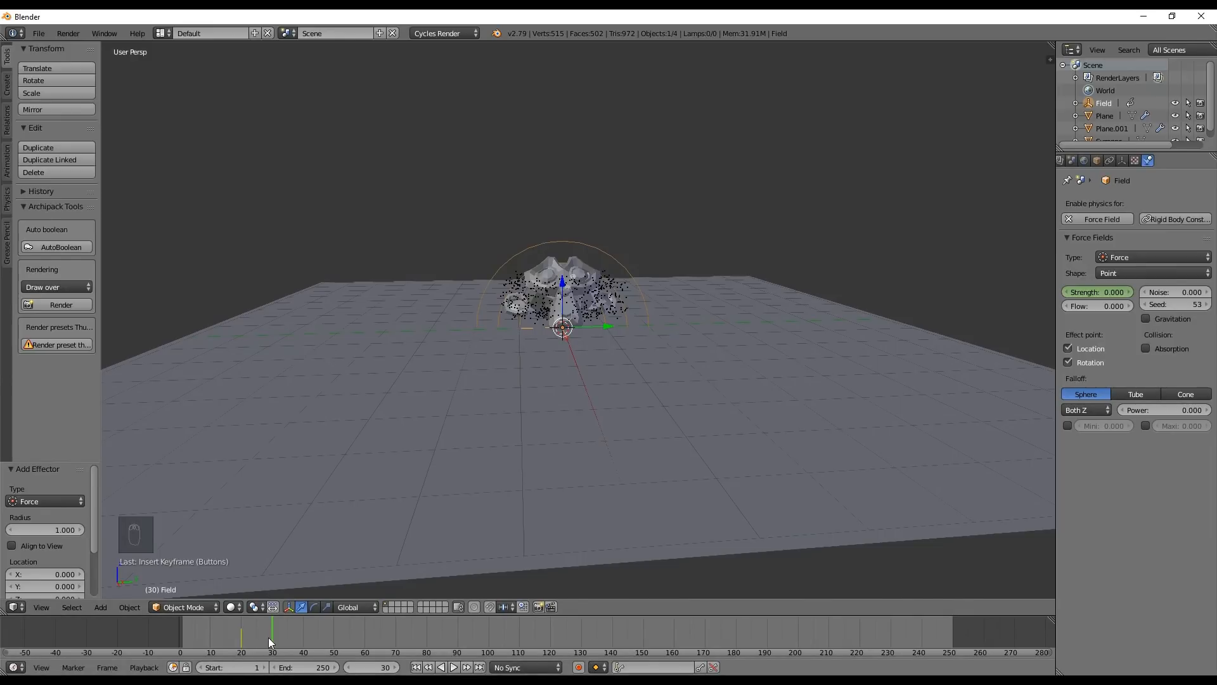
key(i)
Set the force field's strength to 20 at frame 36 and keyframe it
drag(272, 636, 290, 638)
click(1113, 292)
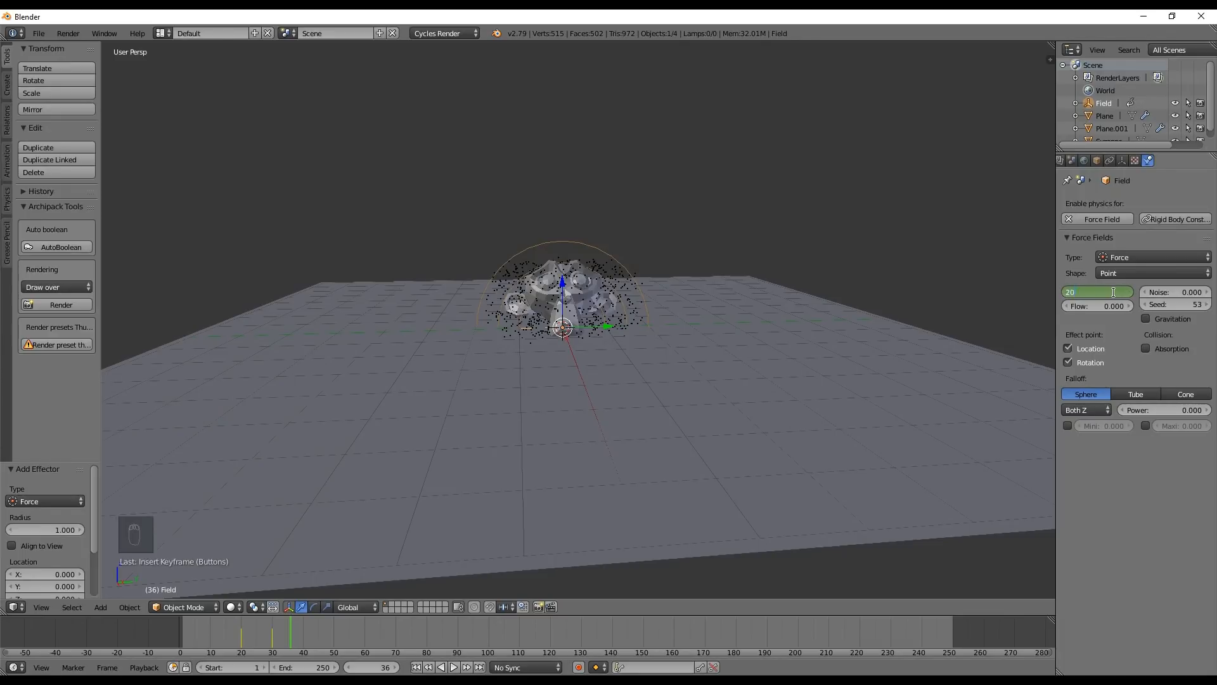
key(i)
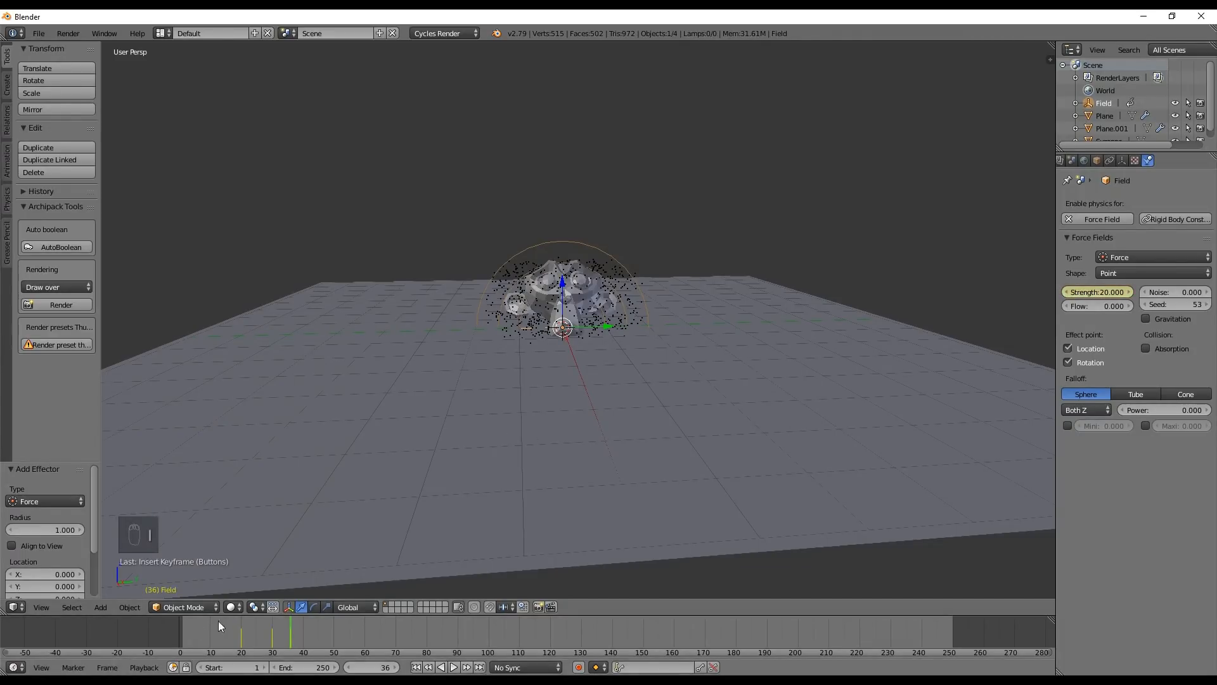
Play the simulation from frame 0 and examine how the keyframed force field scatters the particles
drag(280, 643, 164, 642)
key(alt+a)
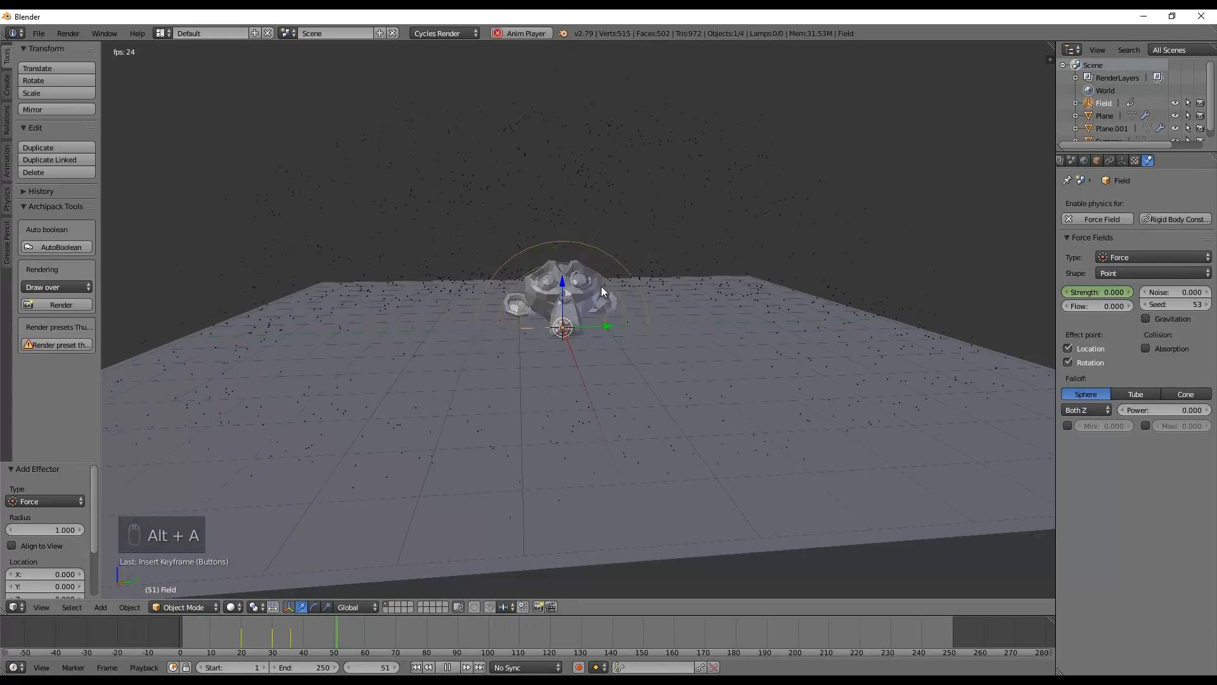
key(alt+a)
drag(252, 639, 151, 640)
key(alt+a)
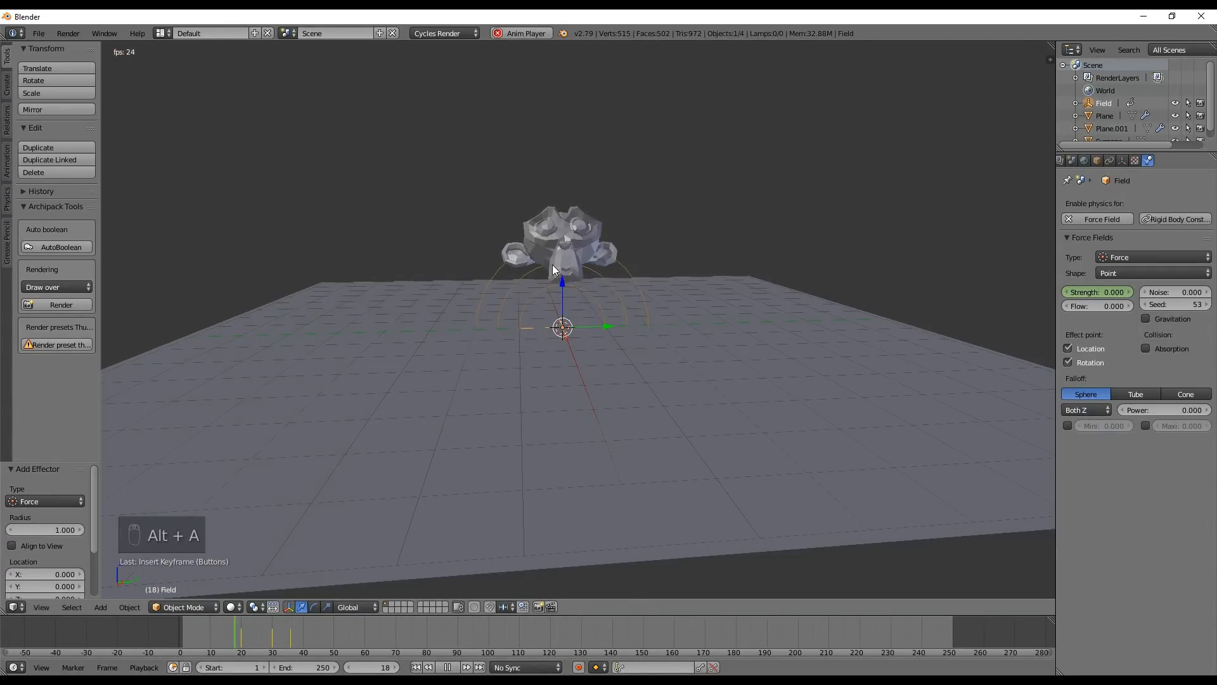
key(alt+a)
Return to frame 36, set the force field's strength to 10, and replace the keyframe there
click(290, 640)
mouse_move(290, 641)
mouse_down()
mouse_move(265, 639)
mouse_move(291, 643)
mouse_up()
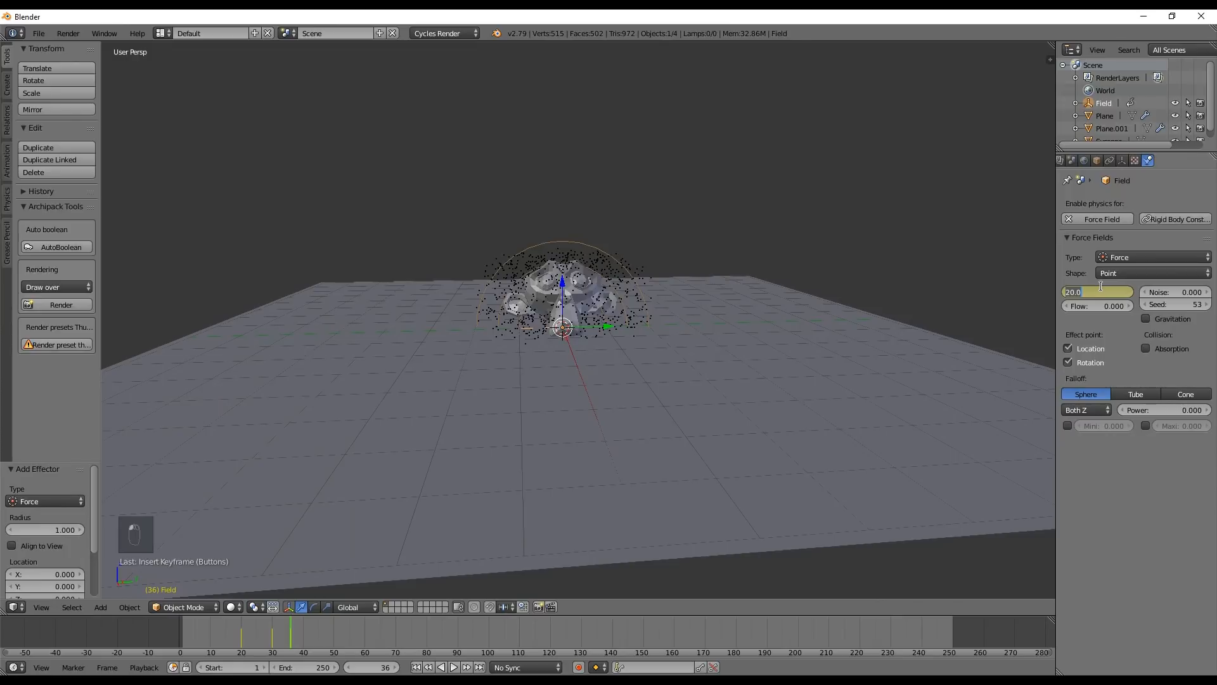
key(BackSpace)
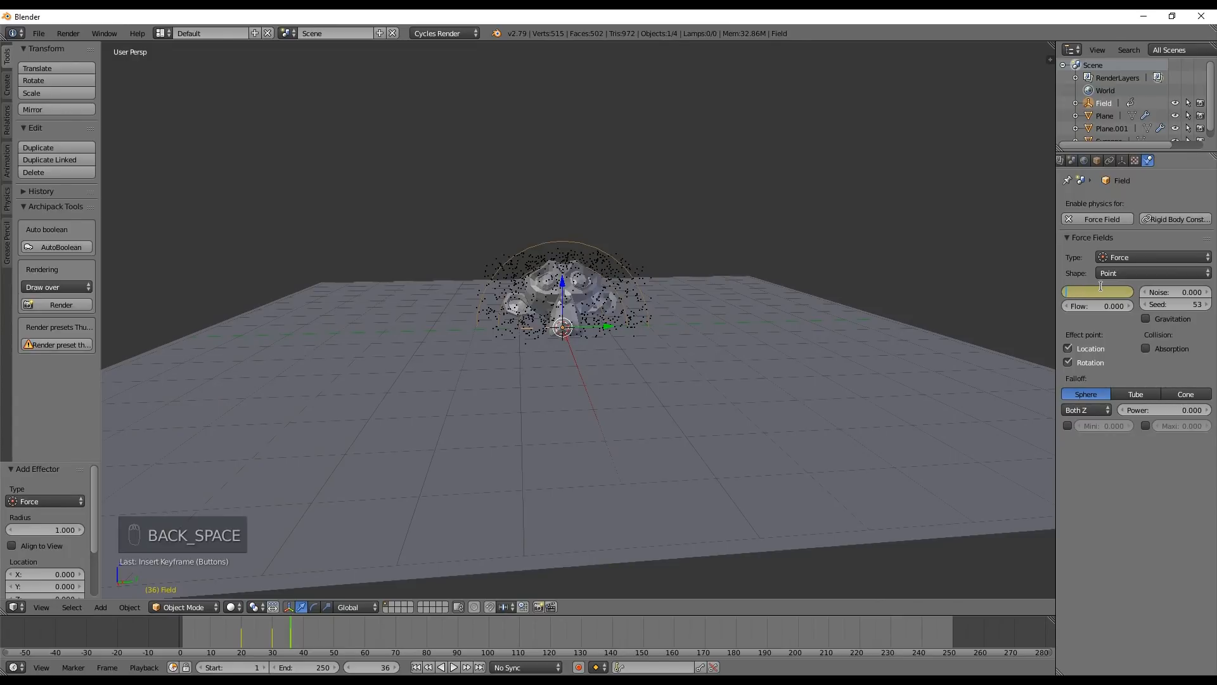
key(Return)
key(i)
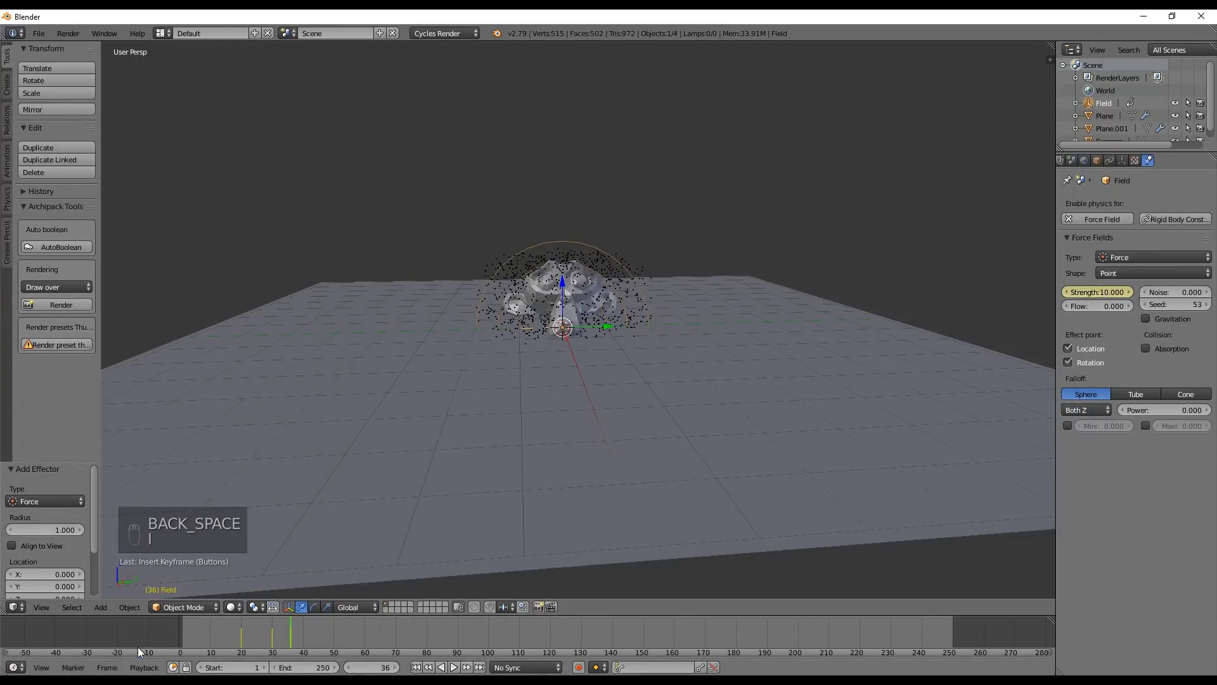
Replay the fall from the start several times to examine the particle burst with the weaker force field
drag(296, 648, 200, 645)
key(alt+a)
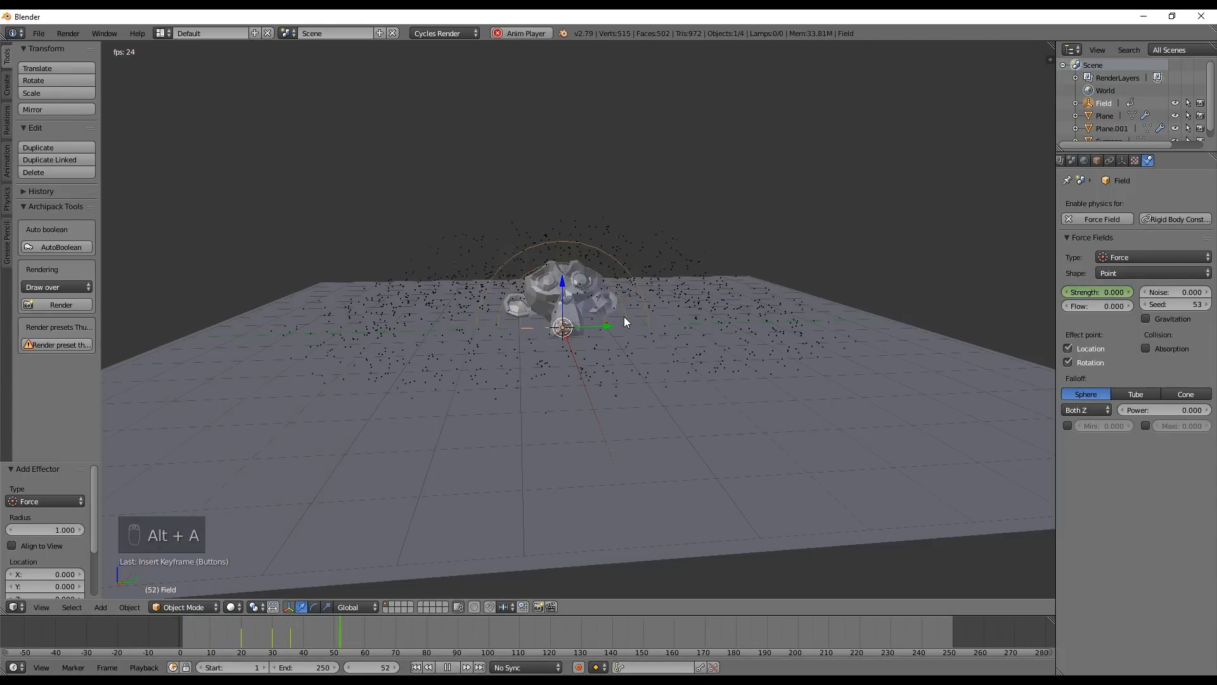
key(alt+a)
click(179, 629)
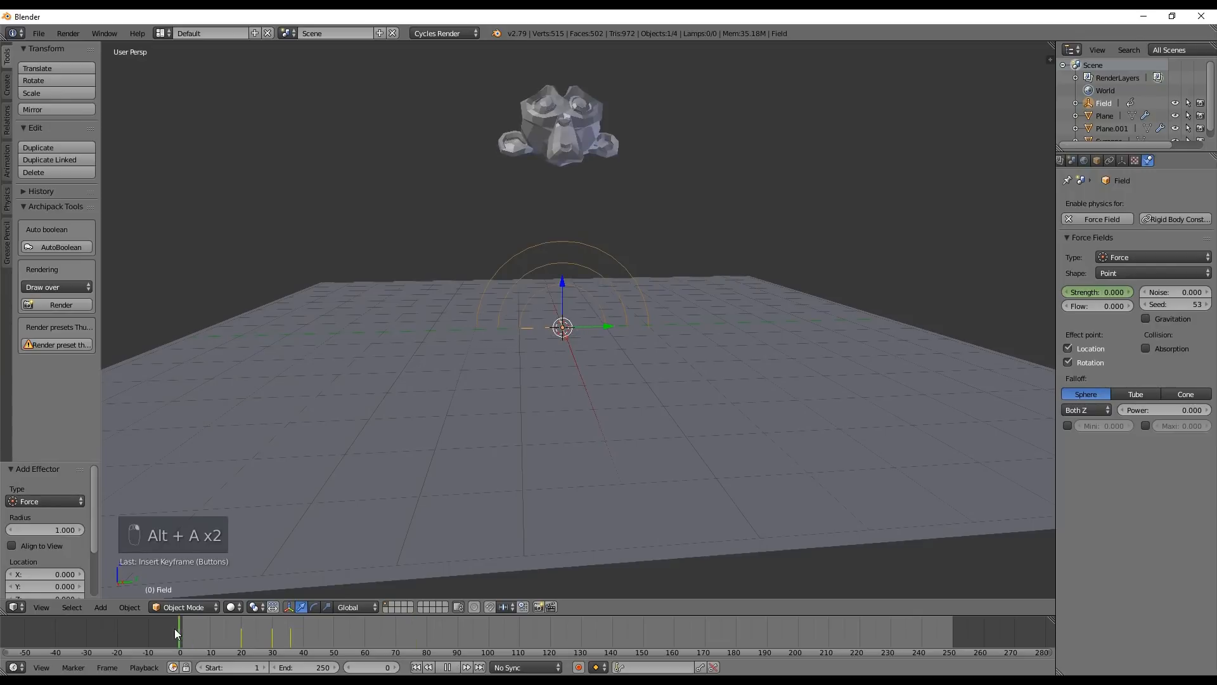
key(alt+a)
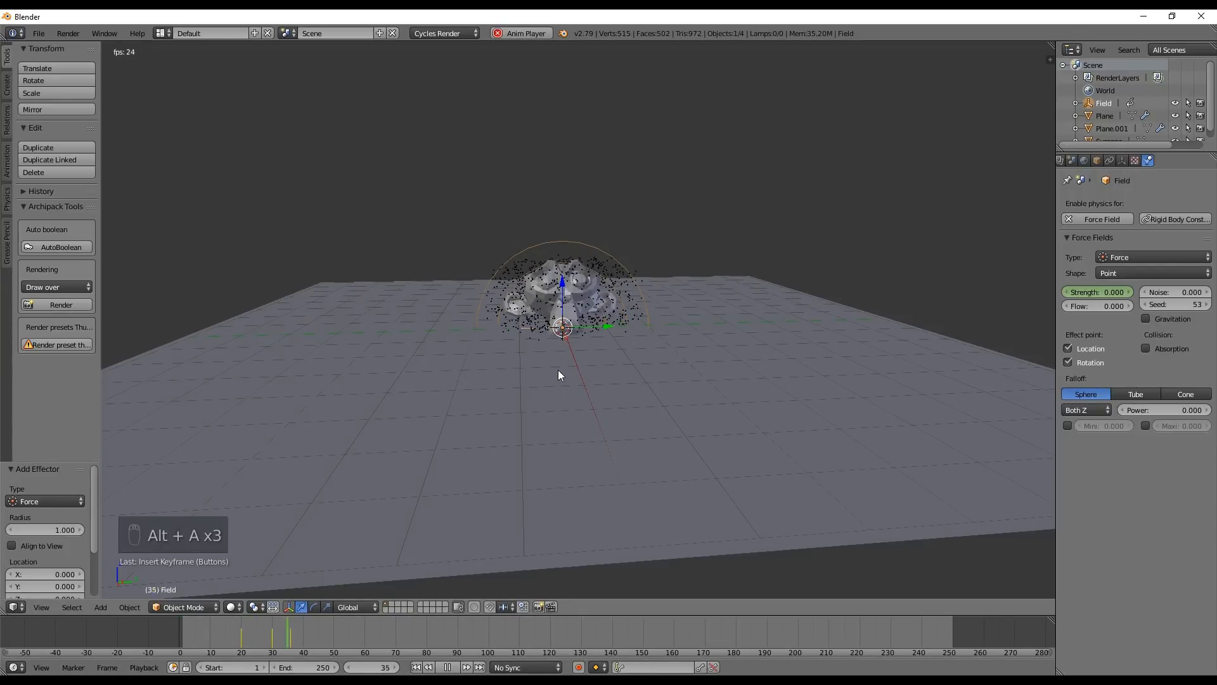
key(alt+a)
drag(301, 637, 133, 626)
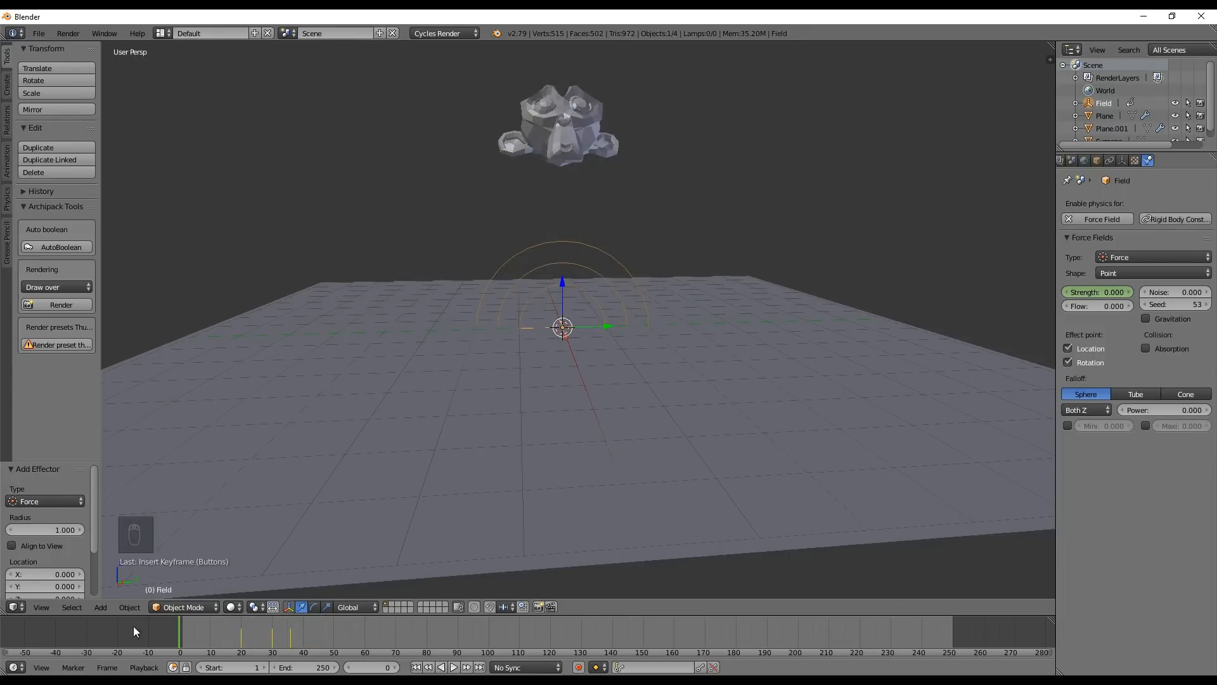
key(alt+a)
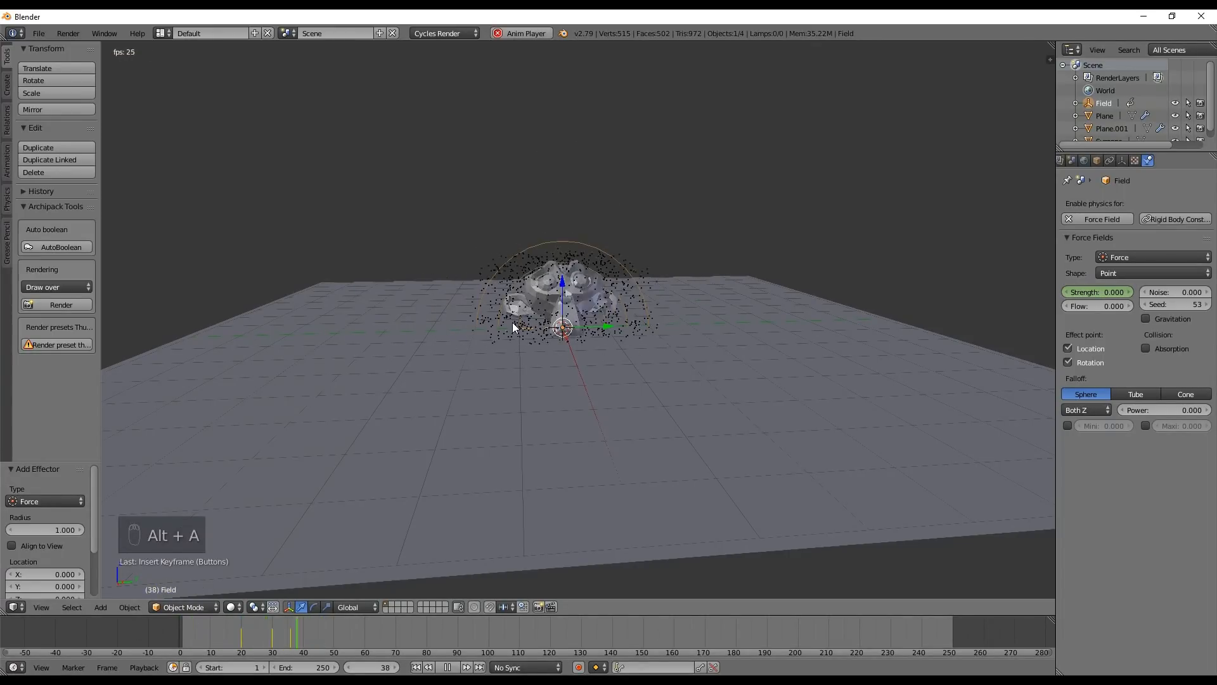
key(alt+a)
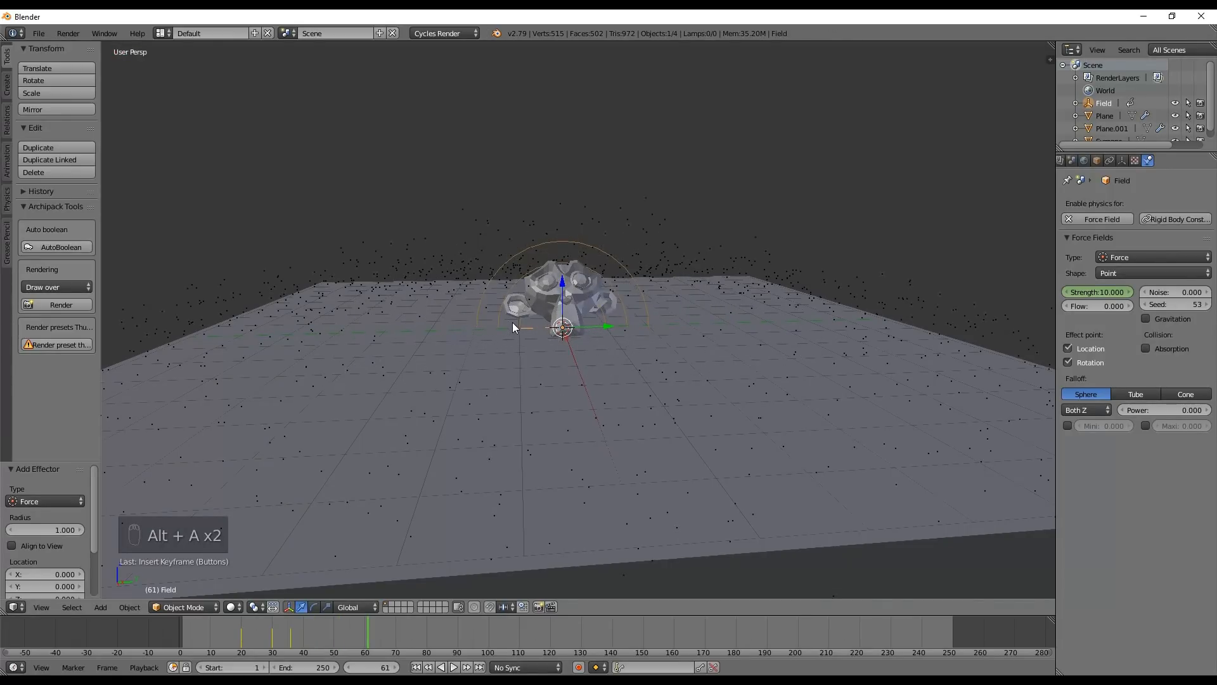
Move the force field's strength keyframe from frame 30 to frame 26 in the Dope Sheet, and return to the Timeline
right_drag(338, 637, 274, 654)
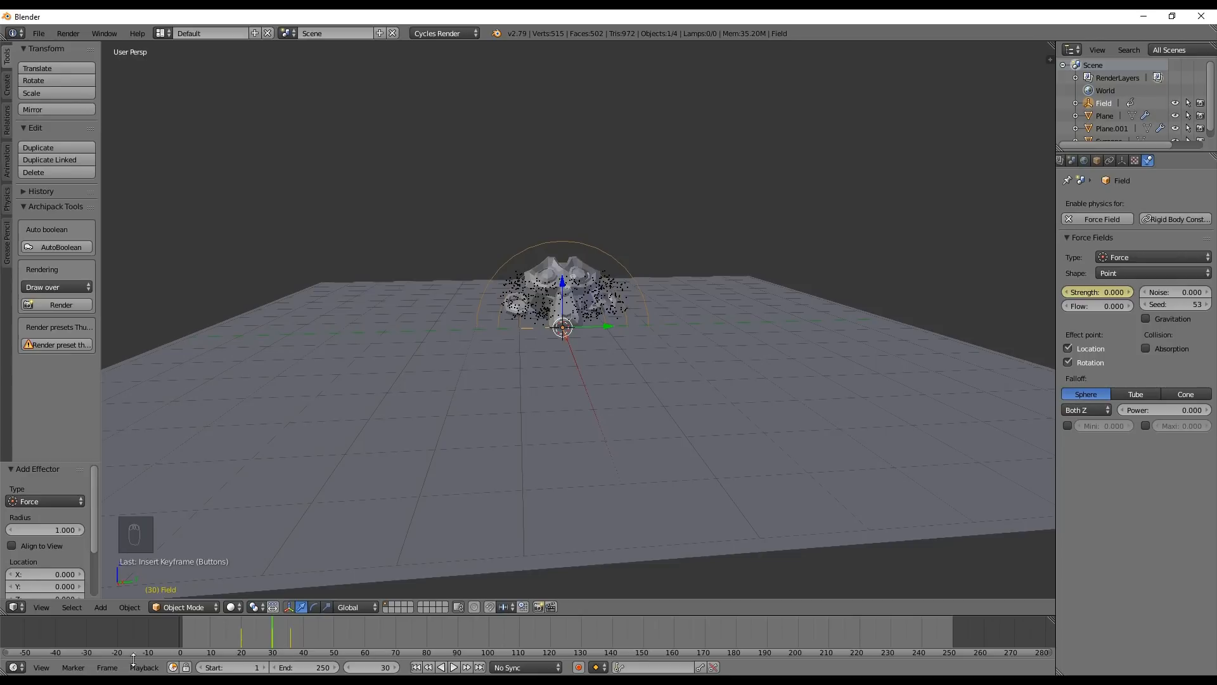
click(15, 667)
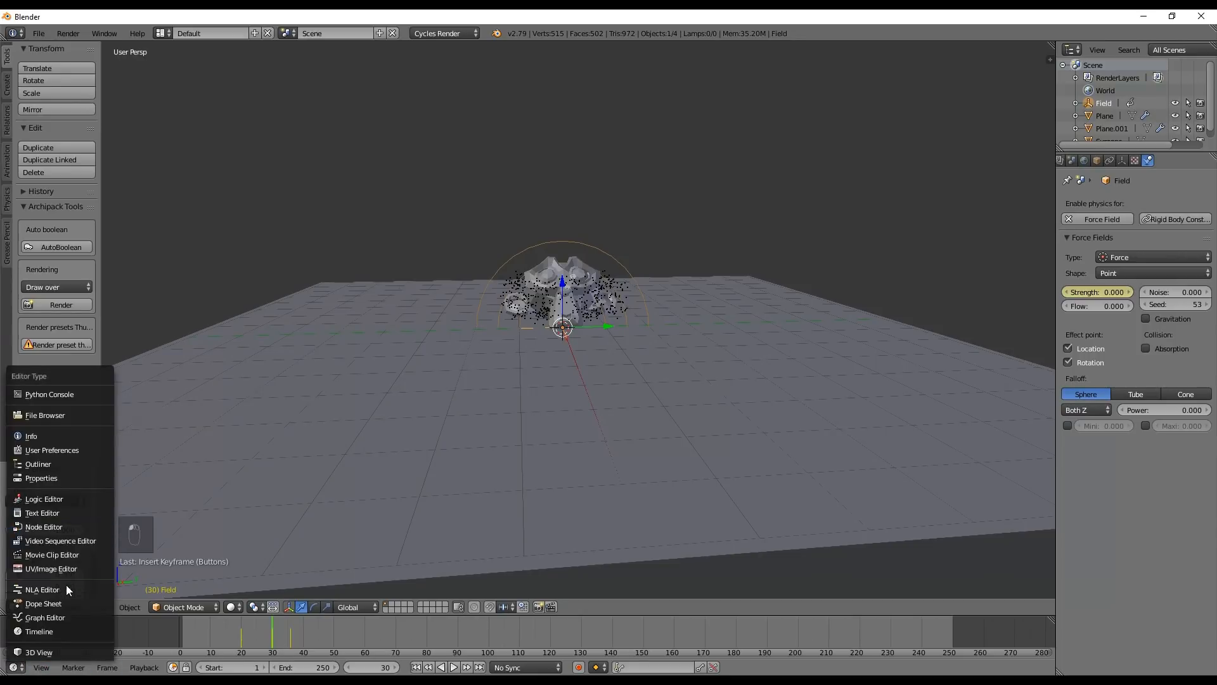
click(57, 603)
right_click(259, 627)
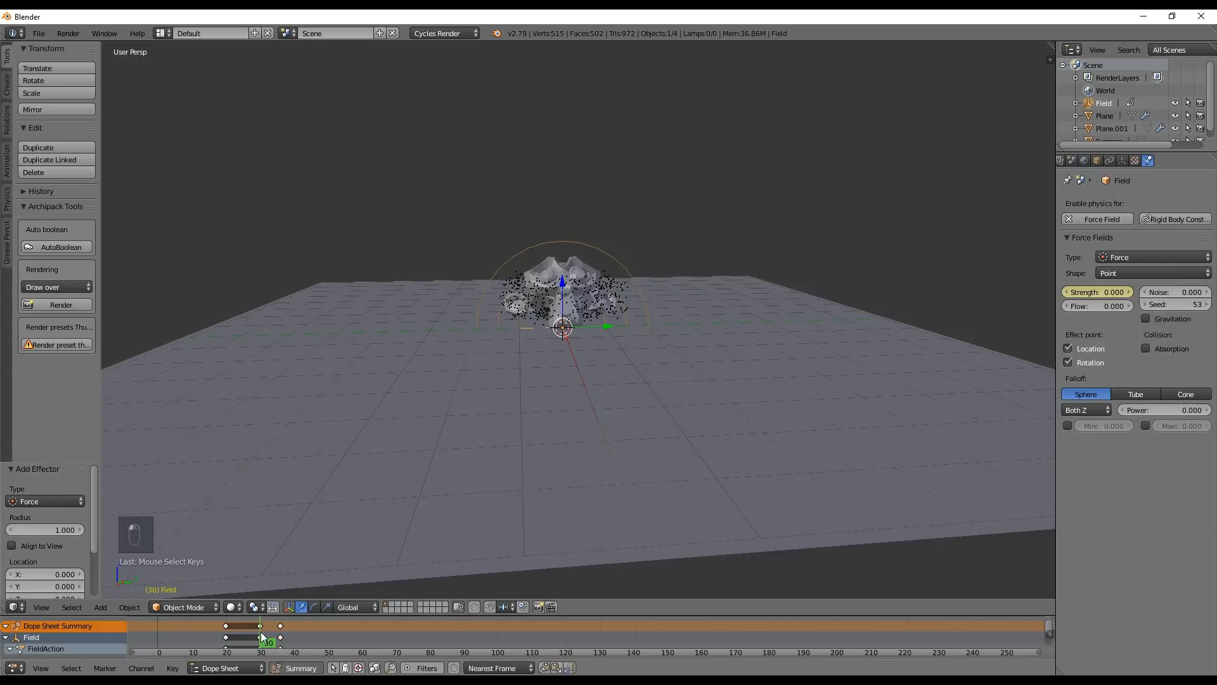
key(g)
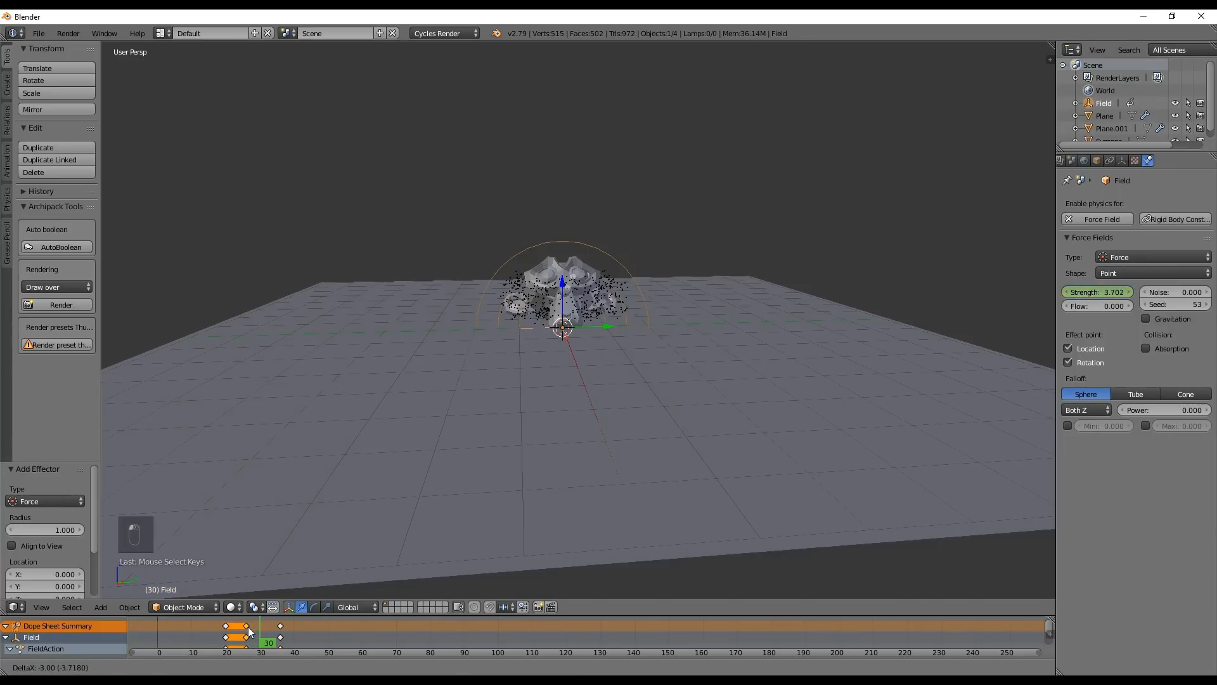
click(248, 626)
click(14, 668)
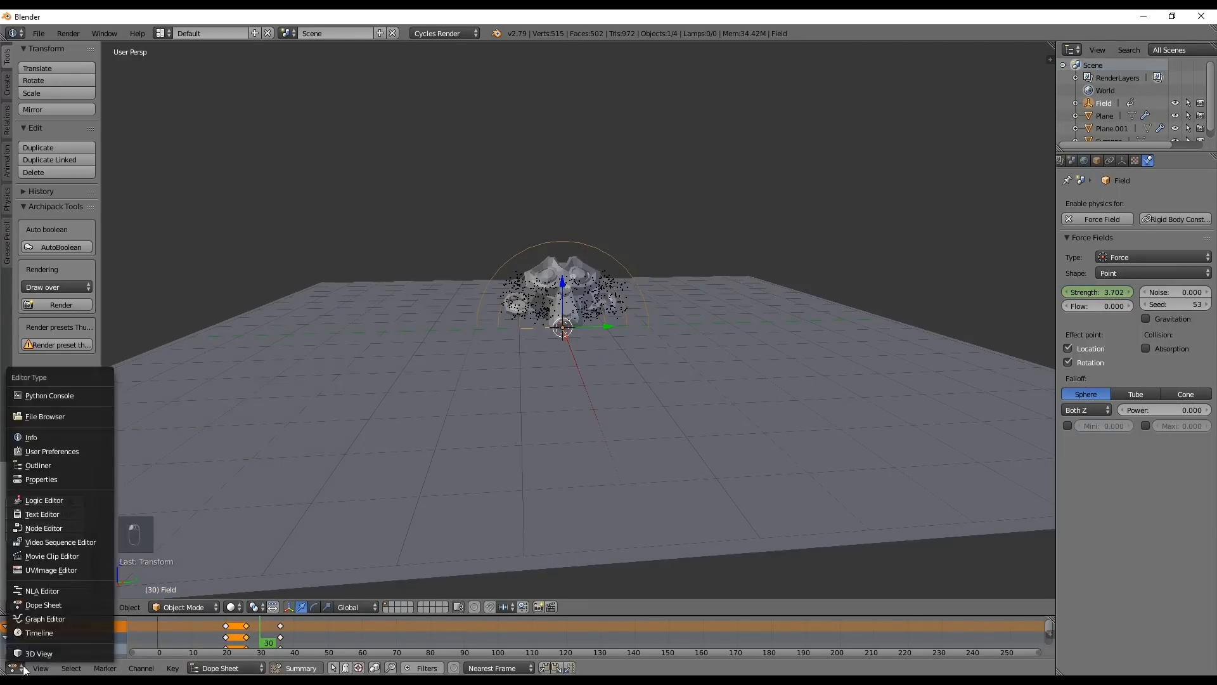
click(74, 631)
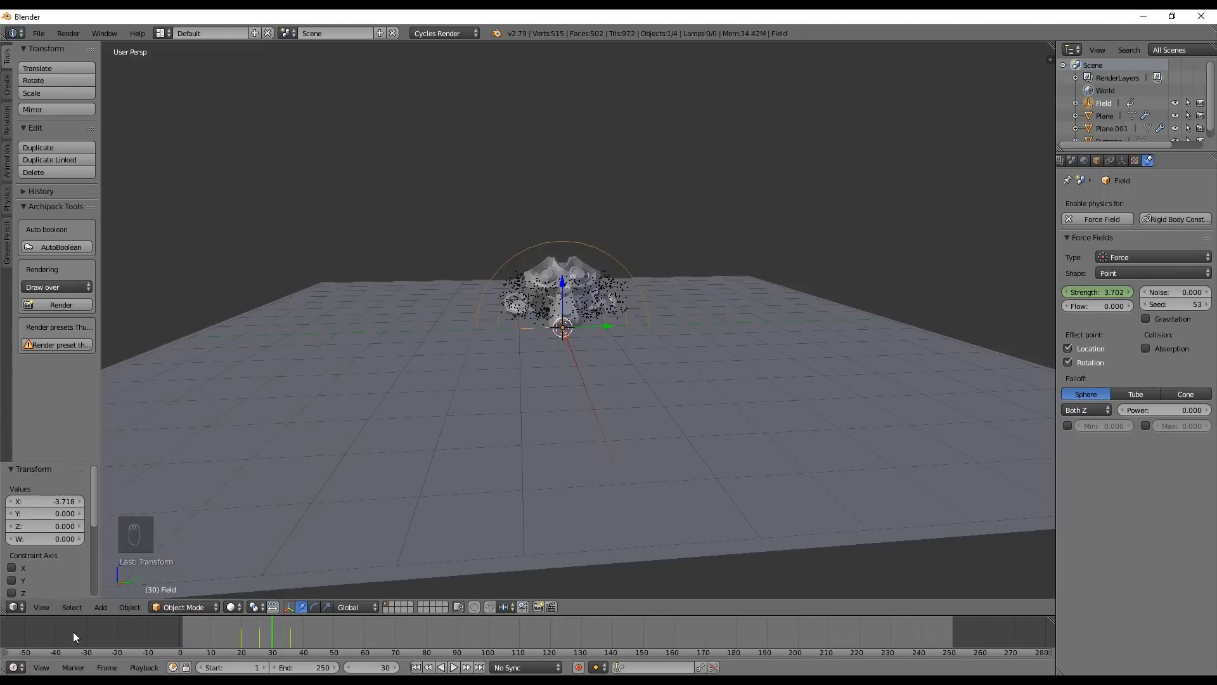
Replay the fall with the shifted strength keyframe and scrub to frame 34 to examine the particle burst
key(alt+a)
key(alt+a)
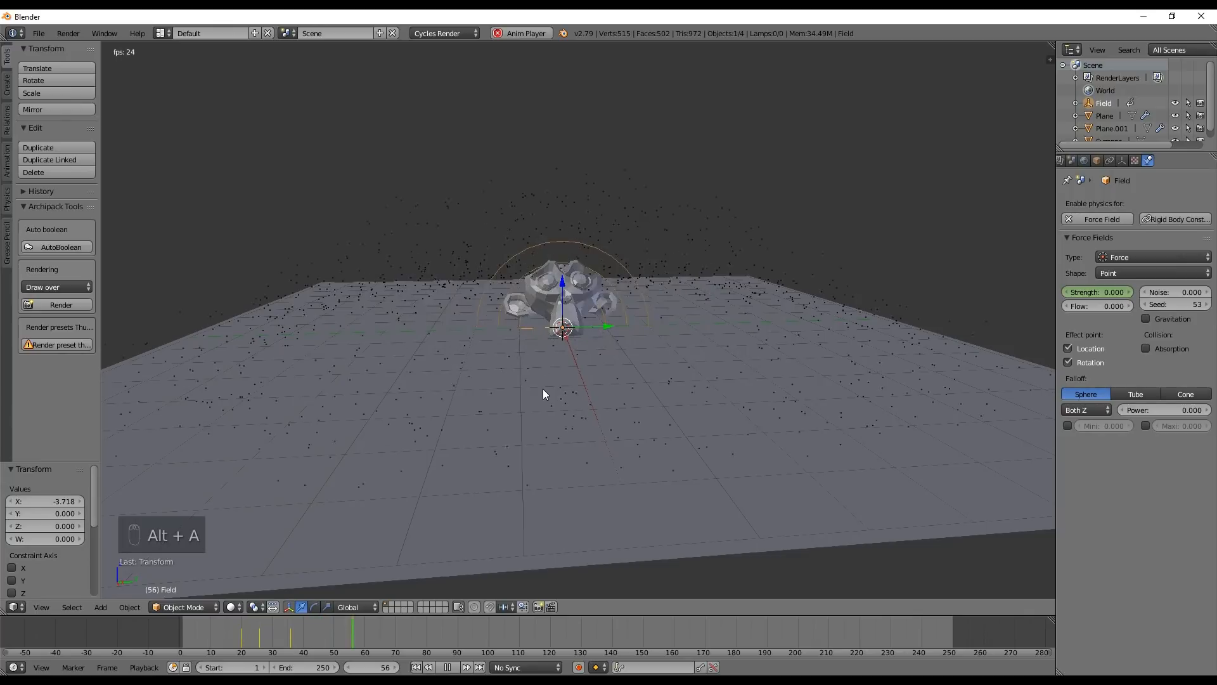
key(alt+a)
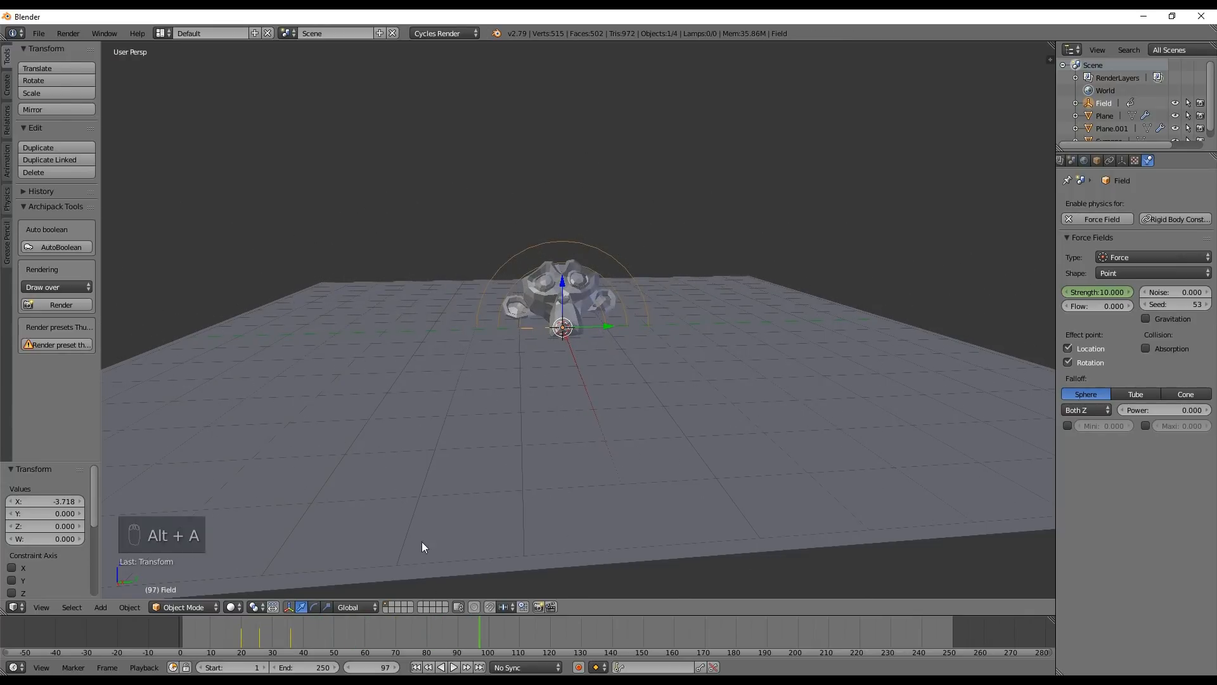
drag(307, 640, 164, 630)
key(alt+a)
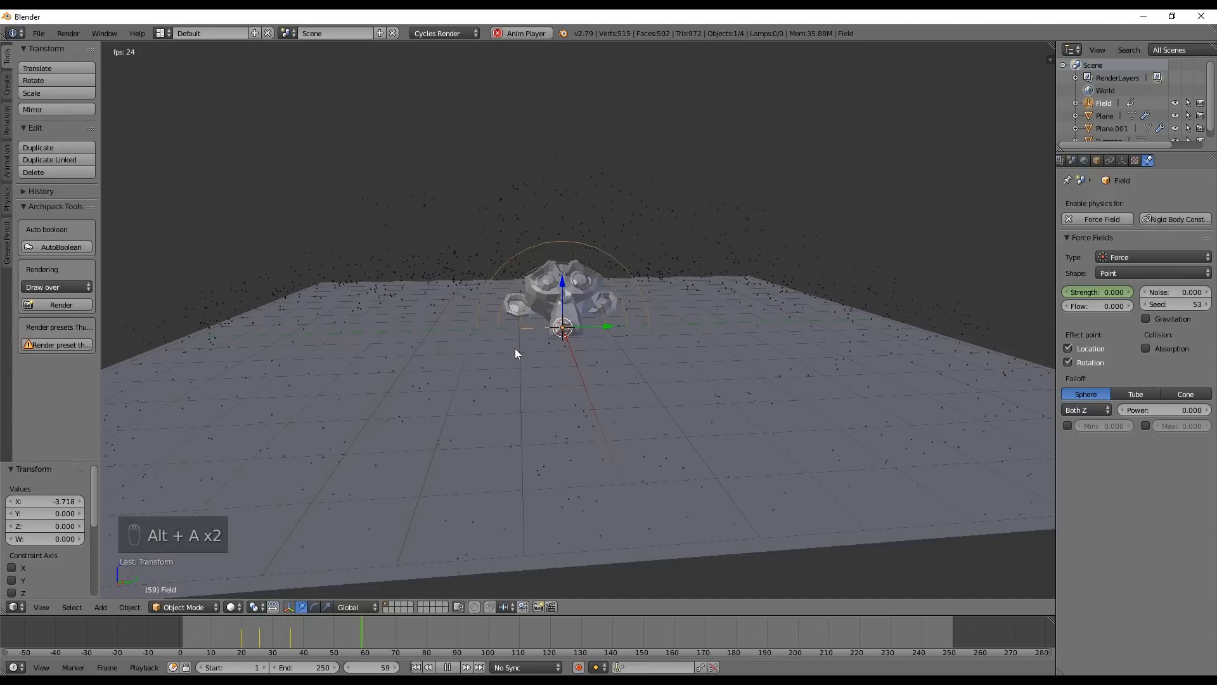
key(alt+a)
mouse_move(261, 630)
mouse_down()
mouse_move(176, 637)
mouse_move(283, 639)
mouse_up()
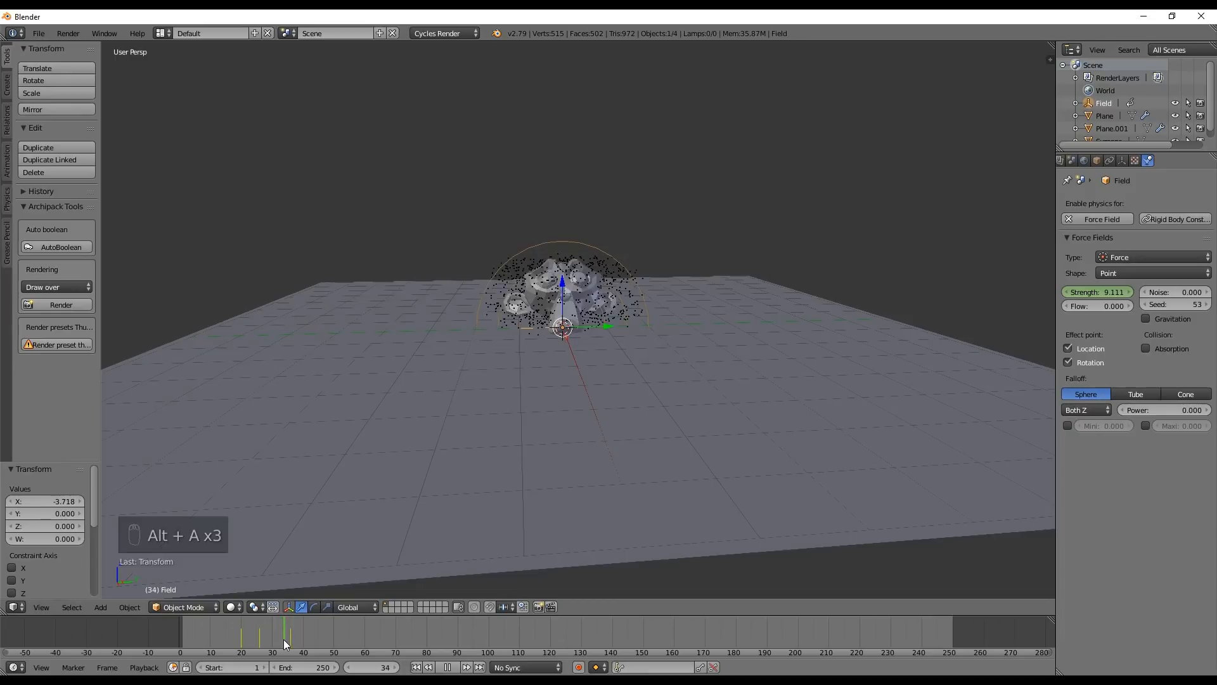
Select the particle-emitting plane under the monkey and set its particles' normal emission velocity to 3
right_click(616, 271)
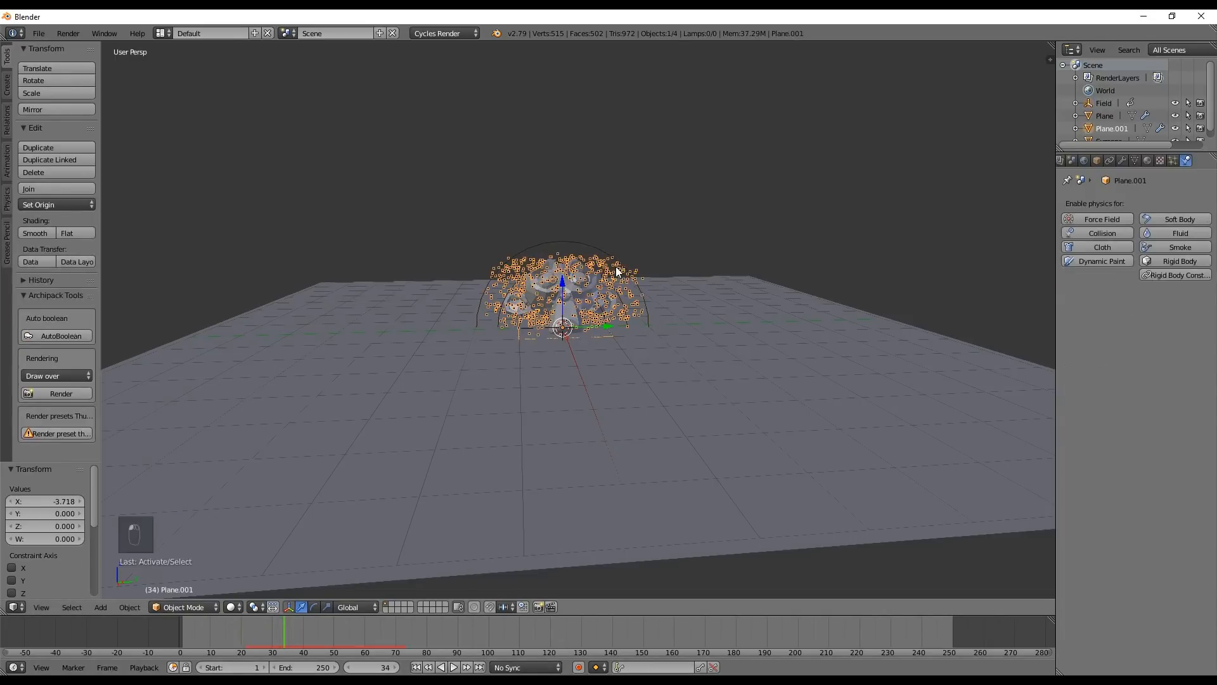
middle_drag(589, 272, 903, 203)
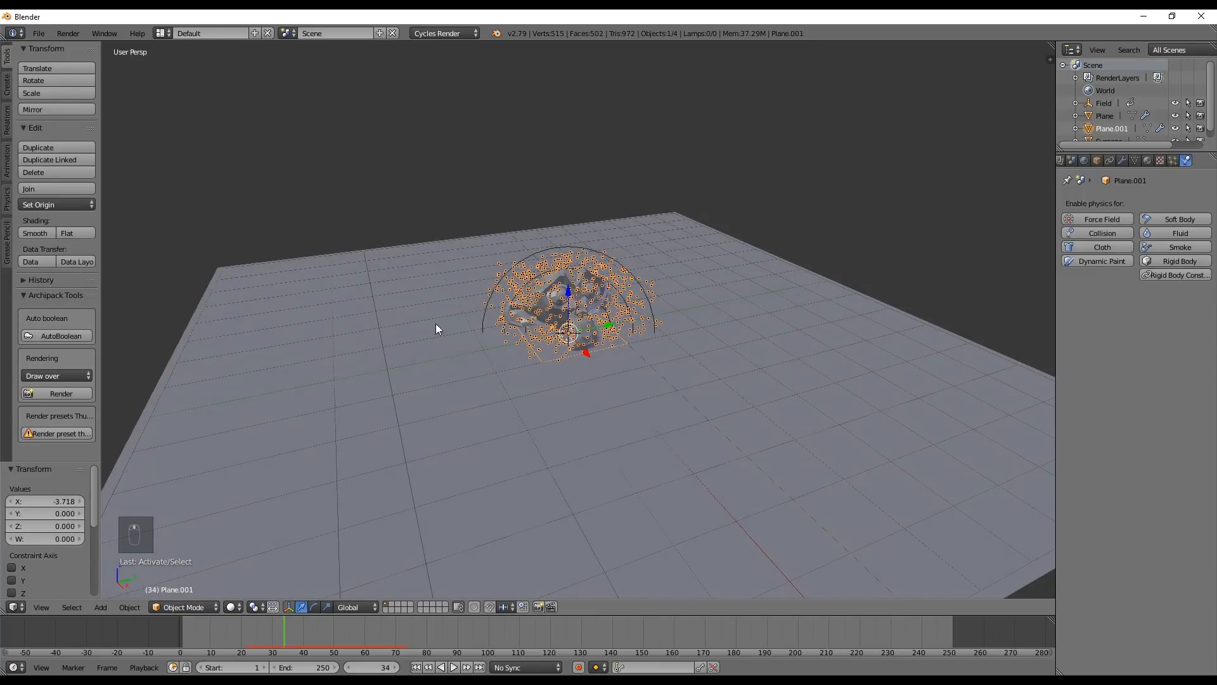
scroll(584, 267, up, 2)
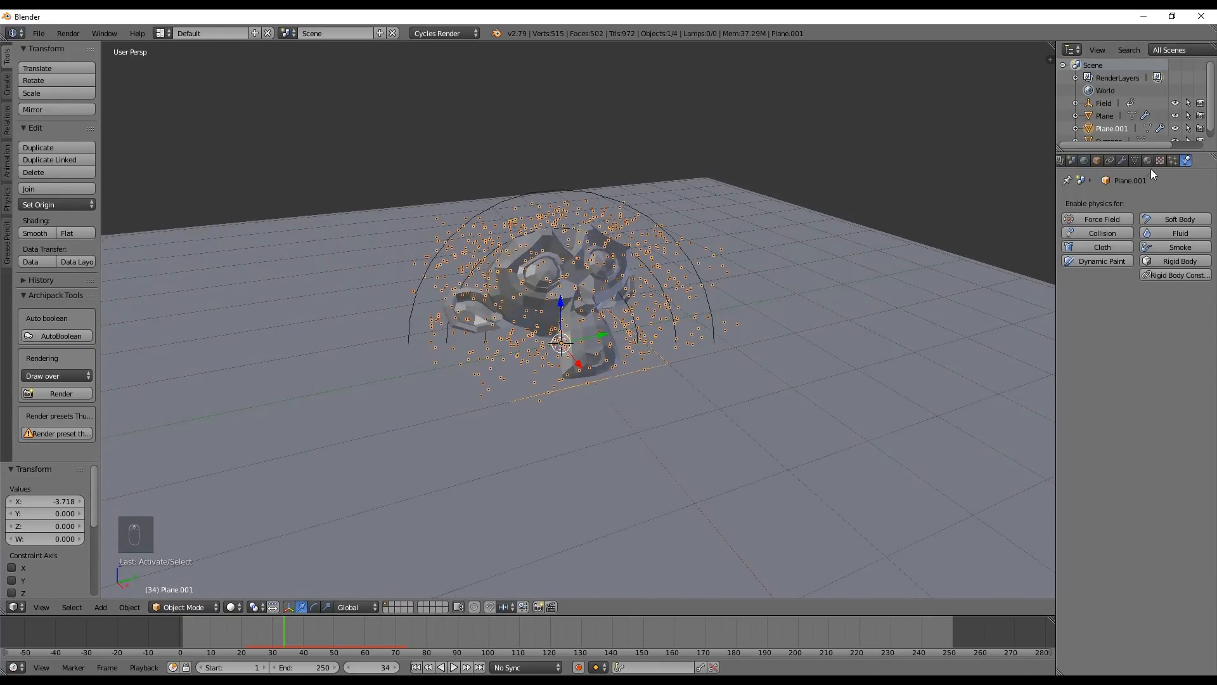
click(1173, 160)
scroll(1076, 329, down, 5)
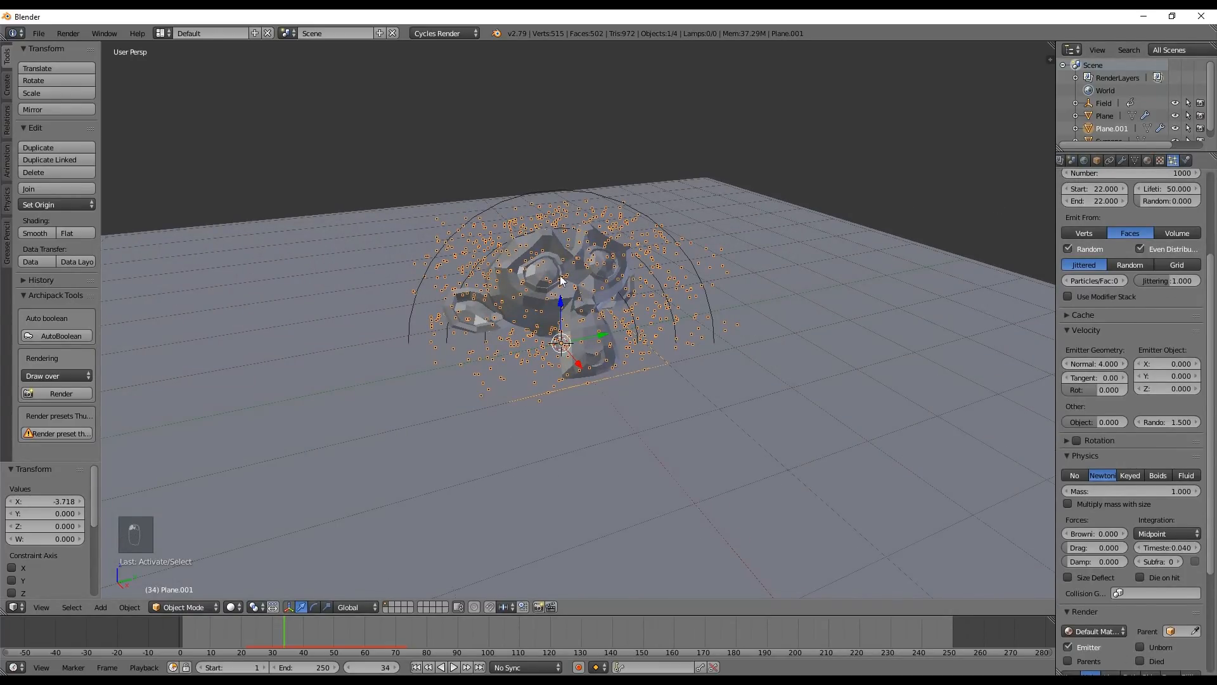
click(1106, 363)
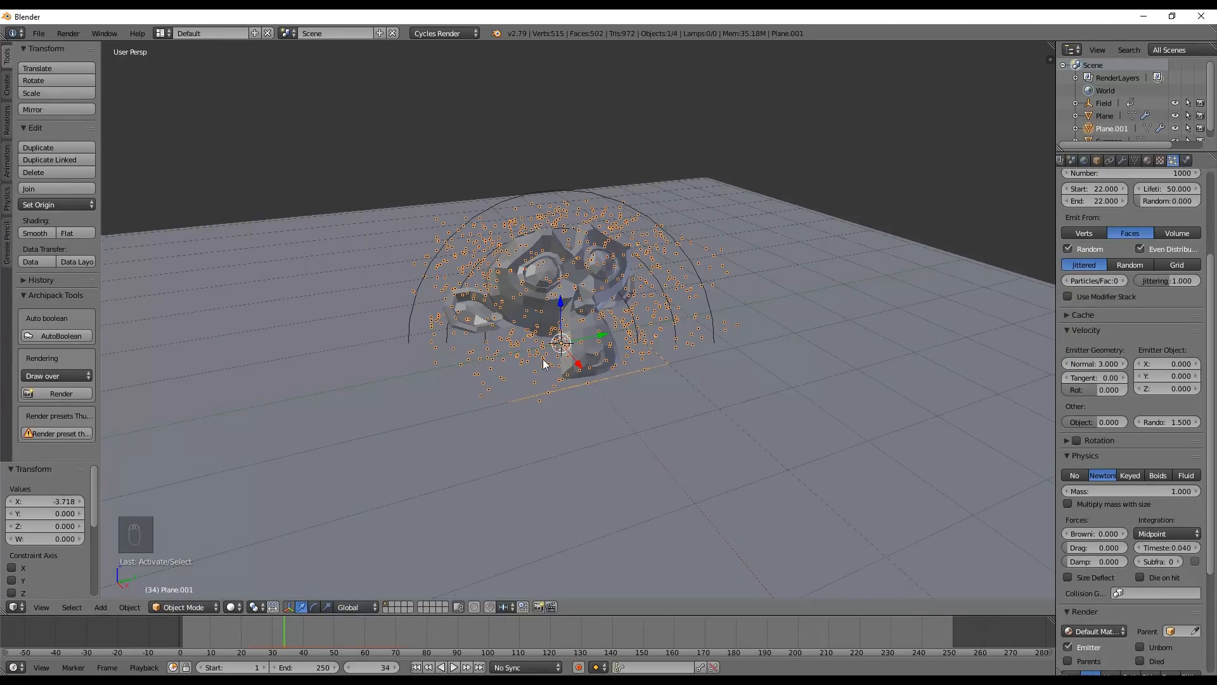
Return the animation to frame 0 and select the force field
middle_drag(555, 306, 557, 188)
drag(223, 634, 178, 632)
middle_drag(561, 257, 557, 299)
scroll(558, 299, down, 3)
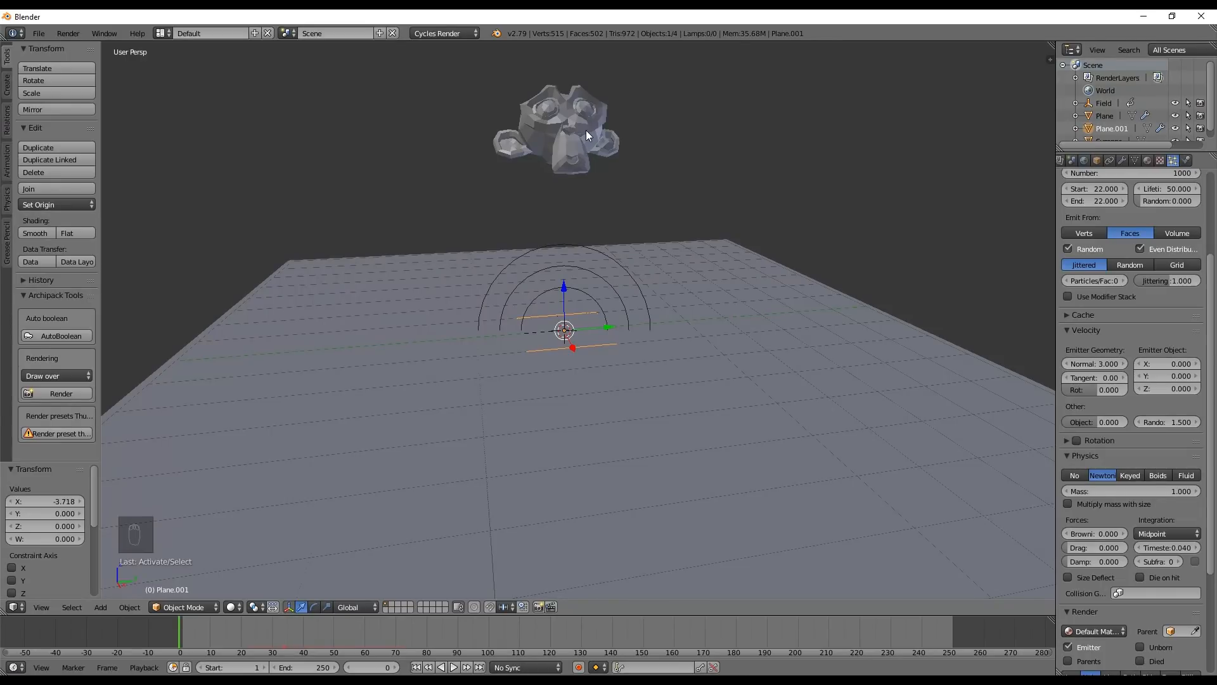
right_click(552, 136)
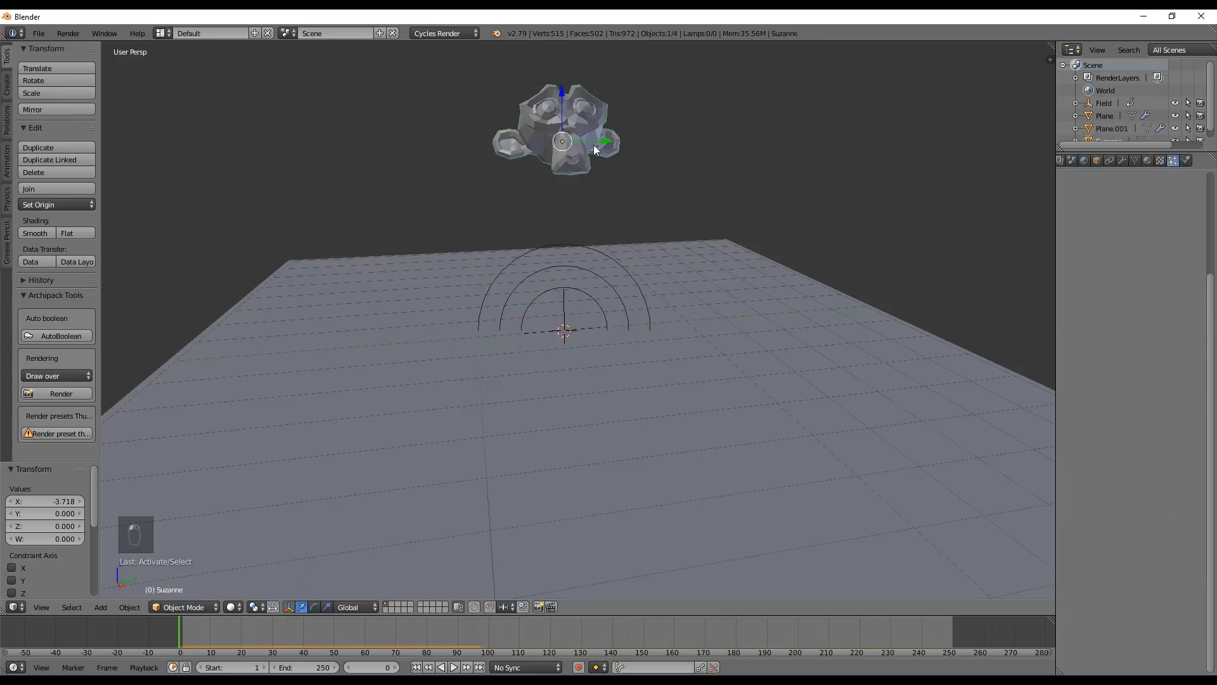
right_click(578, 265)
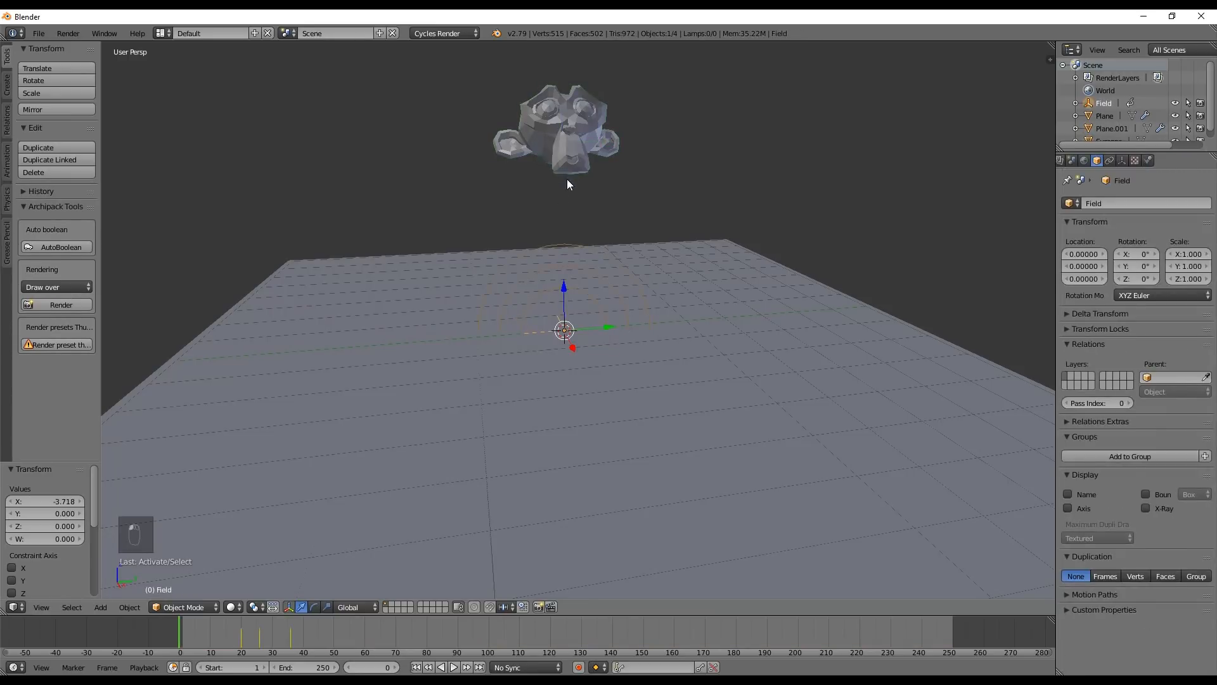
Scrub through the fall and replay it from the start to examine the burst with the lower emission velocity from several angles
middle_drag(579, 195, 534, 158)
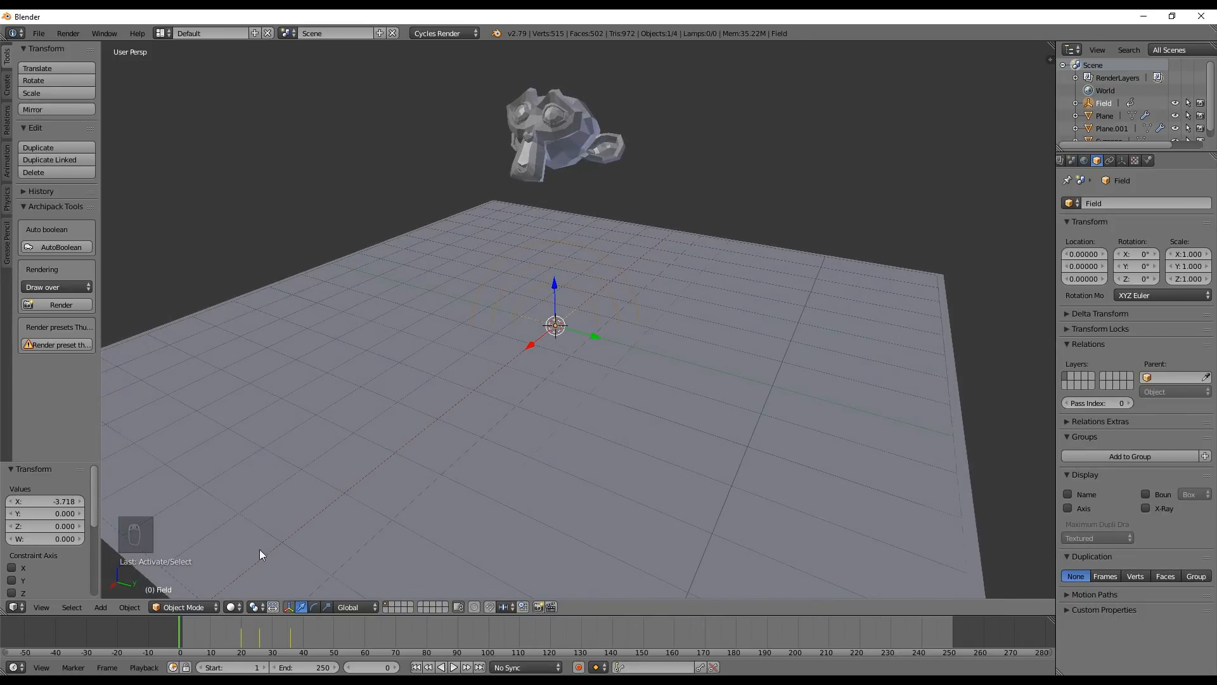
drag(182, 630, 352, 637)
middle_drag(521, 387, 575, 329)
drag(273, 643, 166, 637)
key(alt+a)
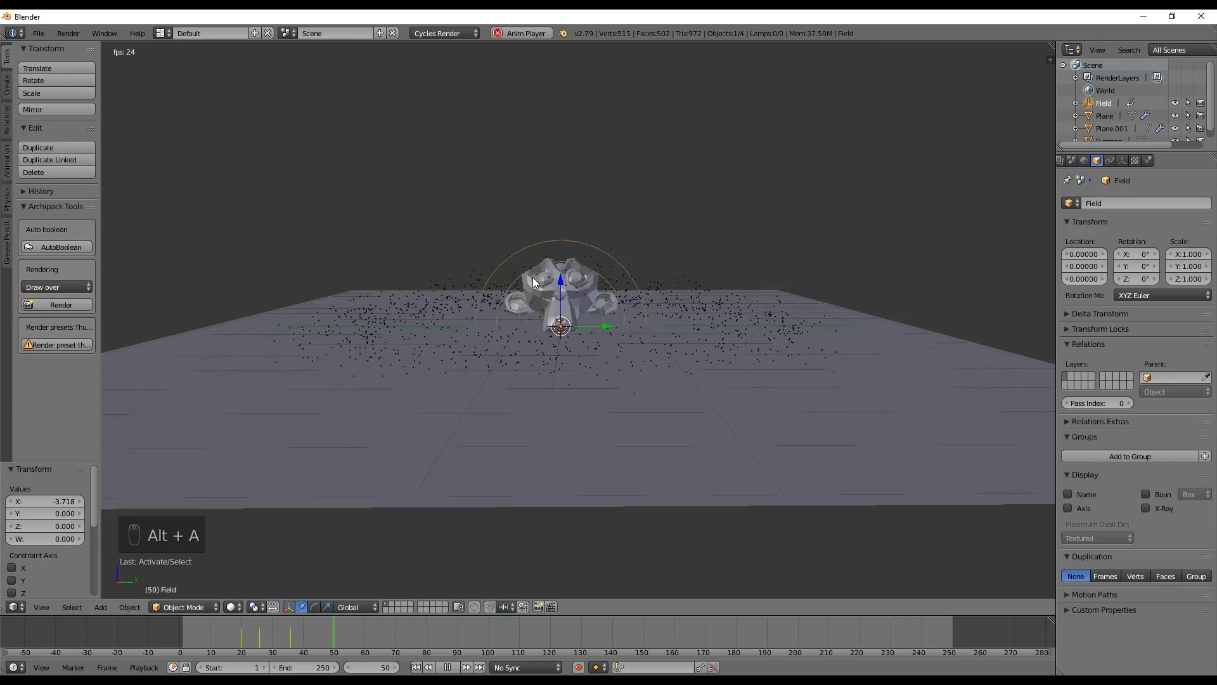
middle_drag(533, 276, 523, 319)
key(alt+a)
click(162, 639)
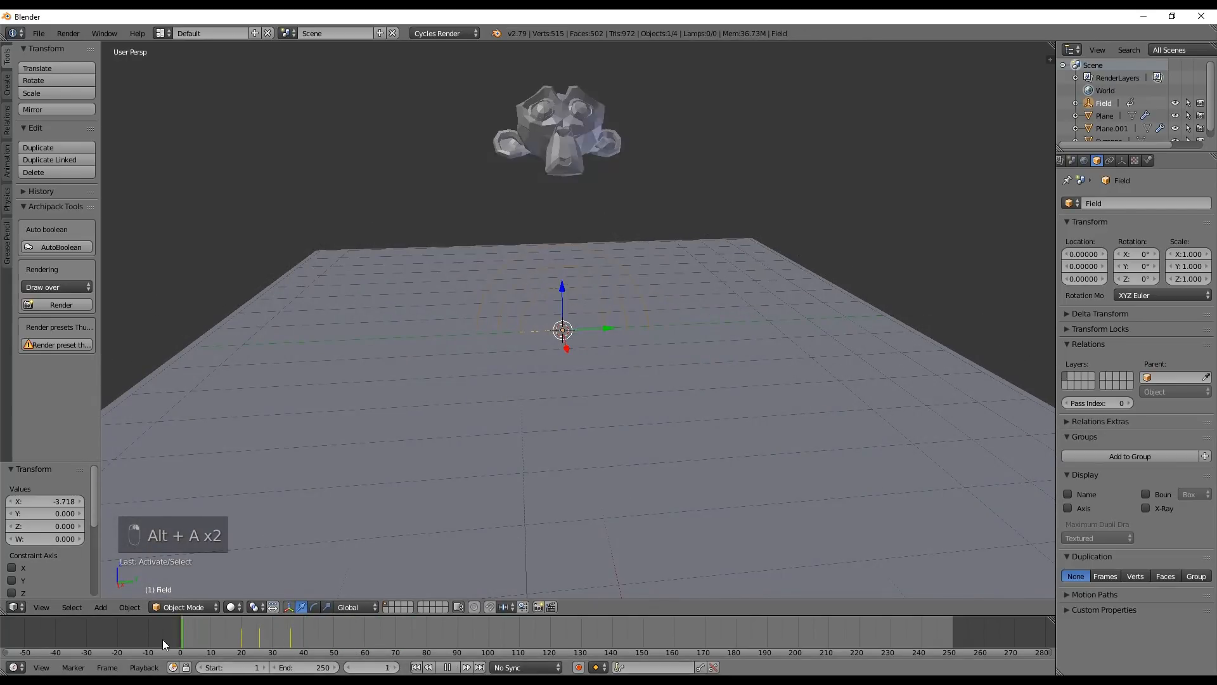
key(alt+a)
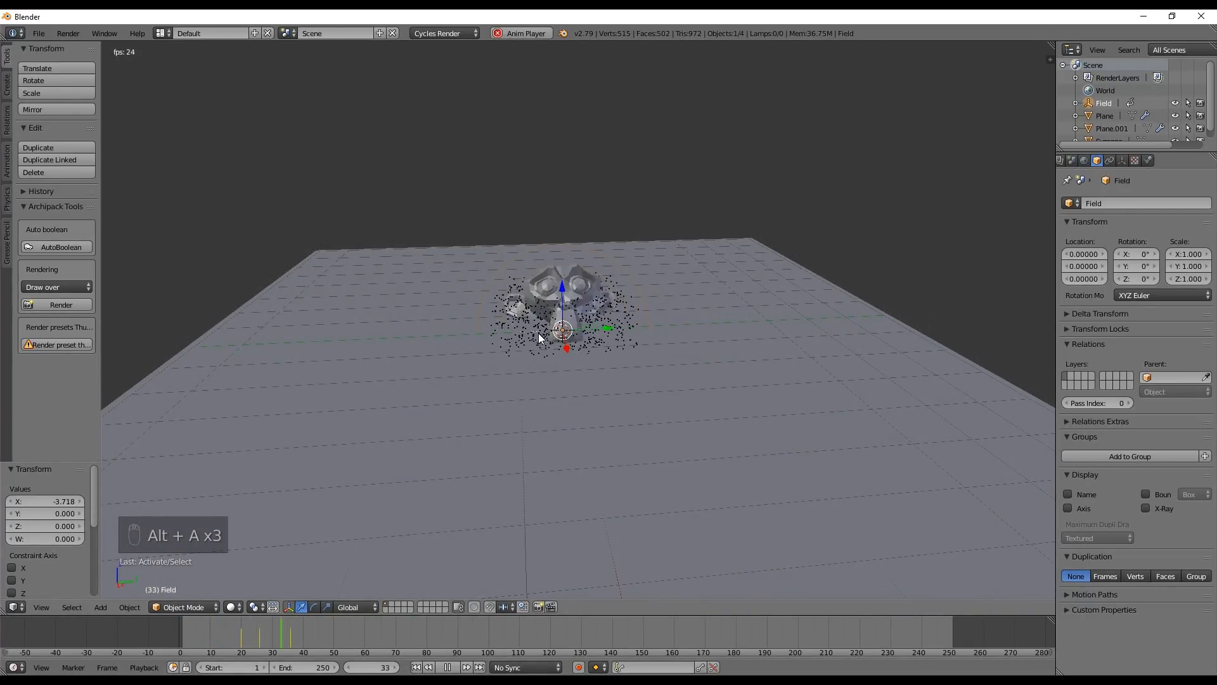
key(alt+a)
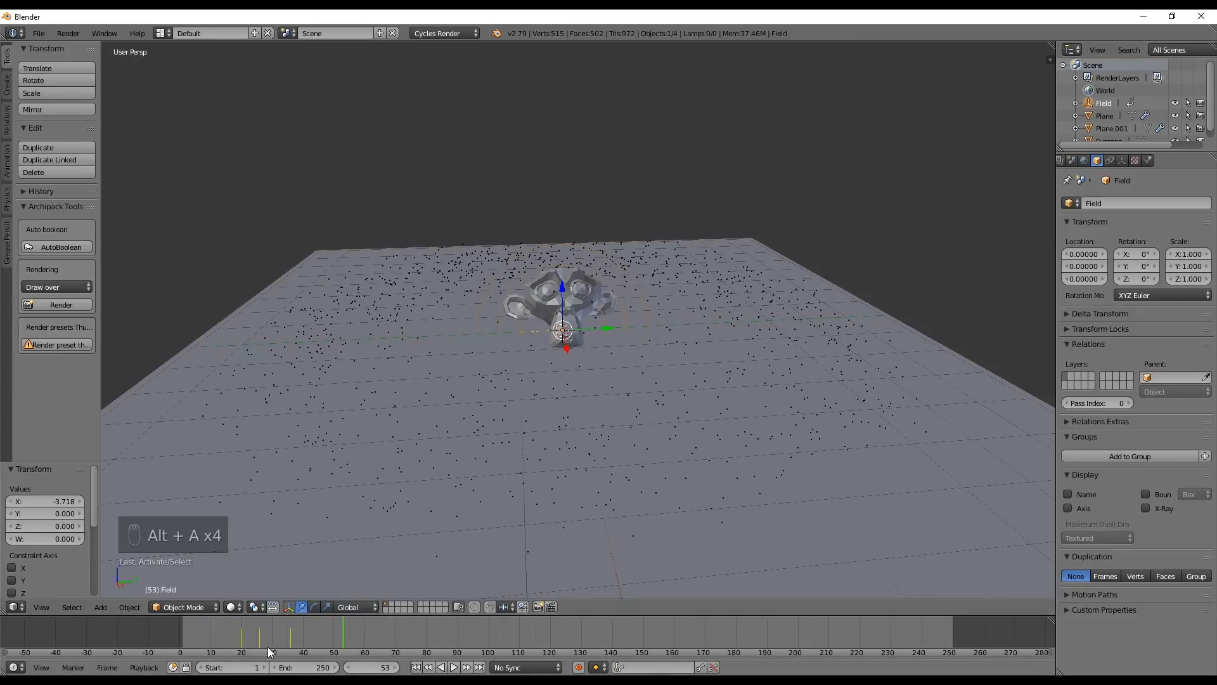
Shift the force field's first two keyframes five frames earlier in the Dope Sheet, to frames 15 and 21
drag(247, 637, 238, 626)
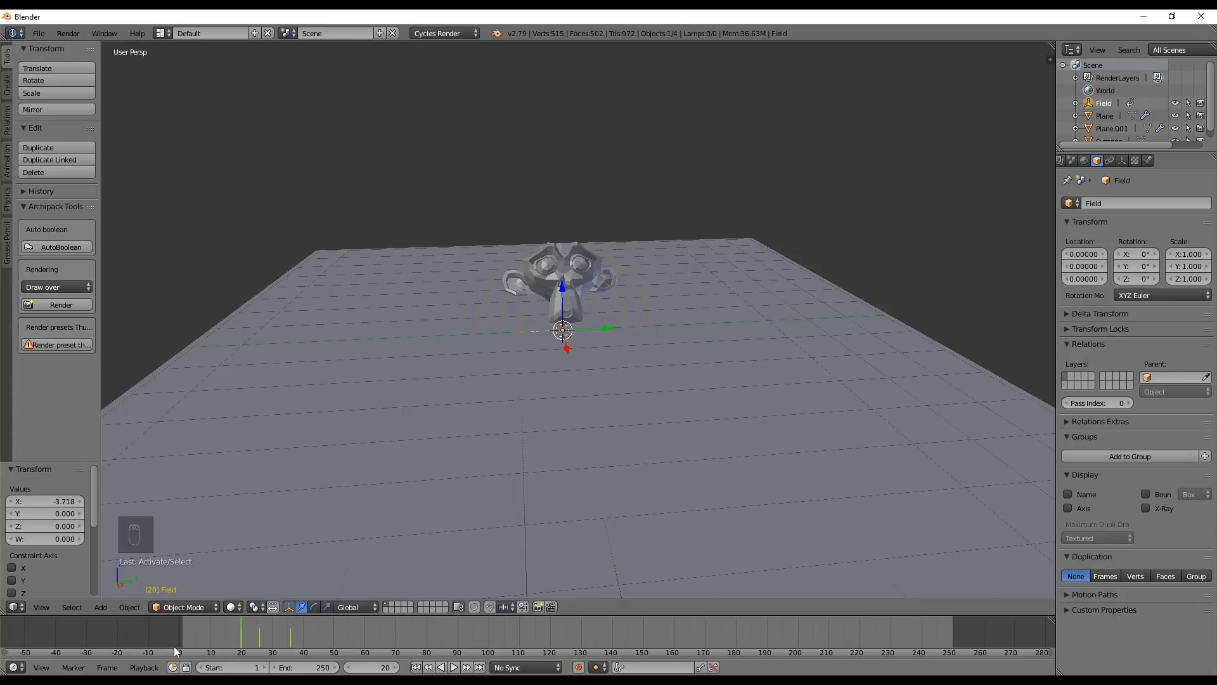
click(11, 667)
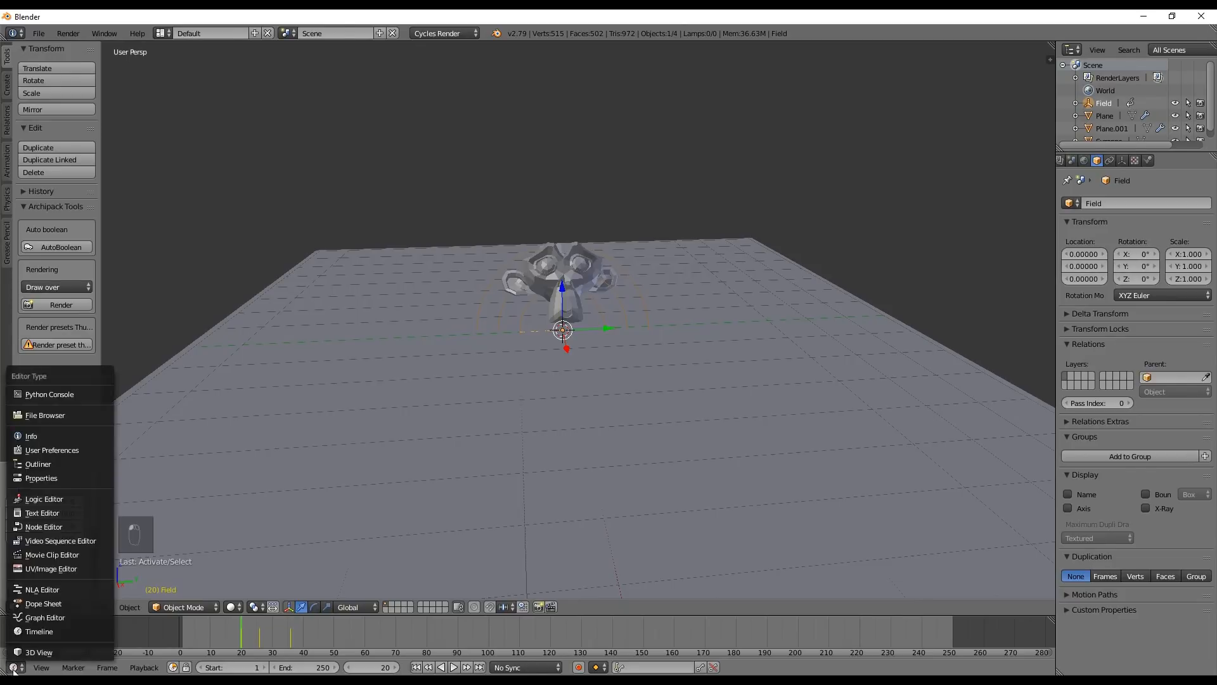
click(50, 589)
click(226, 625)
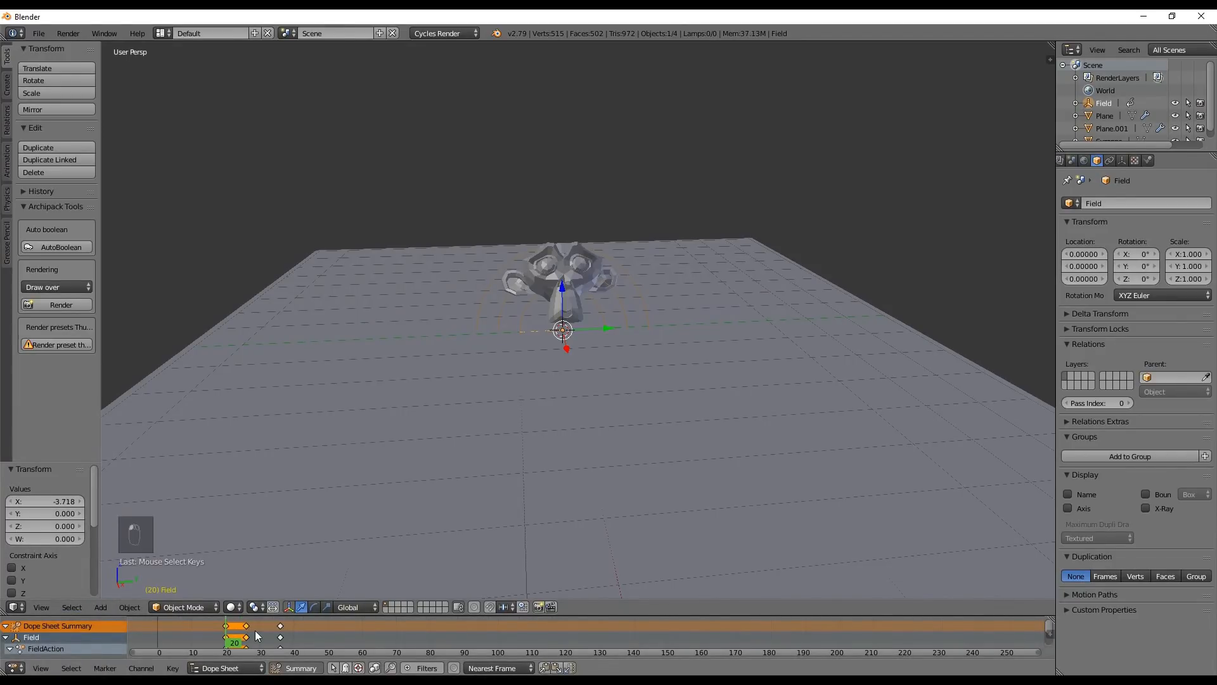
key(g)
click(182, 651)
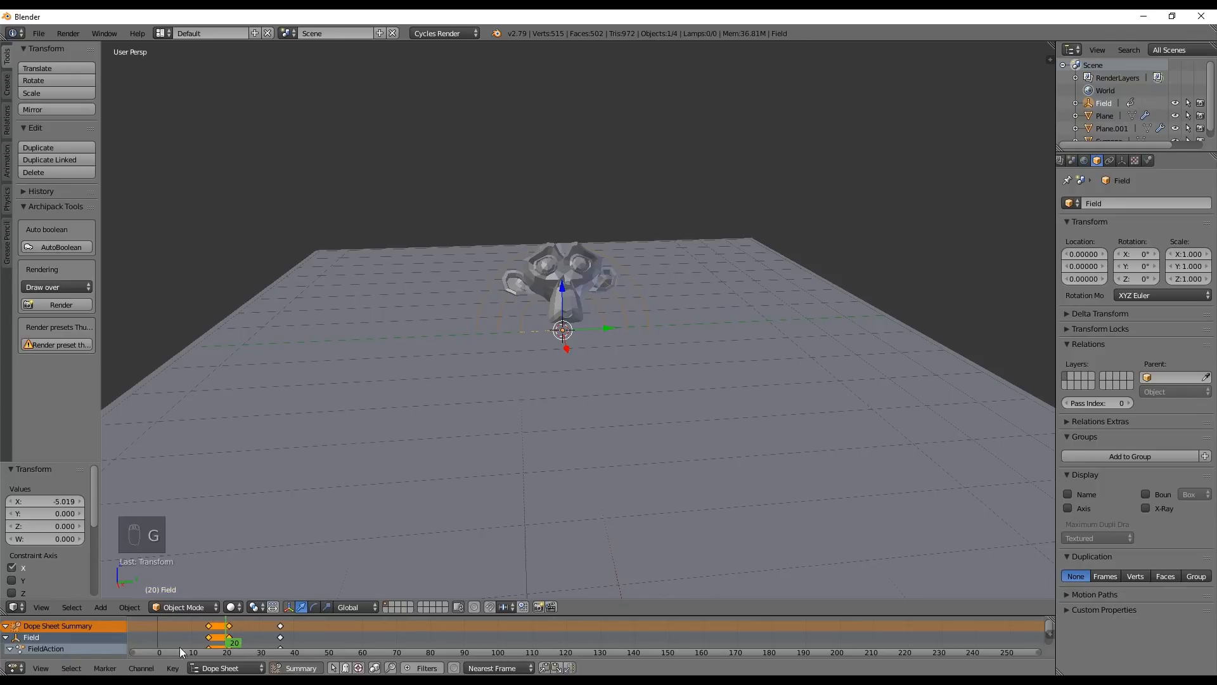
Delete the force field's middle keyframe at frame 21 and return to the Timeline, with the field's physics settings shown
click(223, 639)
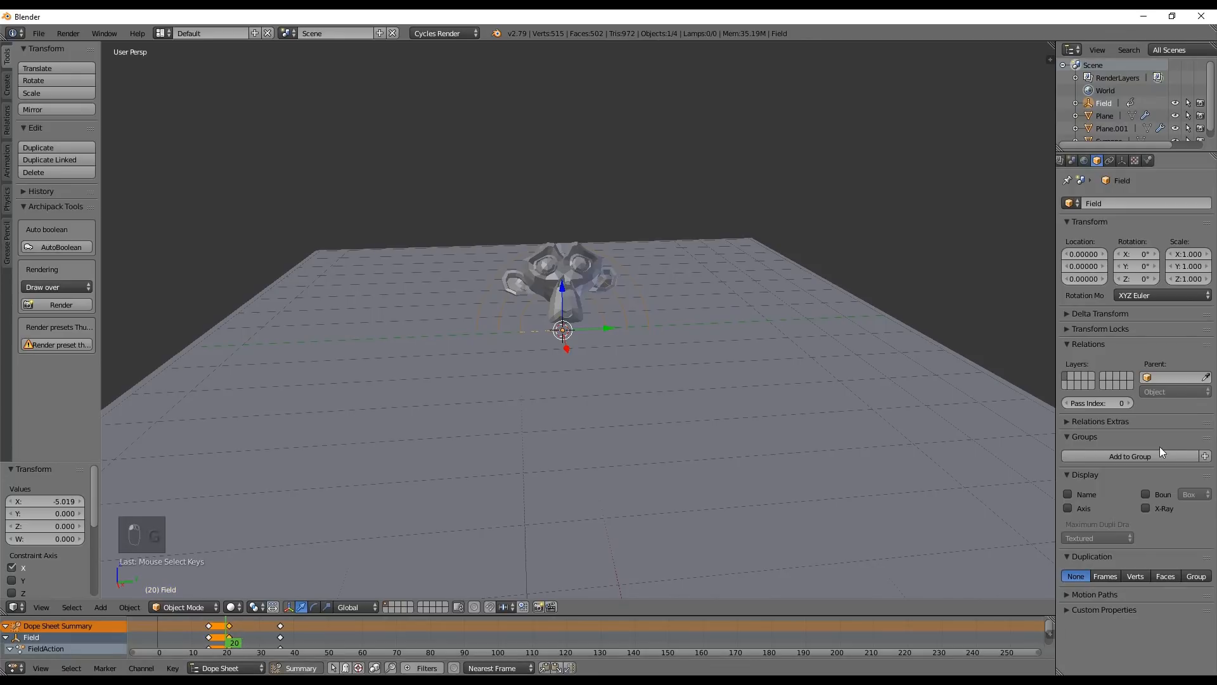
click(1148, 161)
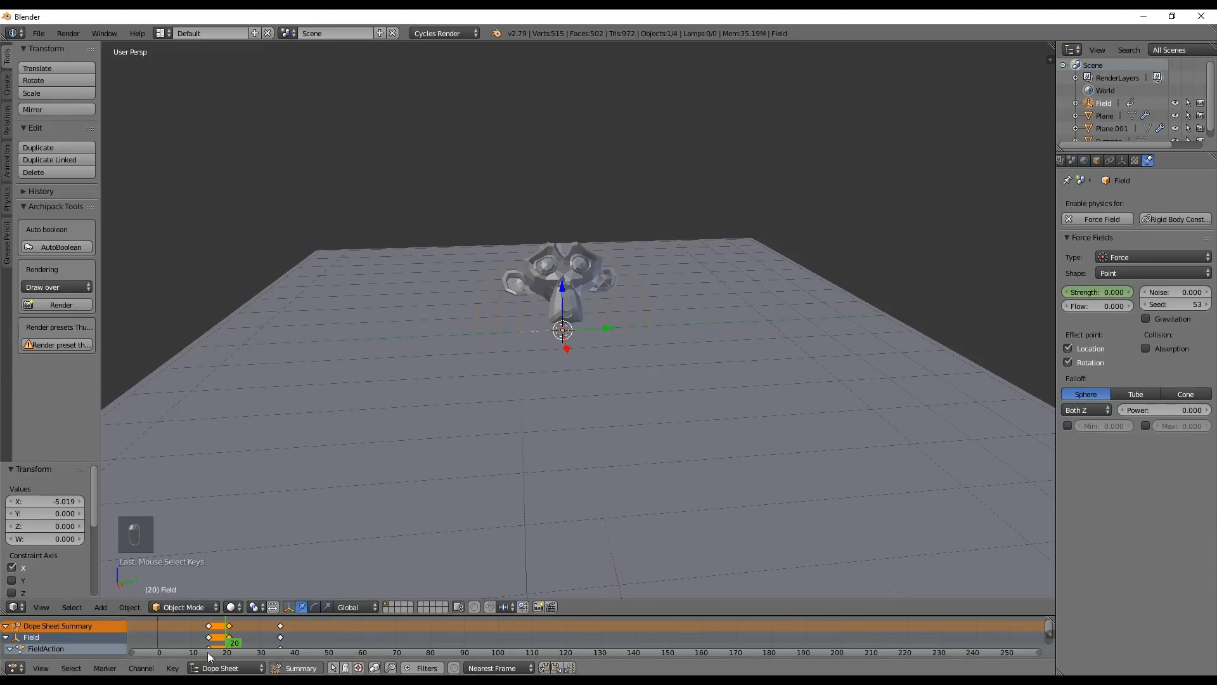
key(x)
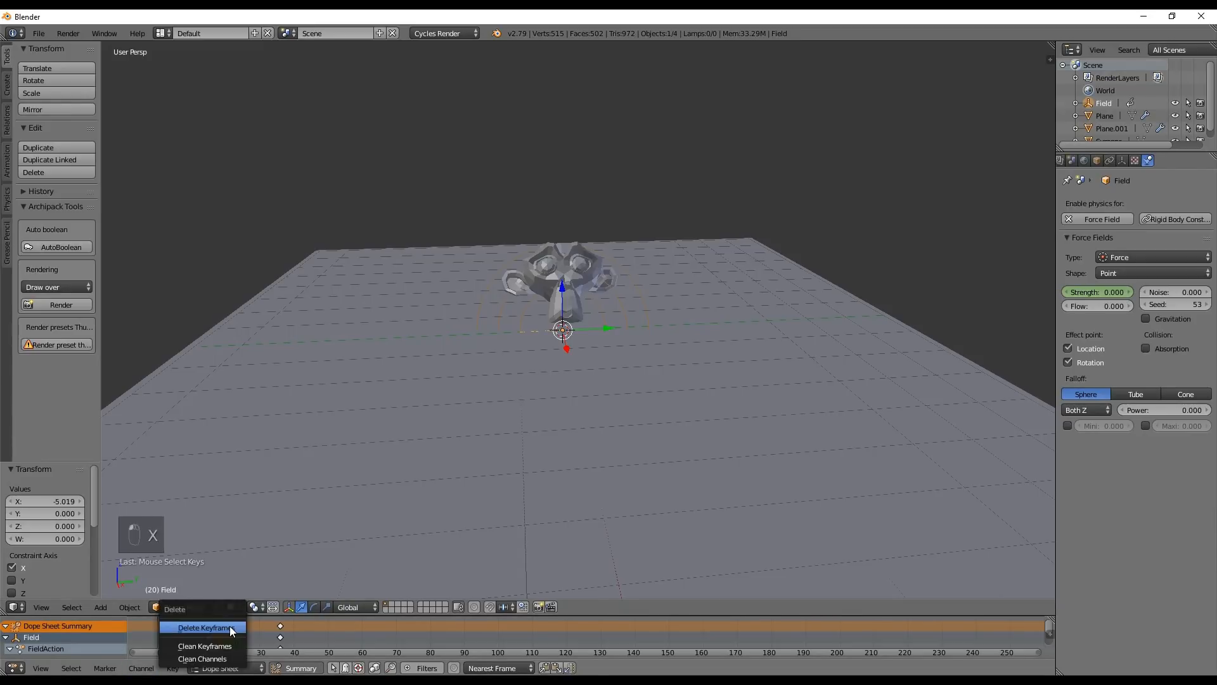
click(229, 626)
click(14, 669)
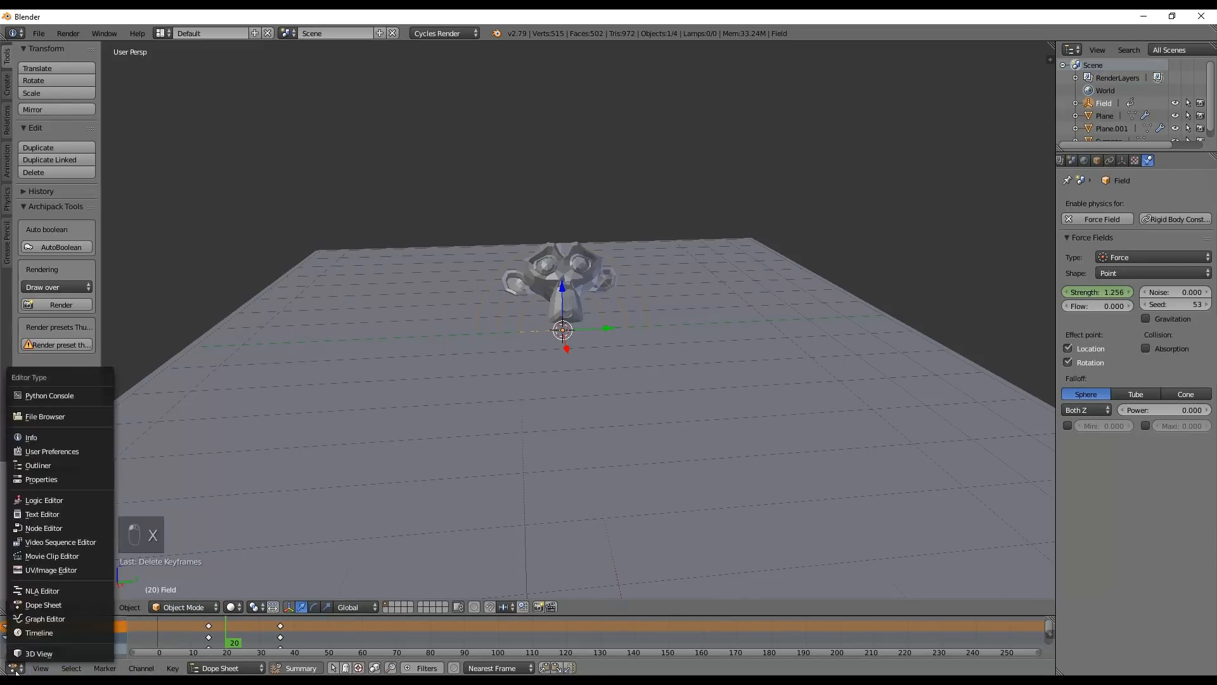
click(42, 633)
Replay the simulation from frame 0 several times to examine the burst with only the keyframes at frames 15 and 36
drag(254, 637, 128, 637)
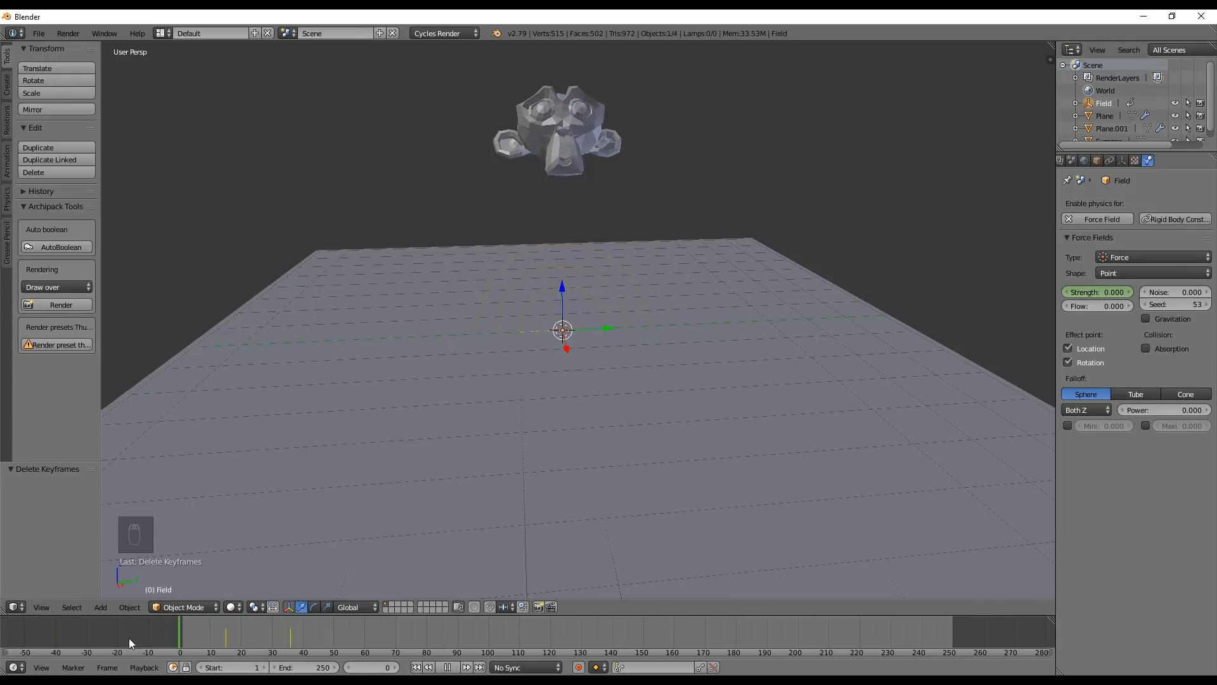
key(alt+a)
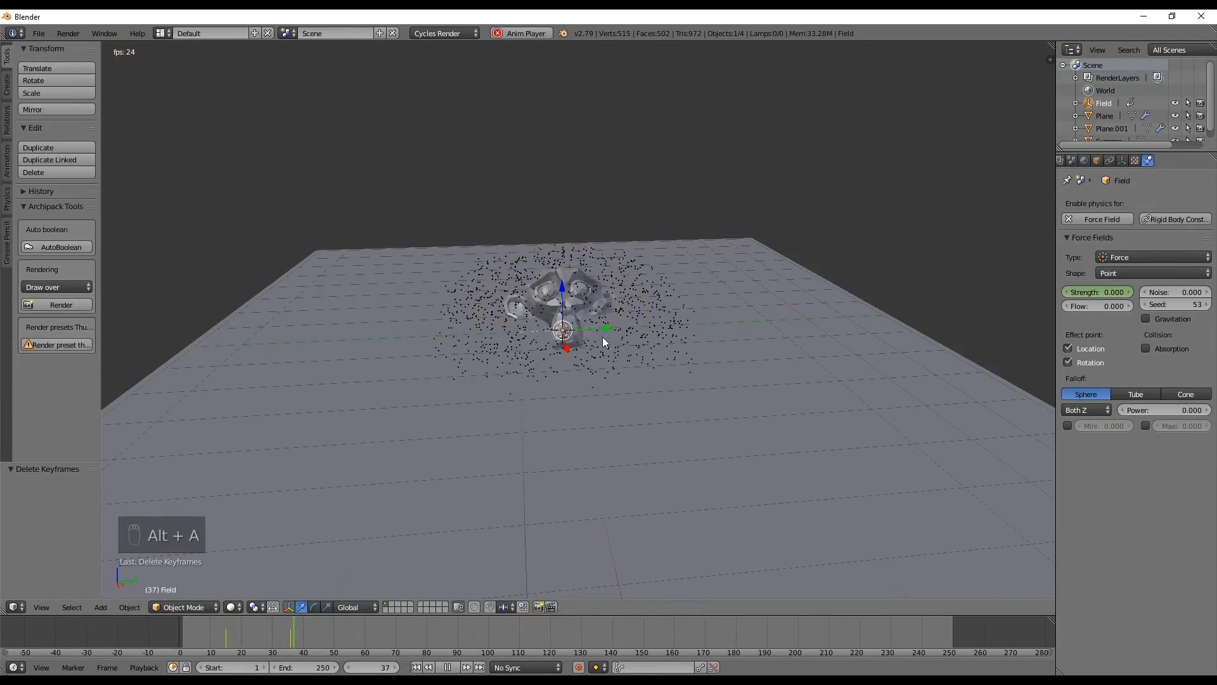
key(alt+a)
middle_drag(560, 351, 538, 334)
drag(266, 637, 171, 633)
key(alt+a)
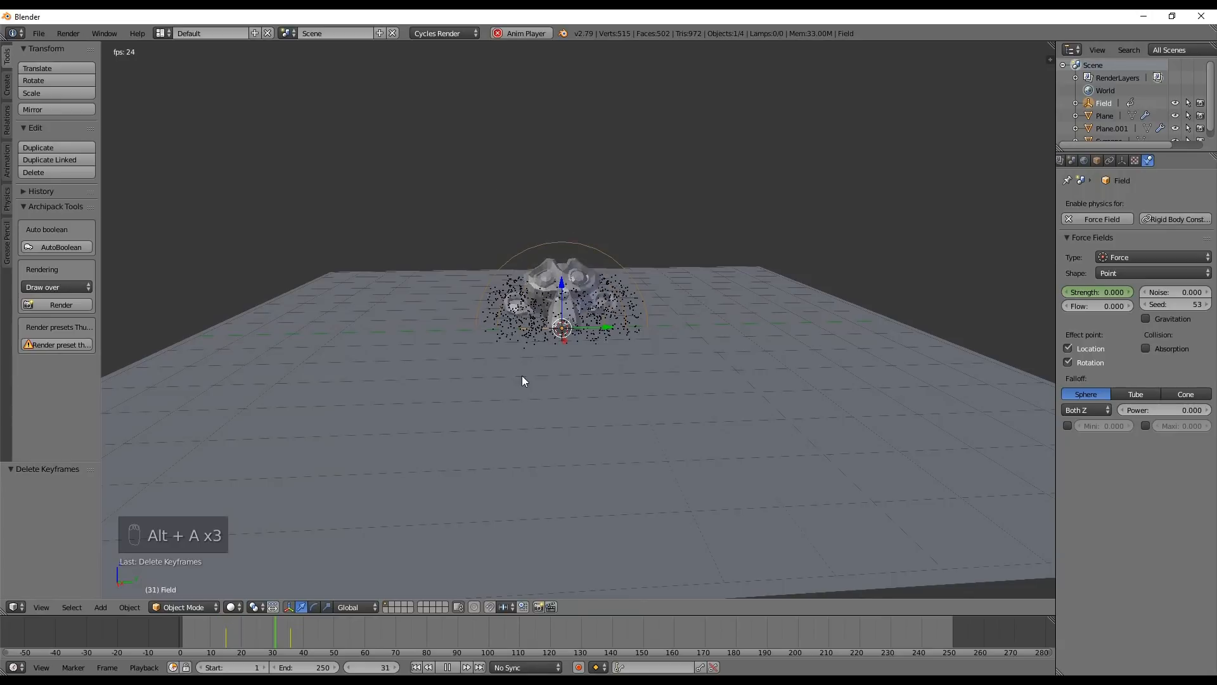
key(alt+a)
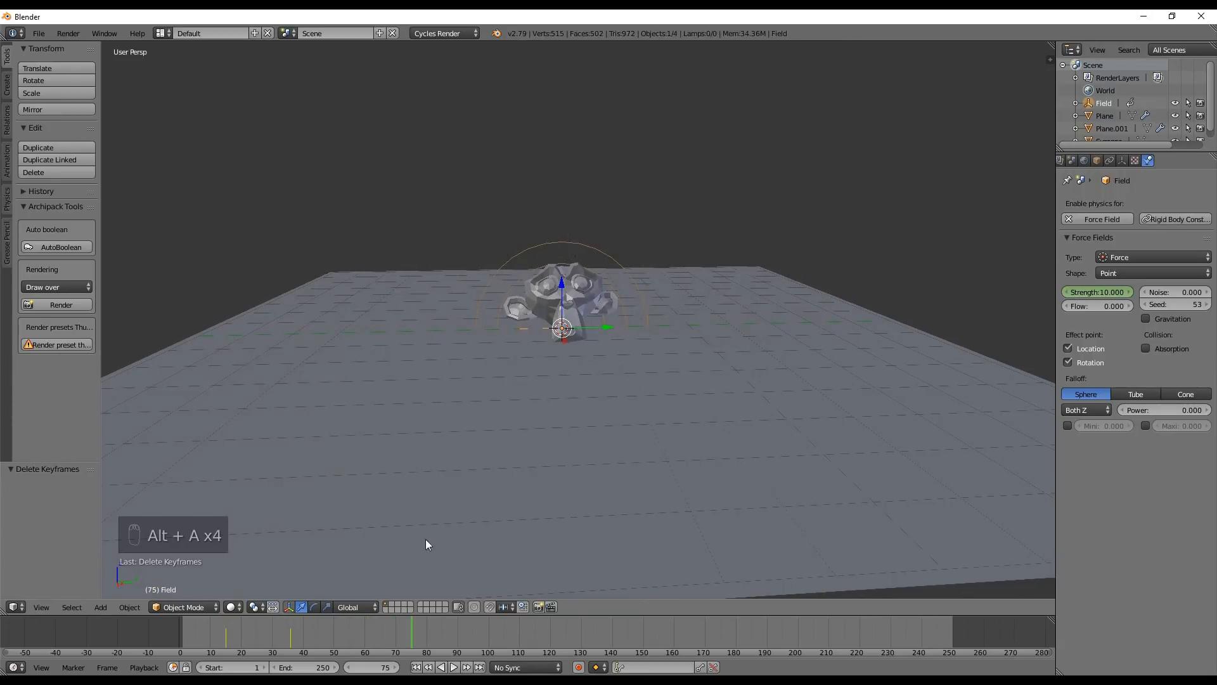
click(227, 646)
drag(226, 647, 169, 641)
key(alt+a)
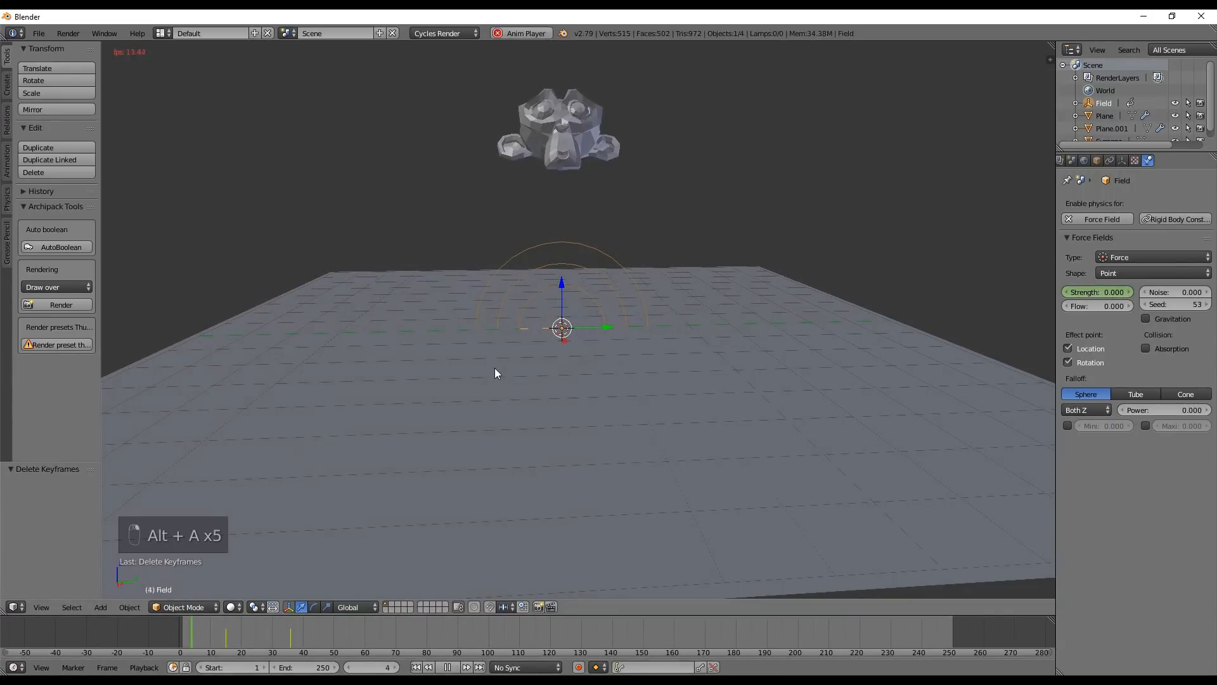
Scrub and replay the fall up to about frame 44 to examine how long the burst particles persist
key(alt+a)
middle_drag(592, 160, 592, 325)
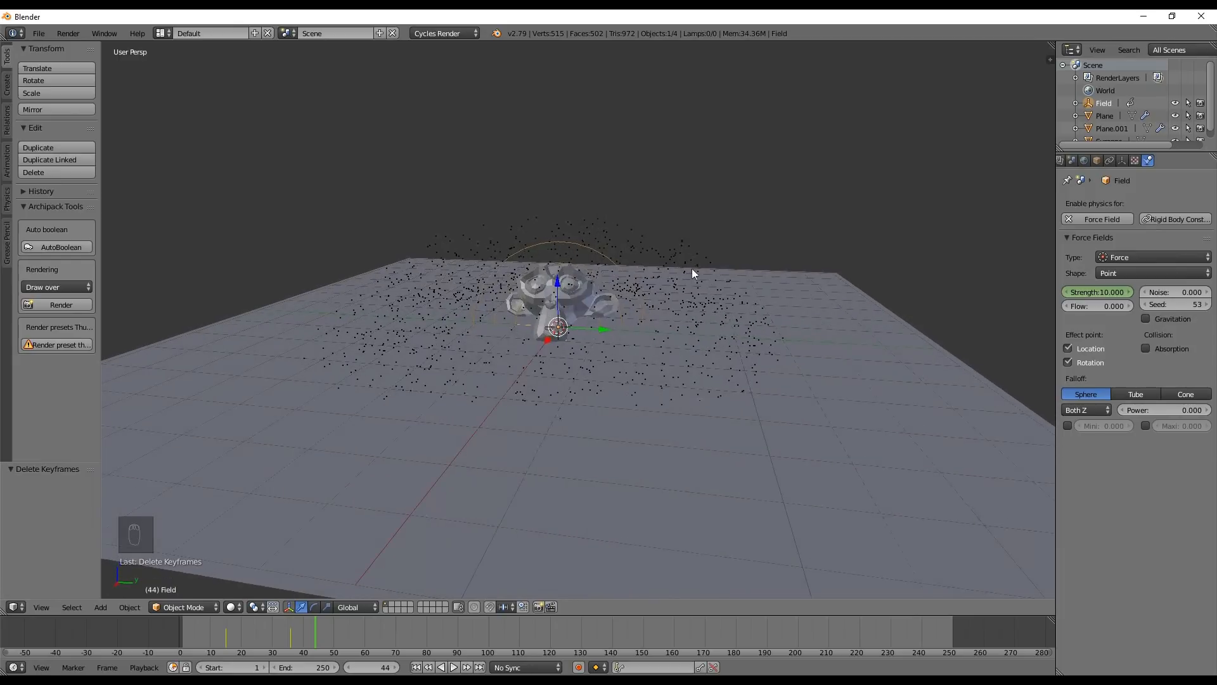
drag(221, 634, 303, 655)
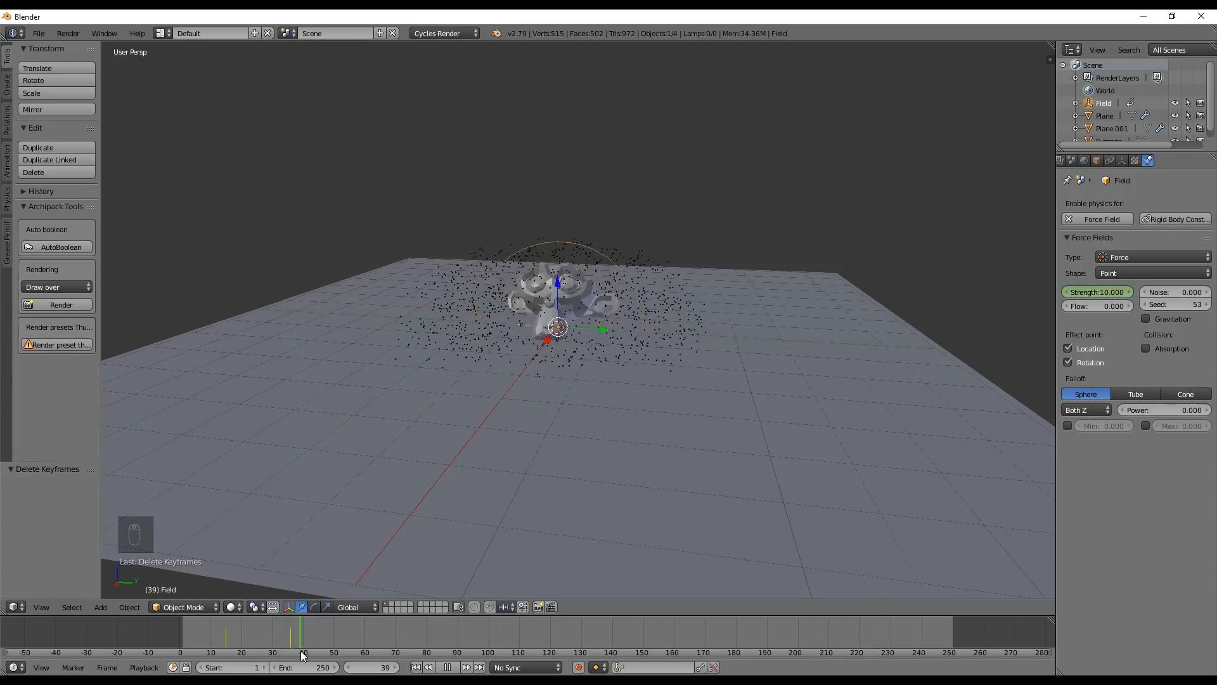
key(alt+a)
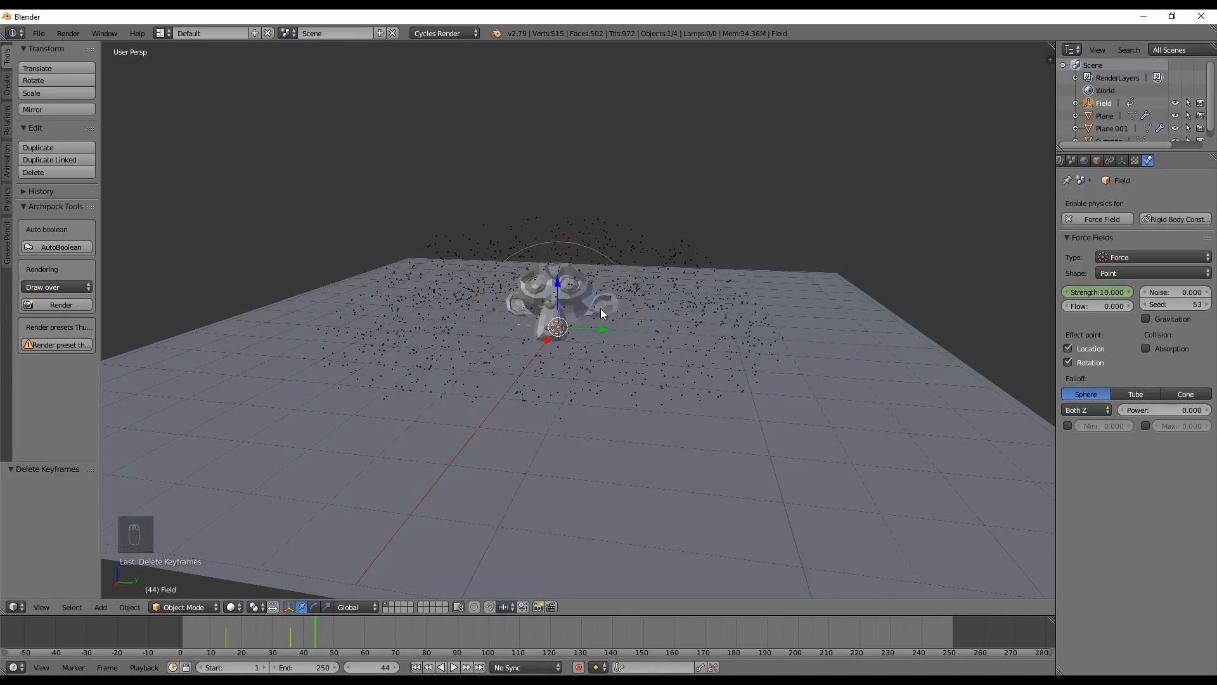
Select the particle emitter plane and set its particle lifetime to 25
right_click(691, 250)
click(1173, 160)
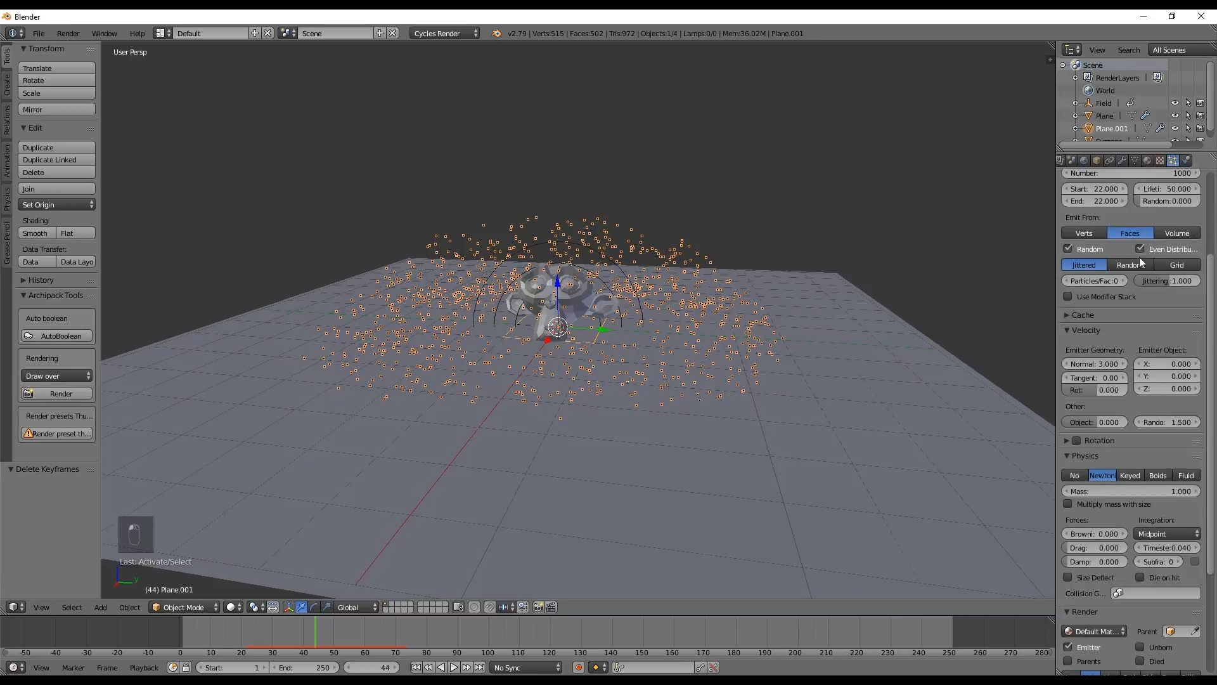
scroll(1141, 262, up, 3)
click(1166, 265)
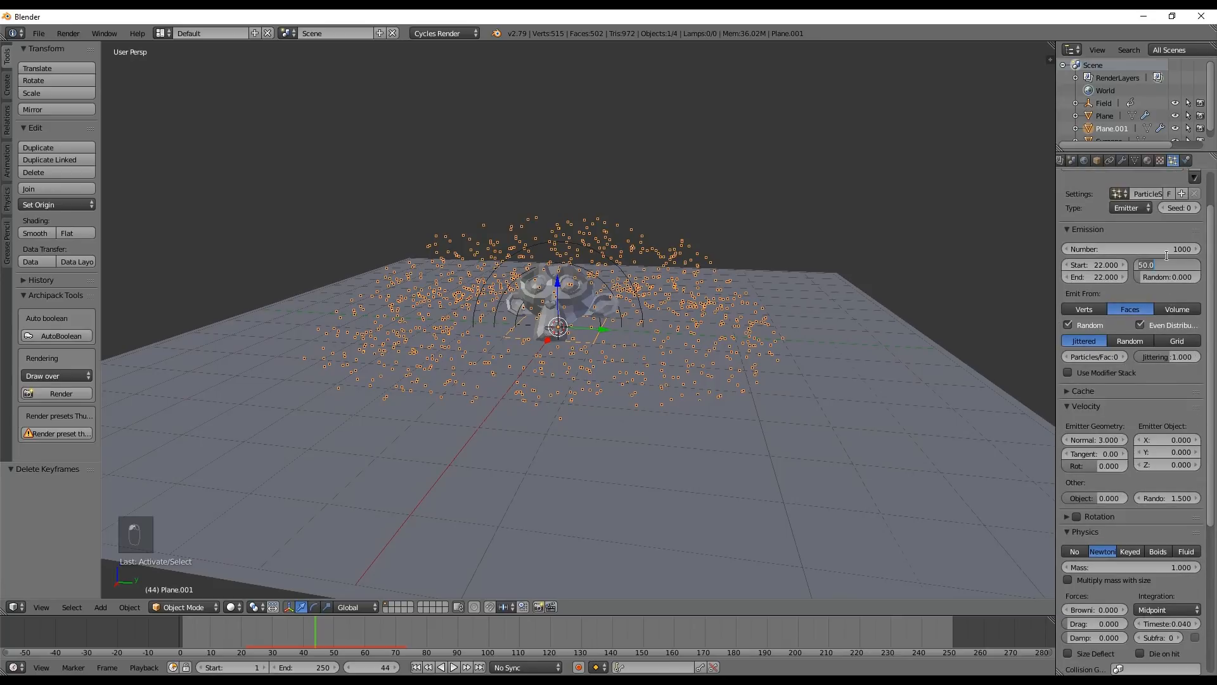
text(25)
key(Return)
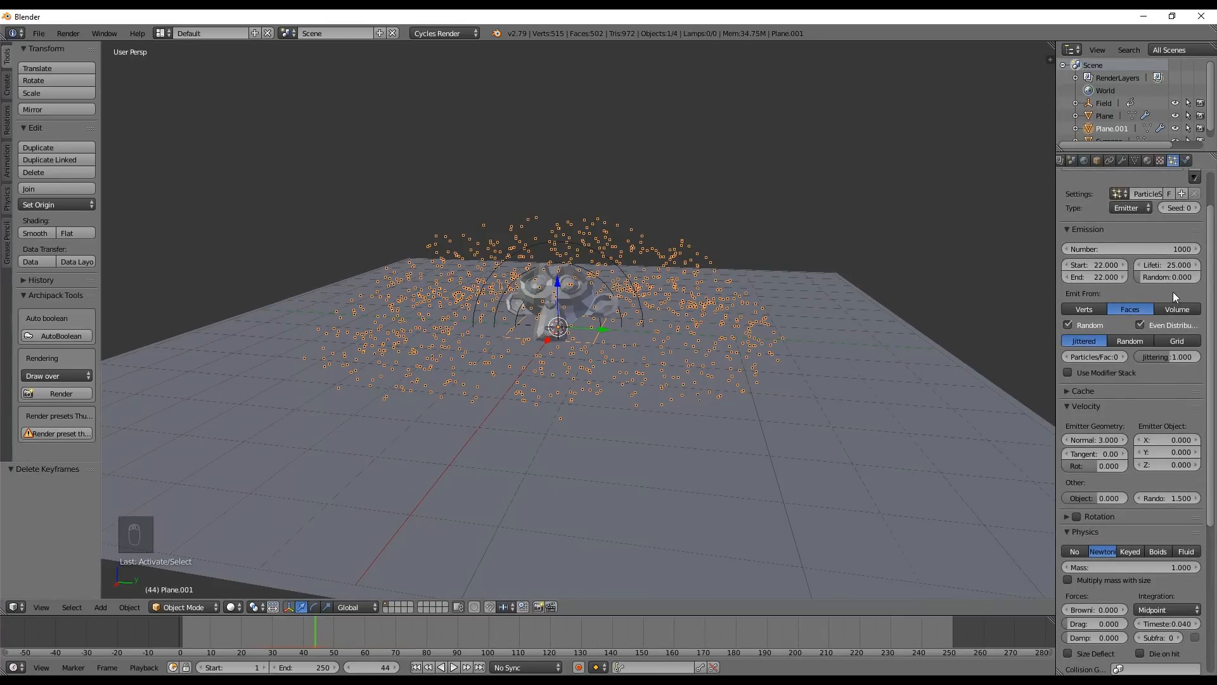
Replay the simulation from frame 0 several times to examine the burst with the shorter particle lifetime from different angles
click(415, 667)
middle_drag(428, 419, 504, 357)
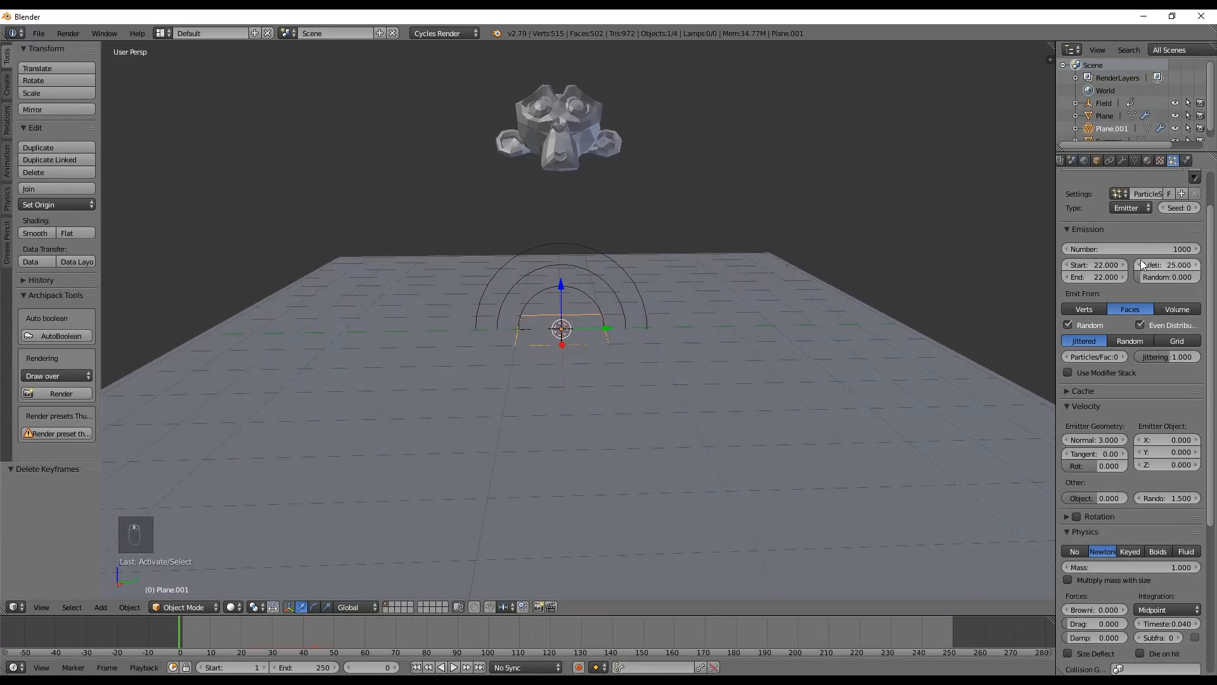
middle_drag(424, 271, 432, 317)
key(alt+a)
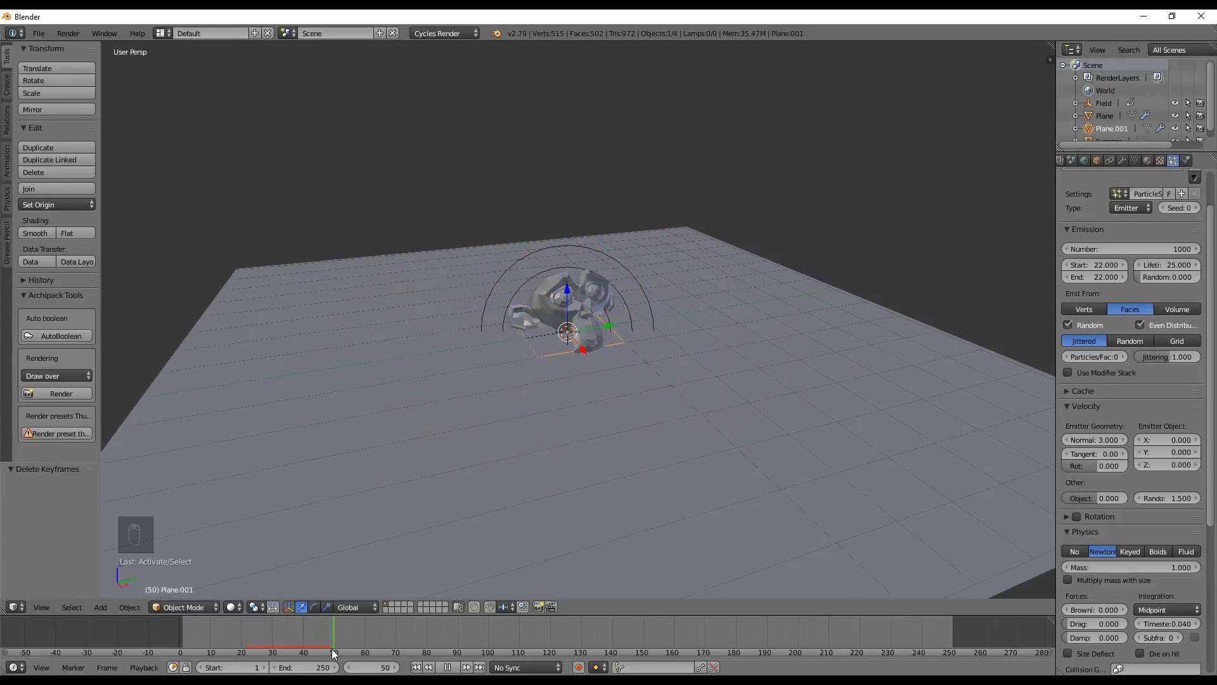
drag(334, 653, 185, 641)
key(alt+a)
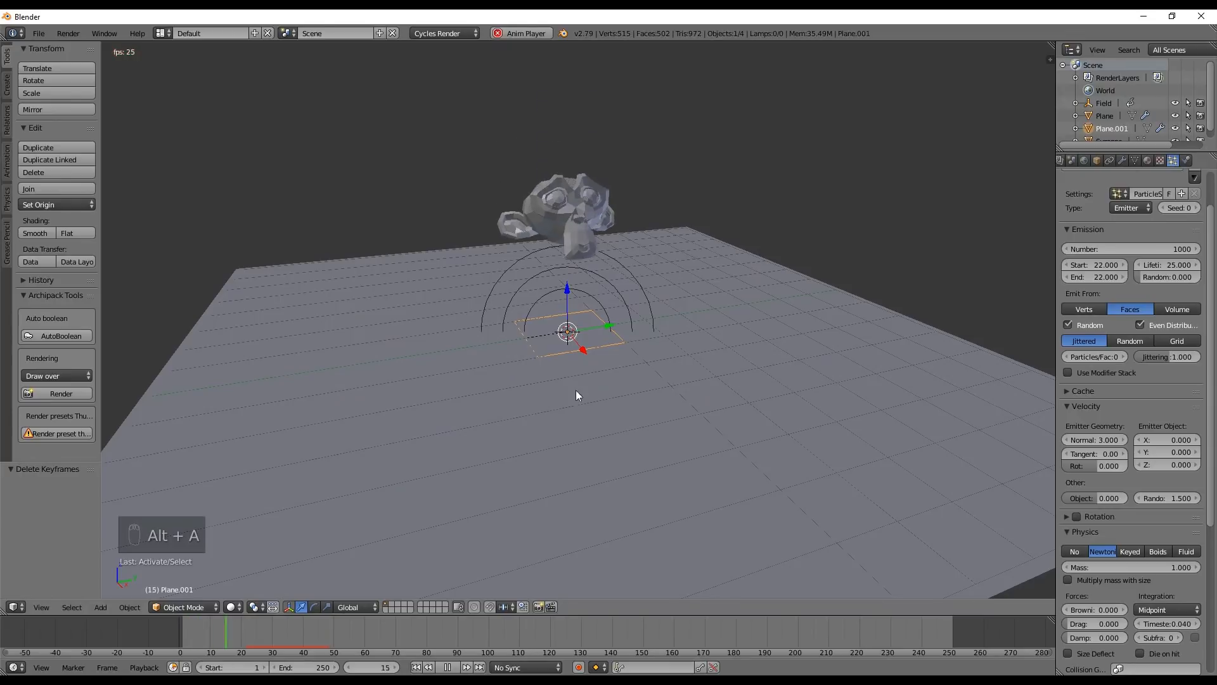
middle_drag(576, 389, 531, 373)
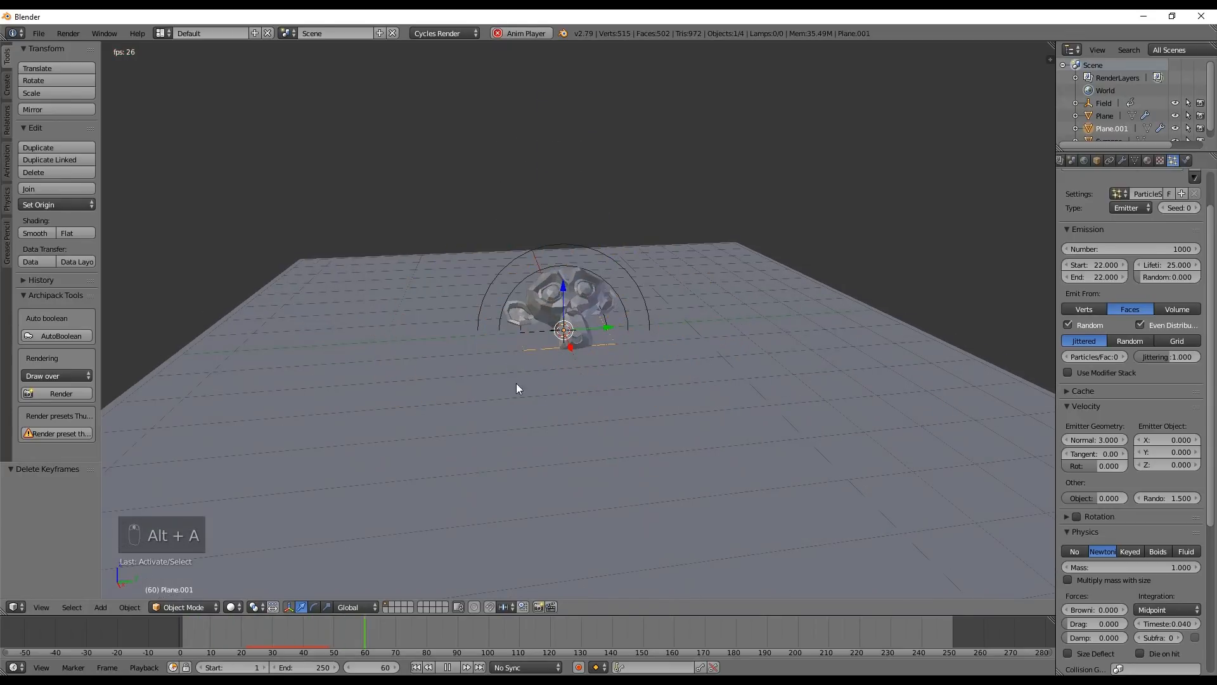
key(alt+a)
key(alt+a)
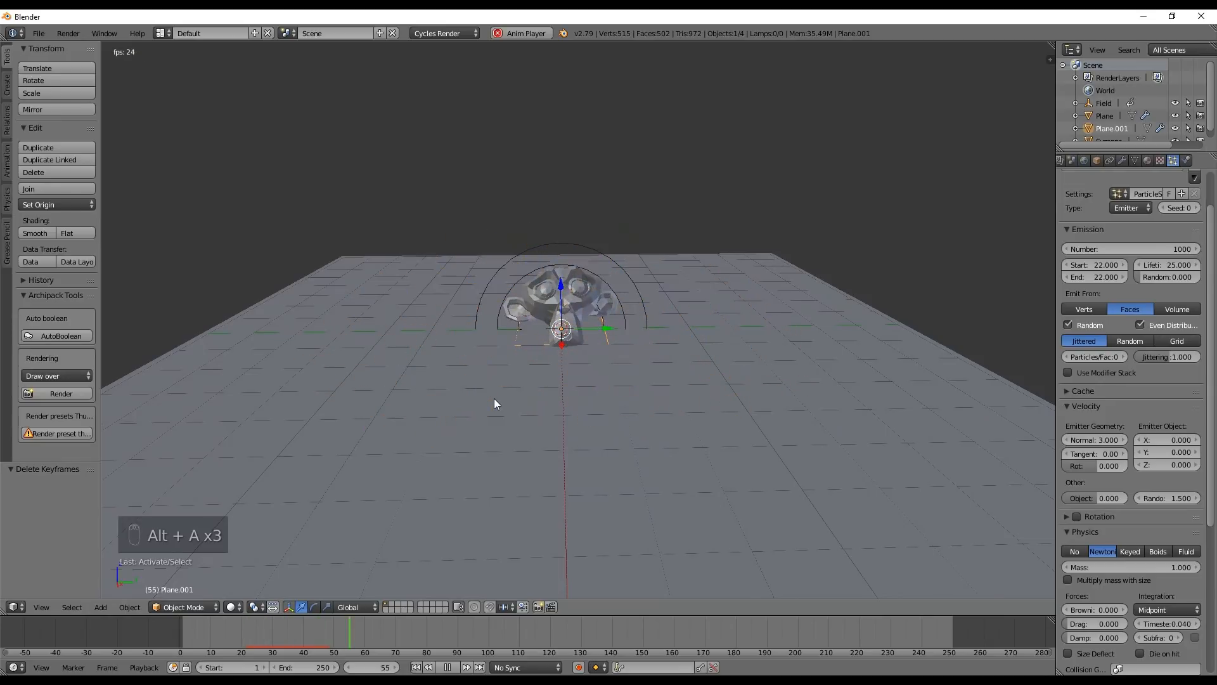
key(alt+a)
click(142, 625)
key(alt+a)
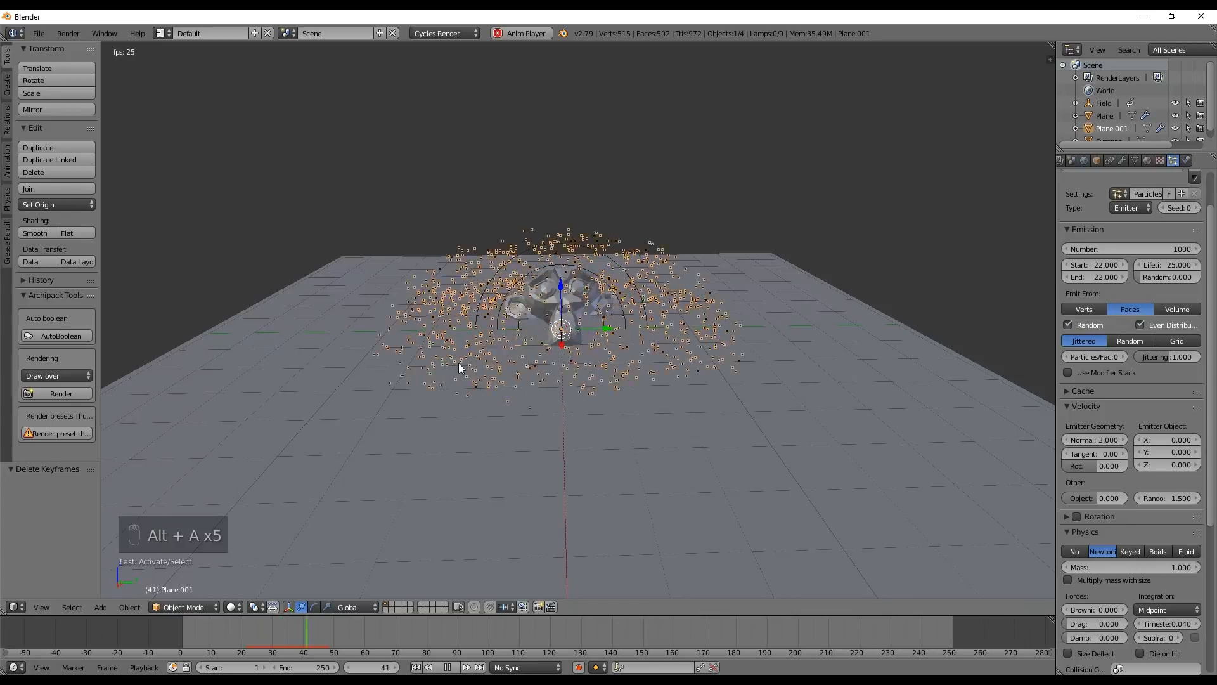
key(alt+a)
Scrub through the impact and stop at frame 34 to examine the shape of the particle spread
click(187, 630)
drag(191, 631, 323, 622)
drag(244, 648, 284, 618)
Select the force field and set its noise to 1.5 and its seed to 107
middle_drag(662, 321, 602, 259)
click(598, 249)
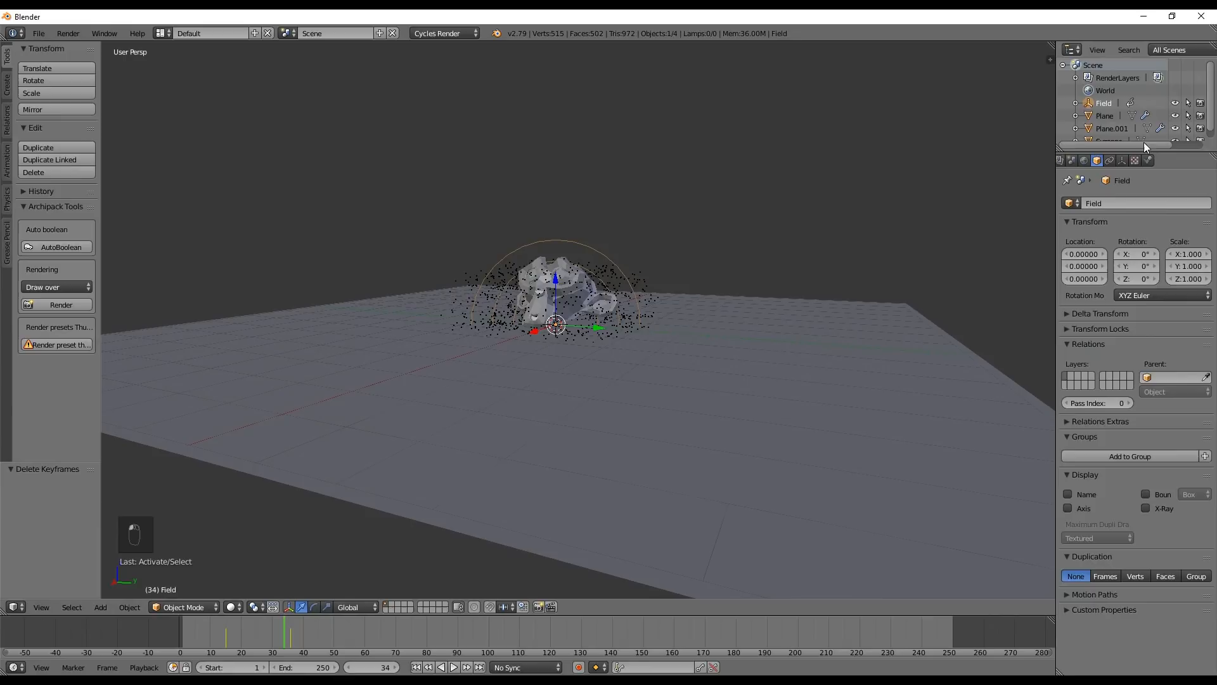
click(1148, 160)
click(1160, 290)
text(1.500)
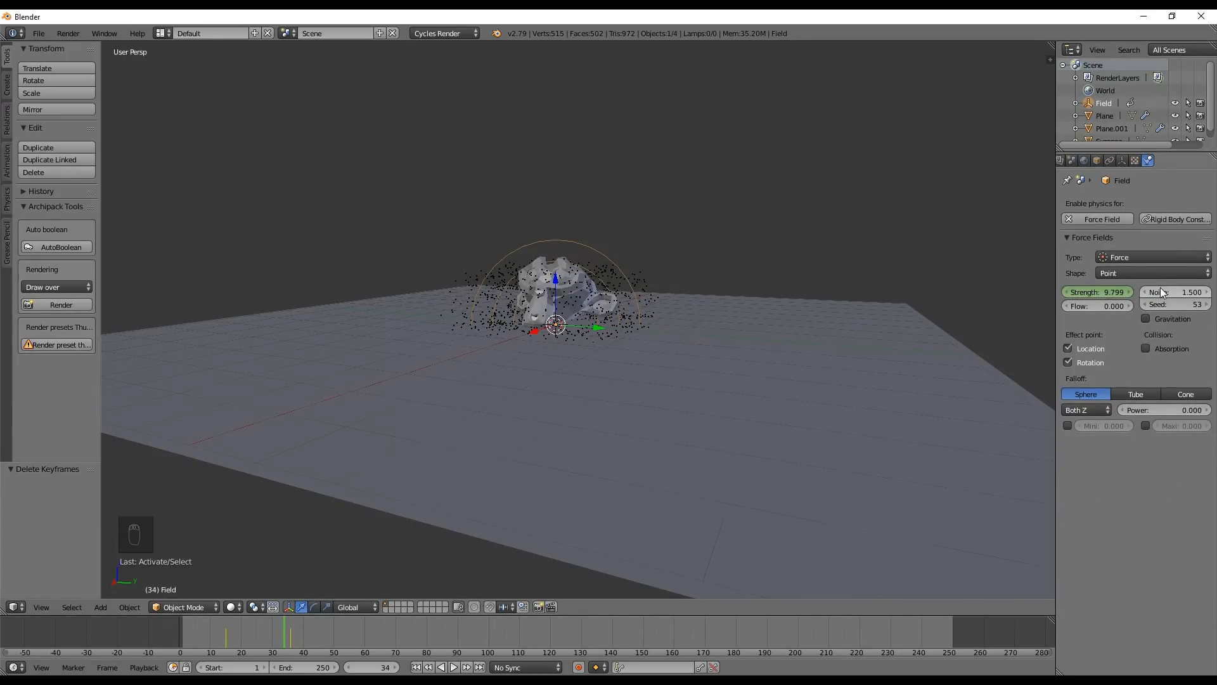
key(Return)
drag(1161, 306, 1192, 306)
Replay the simulation from frame 0 several times to examine the burst with the force field's added noise
click(416, 667)
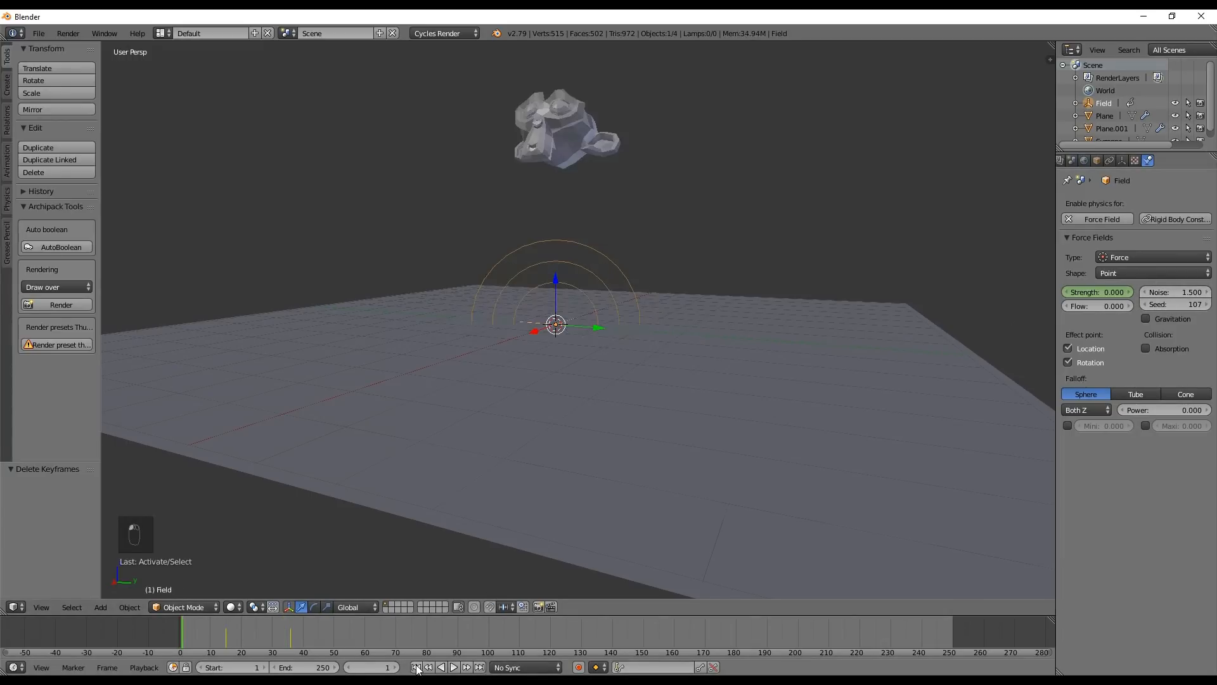
right_click(169, 634)
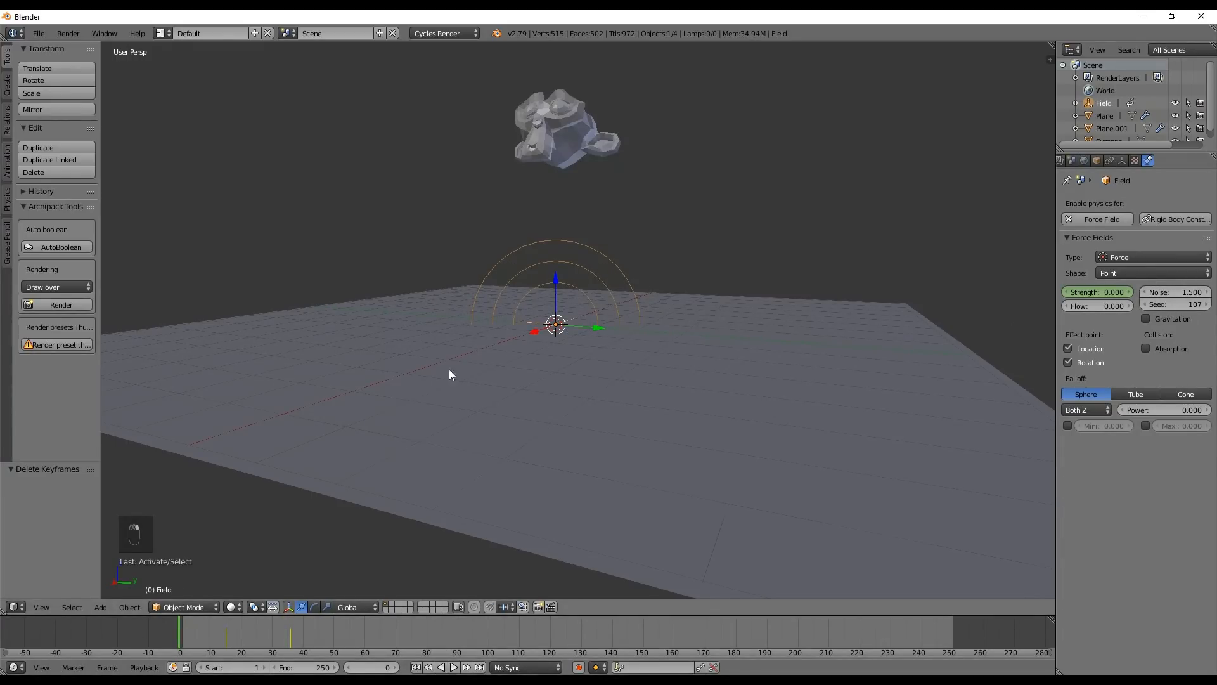
key(alt+a)
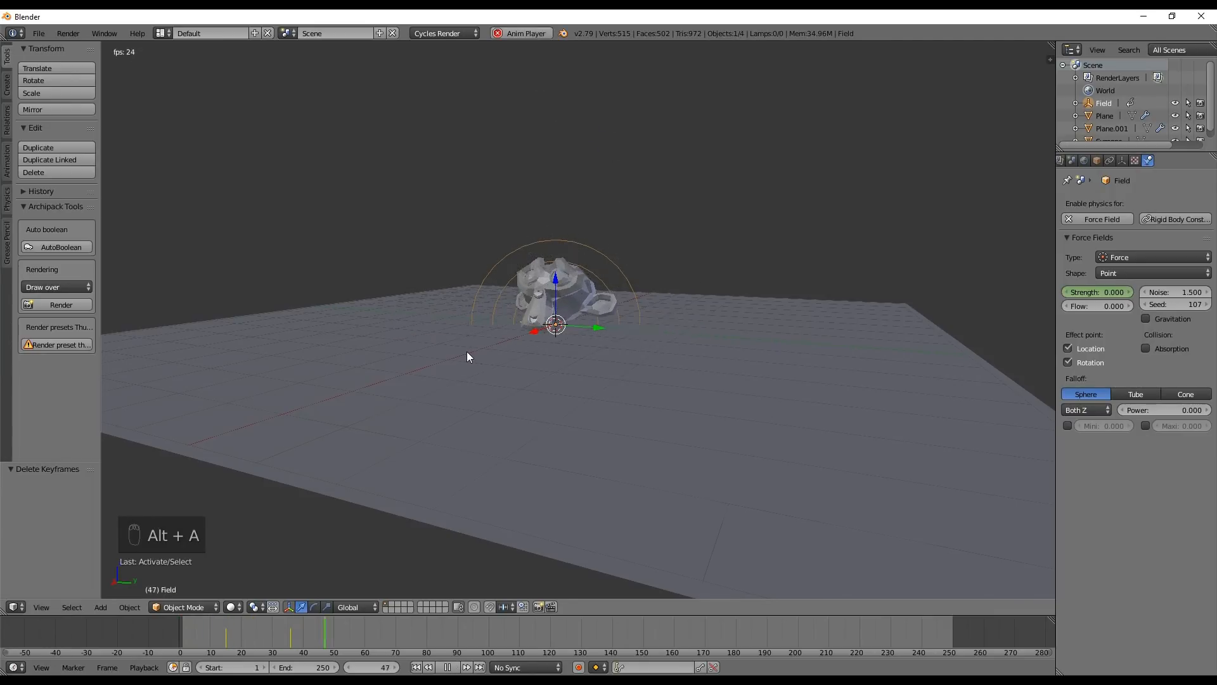
key(alt+a)
click(181, 631)
key(alt+a)
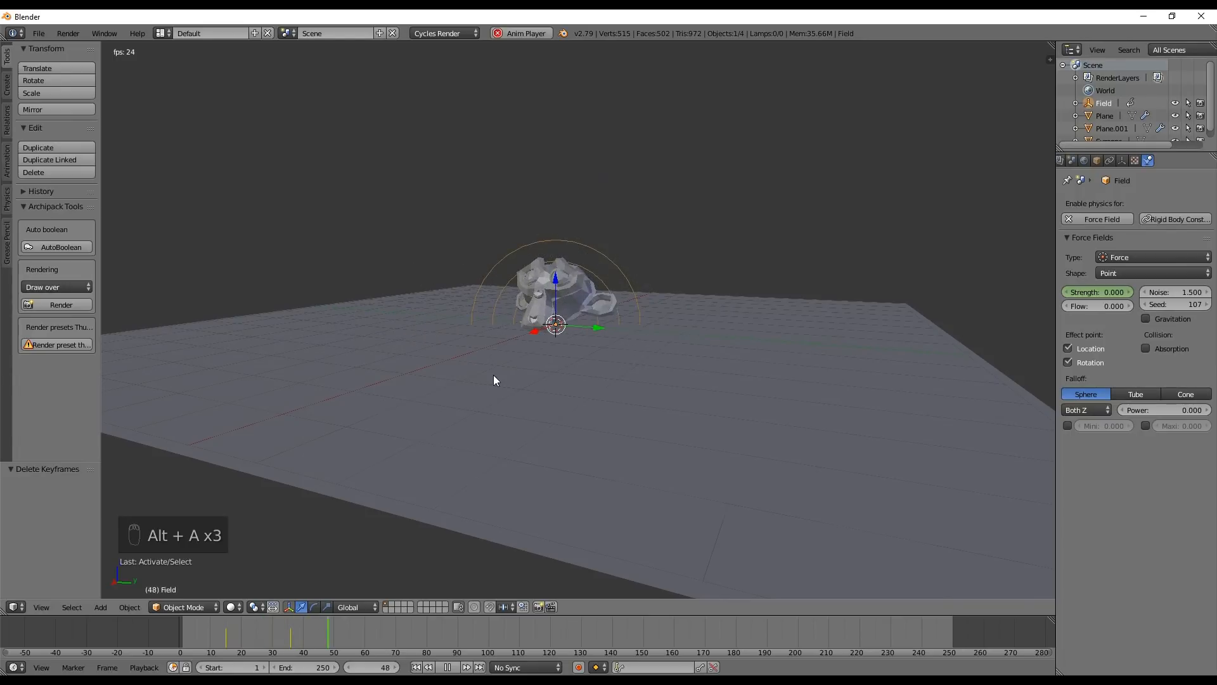
key(alt+a)
click(181, 645)
key(alt+a)
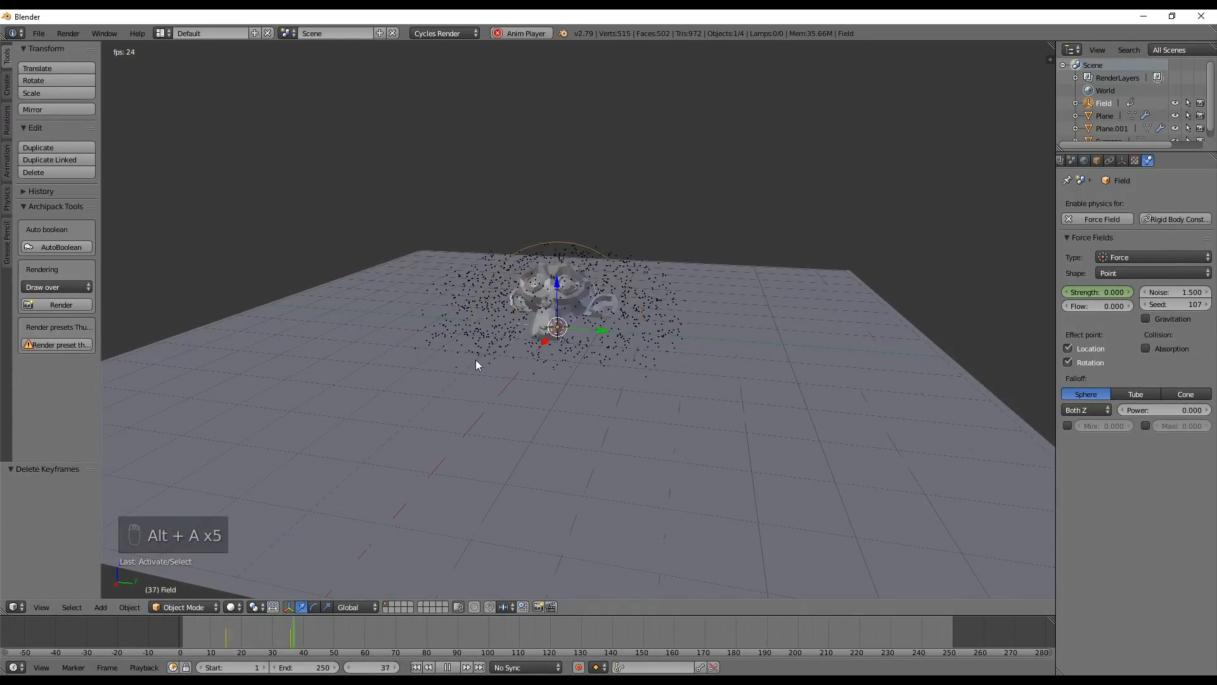
key(alt+a)
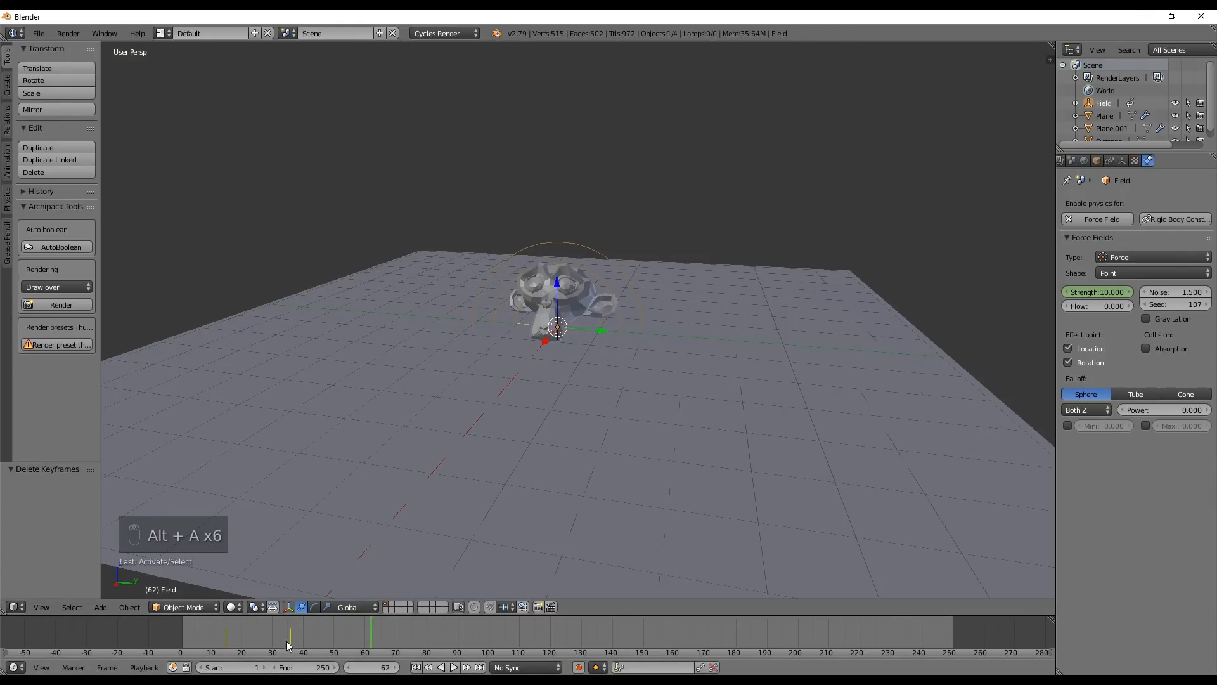
Scrub through the burst to frame 44 and back to frame 36 to examine the noisy particles from the front
click(183, 634)
drag(183, 634, 314, 630)
middle_drag(617, 275, 638, 261)
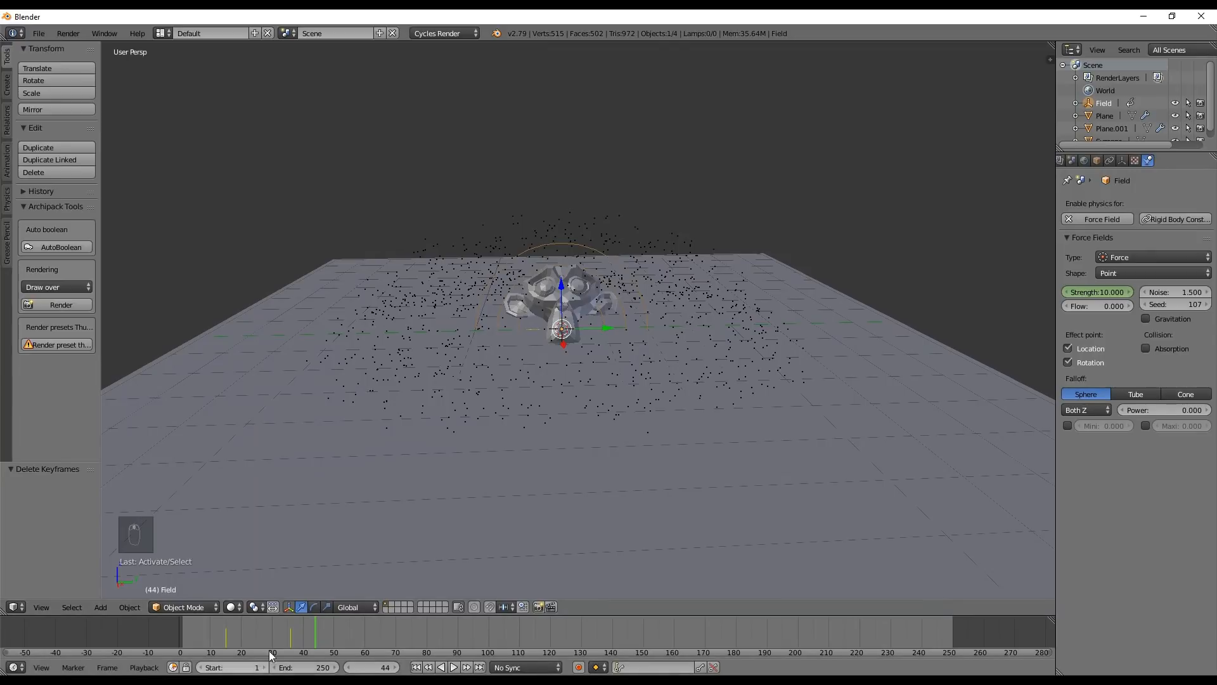
click(226, 624)
key(alt+a)
drag(226, 619, 290, 636)
Add a Wind force field at the scene's centre and raise it about 3.26 units along Z
key(shift+a)
mouse_move(620, 229)
click(662, 229)
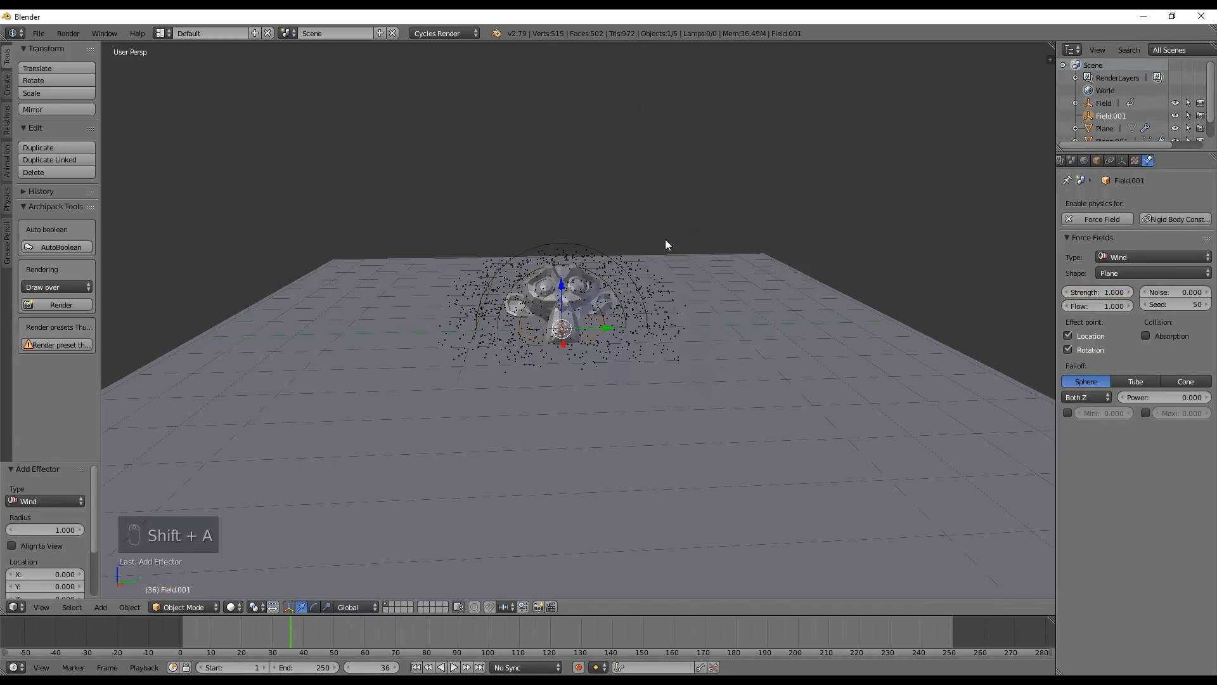
key(g)
key(z)
click(590, 145)
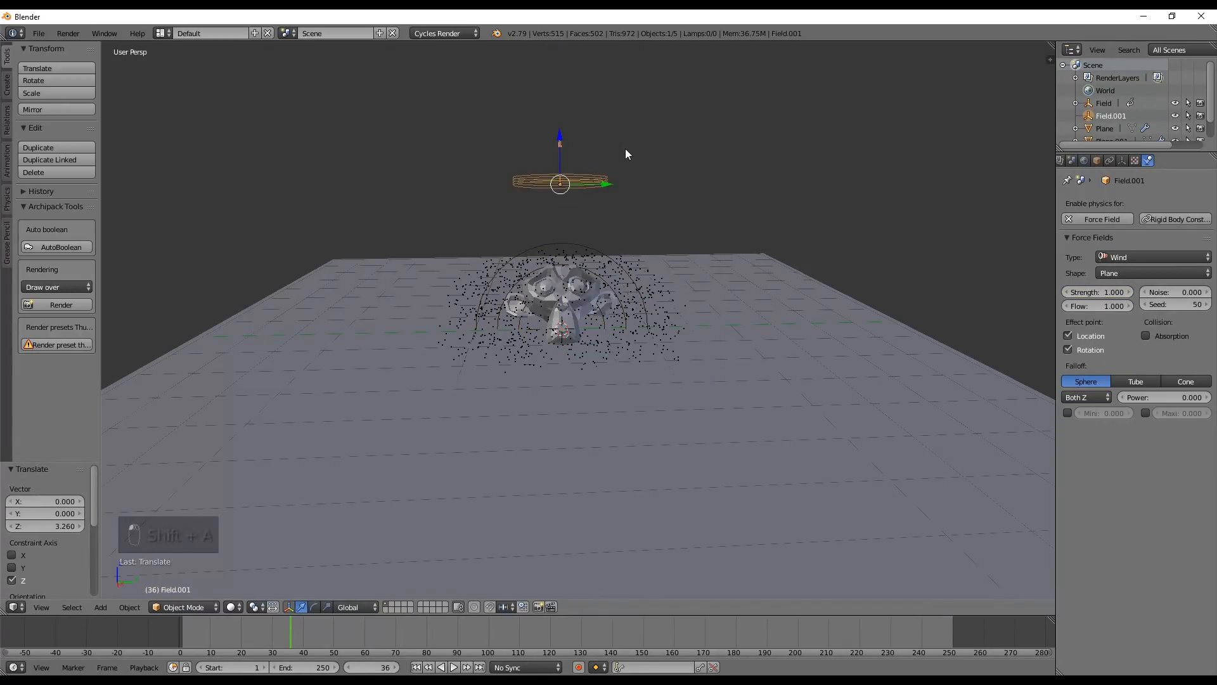
Rotate the wind field 90° about Y, then lower it toward the ground and move it about -6.17 units along X
text(ry90)
key(Return)
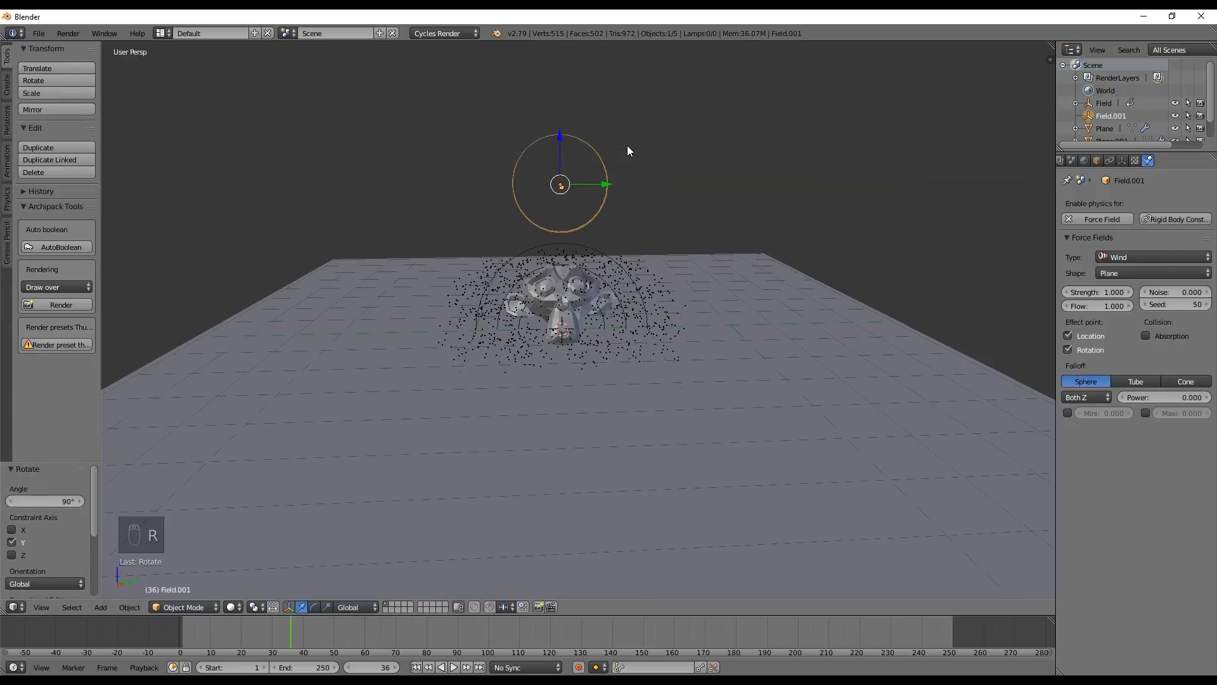
middle_drag(599, 223, 482, 274)
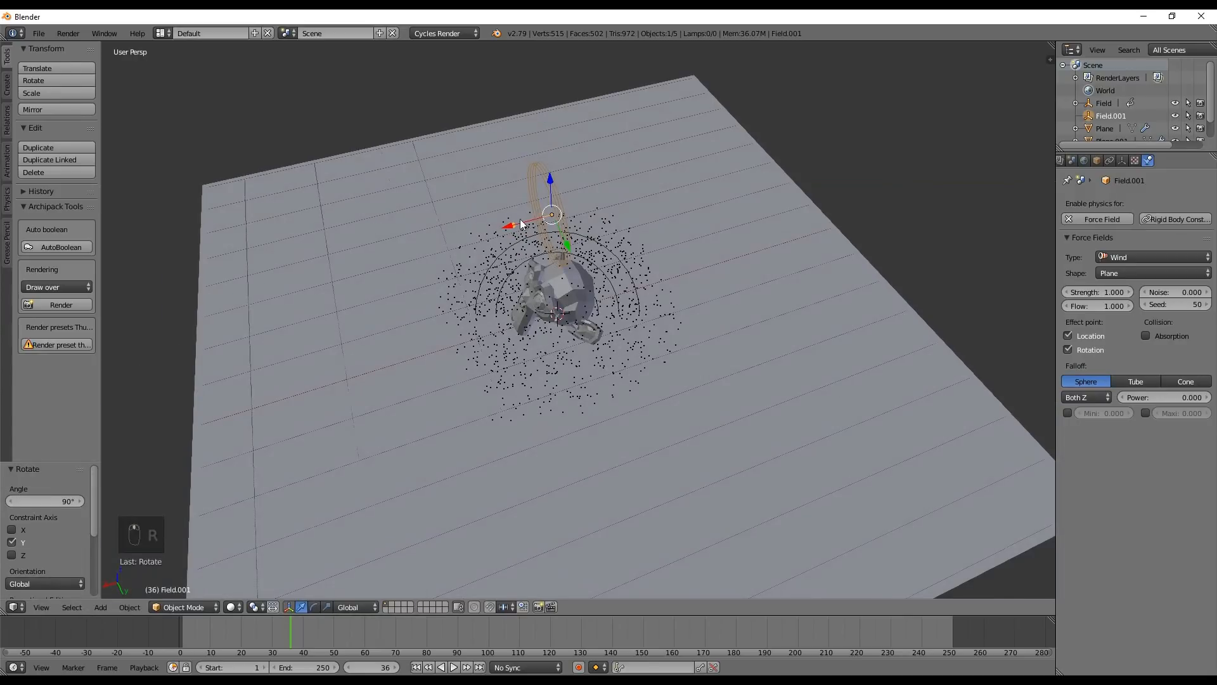
key(g)
key(z)
click(553, 272)
key(g)
key(x)
click(774, 276)
Try a wind strength of 20.1 and play the simulation from the start to examine its effect on the particles
mouse_move(1096, 292)
mouse_down()
mouse_move(1128, 292)
mouse_move(1106, 291)
mouse_up()
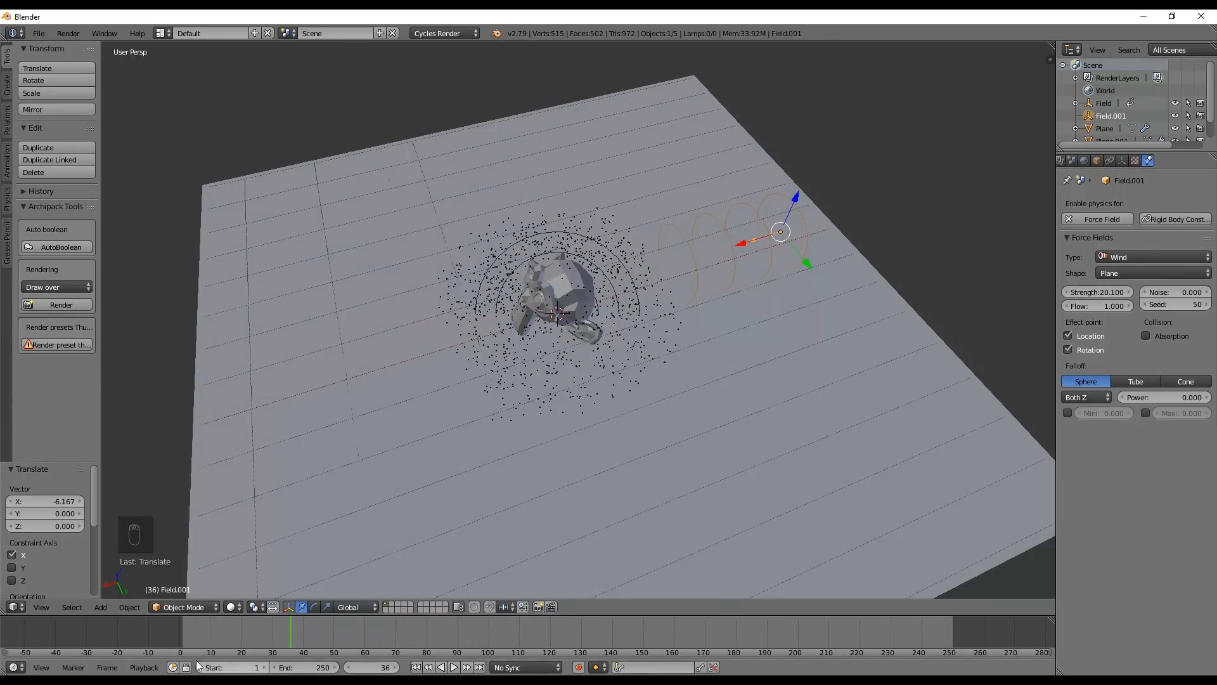
right_click(126, 640)
middle_drag(478, 355, 554, 290)
key(alt+a)
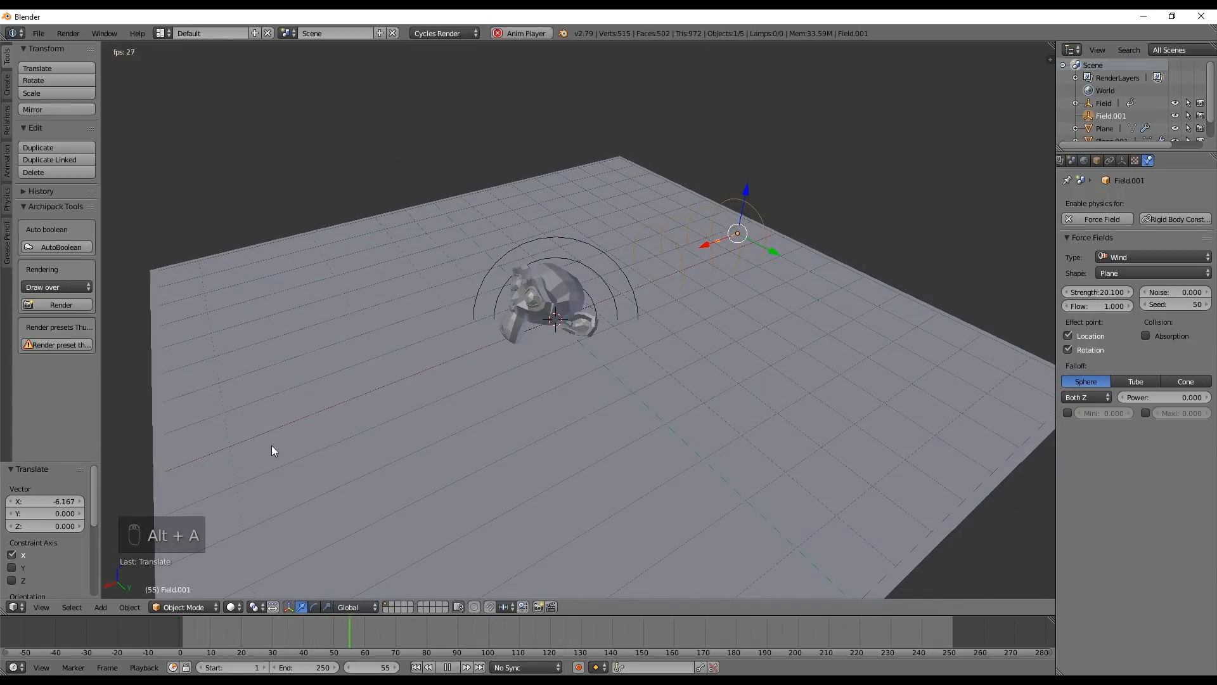
key(alt+a)
Move to frame 23 and set the wind field's strength to 4
drag(318, 627, 251, 637)
click(1107, 292)
text(4)
key(Return)
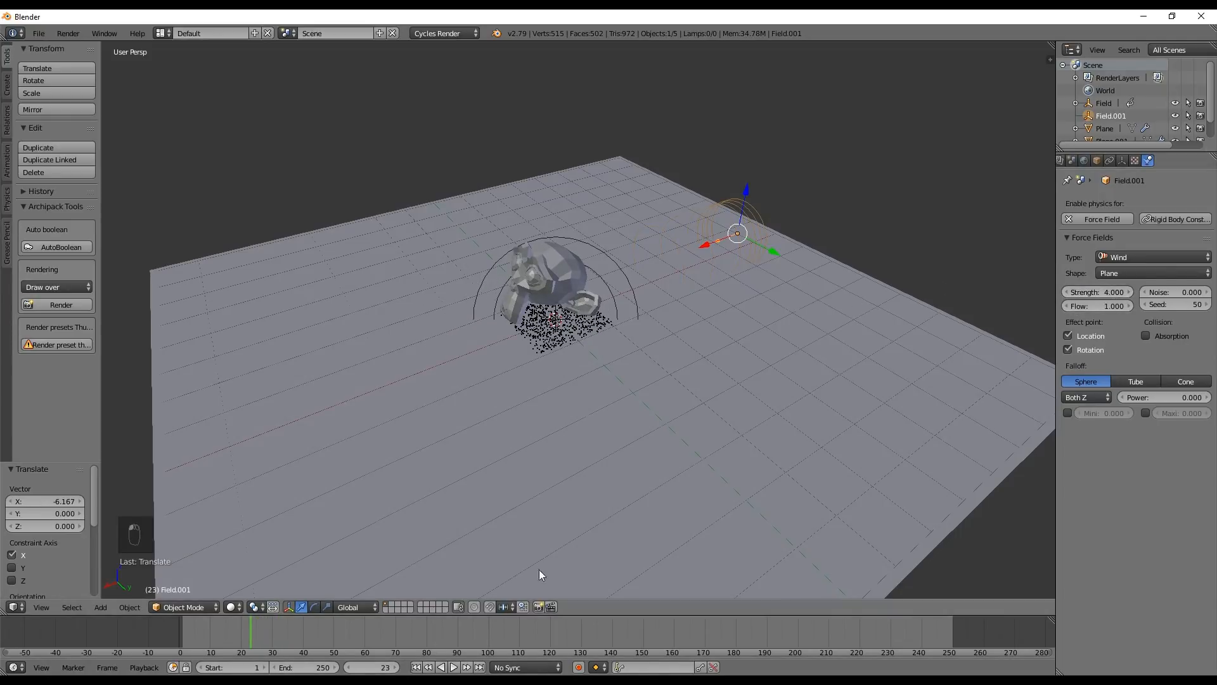
Replay the simulation from the start several times to examine how the weaker wind pushes the burst
click(417, 667)
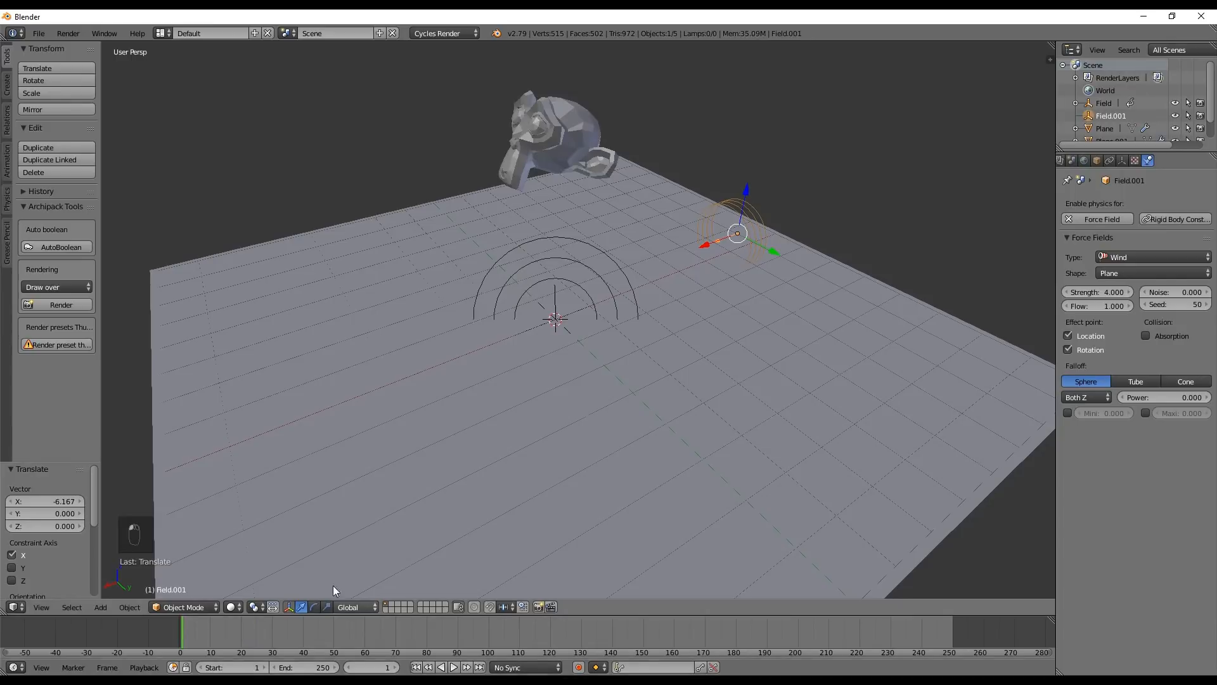
key(alt+a)
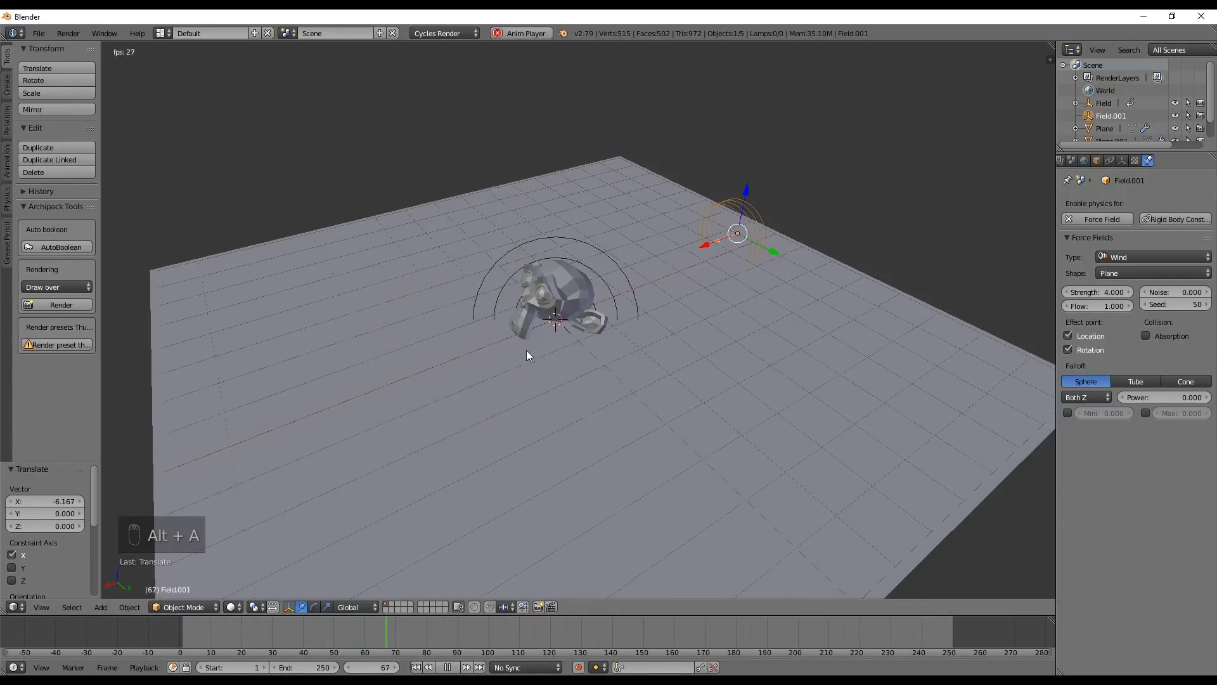
middle_drag(526, 350, 578, 313)
key(alt+a)
click(133, 630)
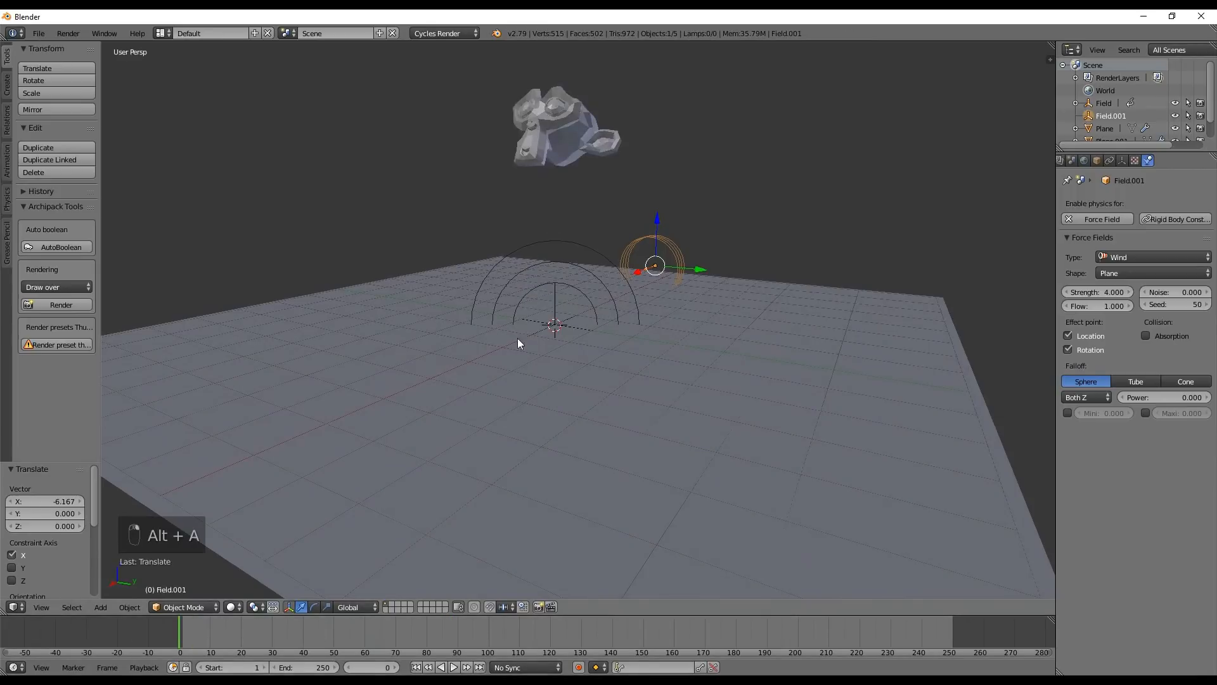
key(alt+a)
key(alt+a)
click(119, 641)
key(alt+a)
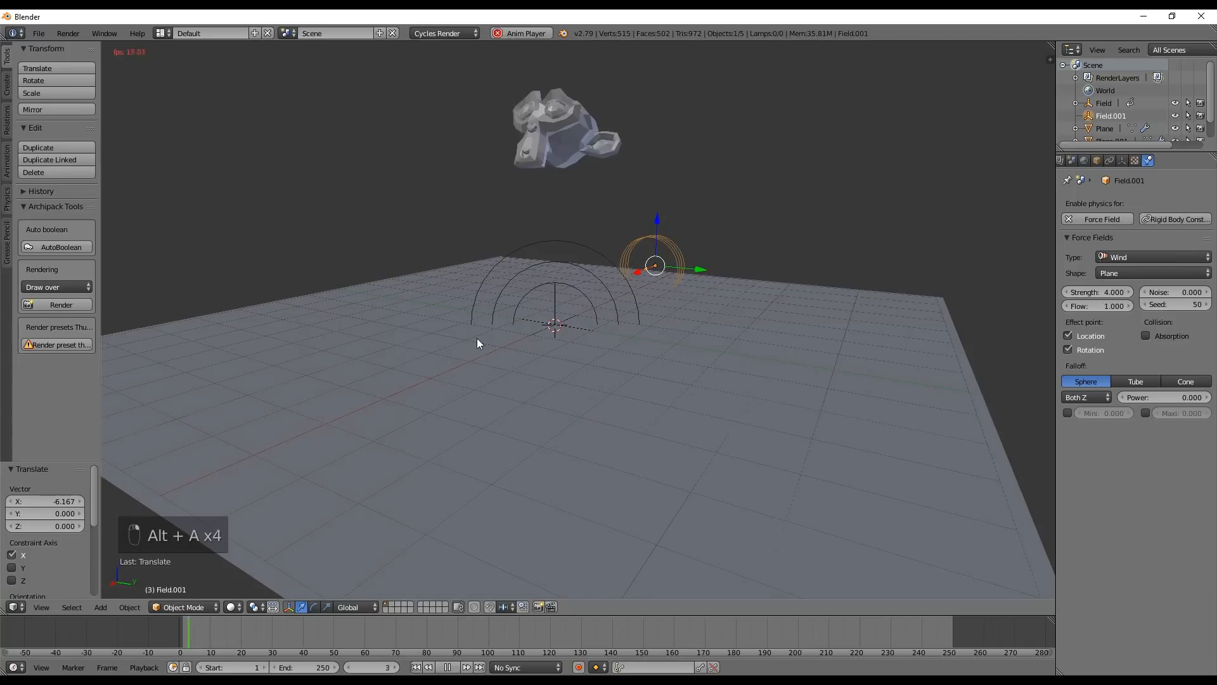
key(alt+a)
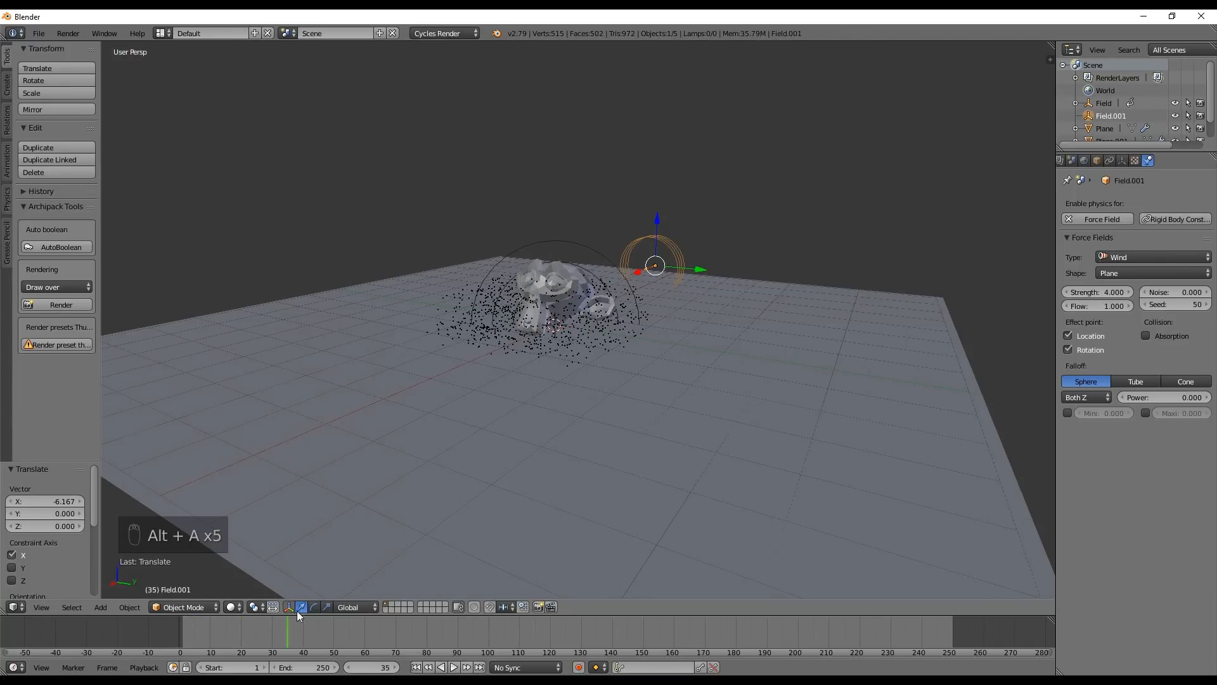
Scrub back to the impact around frame 24 and examine the particles beneath the monkey up close
drag(298, 624, 257, 618)
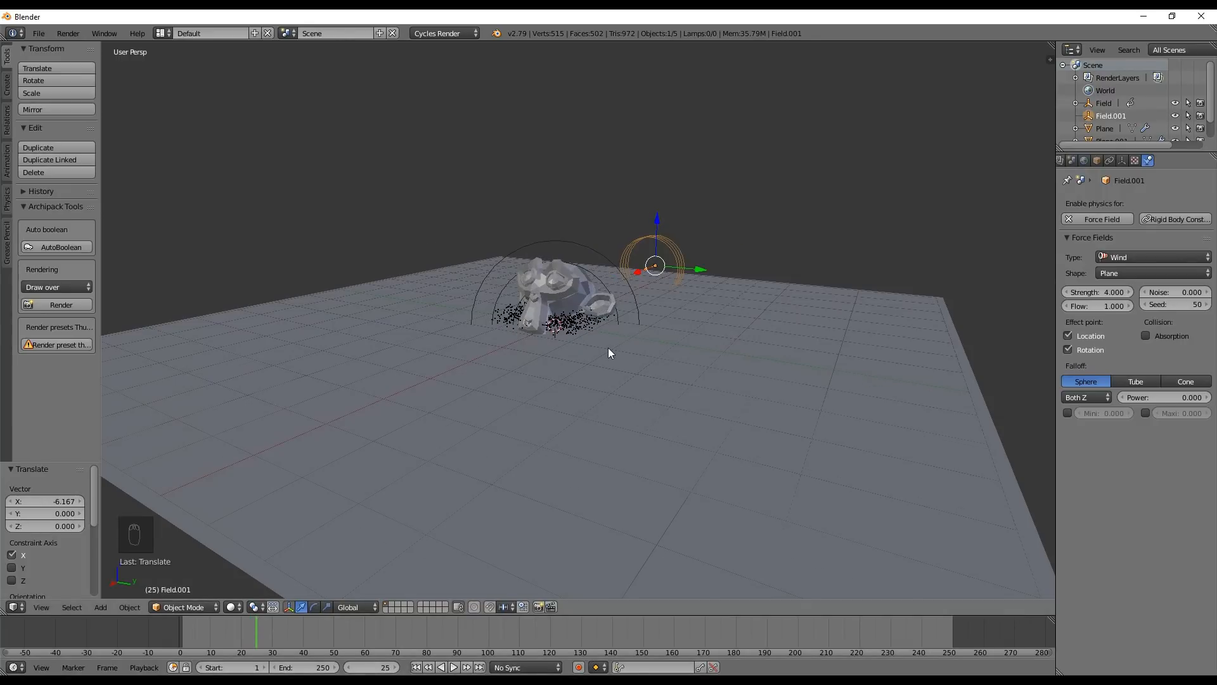
scroll(608, 347, up, 4)
scroll(551, 344, down, 5)
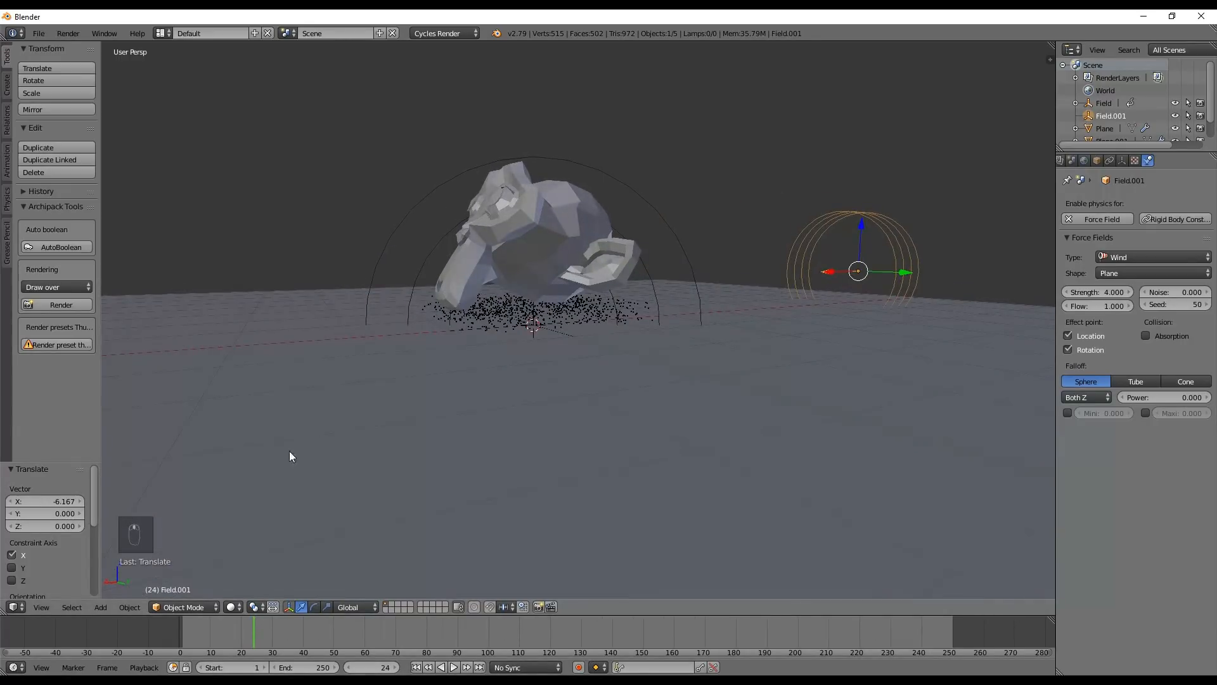
Select the particle emitter plane, show its particle settings and scrub between frames 22 and 25 to examine when the monkey hits the floor
drag(249, 636, 257, 634)
right_click(498, 336)
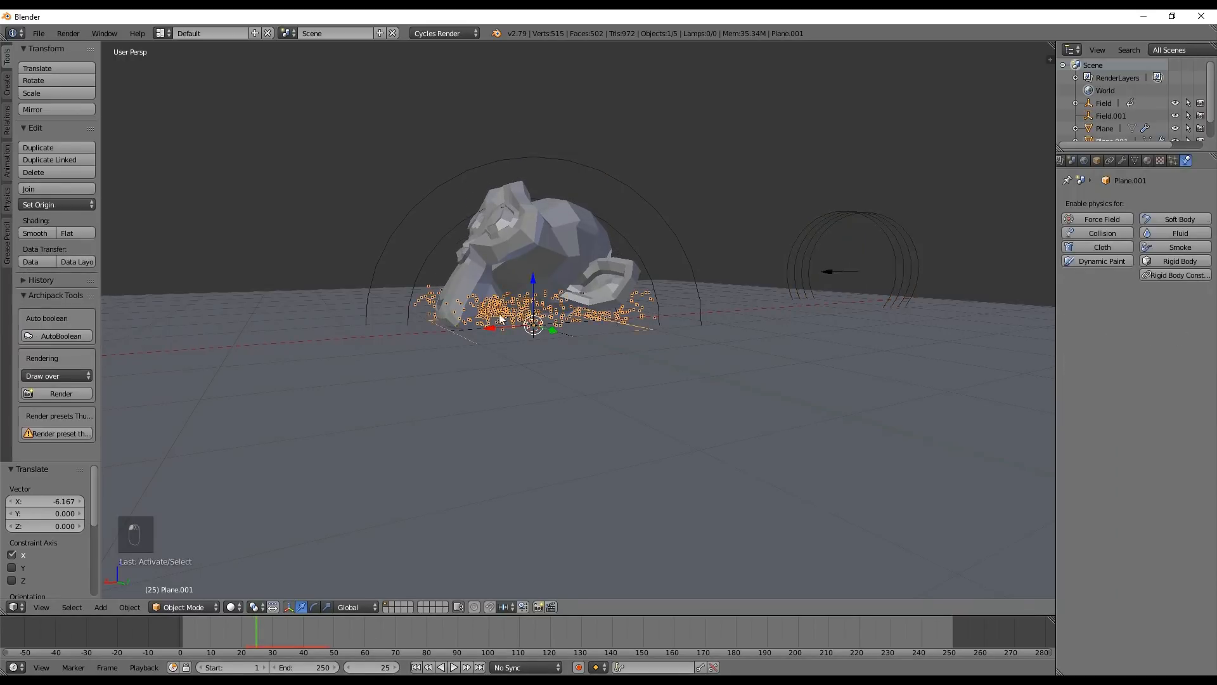
click(1175, 160)
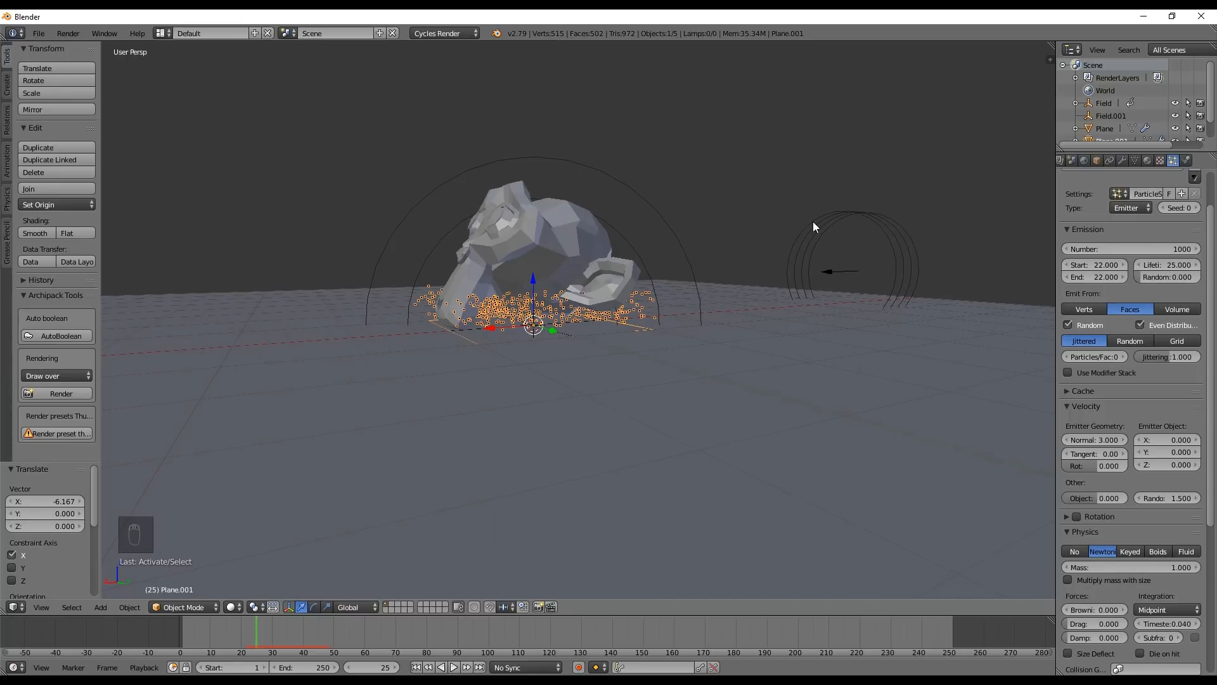
middle_drag(748, 251, 761, 260)
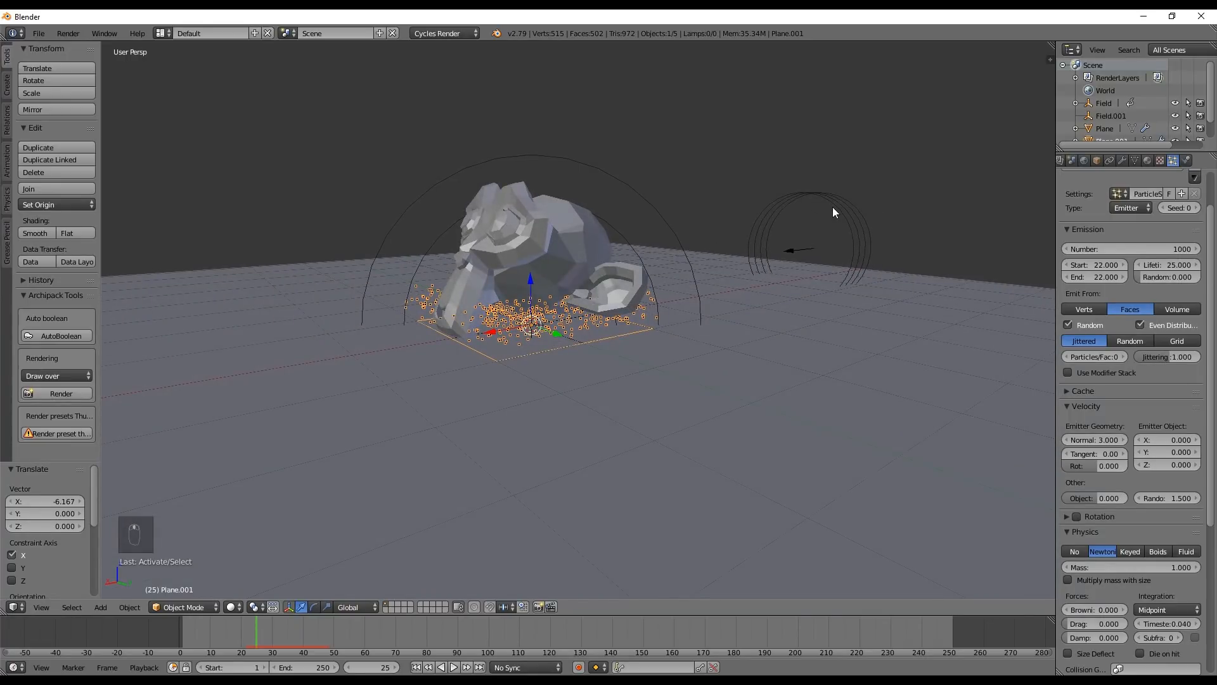
drag(251, 634, 249, 630)
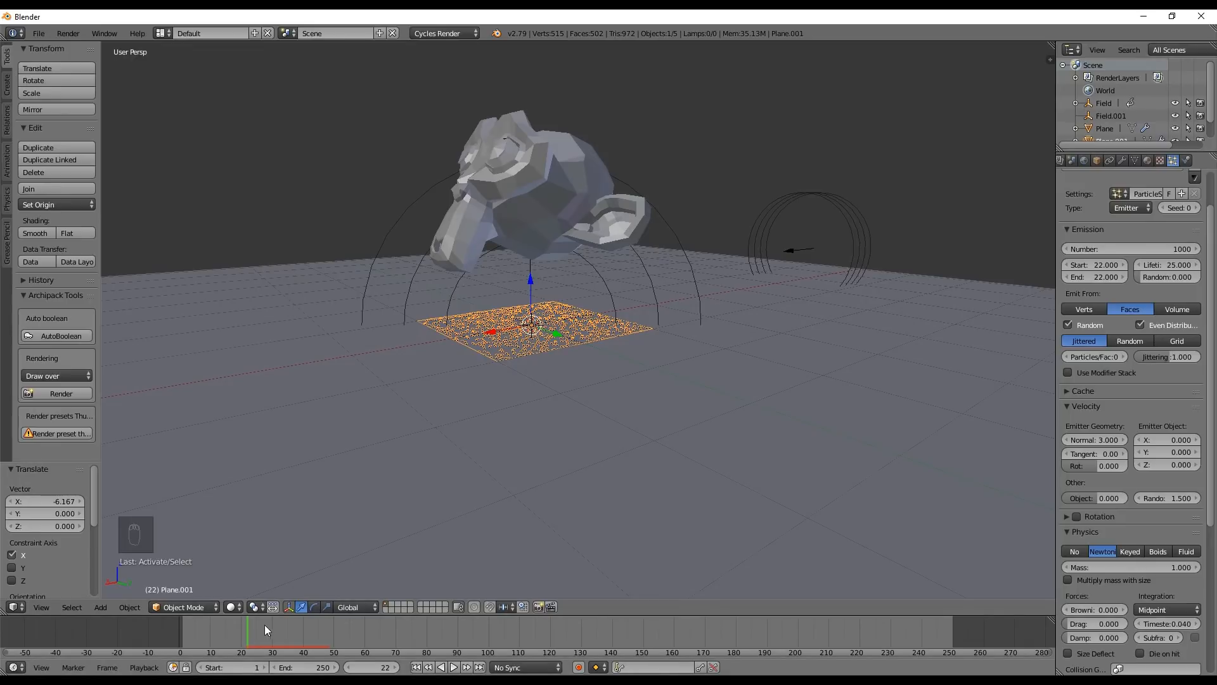
mouse_move(249, 631)
mouse_down()
mouse_move(253, 645)
mouse_move(266, 629)
mouse_move(325, 644)
mouse_move(216, 631)
mouse_move(256, 643)
mouse_up()
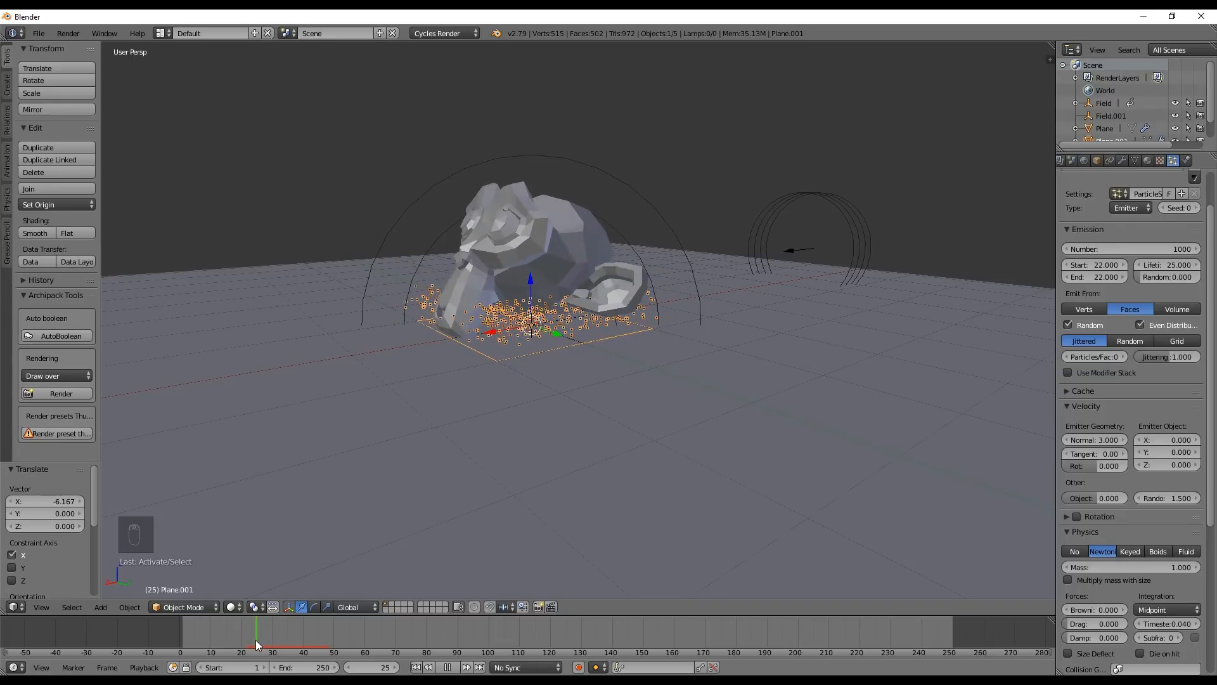
right_drag(257, 640, 257, 626)
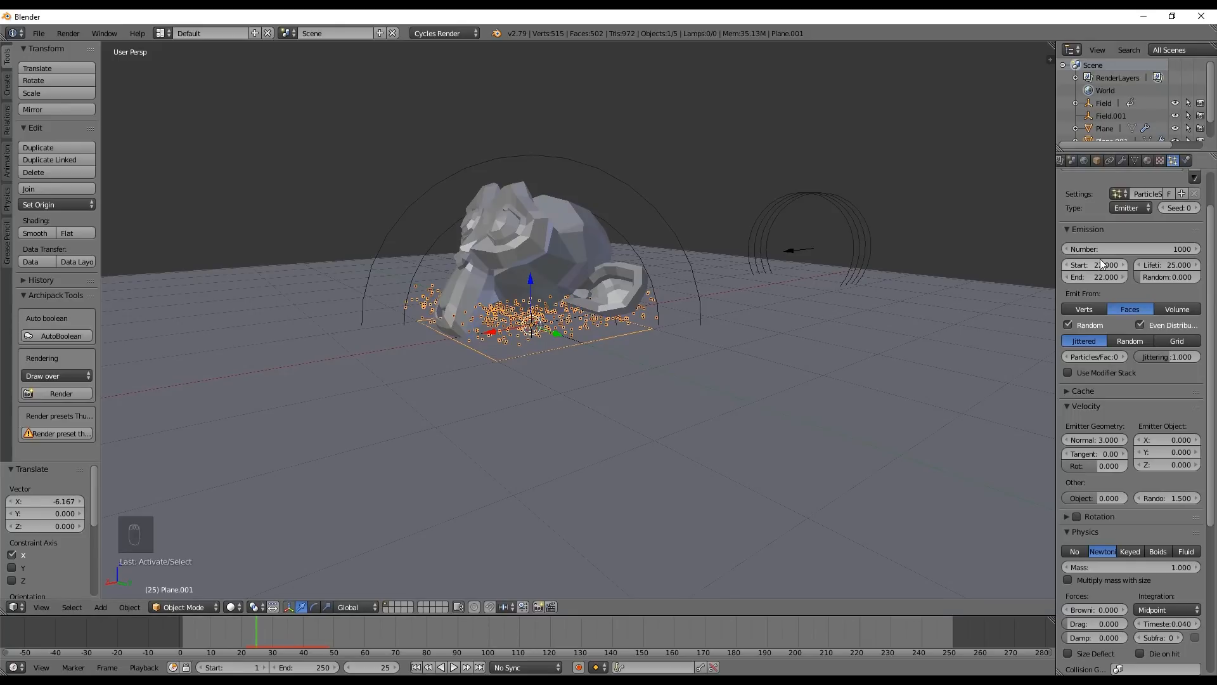
Set both the start and end frames of the plane's particle emission to 25
drag(1100, 260, 1100, 276)
key(Return)
click(1093, 277)
text(25)
click(1094, 263)
text(25)
key(Return)
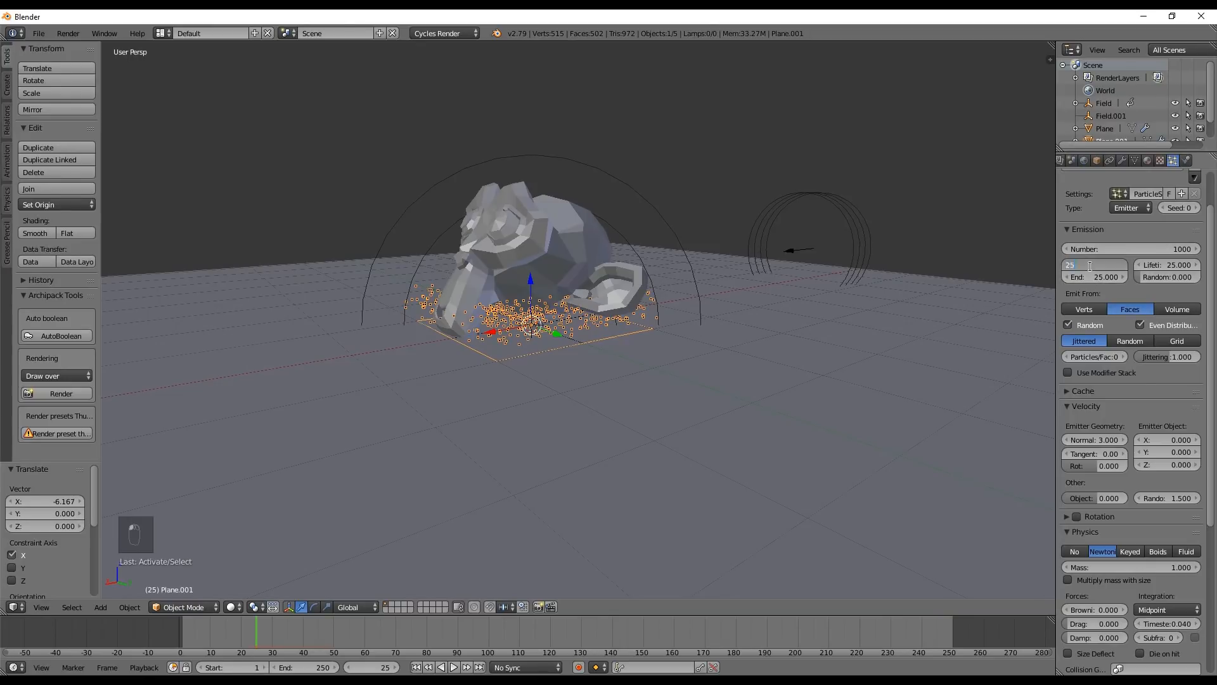
Replay the simulation from the start several times and examine the timing of the particle burst from different angles
click(415, 667)
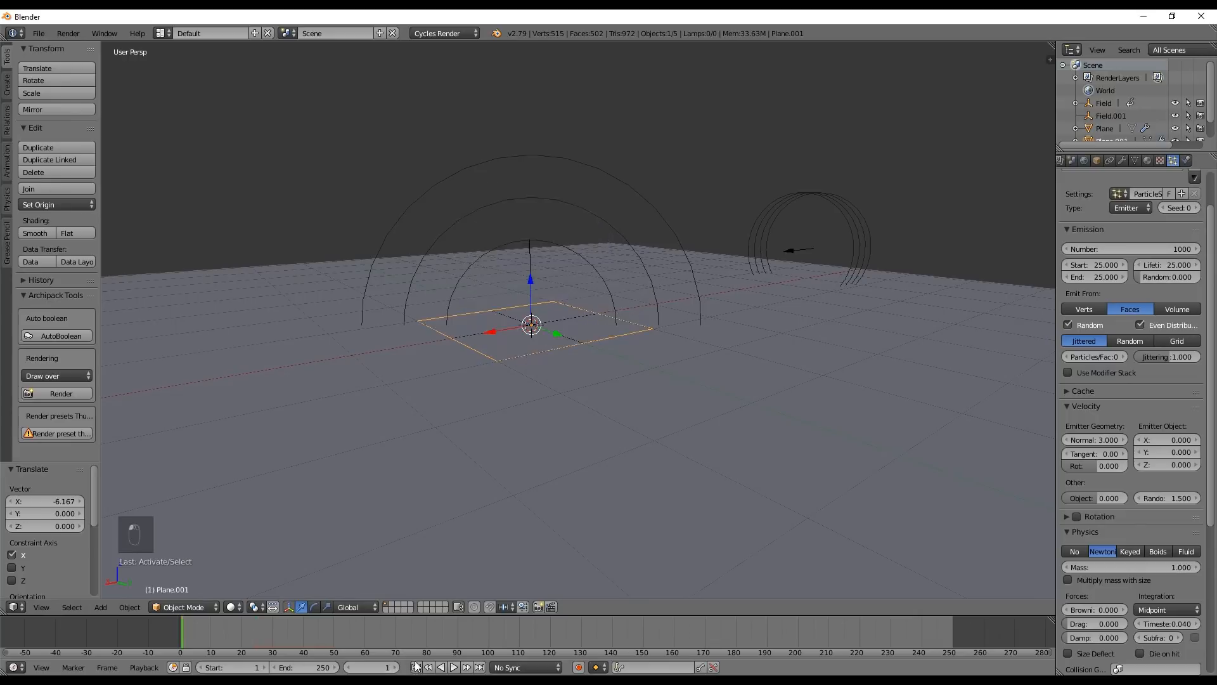
key(alt+a)
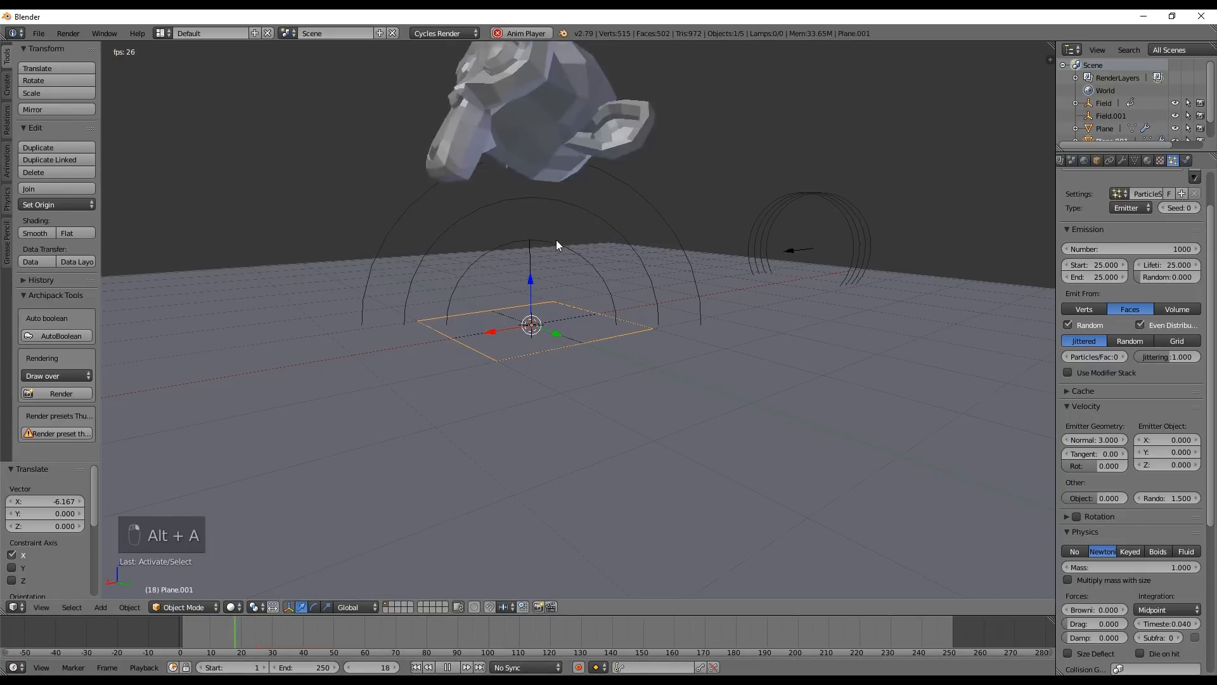
middle_drag(484, 264, 572, 315)
scroll(599, 314, down, 4)
key(alt+a)
key(shift+Left)
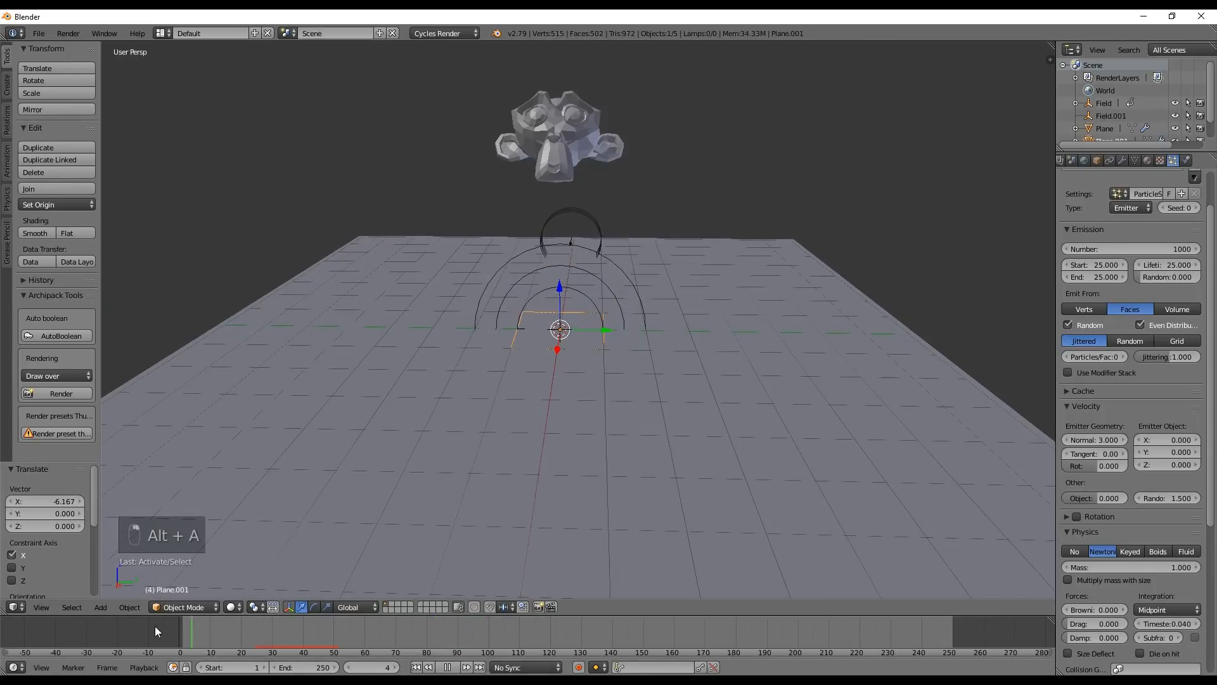
key(alt+a)
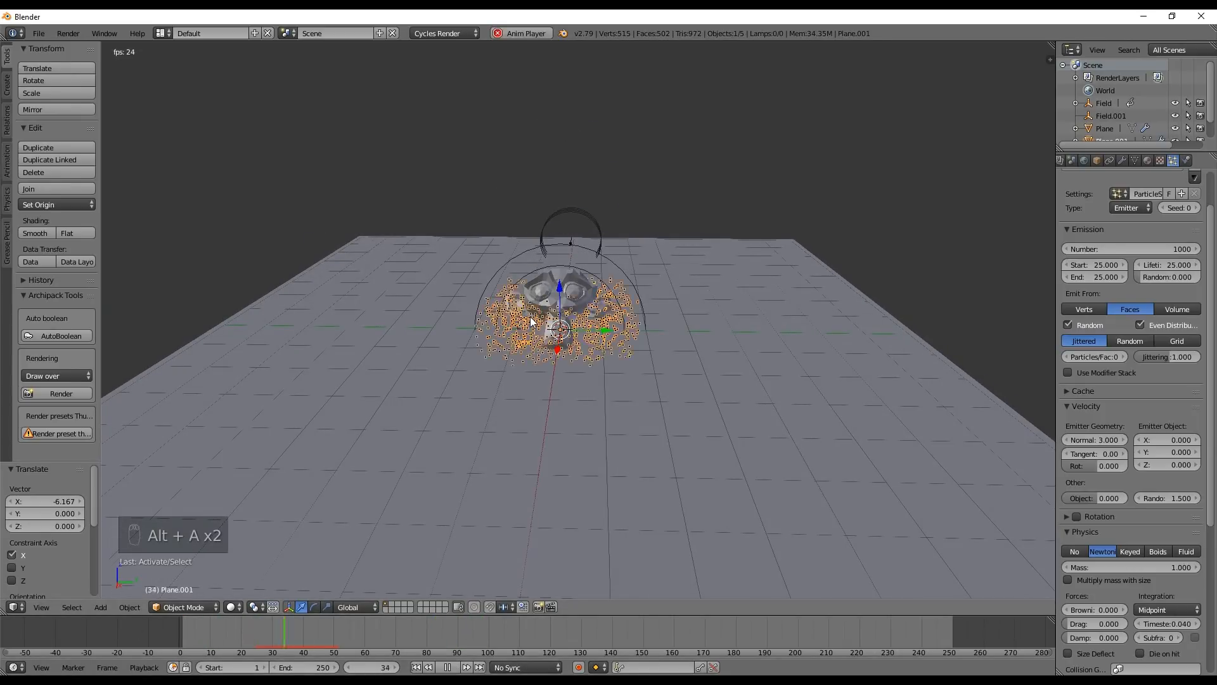
middle_drag(530, 317, 482, 359)
key(alt+a)
mouse_move(270, 647)
mouse_down()
mouse_move(170, 635)
mouse_move(287, 645)
mouse_up()
key(shift+Left)
key(alt+a)
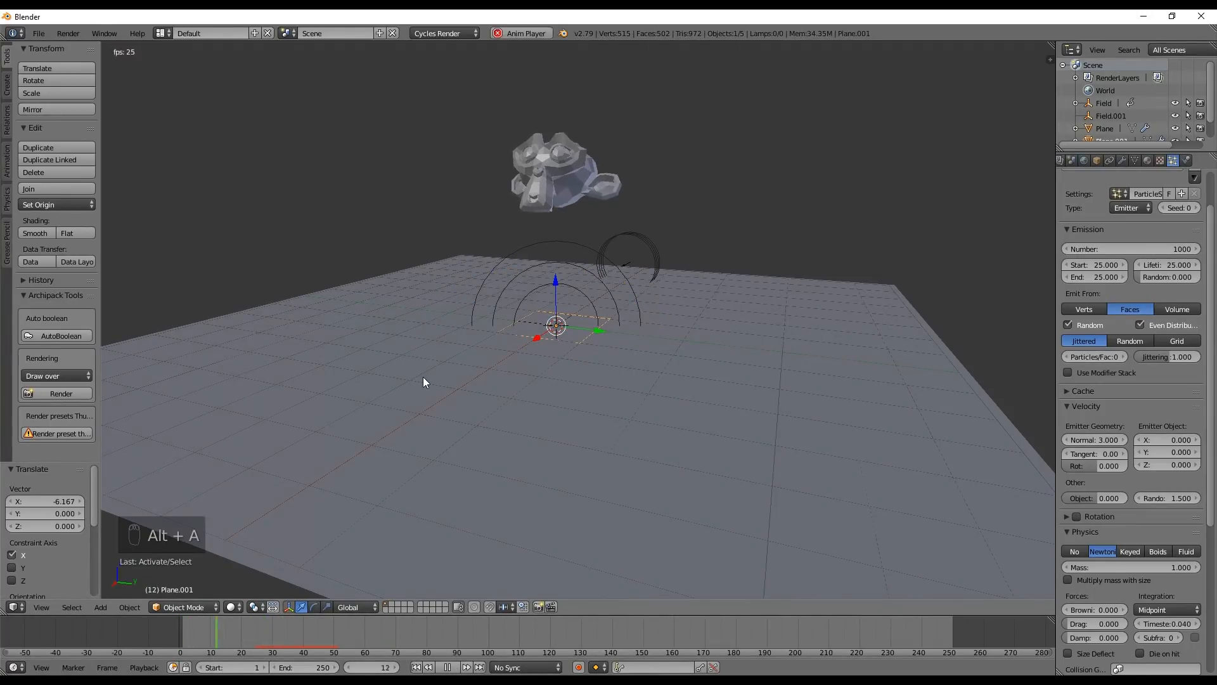
key(alt+a)
Set the particle emission's start frame to 24 and replay the simulation from the beginning to check the burst
right_drag(261, 641, 257, 640)
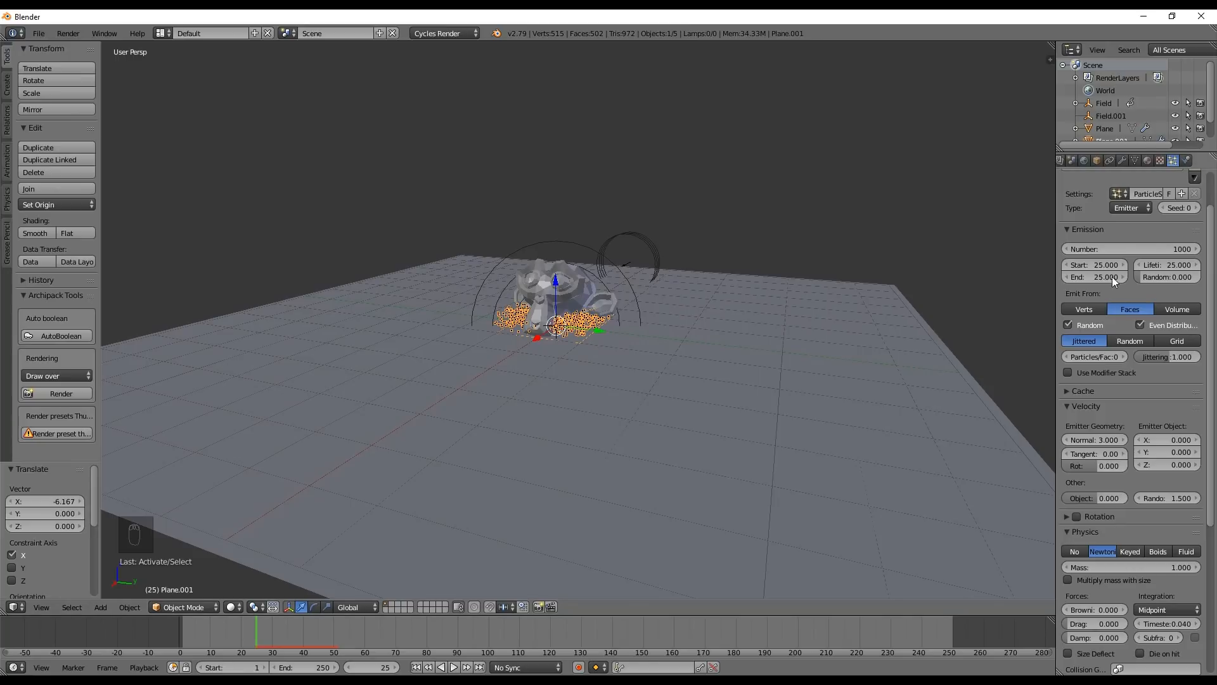
text(2)
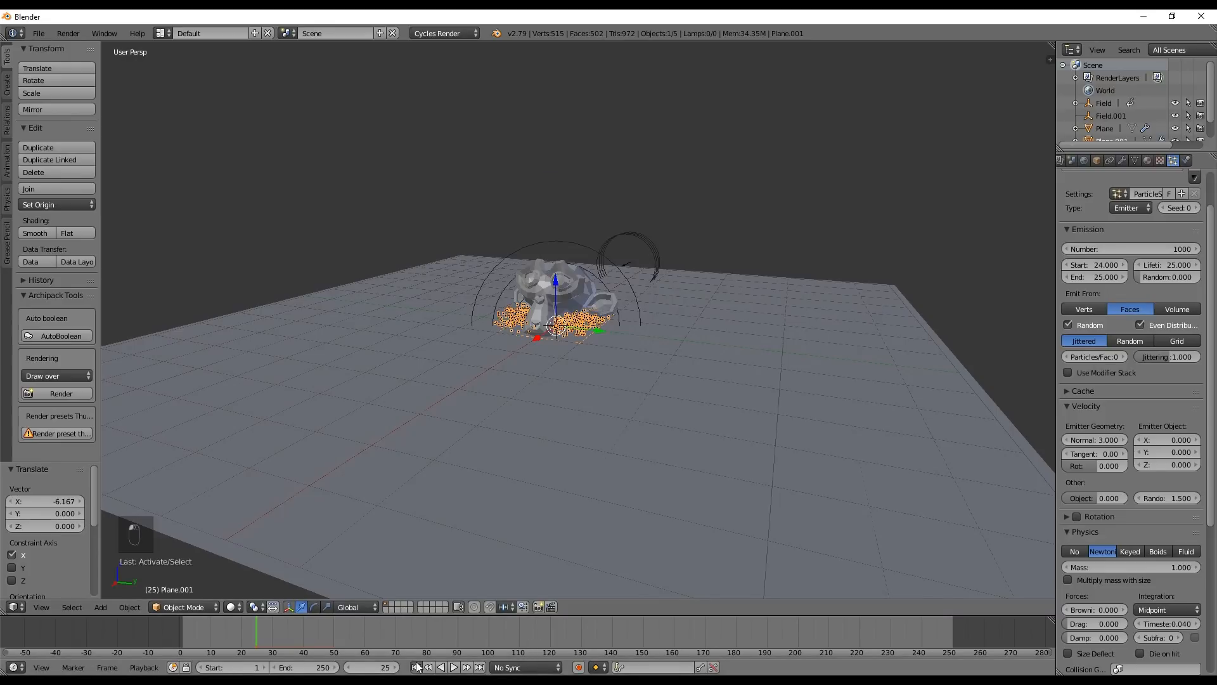
key(shift+Left)
key(alt+a)
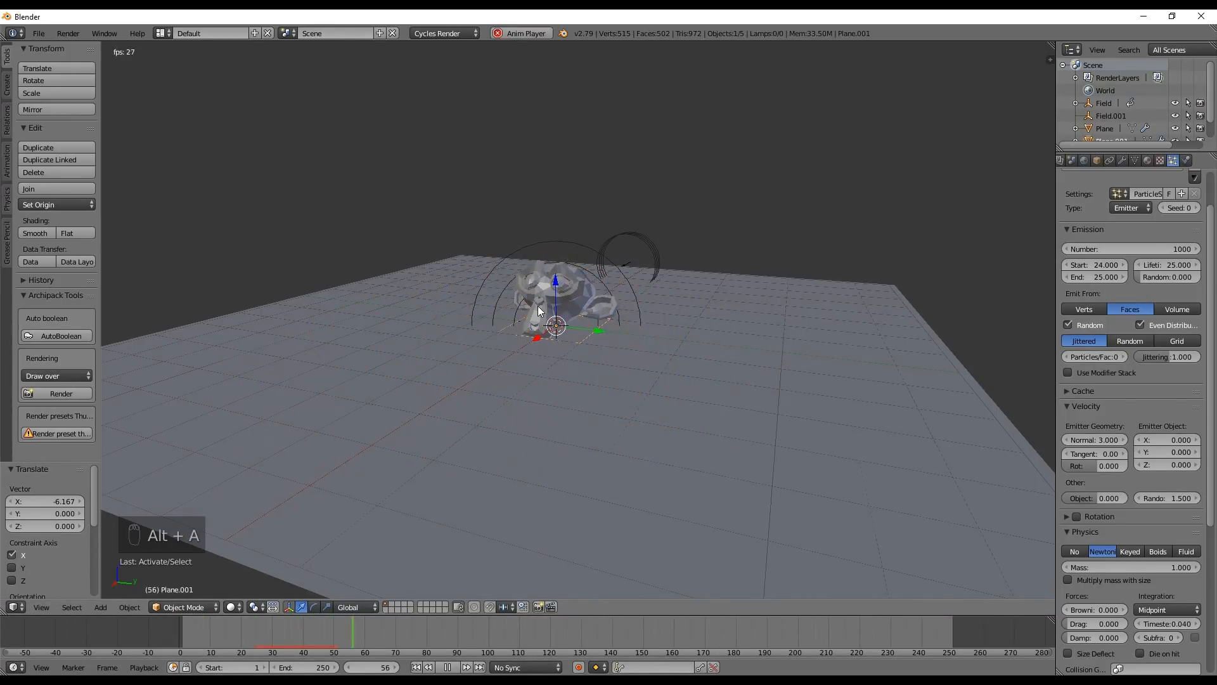
key(alt+a)
drag(321, 643, 123, 641)
key(alt+a)
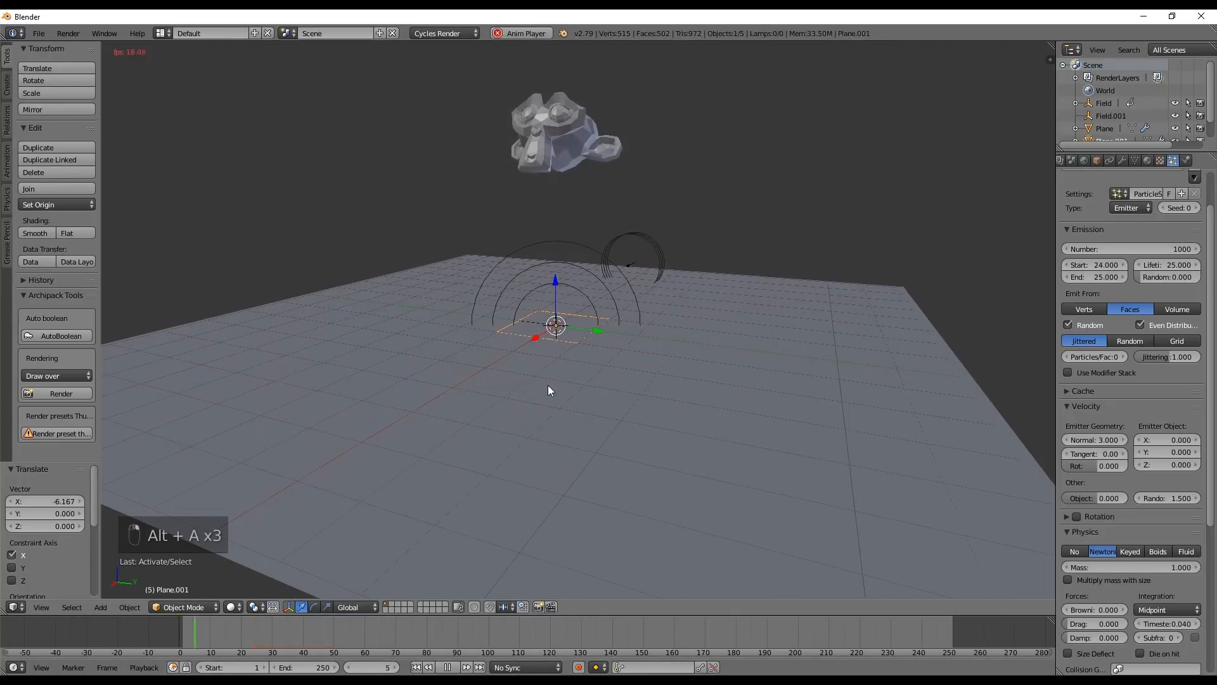
middle_drag(548, 386, 659, 272)
key(alt+a)
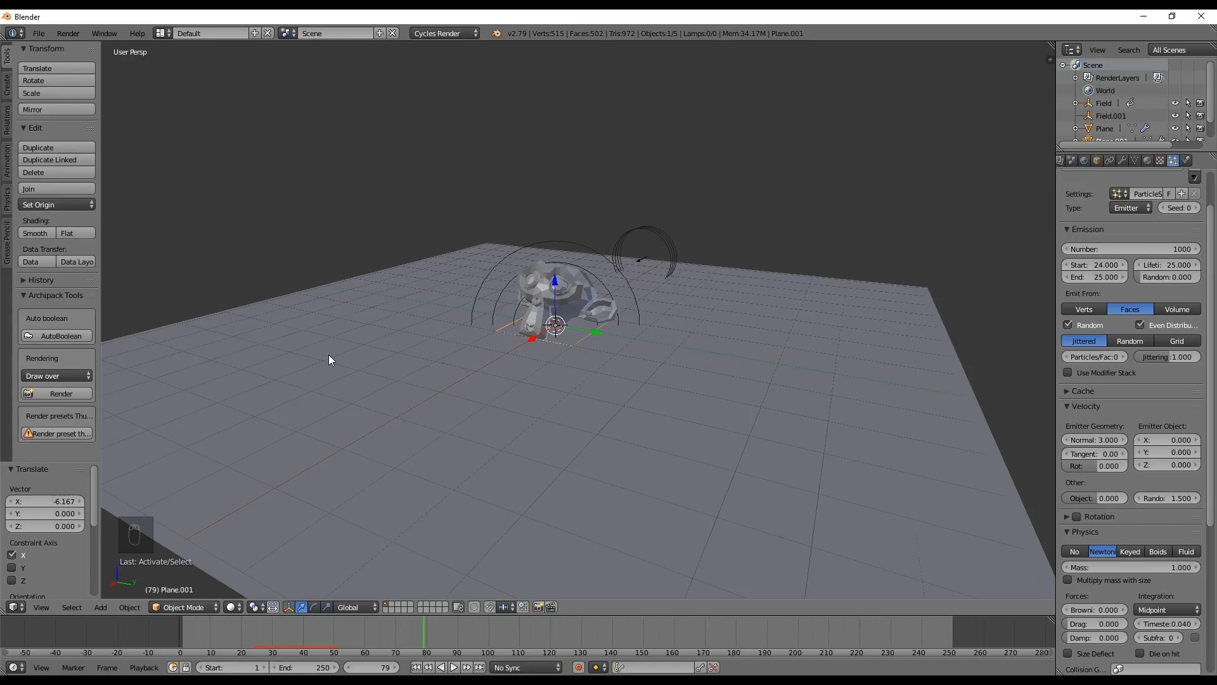
Save the scene as monkey.blend and apply Quick Smoke to the emitter plane
key(ctrl+s)
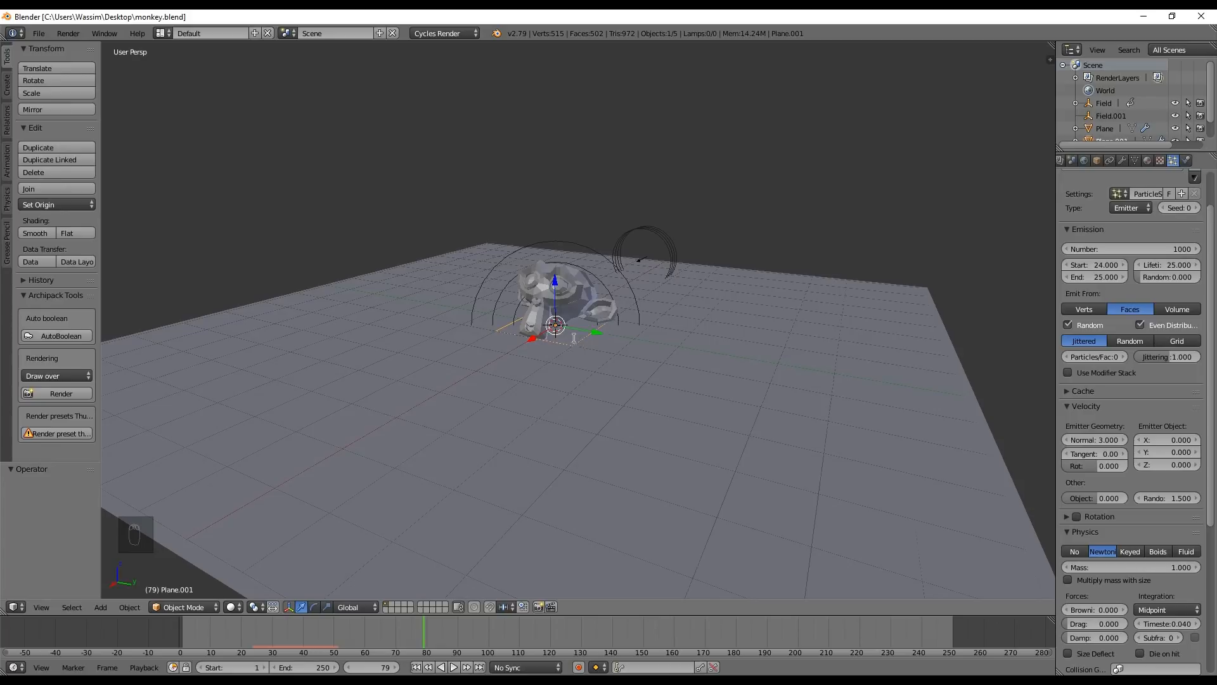
key(space)
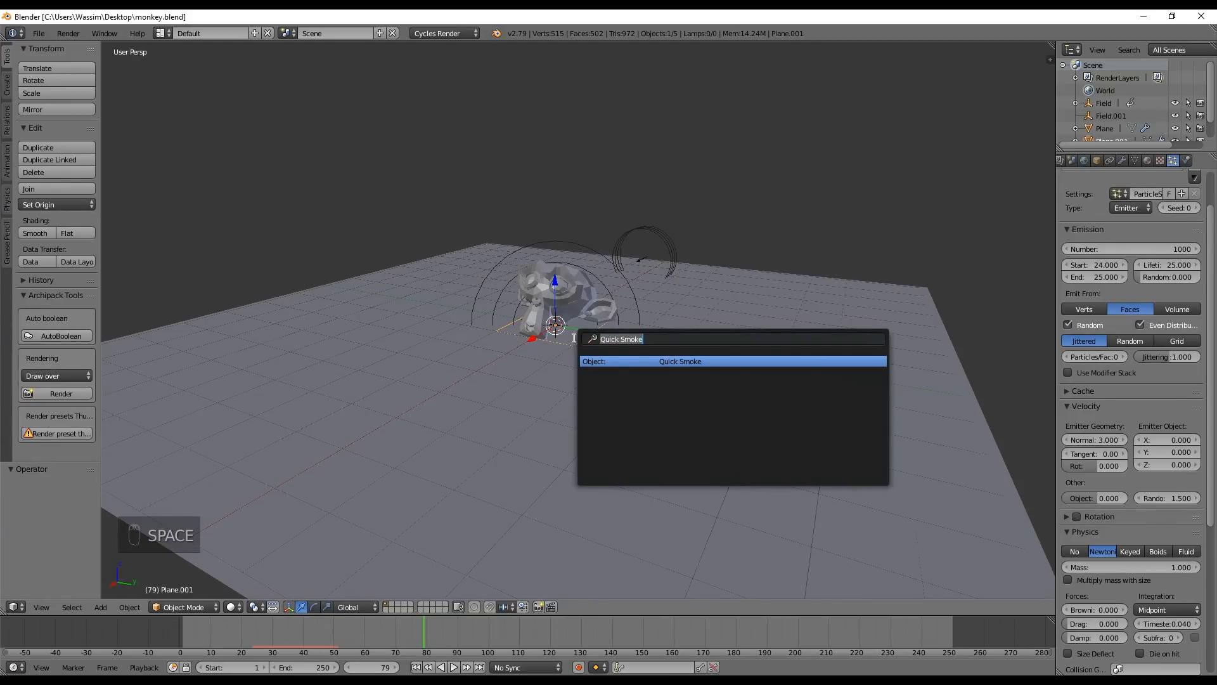
click(679, 363)
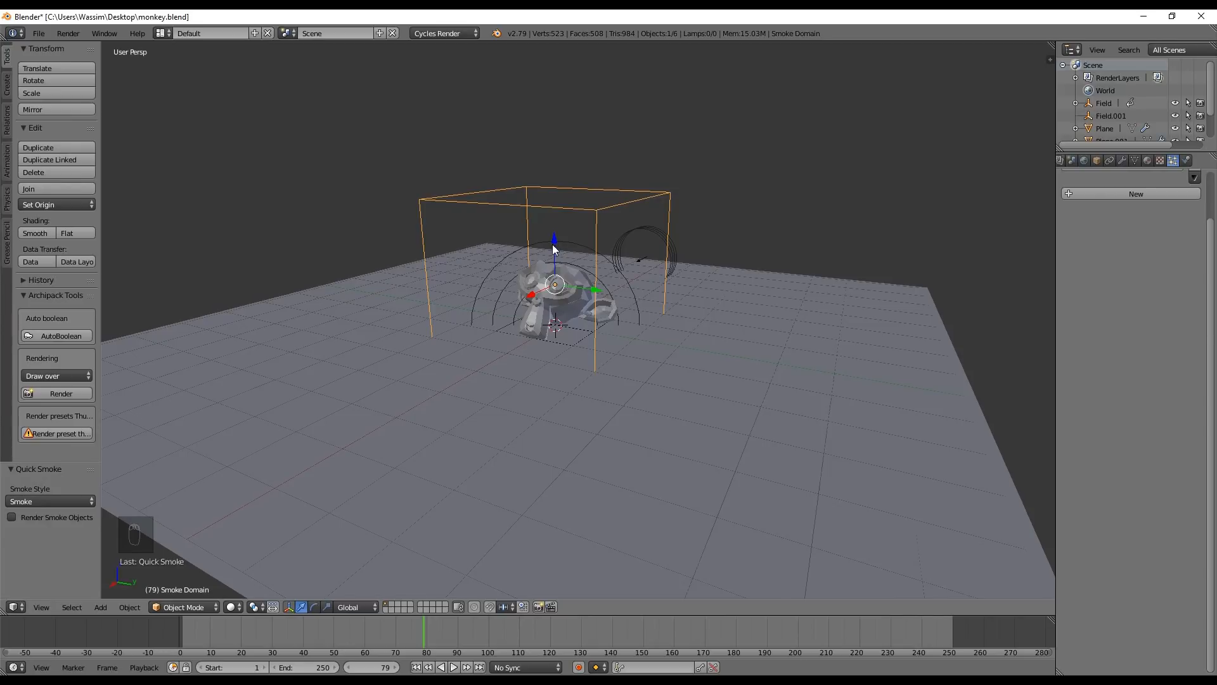
Raise the smoke domain about 1 unit along the Z axis
key(g)
key(z)
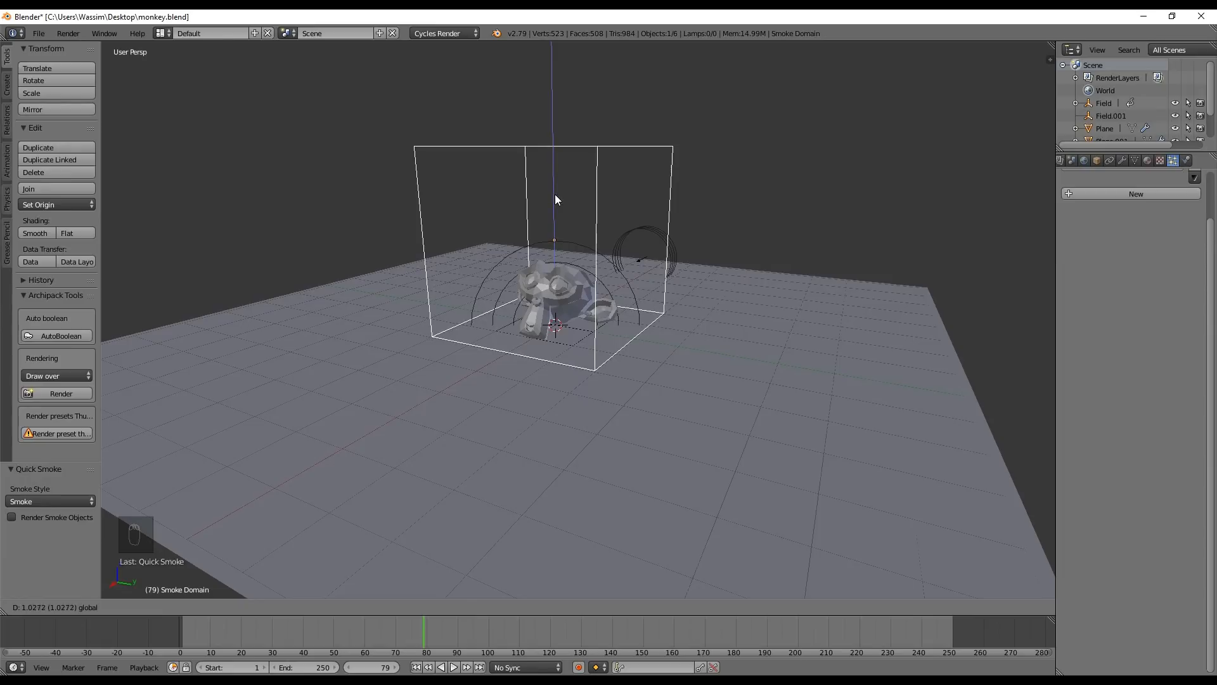
click(551, 195)
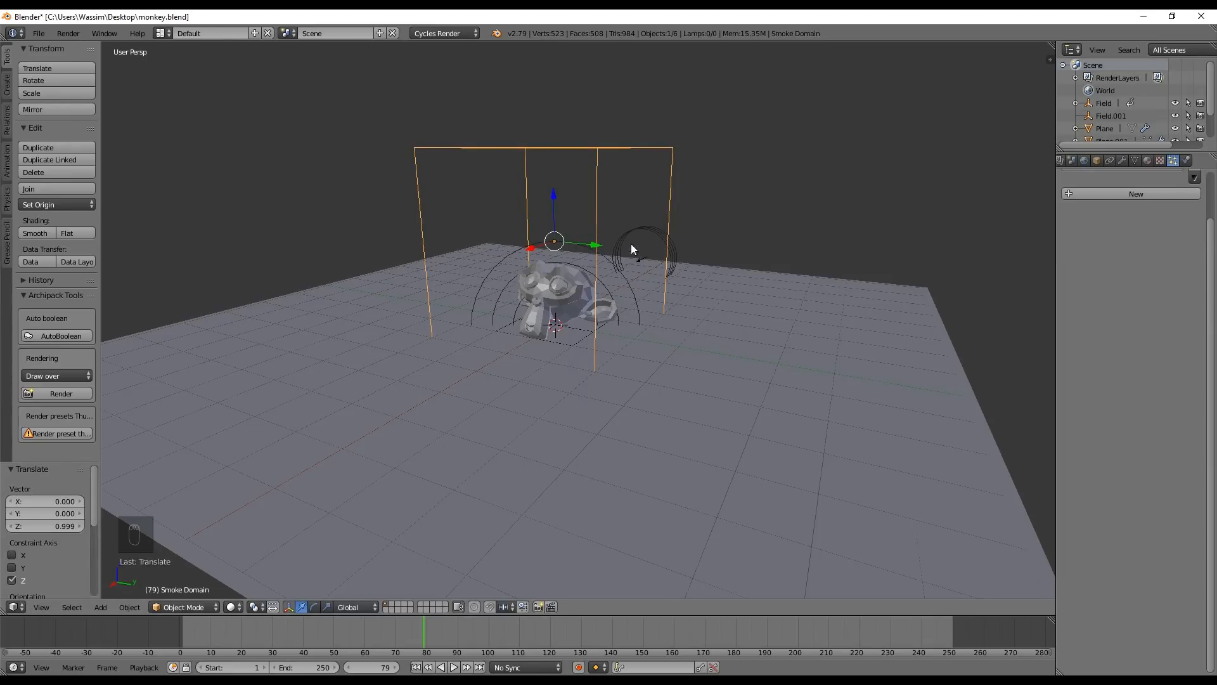
Scale the smoke domain about 2.335 times along X and shift it about 1.479 units along X
middle_drag(630, 244, 591, 347)
key(s)
key(x)
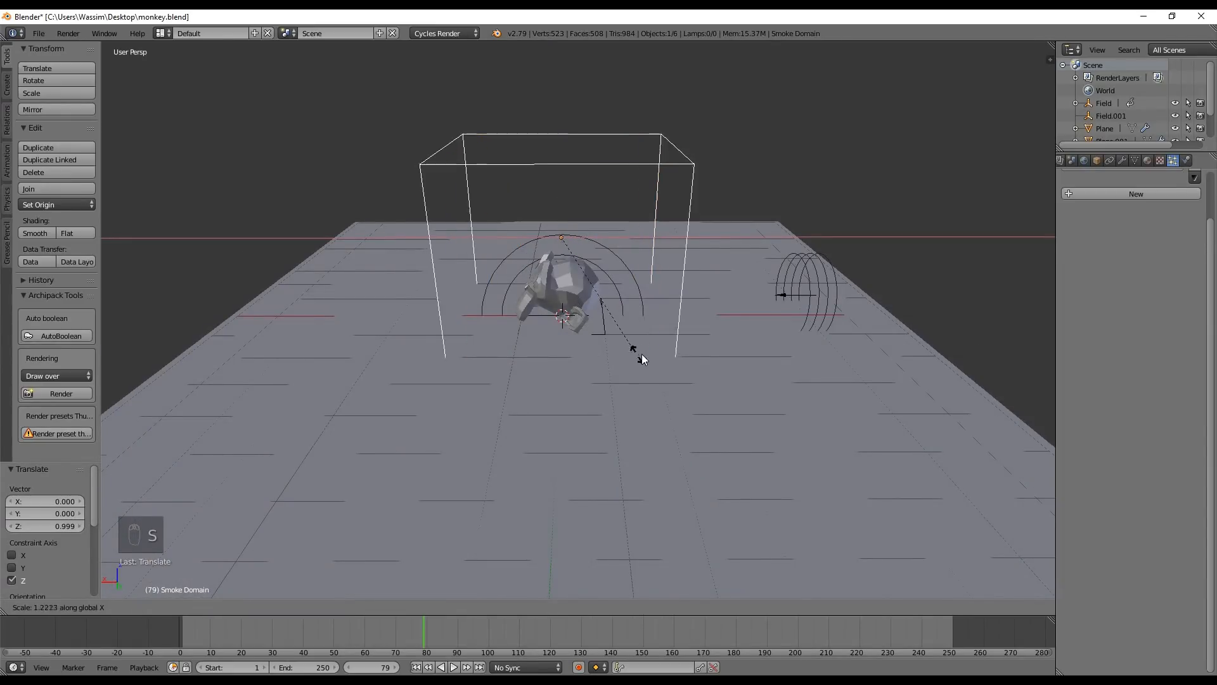
click(792, 358)
key(g)
key(x)
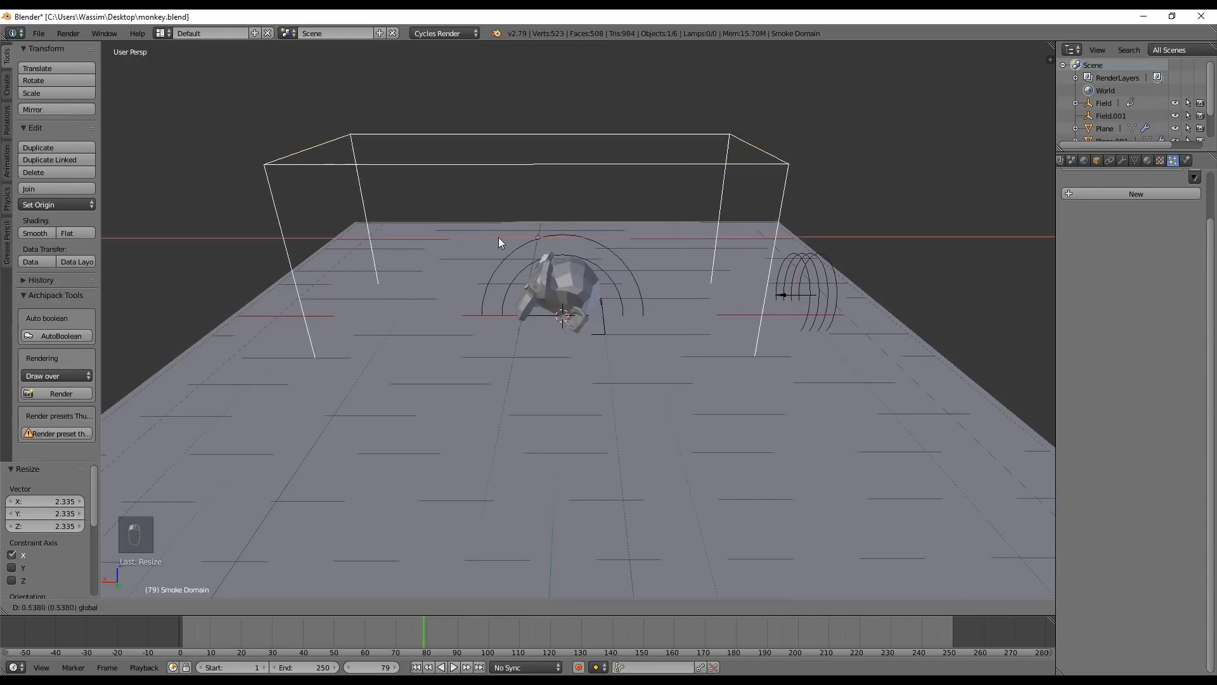
click(465, 235)
Scale the smoke domain about 2.2 times along Y and about 1.003 times along Z
key(s)
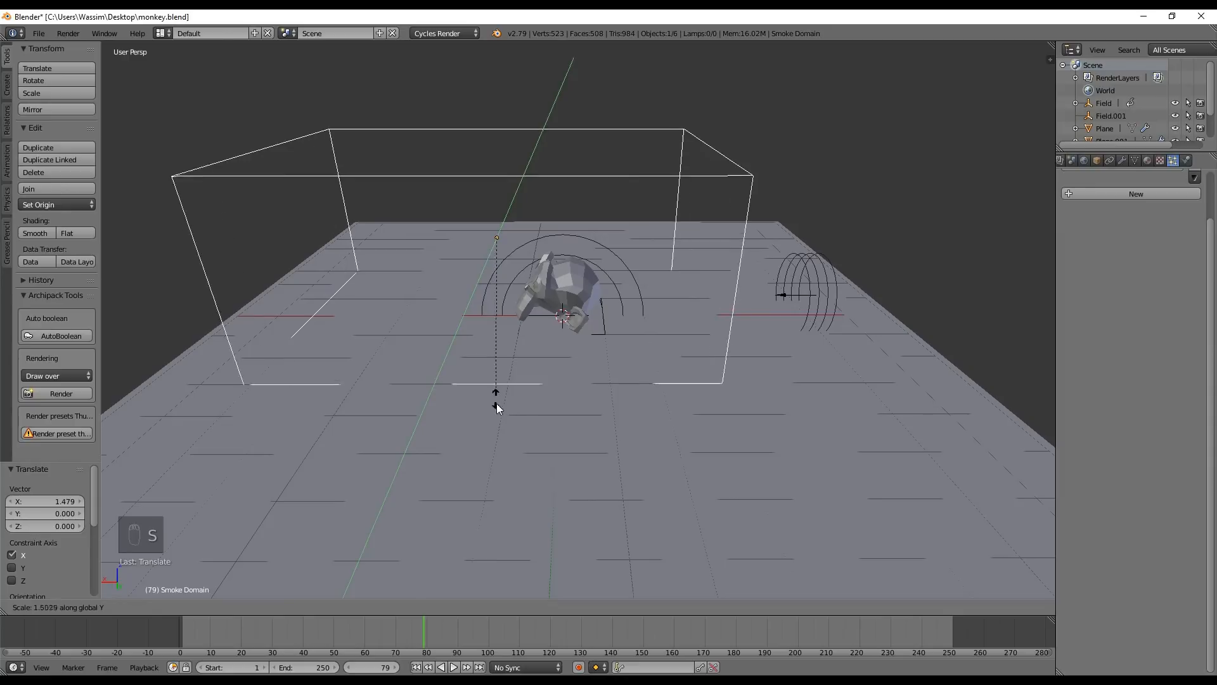
click(506, 492)
key(s)
key(z)
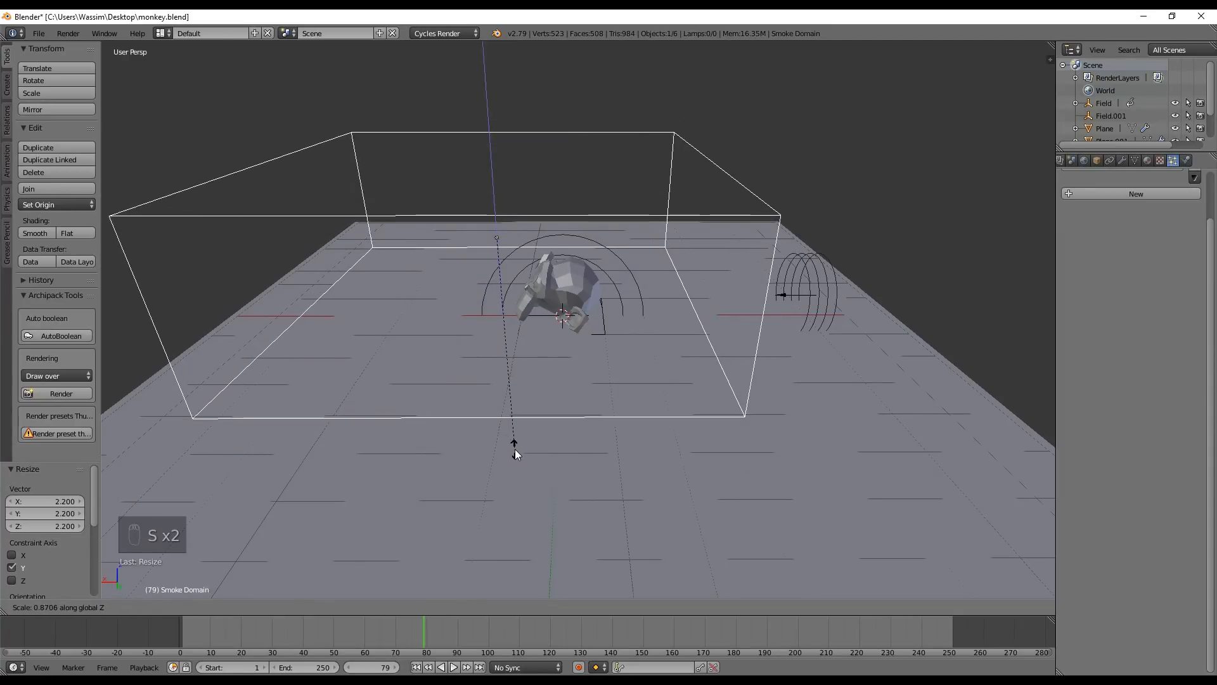
click(531, 485)
Scrub and replay the simulation from the start to examine how smoke rises from the plane with the particles
middle_drag(381, 313, 686, 340)
right_drag(171, 625, 289, 623)
drag(289, 624, 168, 656)
middle_drag(593, 327, 380, 283)
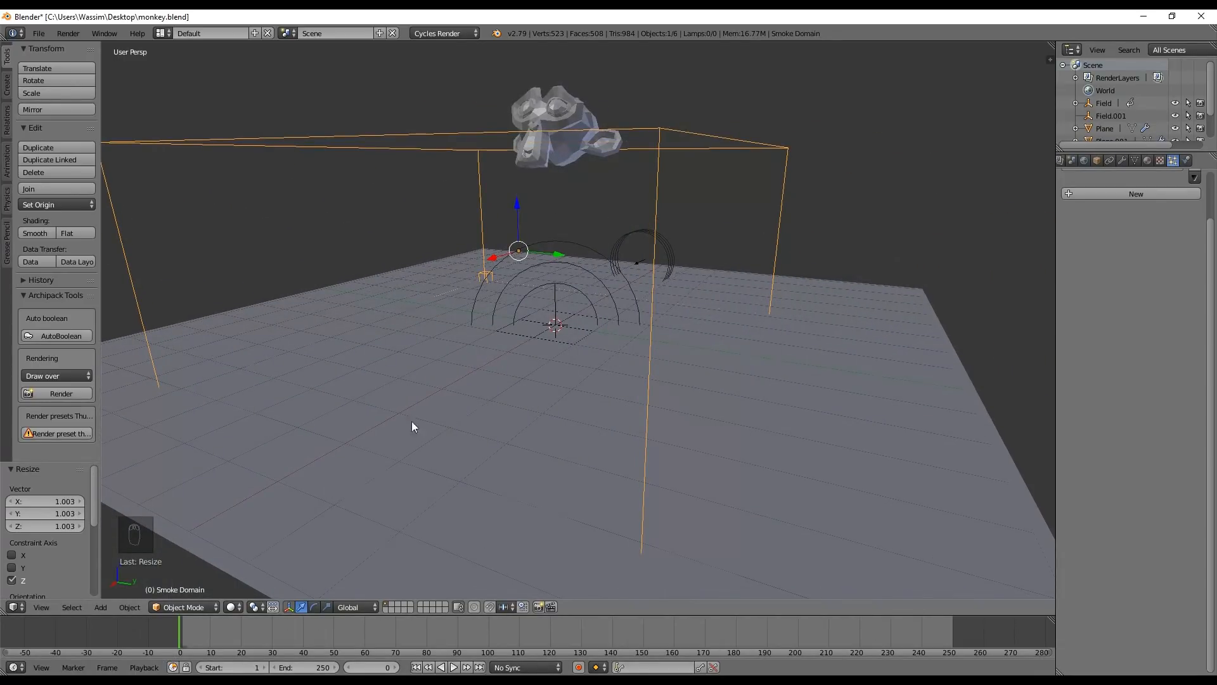
key(alt+a)
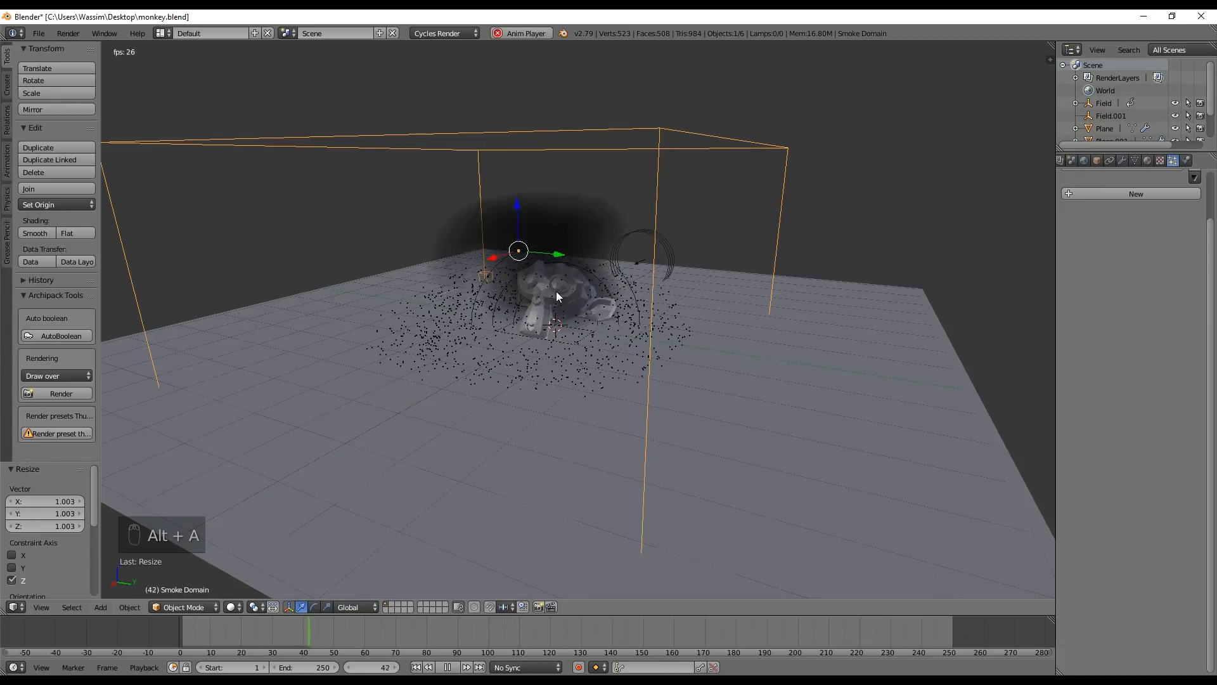
key(alt+a)
drag(244, 622, 112, 643)
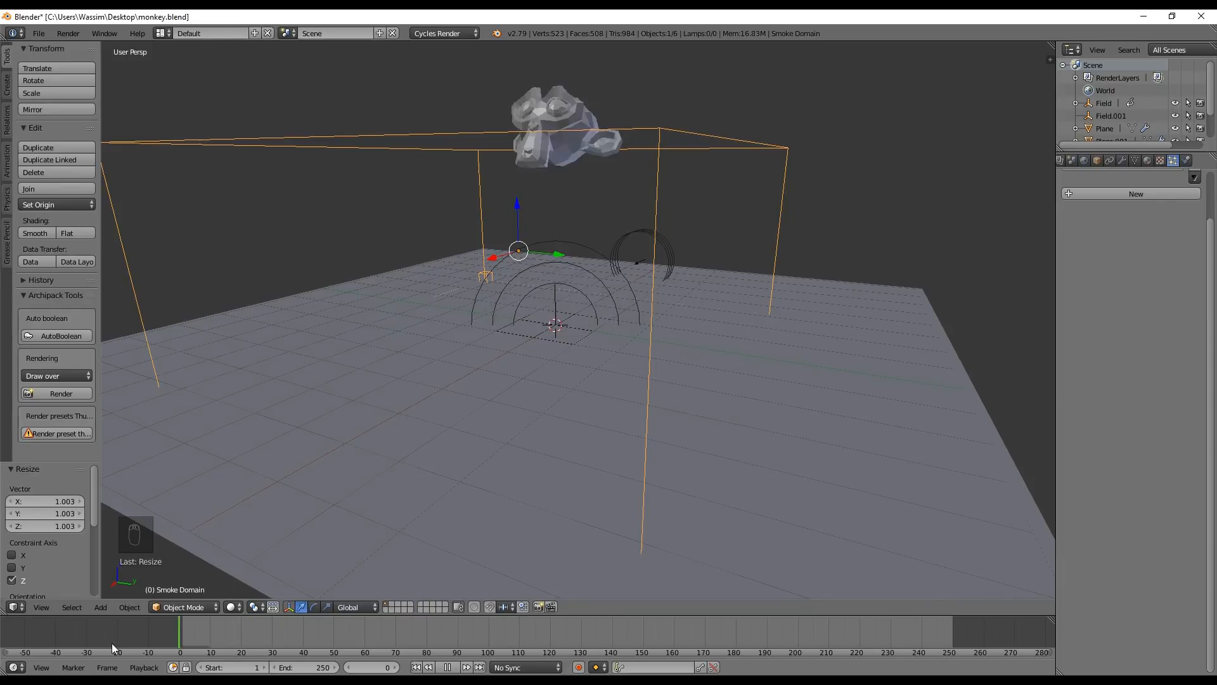
key(alt+a)
key(alt+a)
Change the emitter plane's smoke flow source to Particle System and assign its existing particle system
right_click(561, 339)
right_click(573, 337)
right_click(570, 344)
right_click(569, 341)
right_click(569, 341)
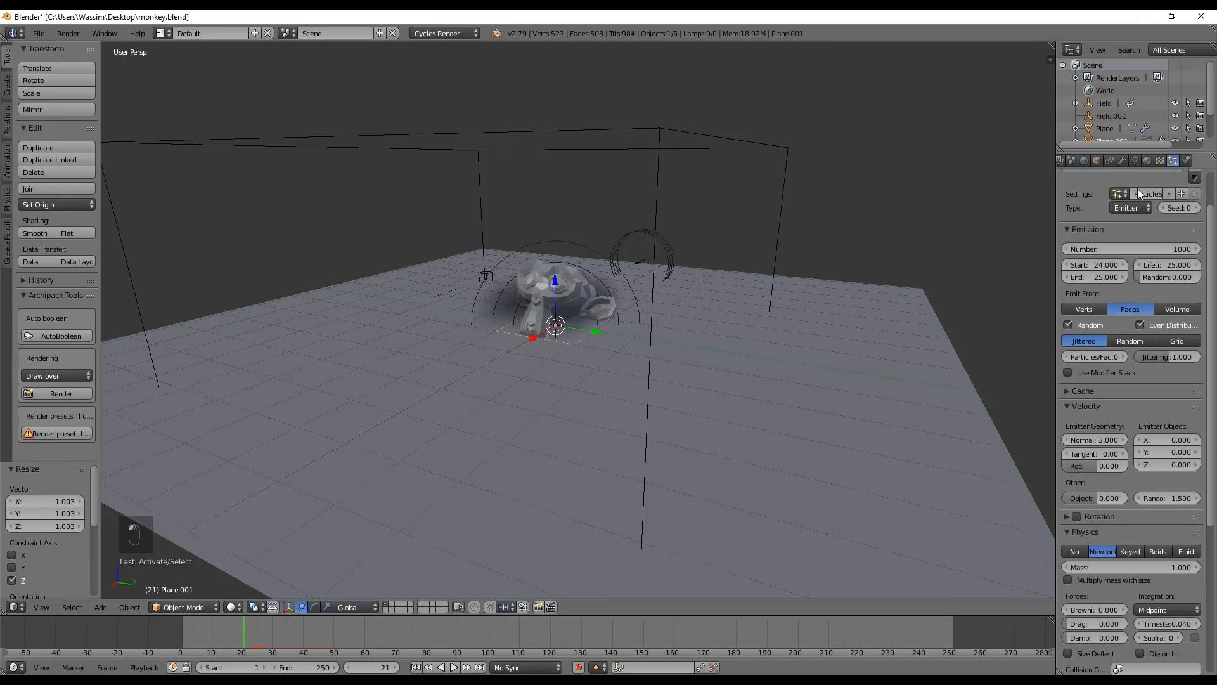
click(1186, 160)
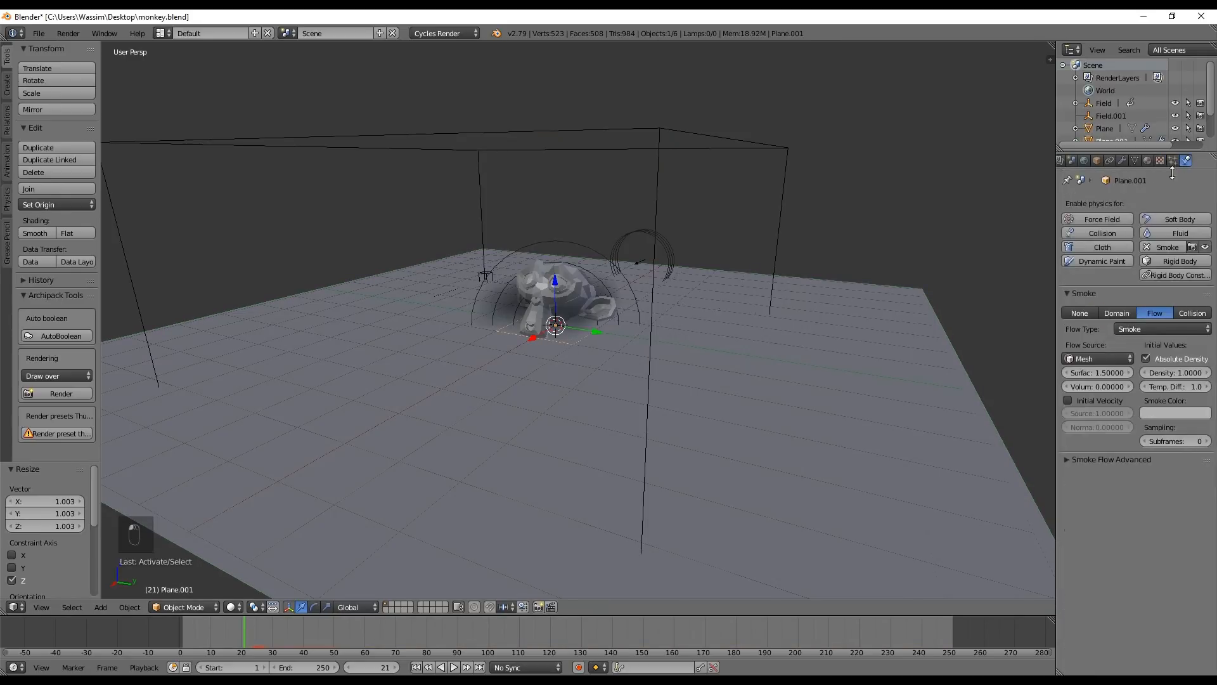
click(1094, 358)
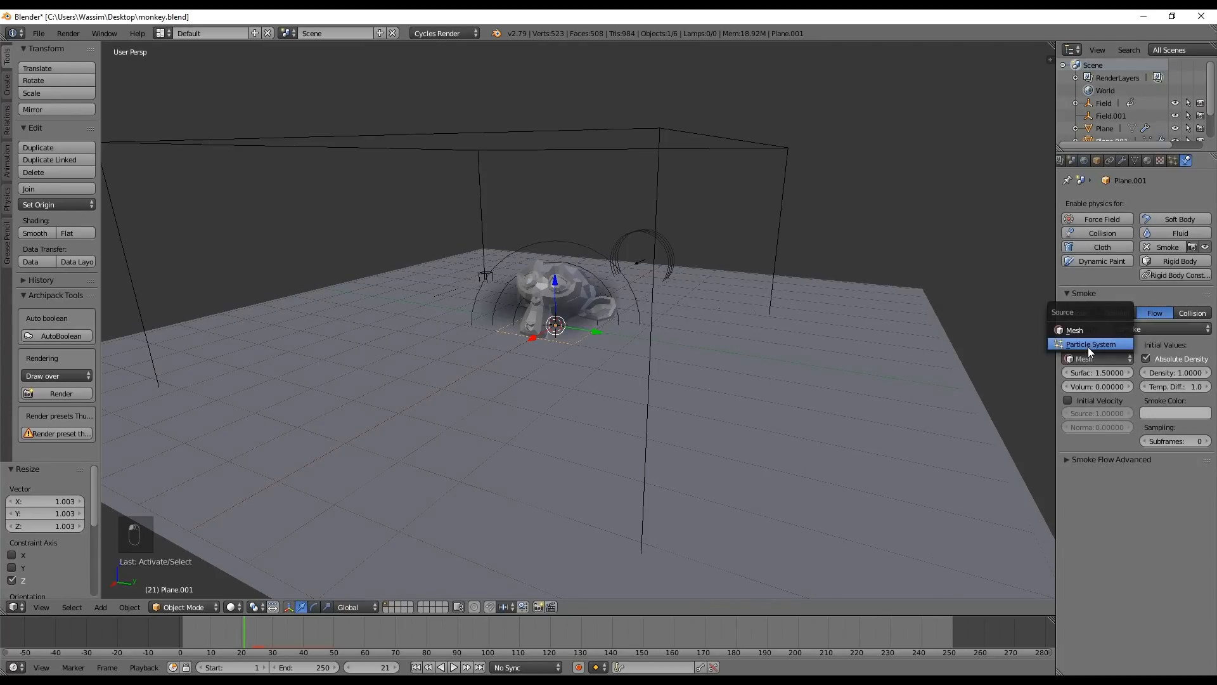
click(1086, 347)
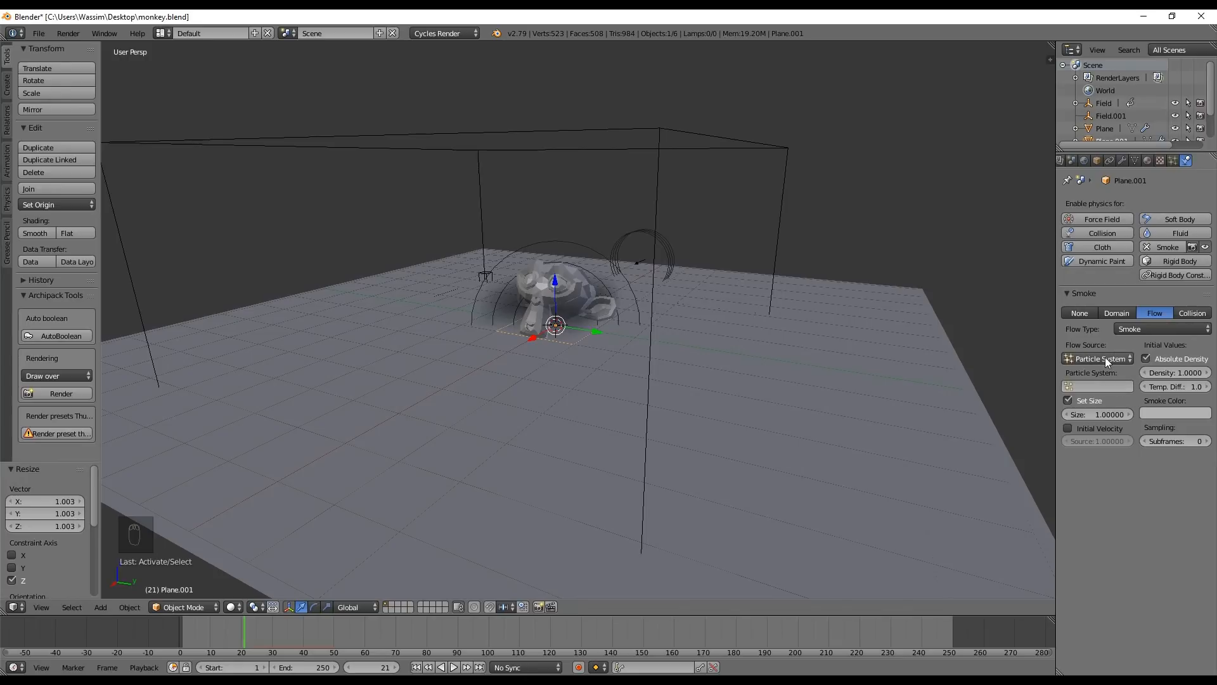
click(1098, 386)
click(1113, 404)
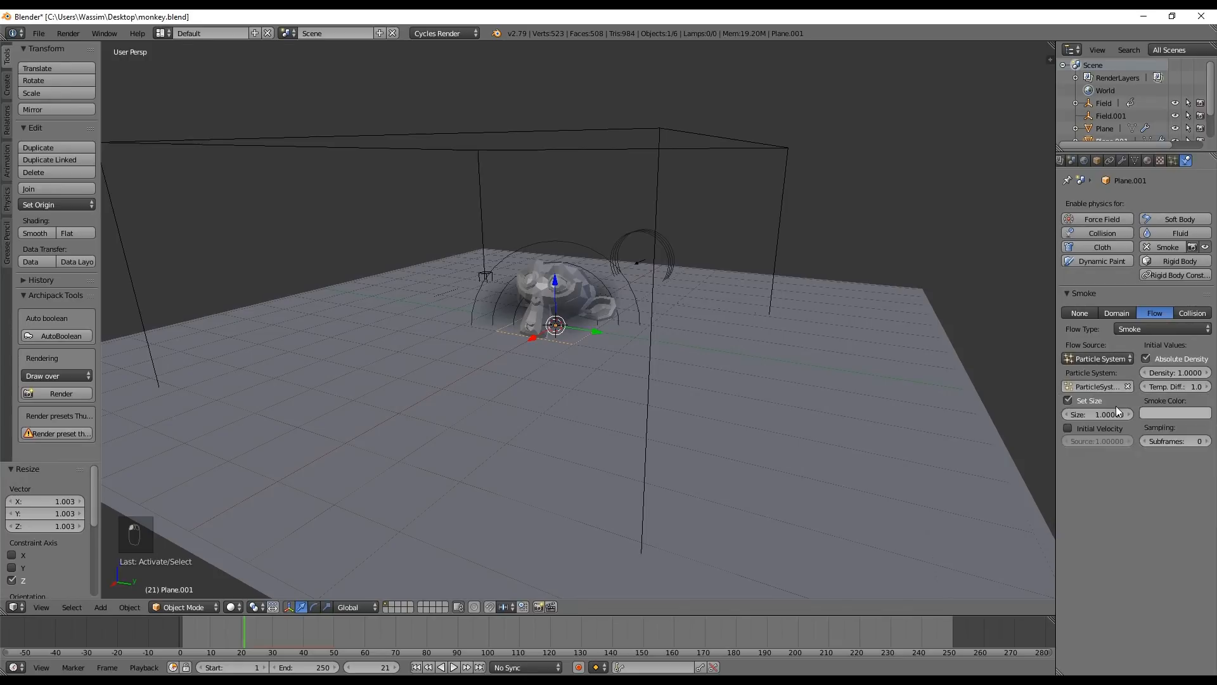
Play the simulation from the start to examine the smoke emitted by the particles at impact
click(179, 640)
key(alt+a)
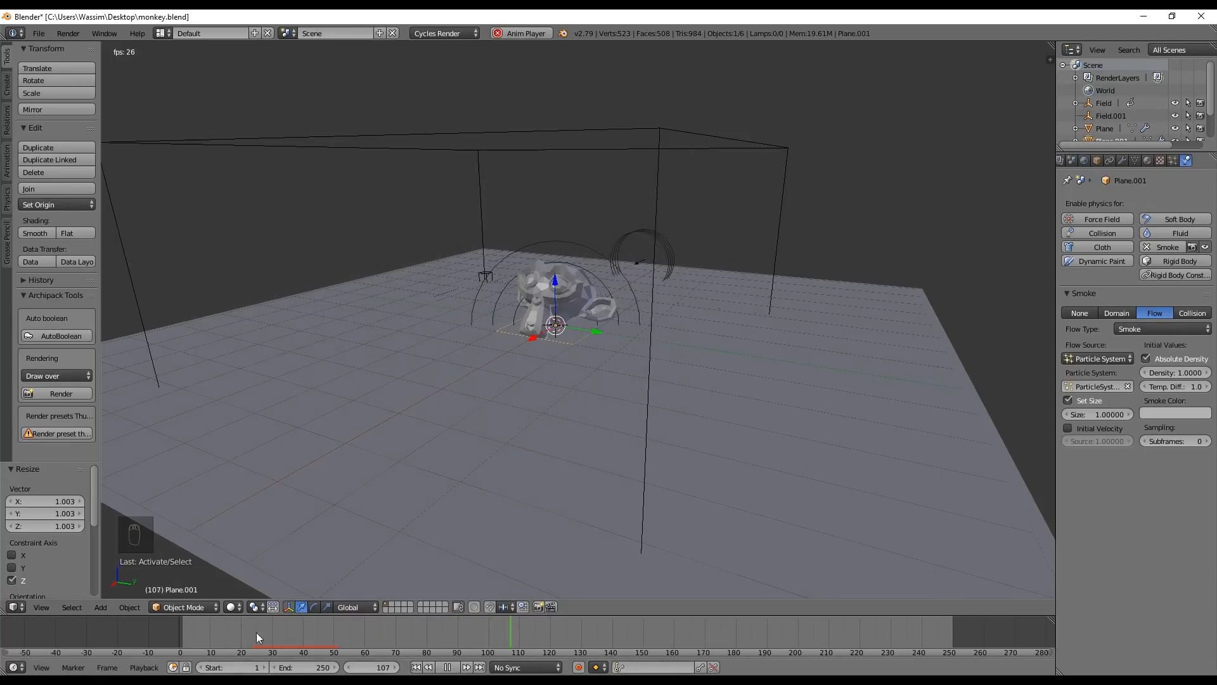
drag(201, 630, 158, 628)
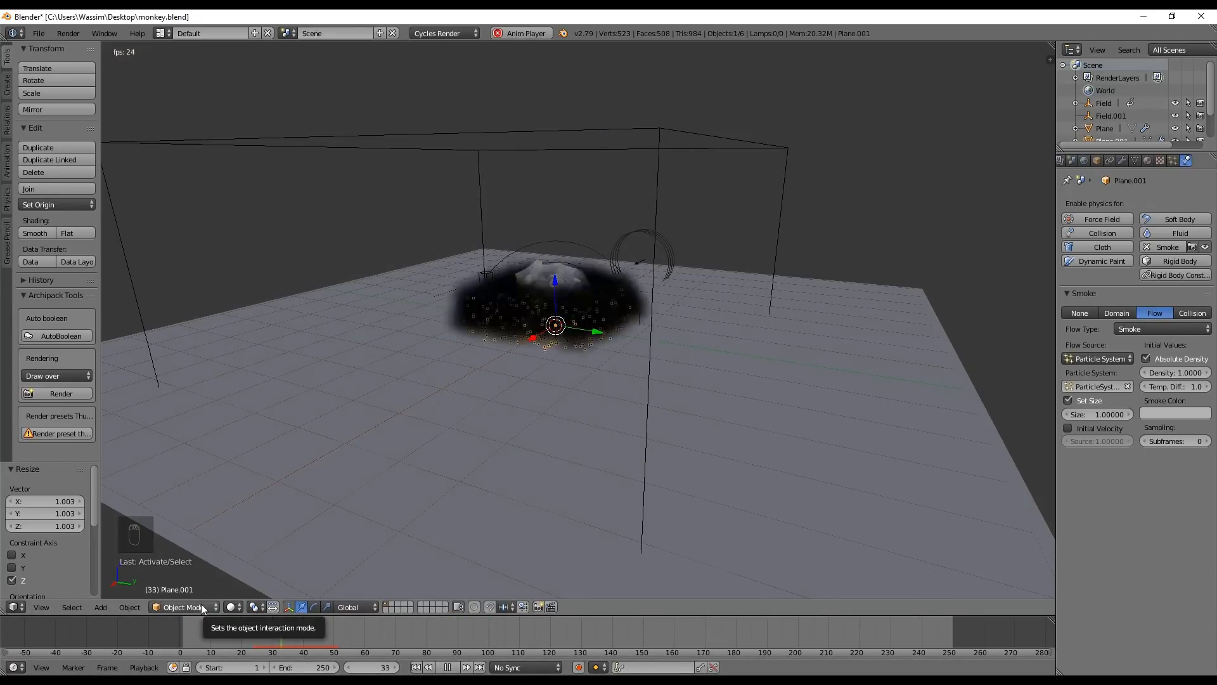
Play and scrub the simulation to frame 43 to examine the smoke burst, and save the file
key(alt+a)
middle_drag(495, 372, 406, 527)
key(alt+a)
drag(287, 637, 314, 656)
key(Escape)
mouse_move(557, 367)
middle_down()
mouse_move(523, 345)
mouse_move(568, 376)
mouse_move(561, 349)
middle_up()
key(ctrl+s)
Preview the smoke in rendered shading, return to solid shading and examine the cloud from another angle
key(shift+a)
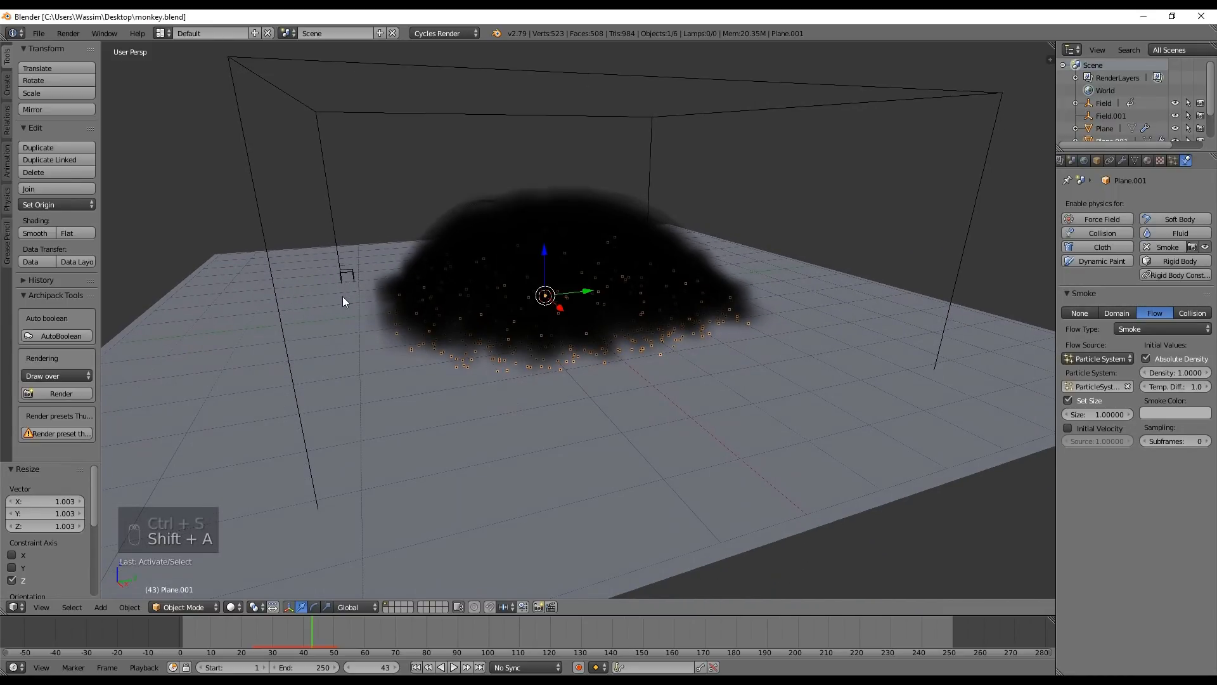
key(shift+z)
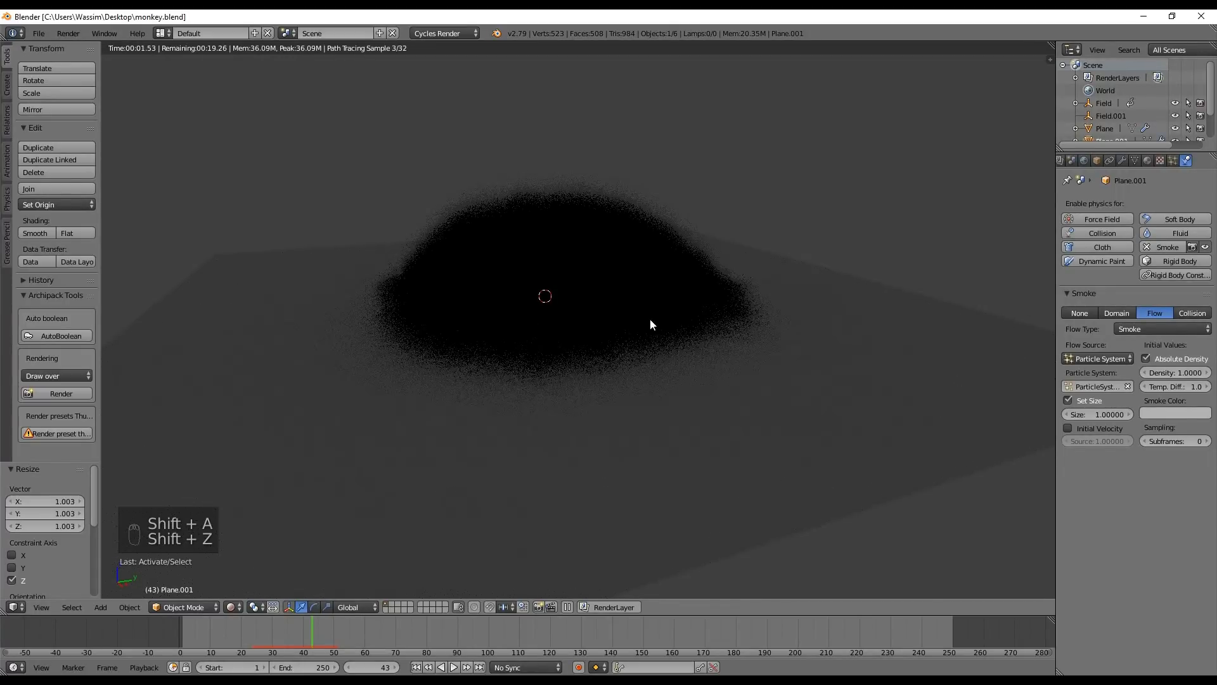
middle_drag(671, 329, 557, 275)
key(shift+z)
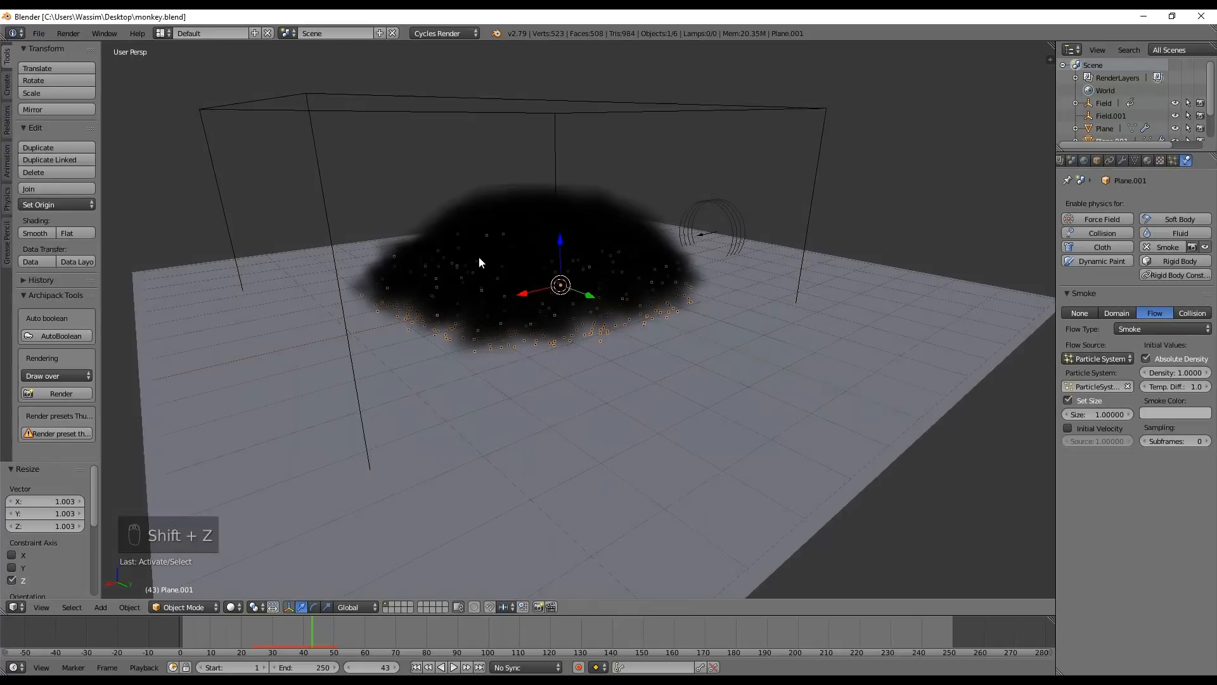
middle_drag(449, 317, 500, 326)
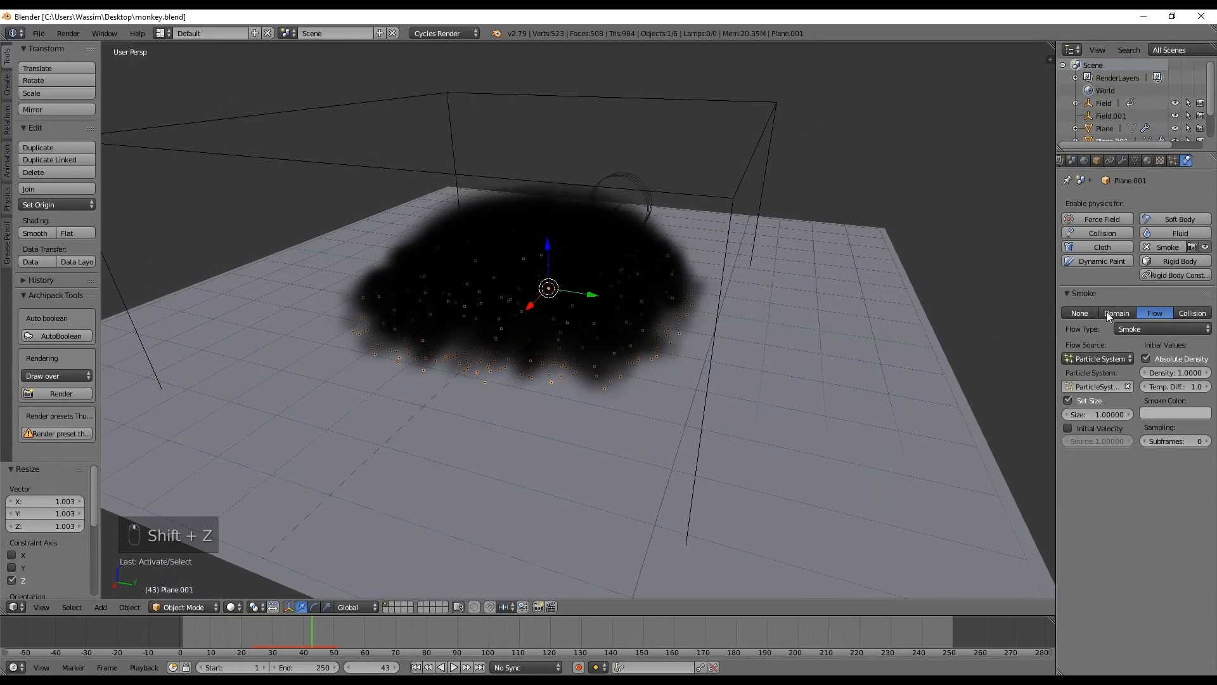
Set the emitter plane's smoke flow density to 0.2
click(1163, 371)
text(0.2)
key(Return)
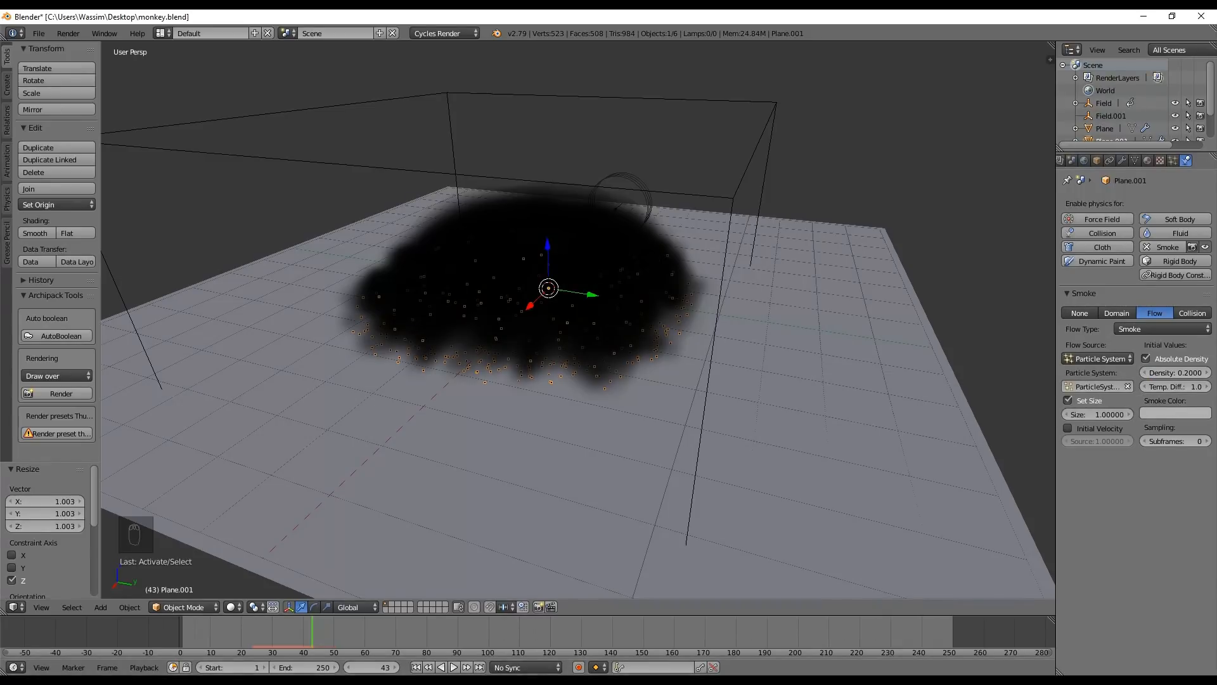
Replay the simulation from the start and scrub to frame 51 to examine the smoke's thickness around the monkey
click(416, 667)
click(173, 629)
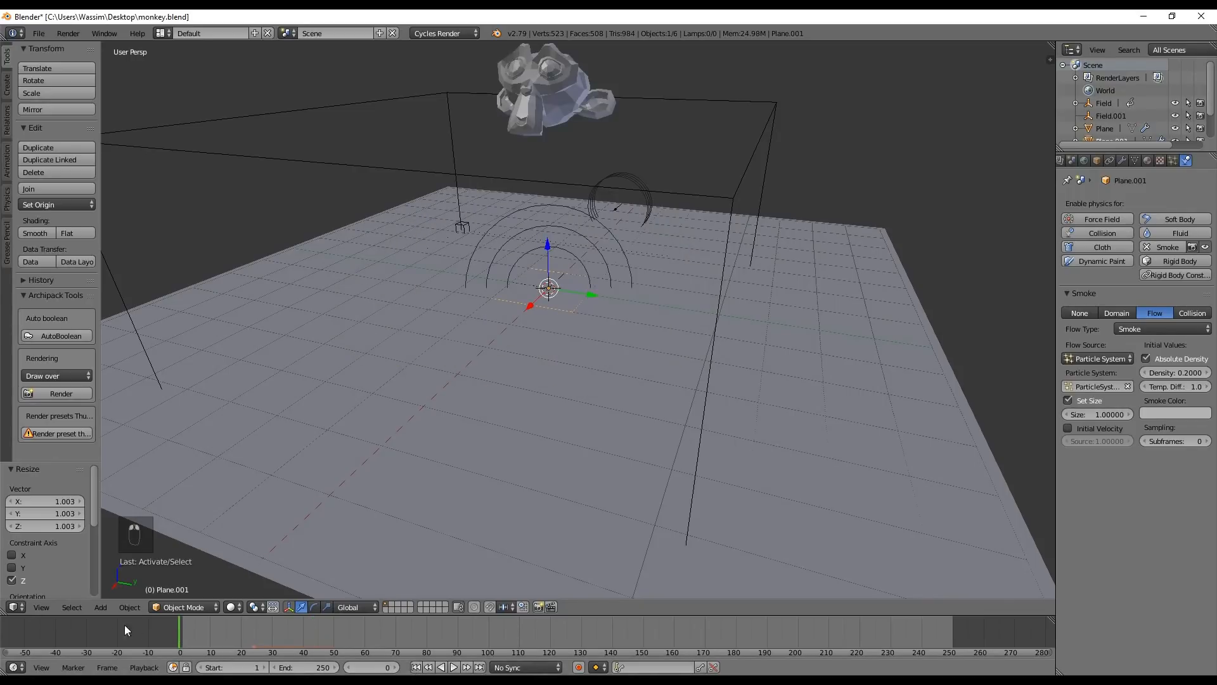
key(alt+a)
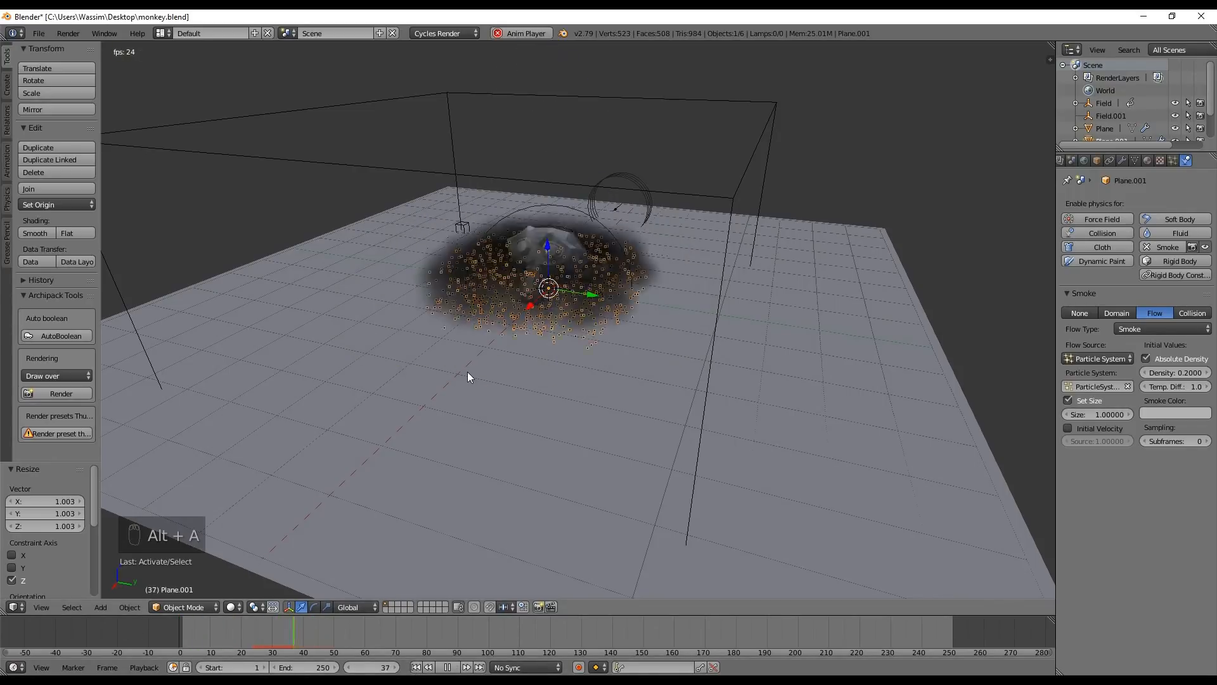
key(alt+a)
drag(203, 624, 328, 634)
middle_drag(457, 507, 598, 389)
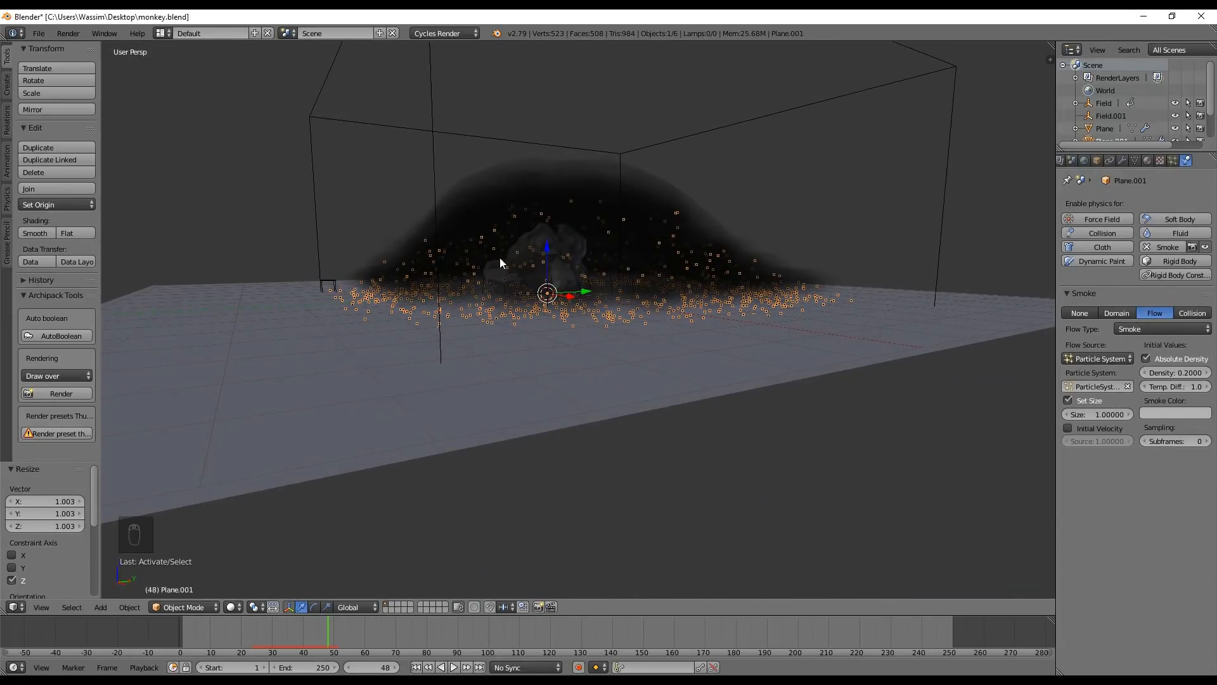
mouse_move(326, 627)
mouse_down()
mouse_move(352, 628)
mouse_move(295, 623)
mouse_move(195, 646)
mouse_move(295, 651)
mouse_move(352, 621)
mouse_move(337, 618)
mouse_up()
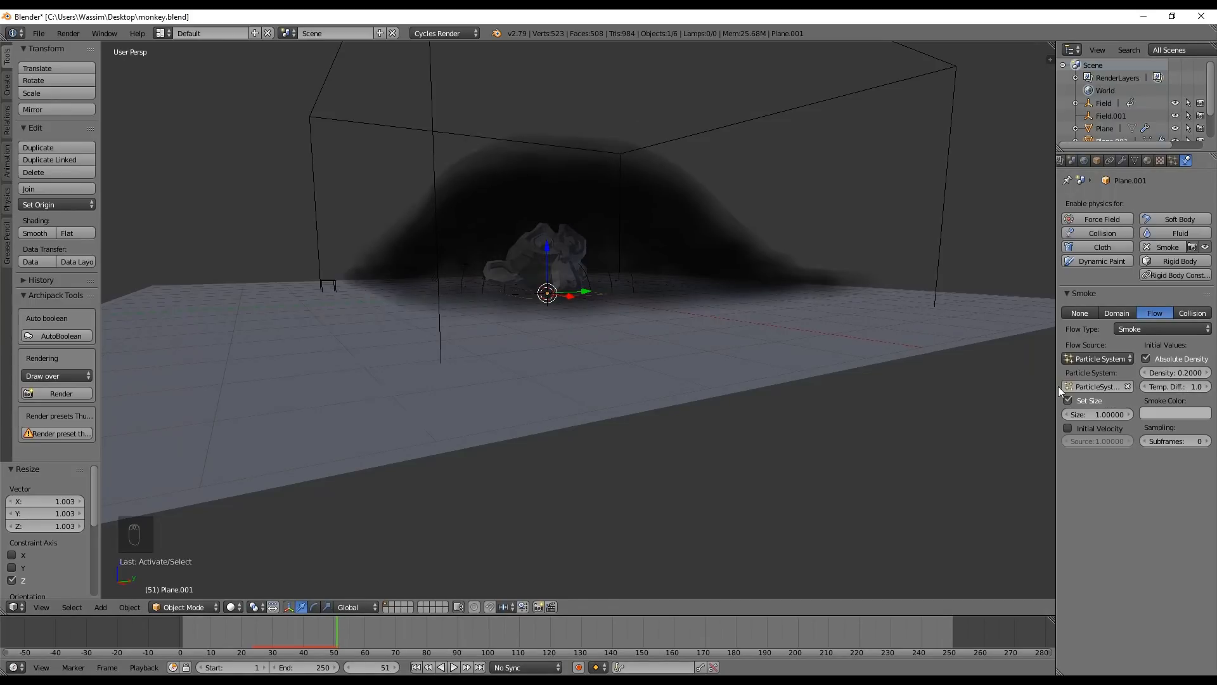
Set the emitter plane's smoke temperature difference to 0.2 and replay the simulation from the start
drag(1055, 382, 999, 381)
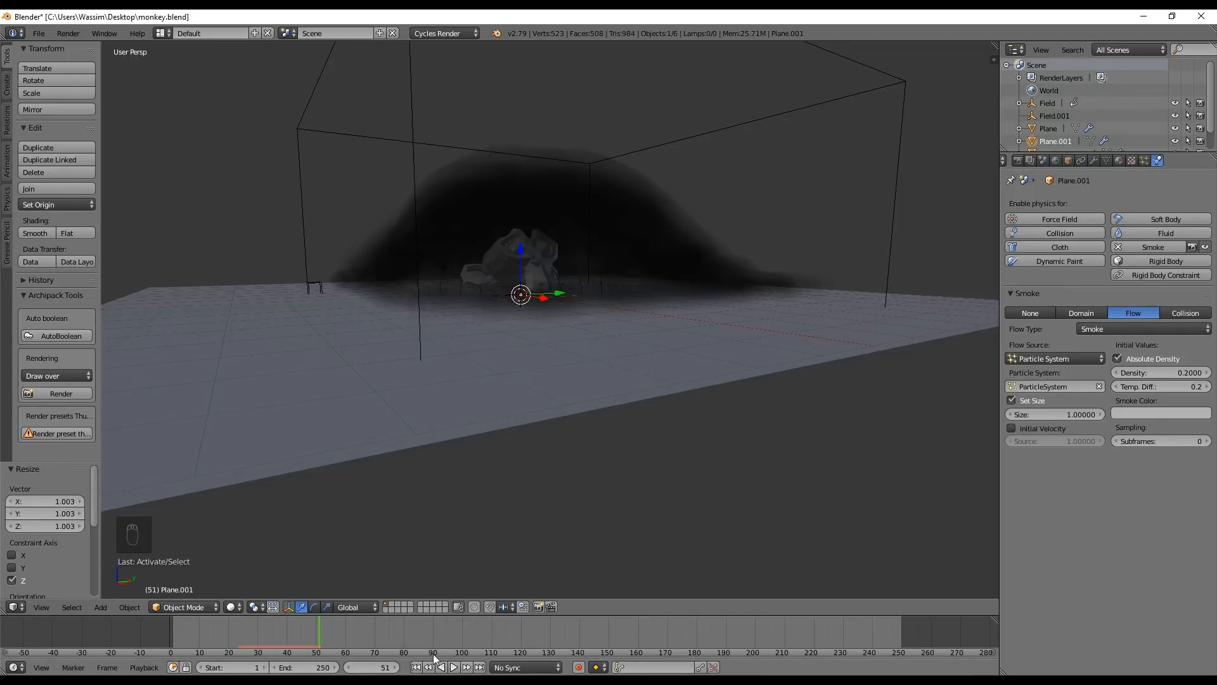
click(416, 667)
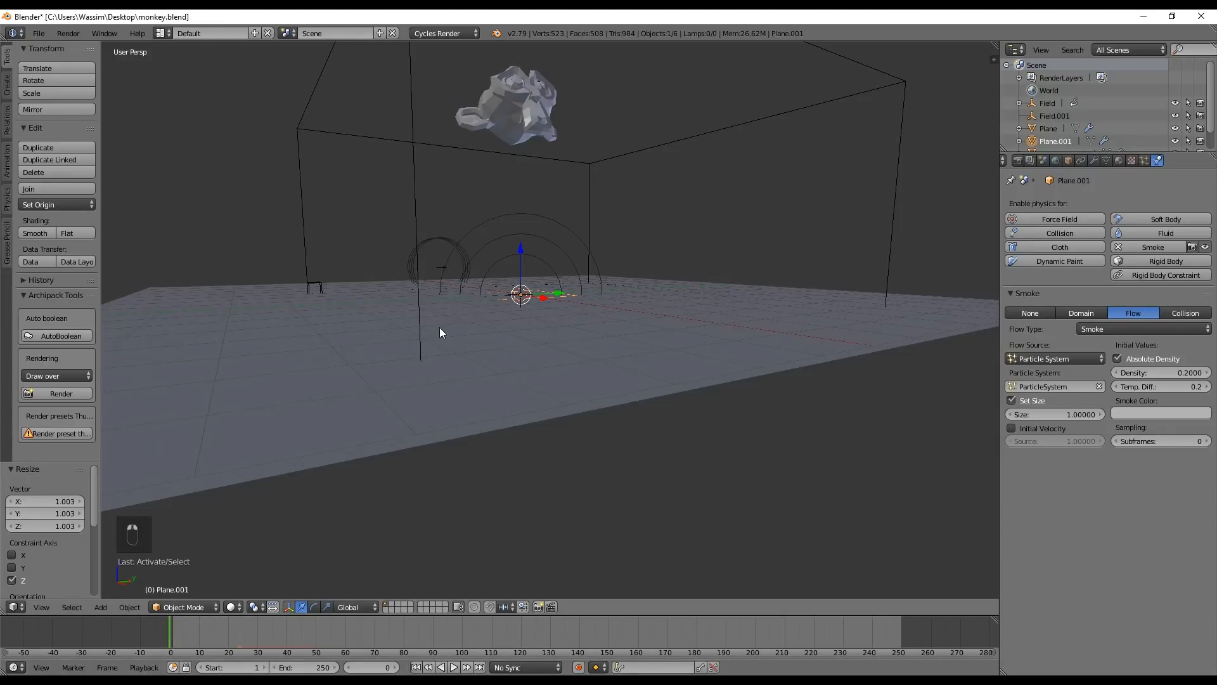
key(alt+a)
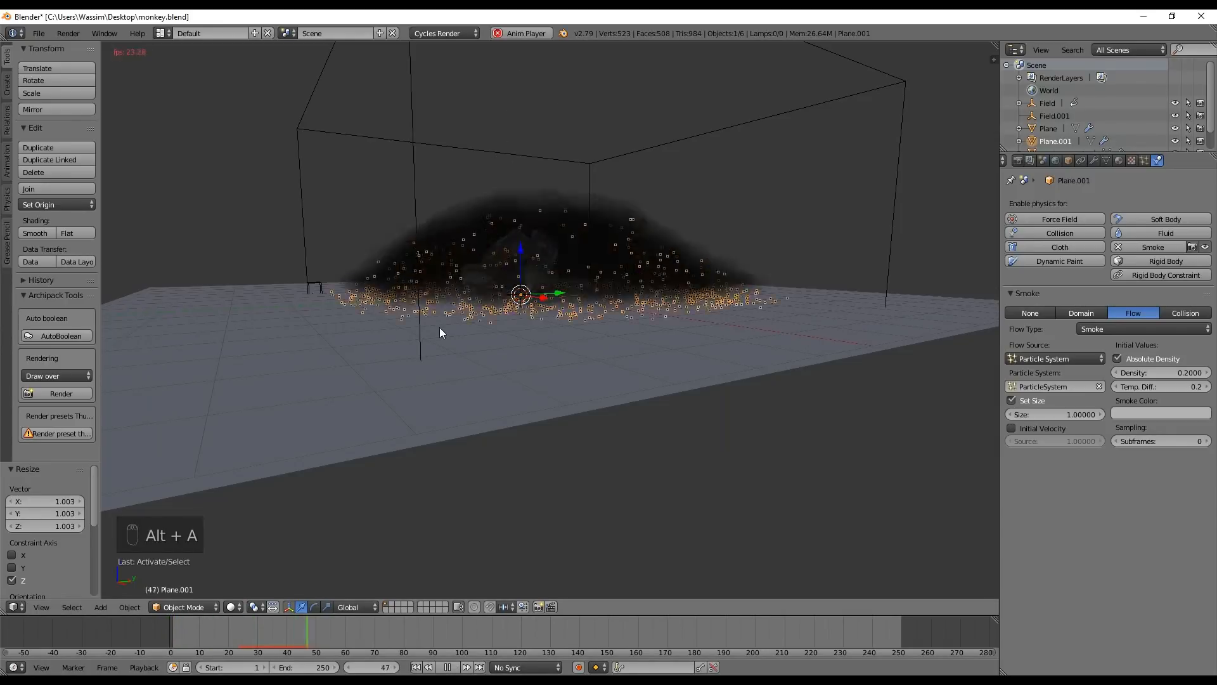
key(alt+a)
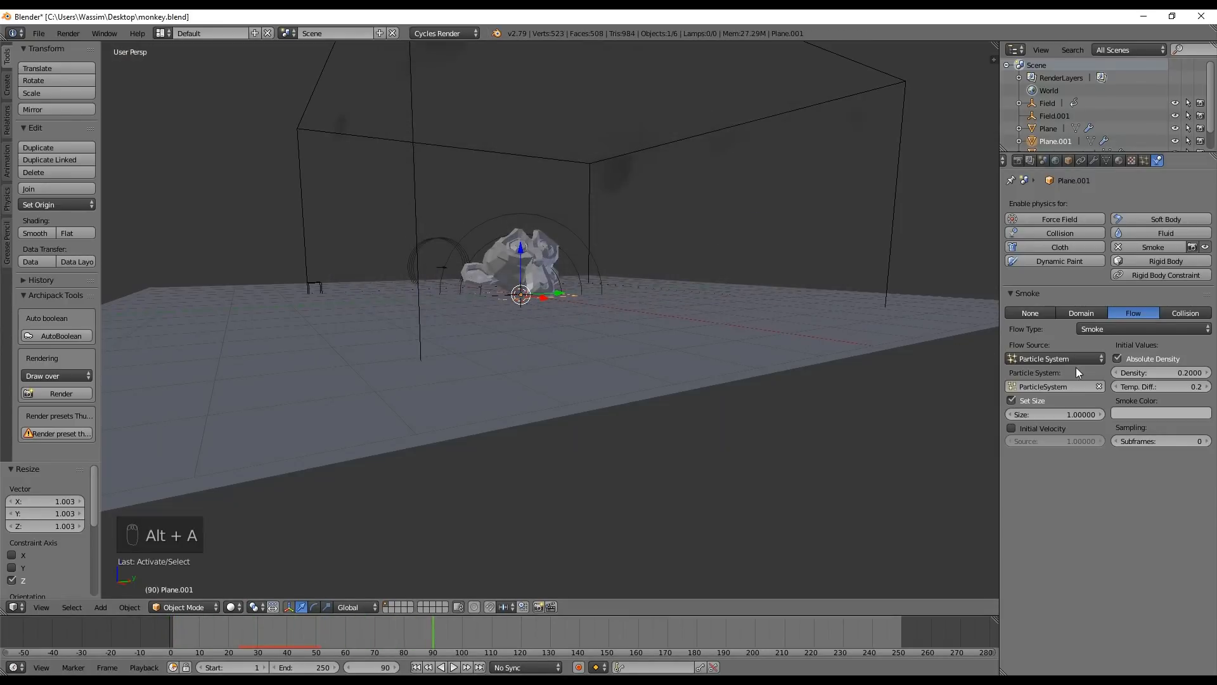
Lower the emitter plane's smoke temperature difference to -1.5 and replay the simulation to check how the smoke spreads
drag(1161, 386, 1143, 387)
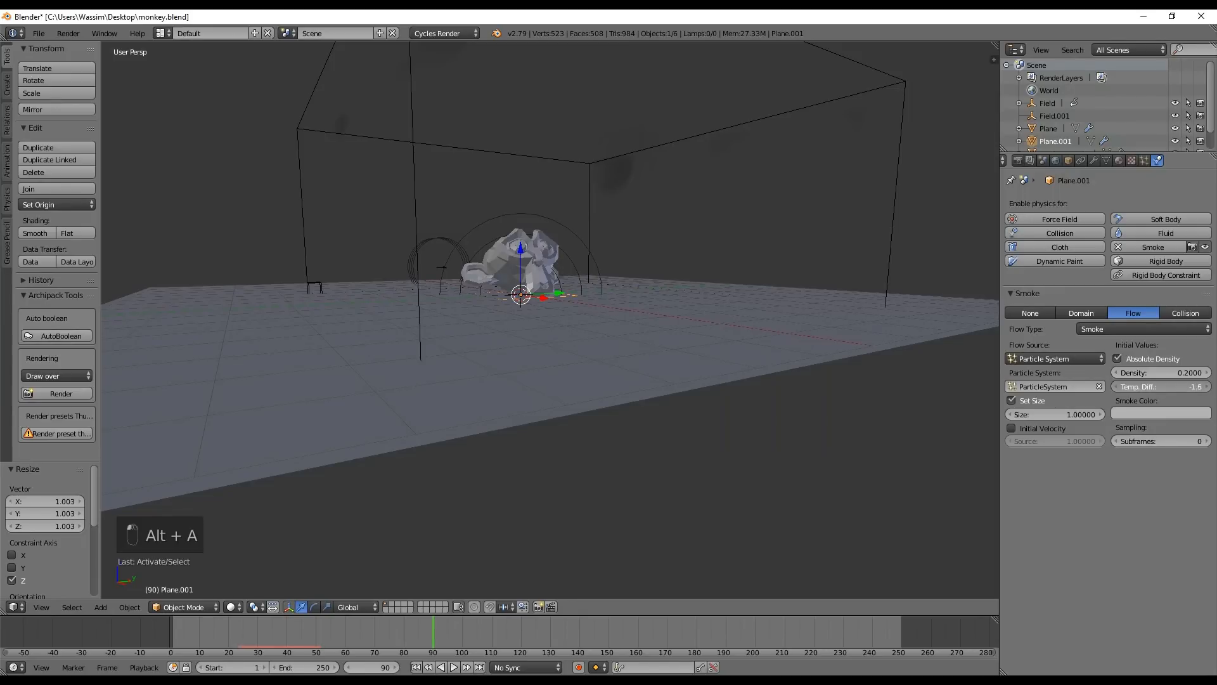
click(415, 667)
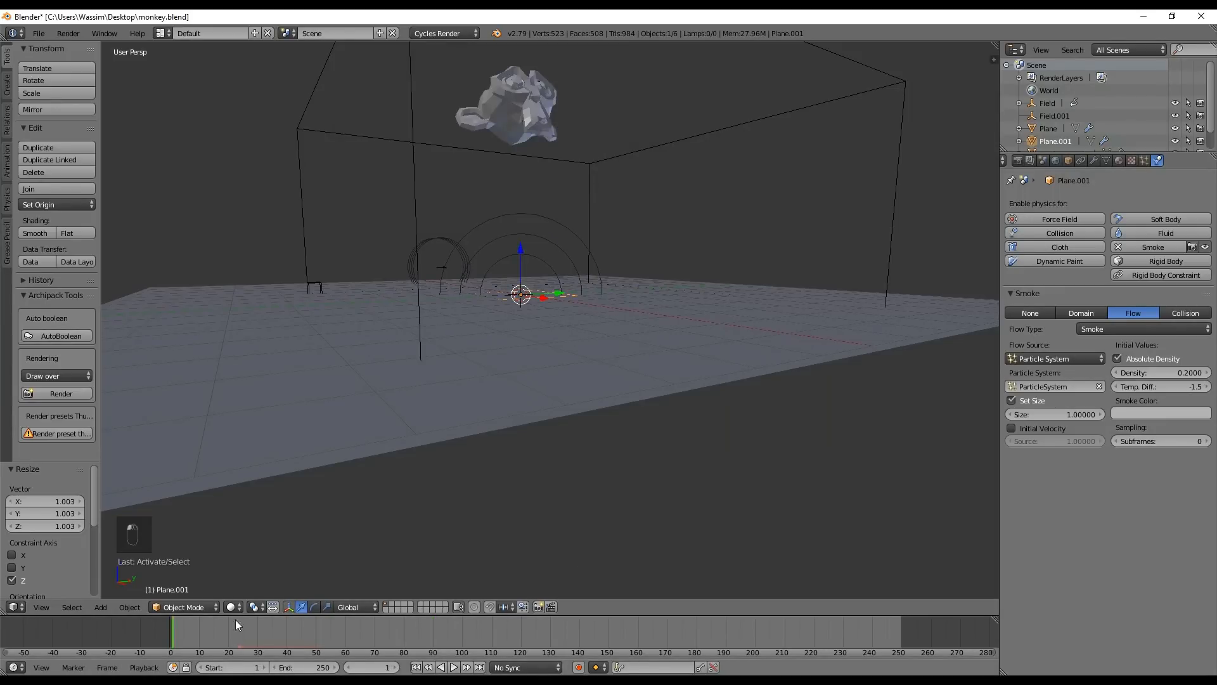
key(alt+a)
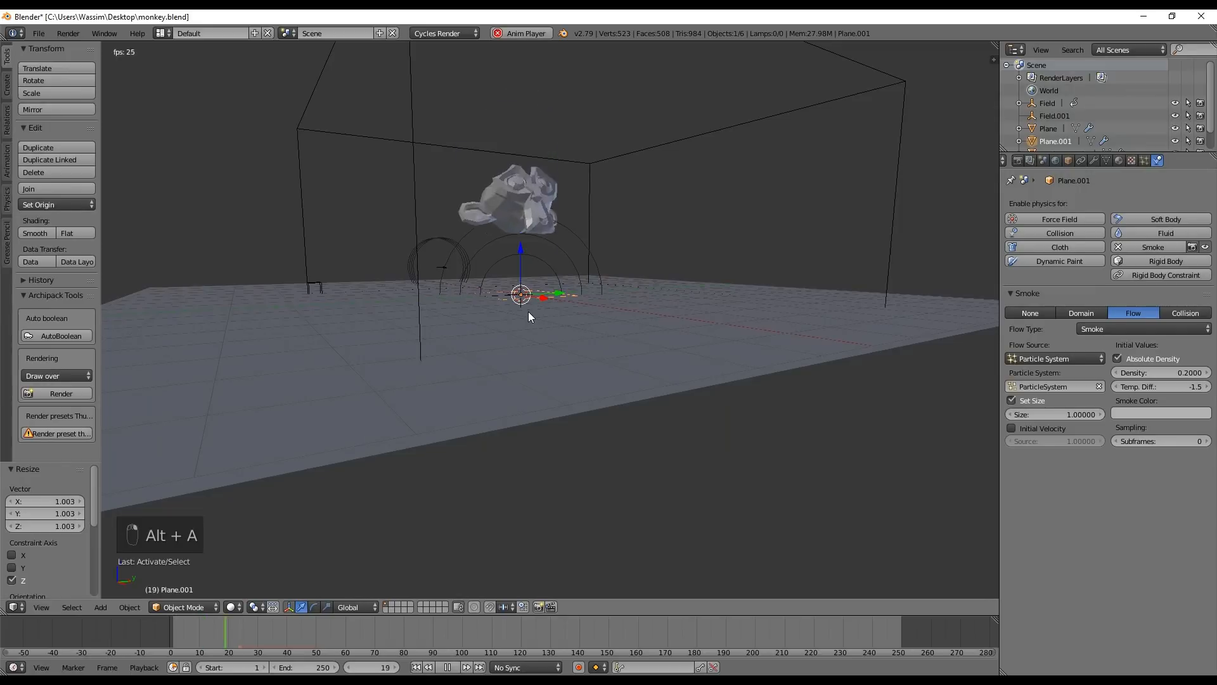
middle_drag(563, 302, 492, 377)
drag(190, 628, 168, 629)
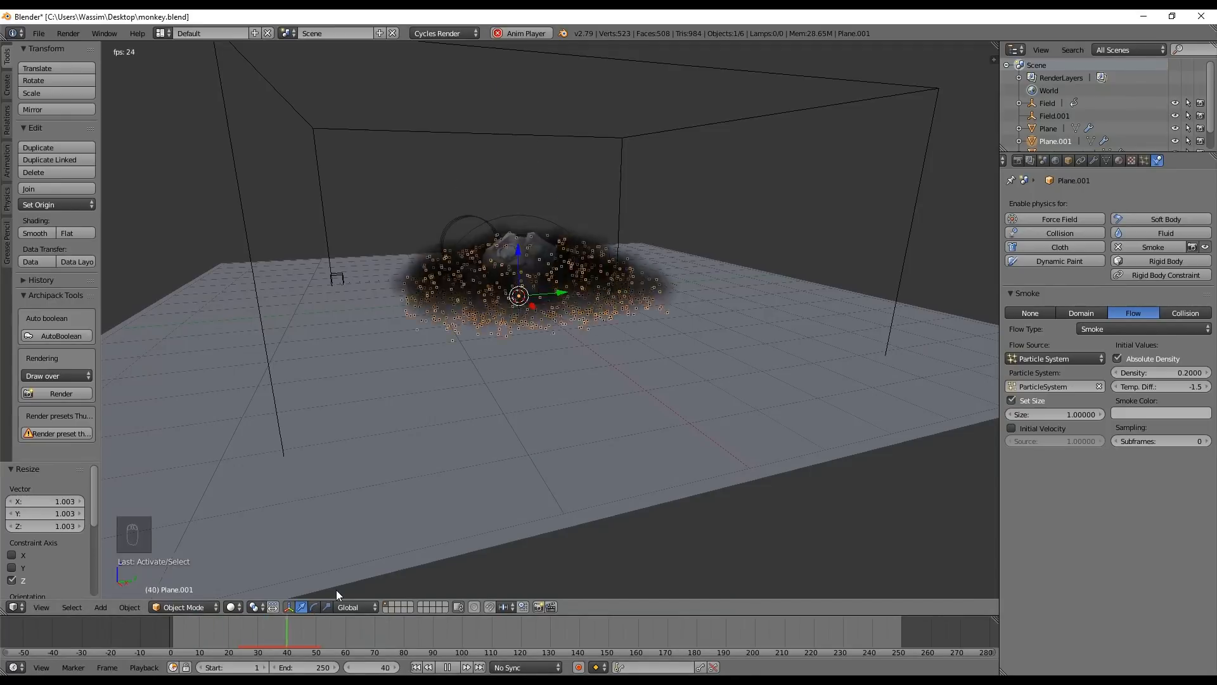
key(alt+a)
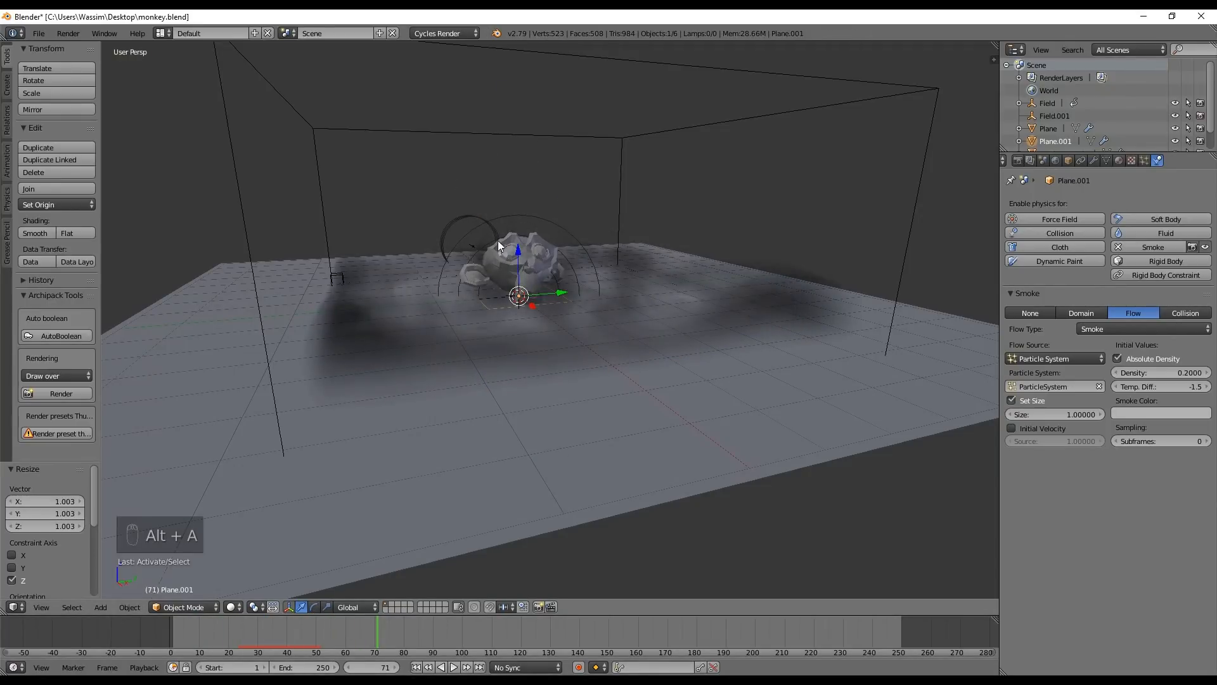
drag(199, 627, 95, 617)
key(alt+a)
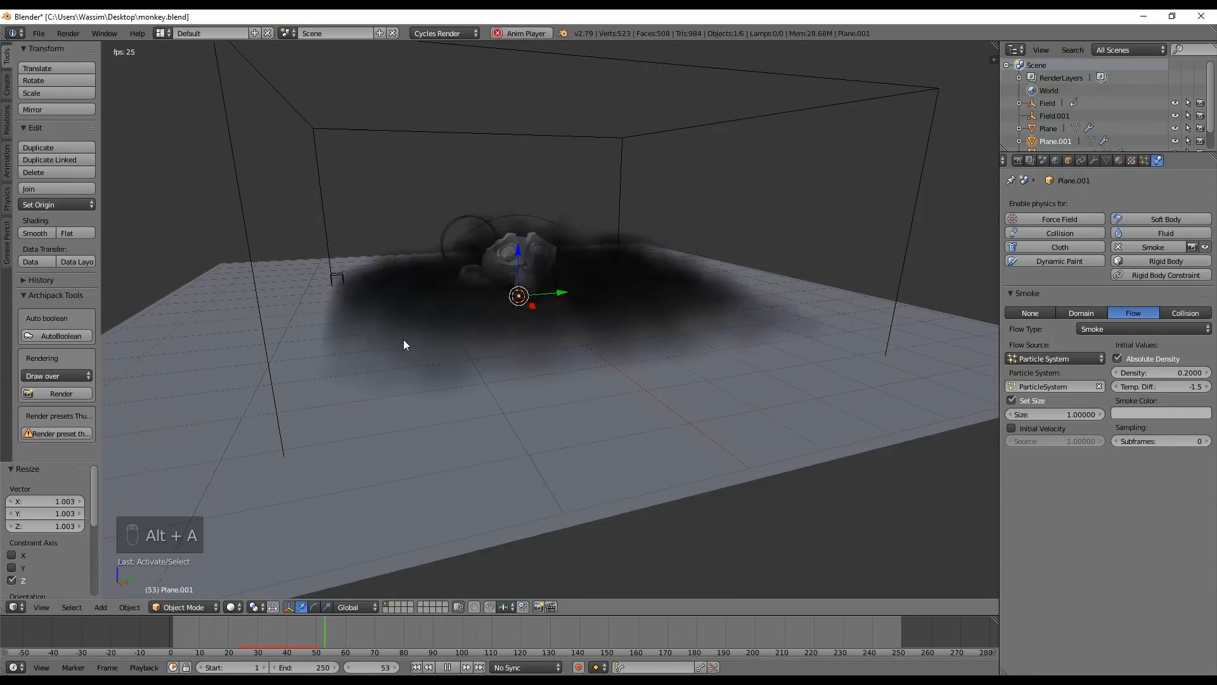
key(alt+a)
Set the emitter plane's smoke temperature difference to -0.5 and replay the simulation from the start
click(1170, 387)
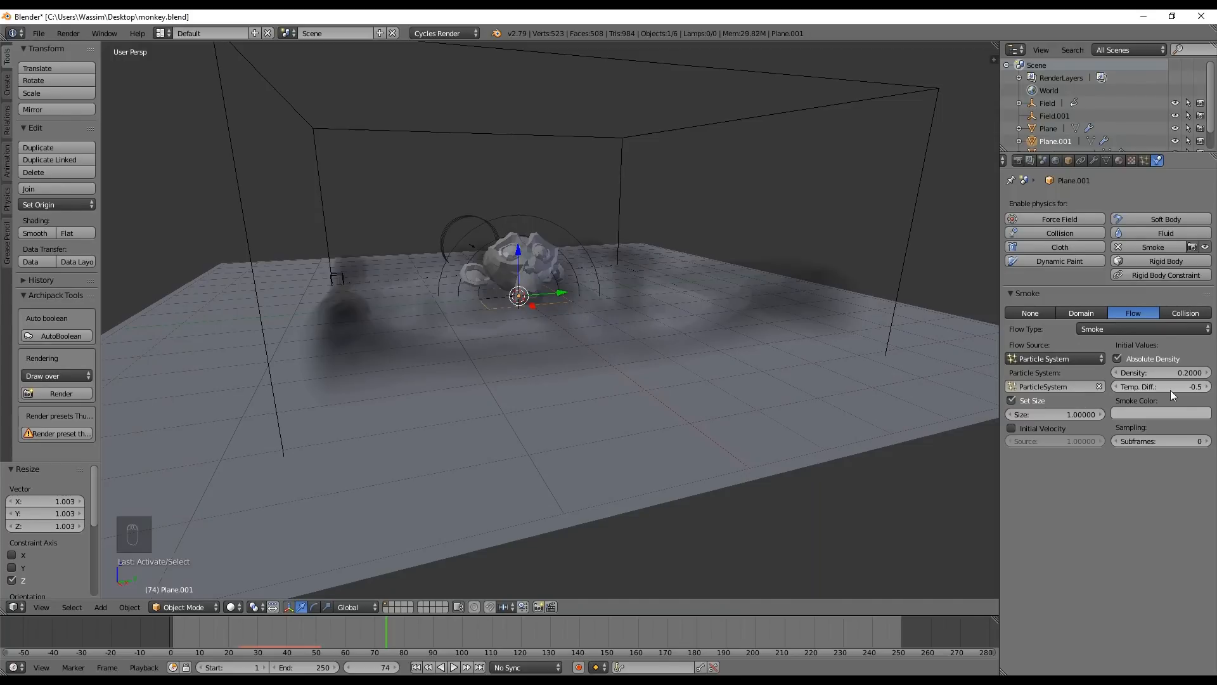
click(416, 667)
key(alt+a)
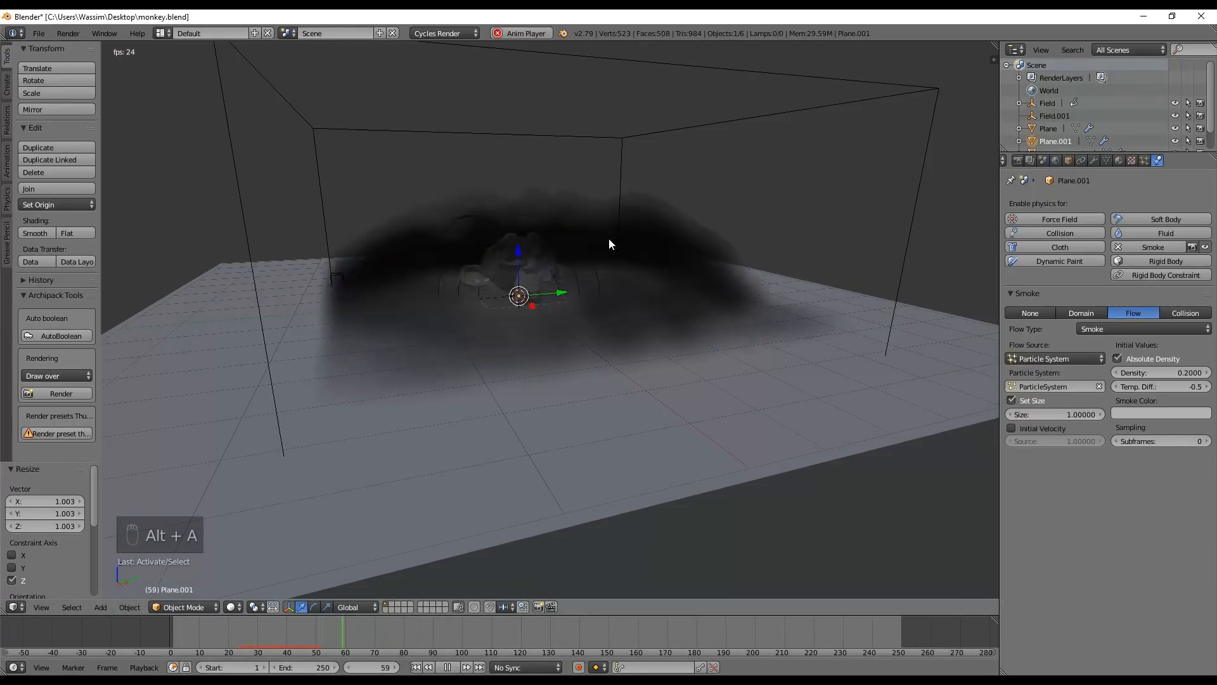
key(alt+a)
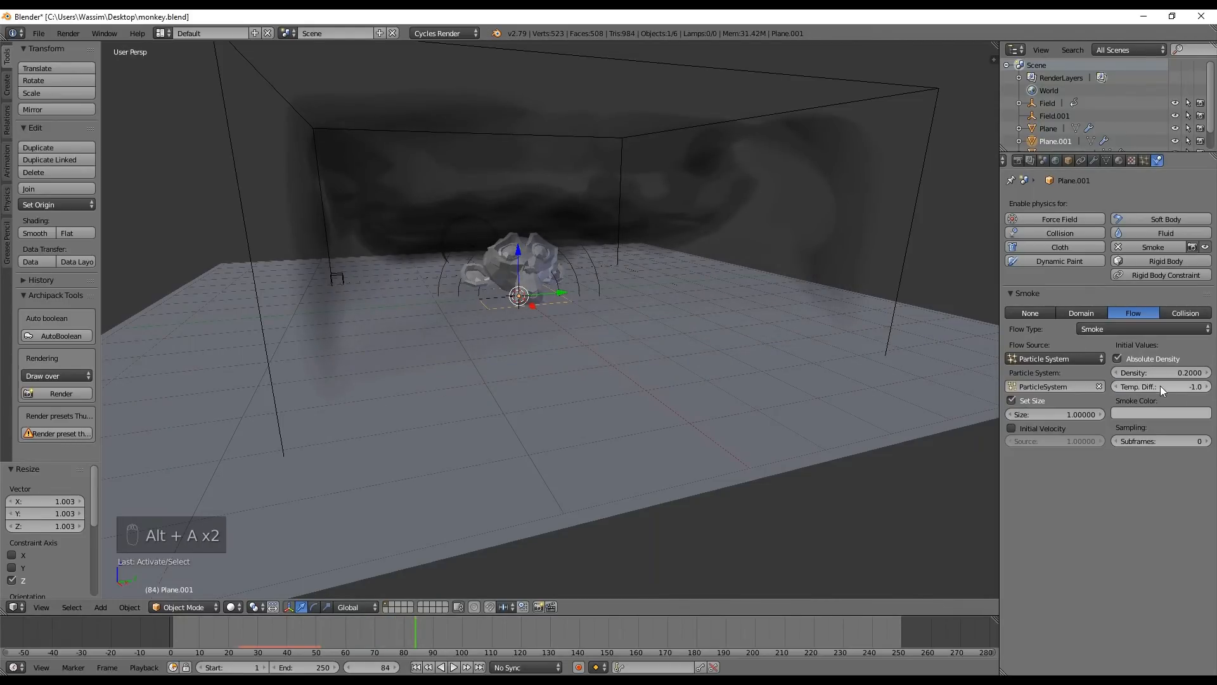
Set the emitter plane's smoke temperature difference to -1.0 and replay the simulation, examining the smoke from several angles
click(416, 666)
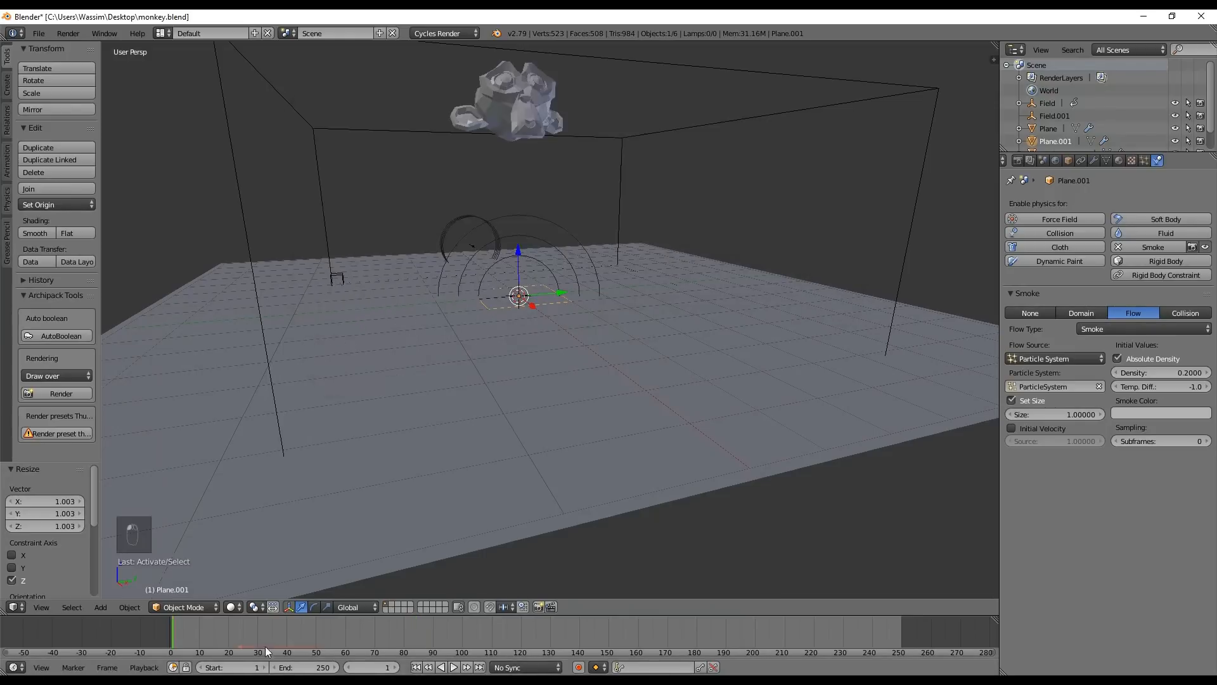
key(alt+a)
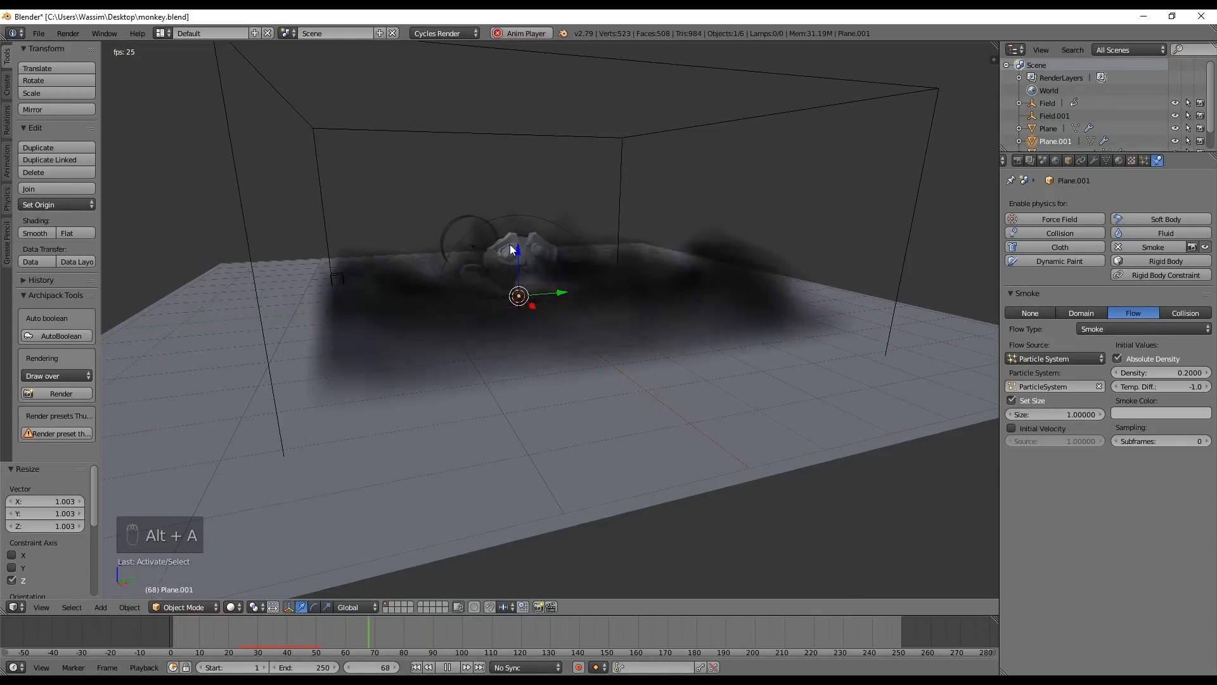
middle_drag(542, 304, 484, 307)
click(166, 625)
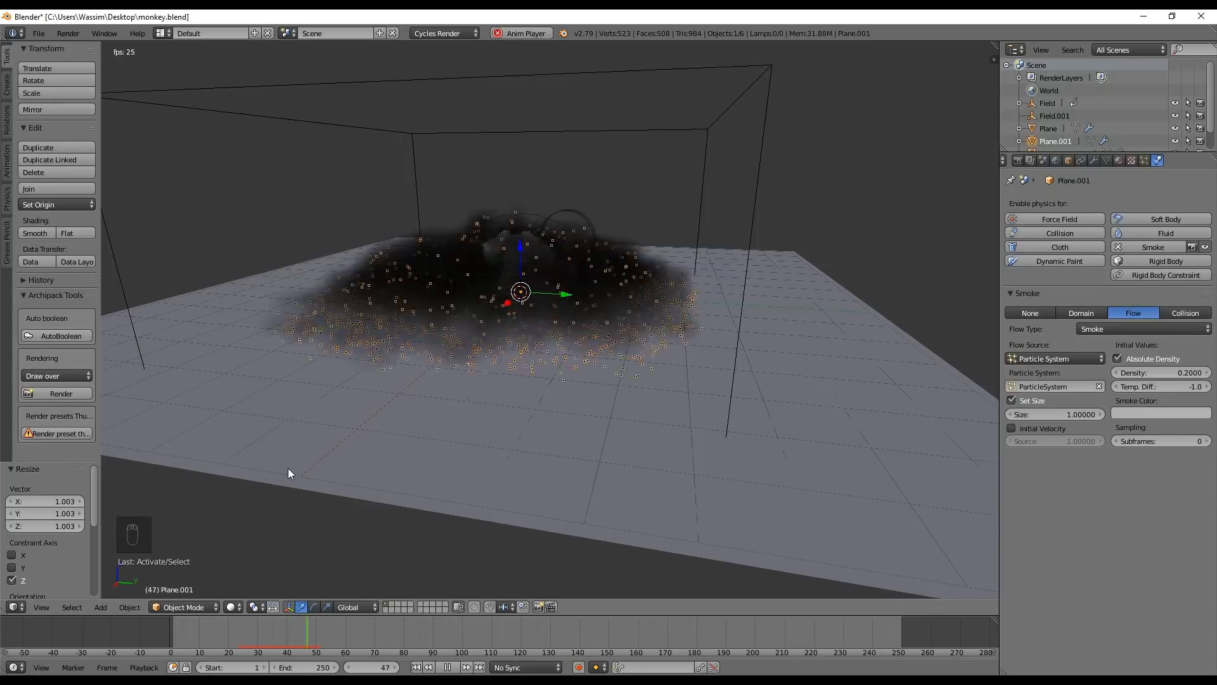
key(alt+a)
middle_drag(467, 388, 546, 356)
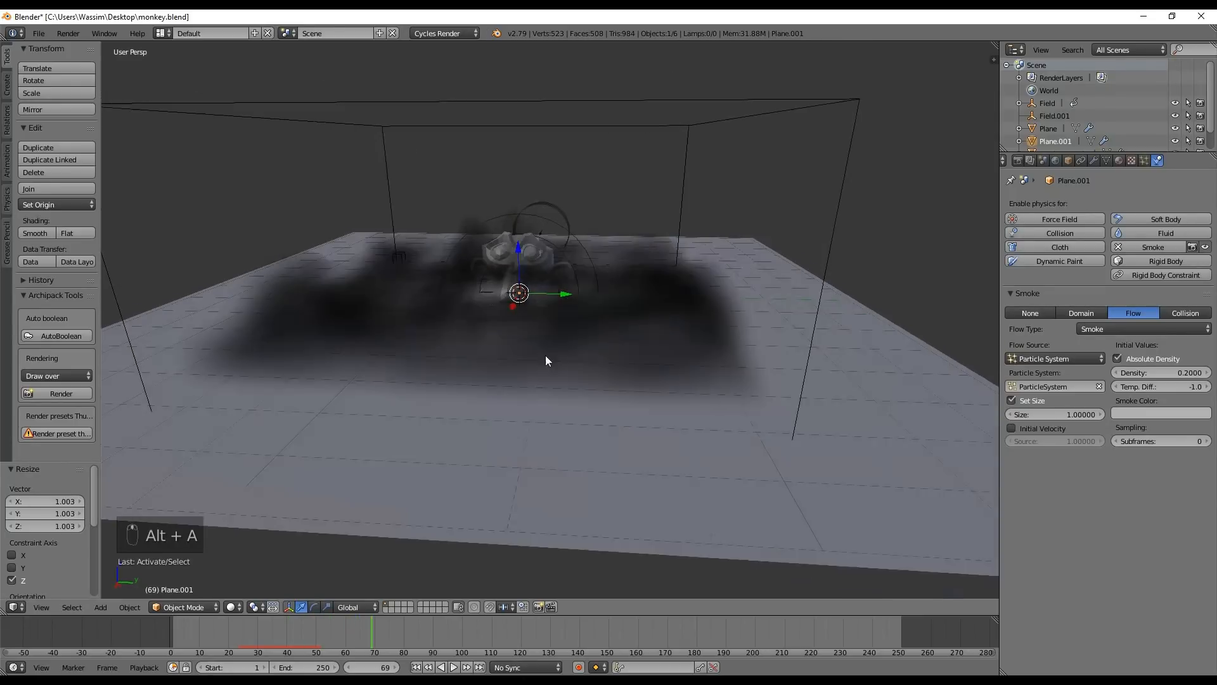
Select the smoke domain box
right_click(691, 180)
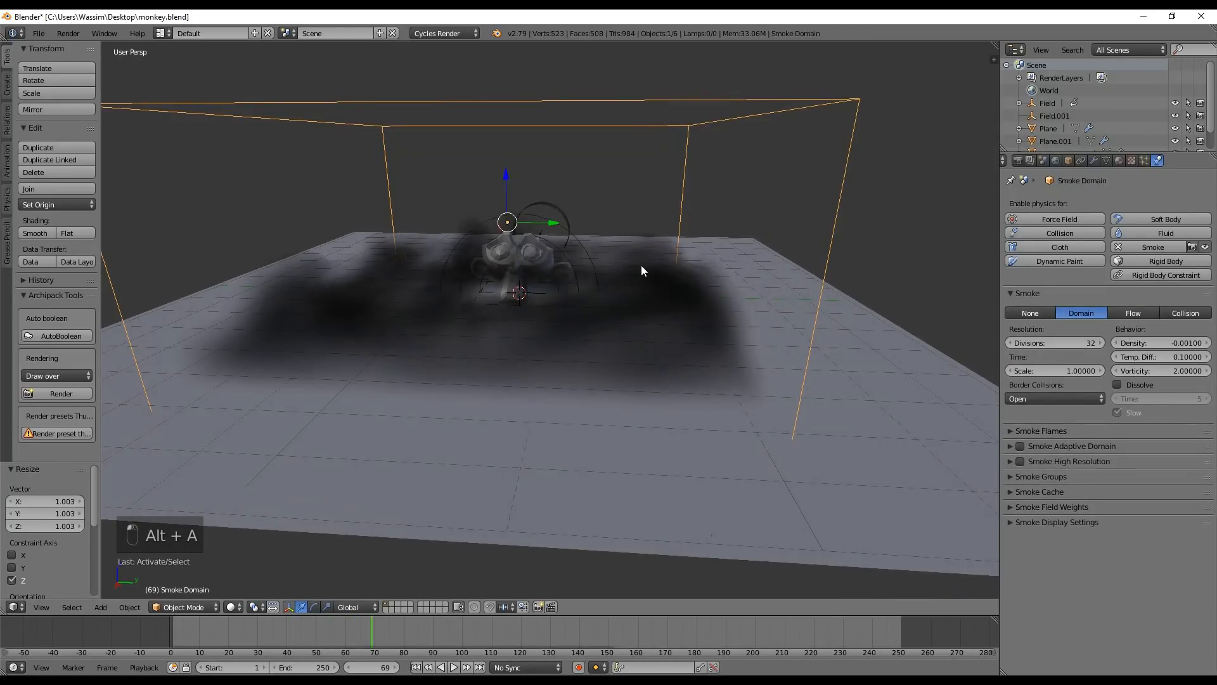
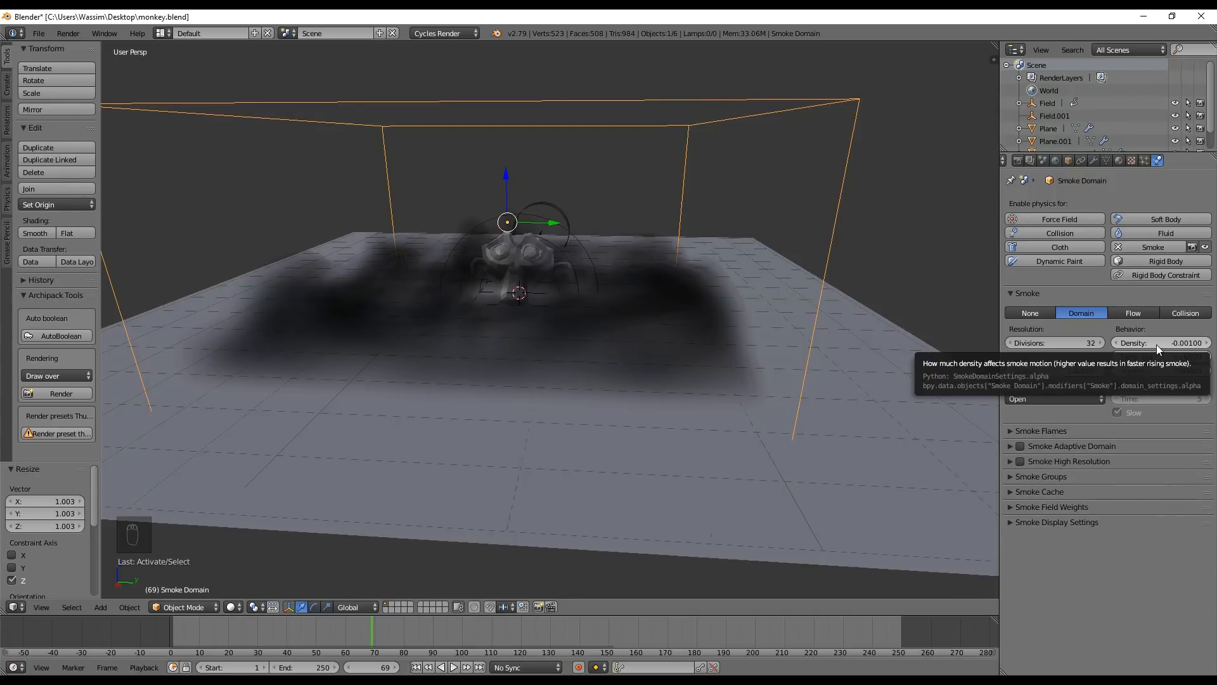
Set the smoke domain's density behaviour to -1.0 and replay the simulation from the start to check the smoke
click(1153, 344)
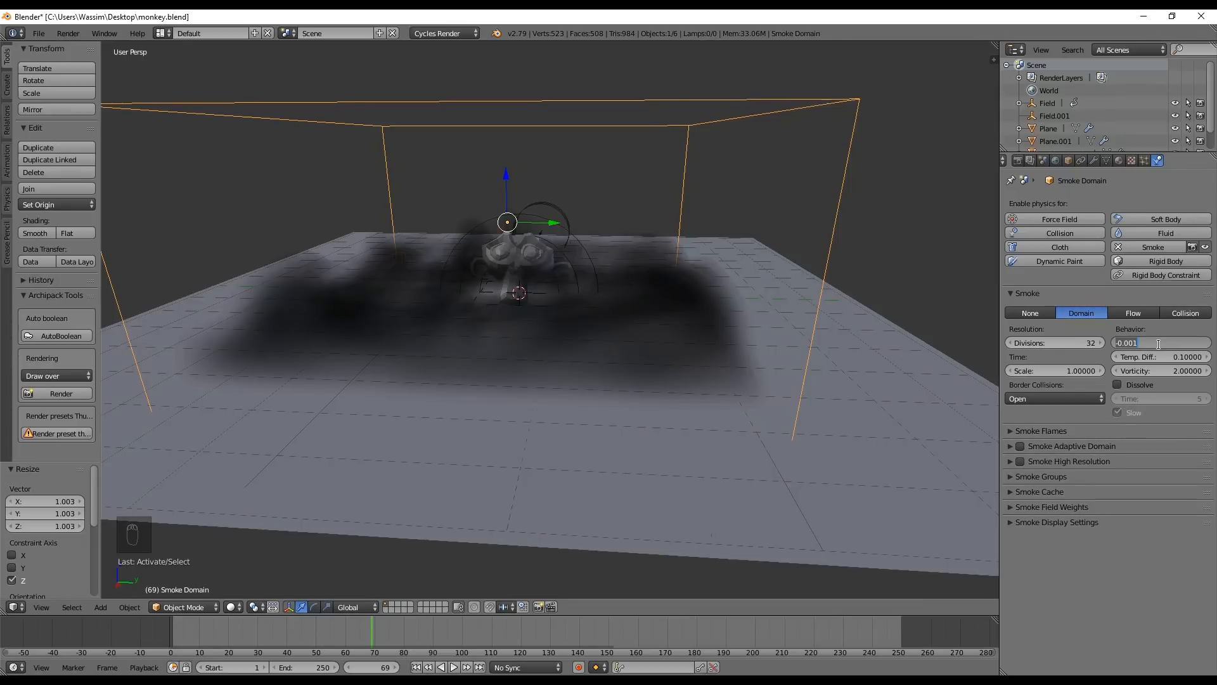
key(Return)
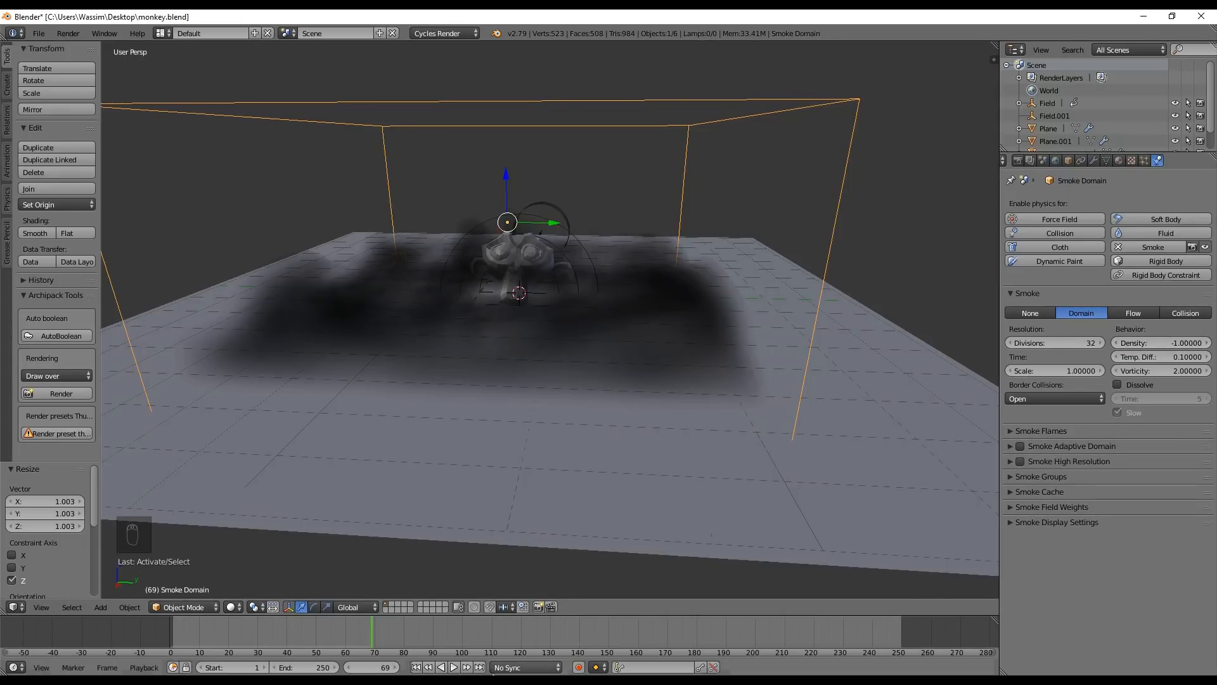
click(416, 667)
key(alt+a)
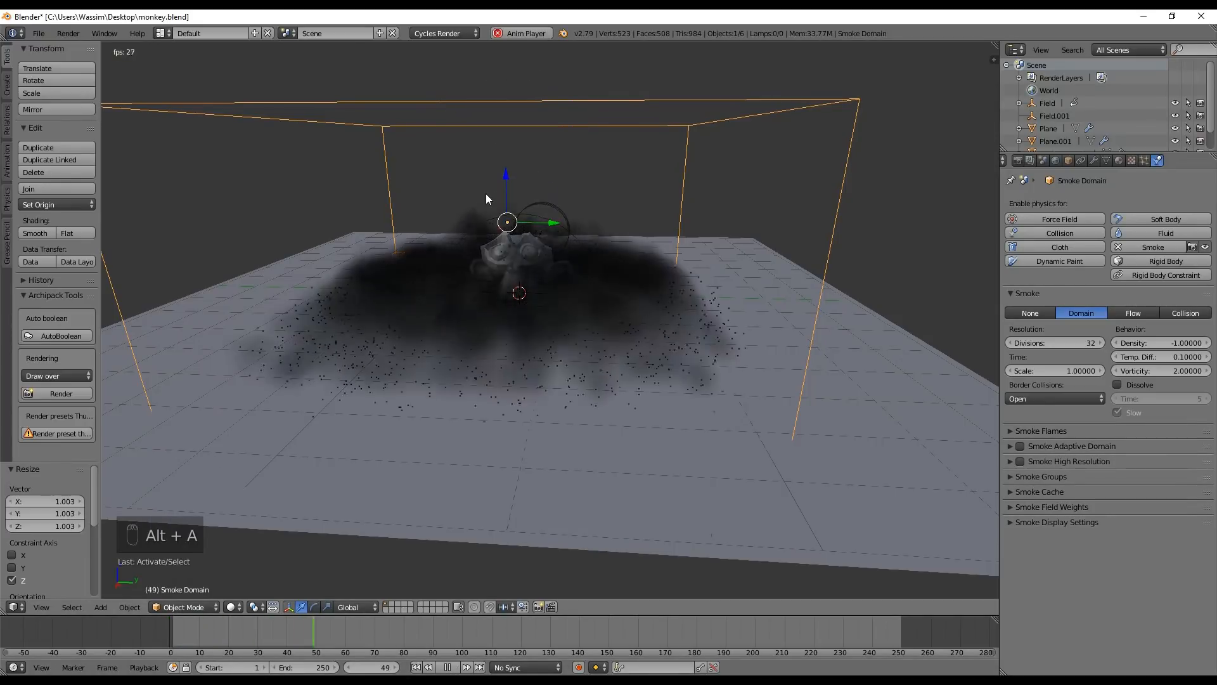
key(alt+a)
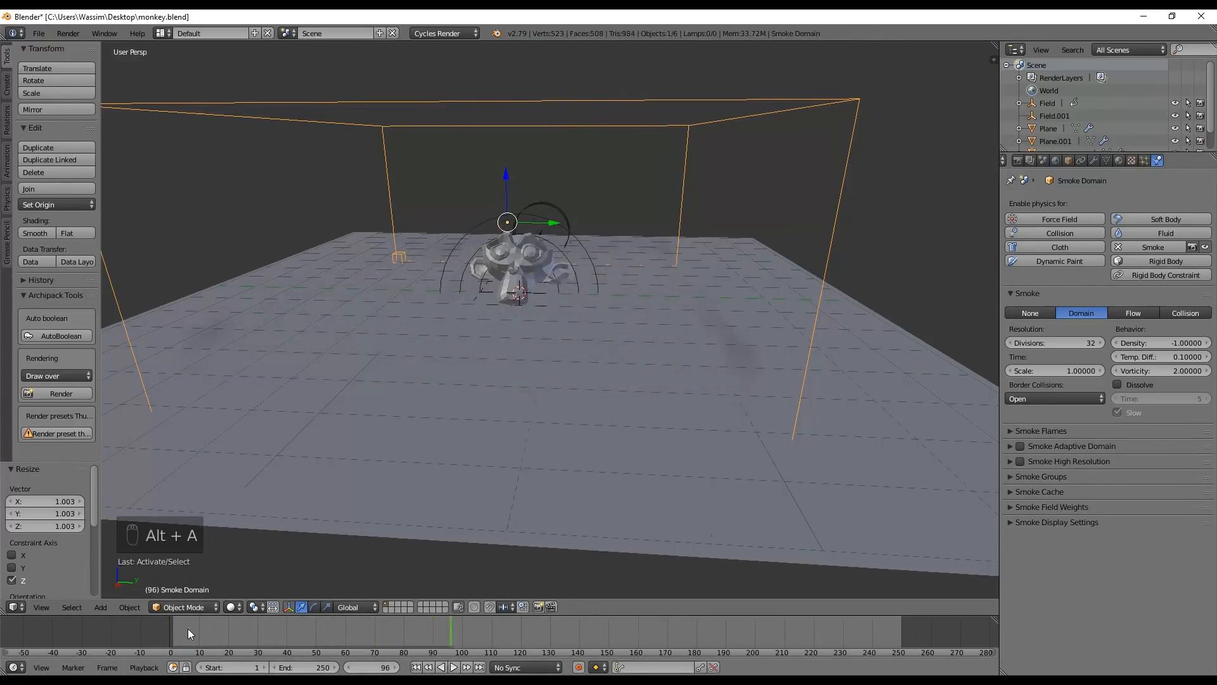
right_drag(188, 629, 136, 618)
drag(177, 636, 80, 633)
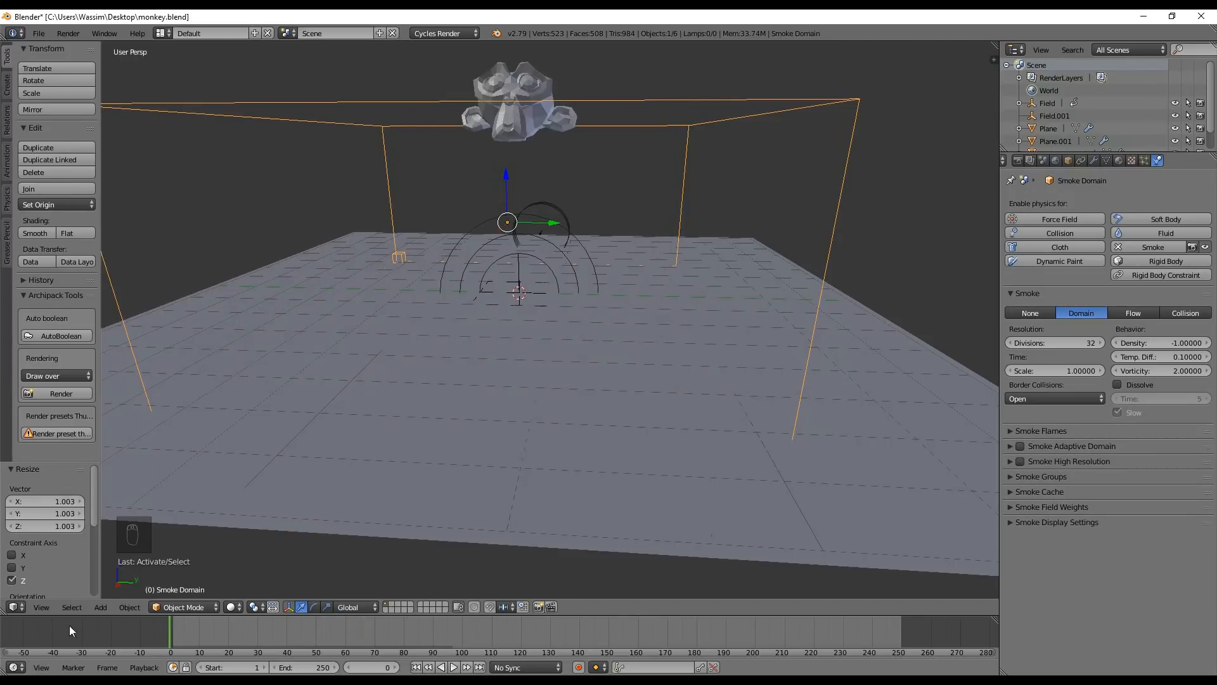
key(alt+a)
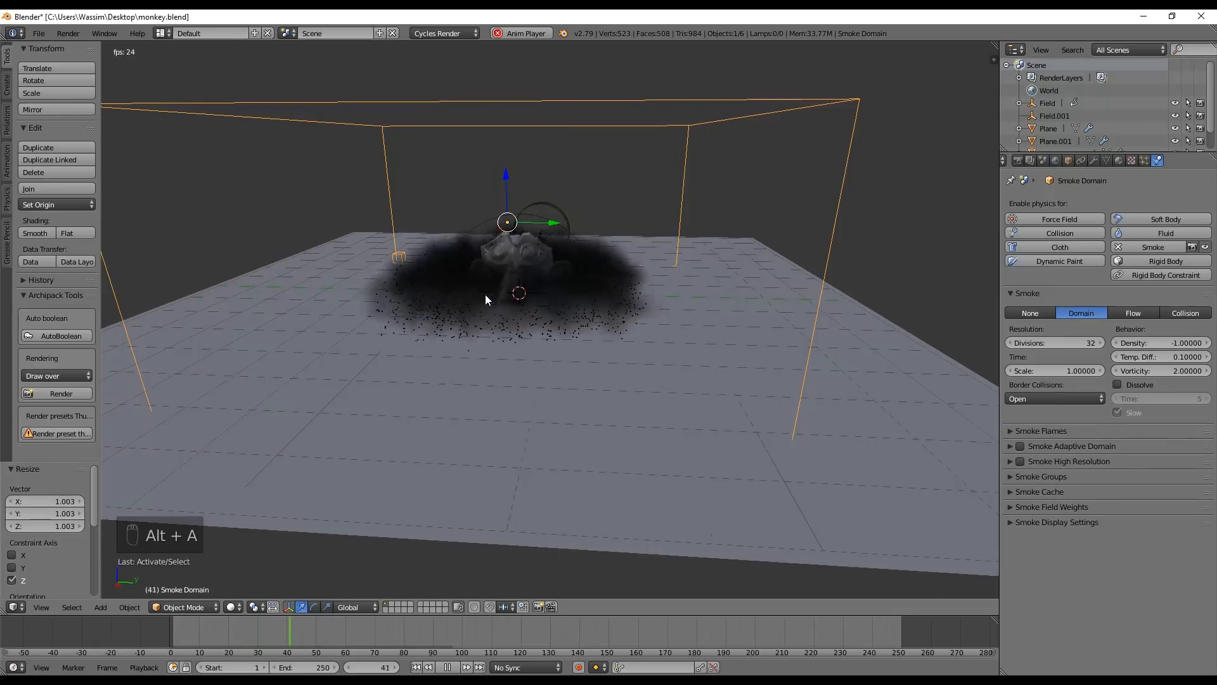
key(alt+a)
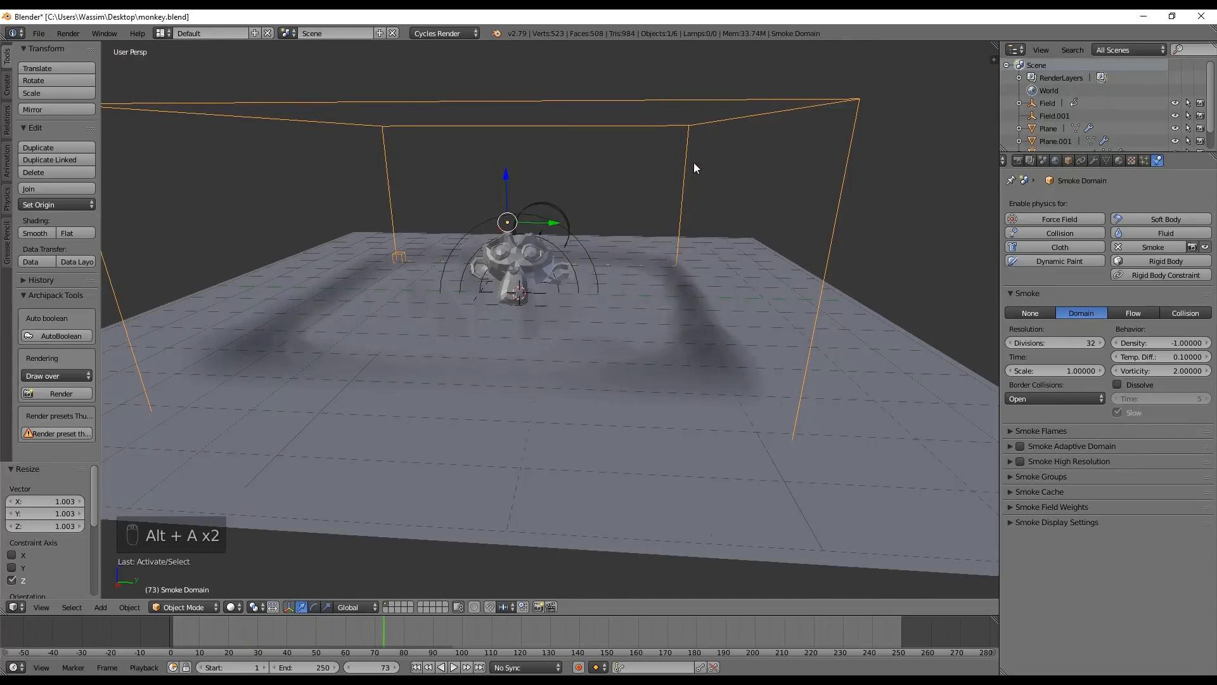
Try scaling the smoke domain box uniformly by about 1.79, and undo the resize
middle_drag(694, 163, 683, 251)
key(Tab)
key(Tab)
key(s)
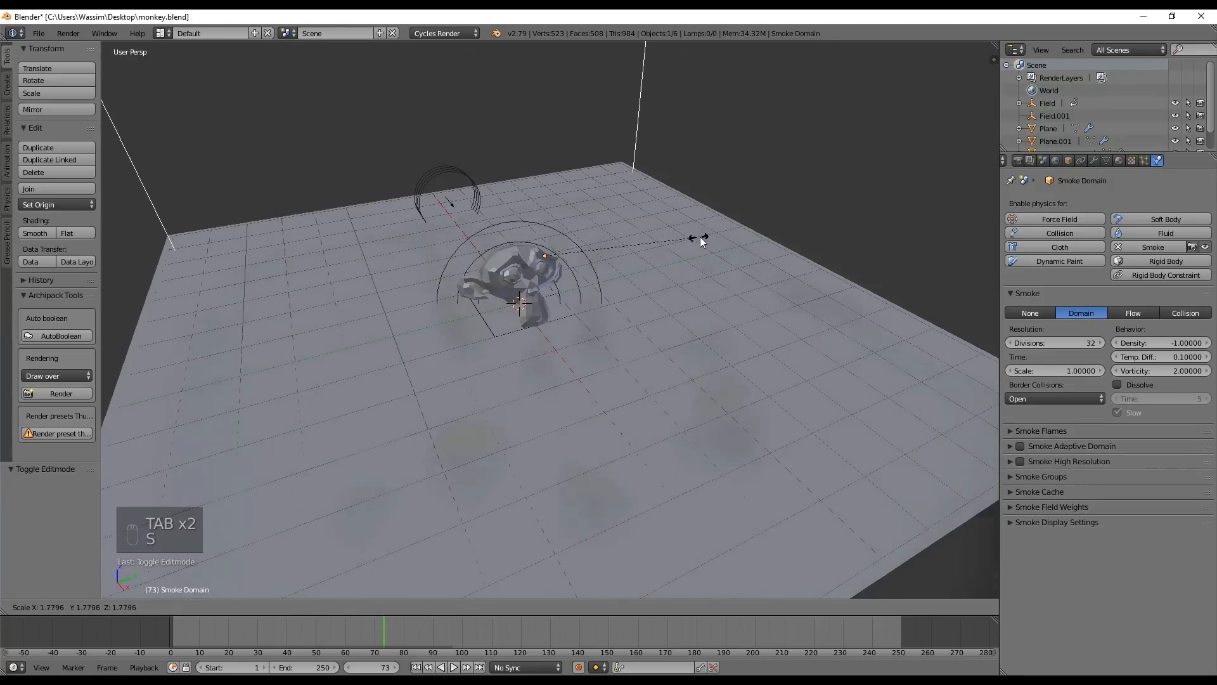
click(697, 238)
middle_drag(696, 238, 647, 226)
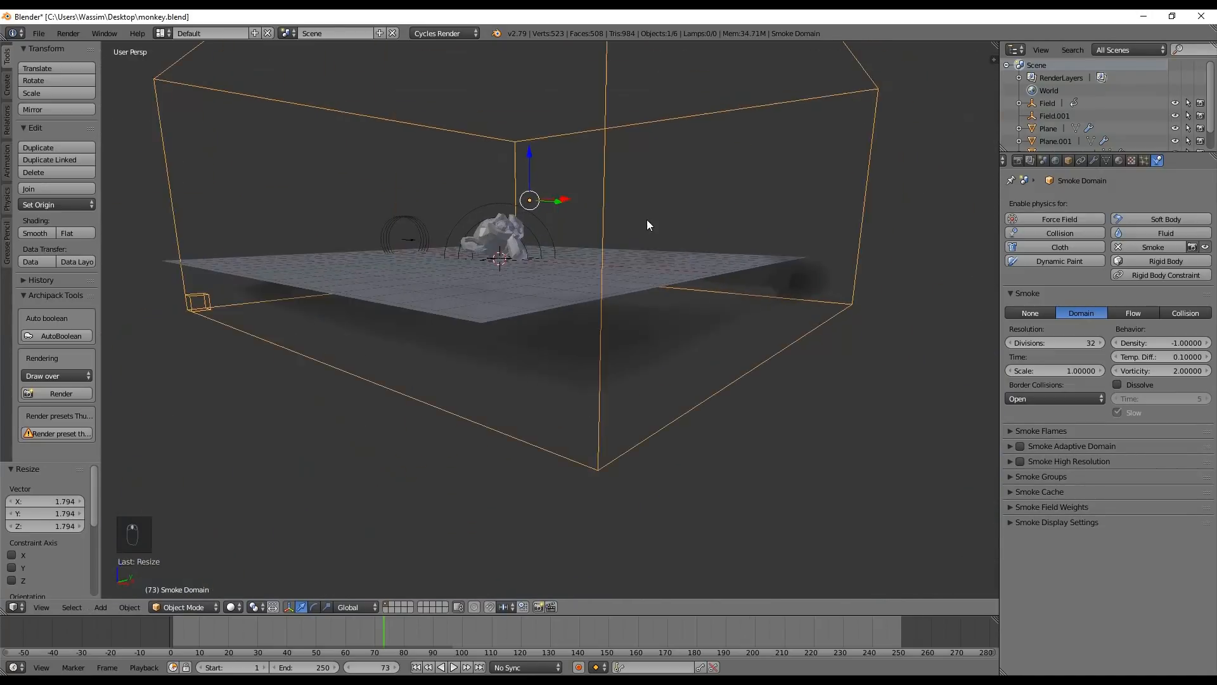
key(ctrl+z)
Scale the smoke domain box by about 1.53 in X and Y only, excluding the Z axis
key(s)
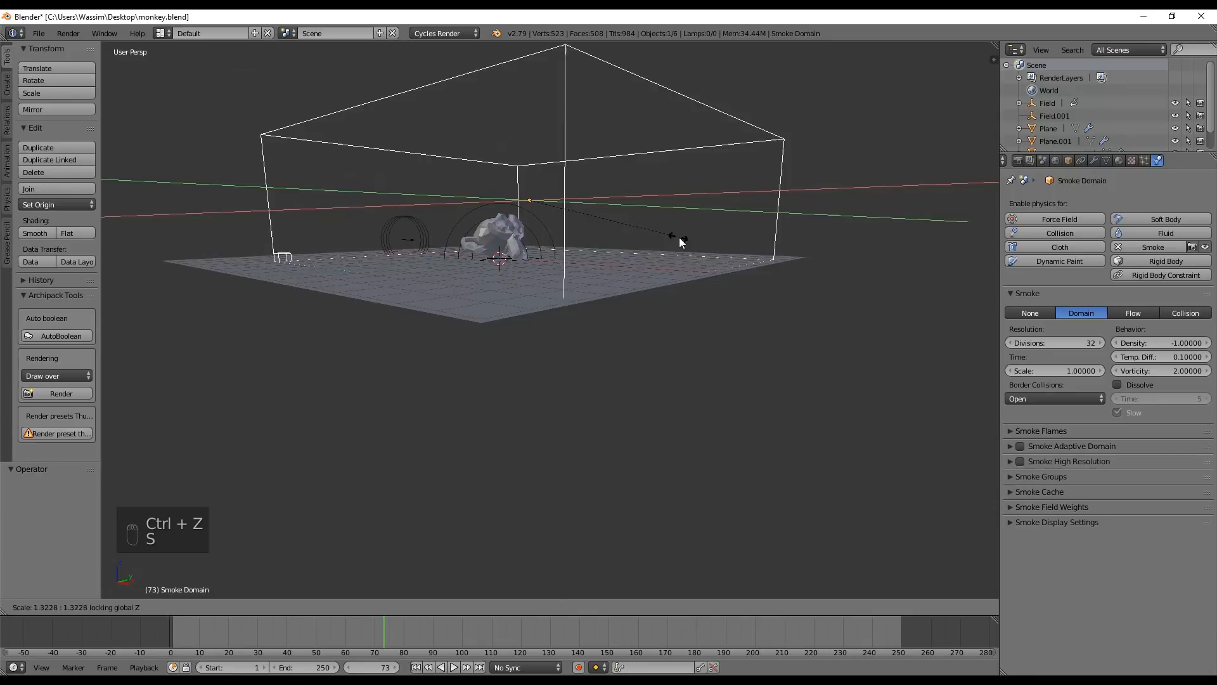
click(691, 233)
middle_drag(687, 226, 599, 284)
Replay the simulation from the start and check from above how the smoke spreads inside the widened domain
drag(187, 632, 116, 640)
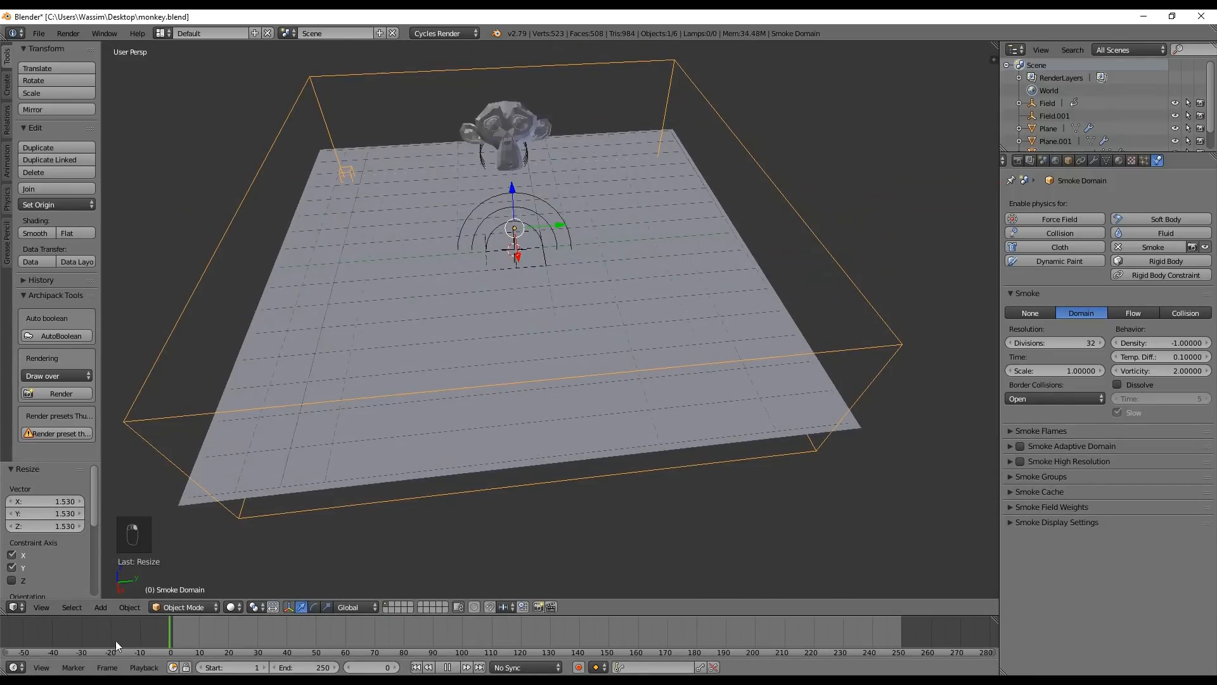
key(alt+a)
key(alt+a)
drag(209, 633, 158, 633)
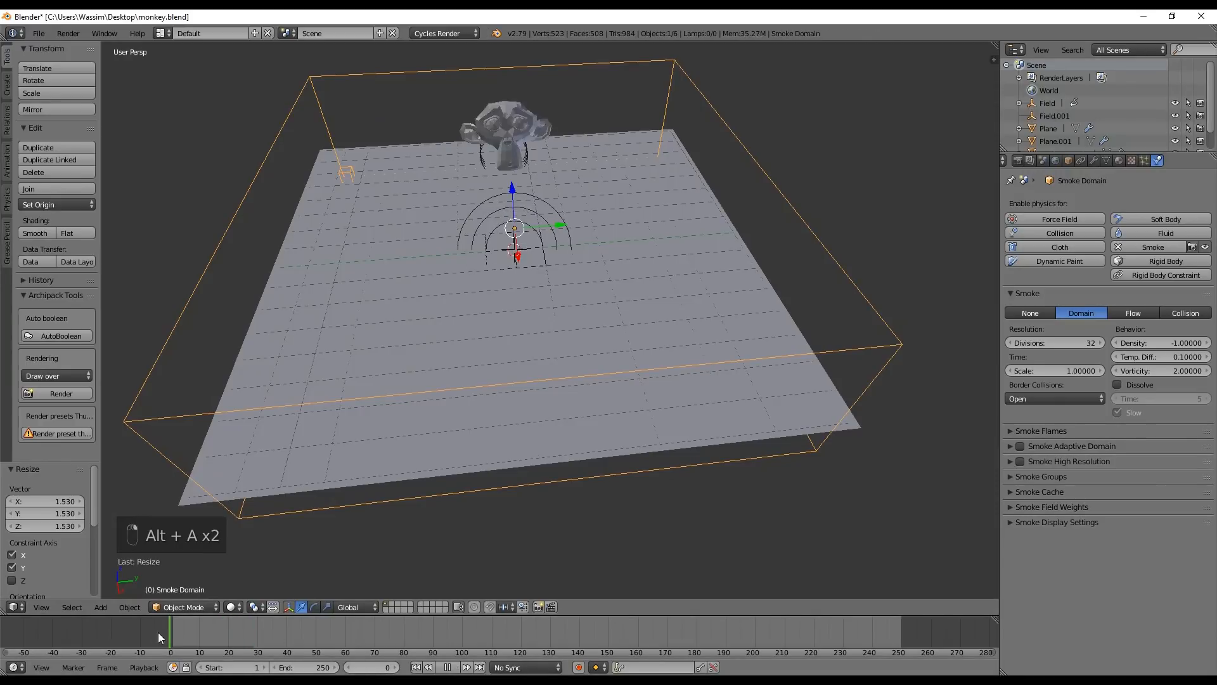
key(alt+a)
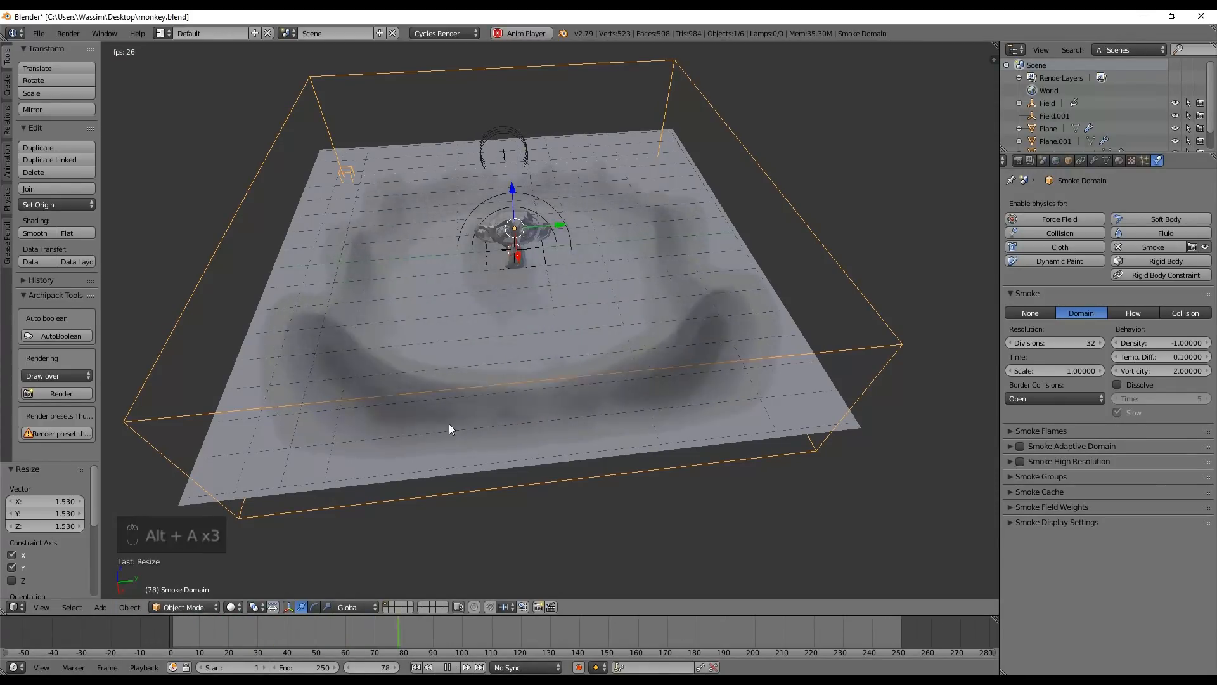
Replay the simulation from a low side view to check how closely the smoke hugs the ground plane
middle_drag(513, 307, 493, 268)
key(alt+a)
click(158, 628)
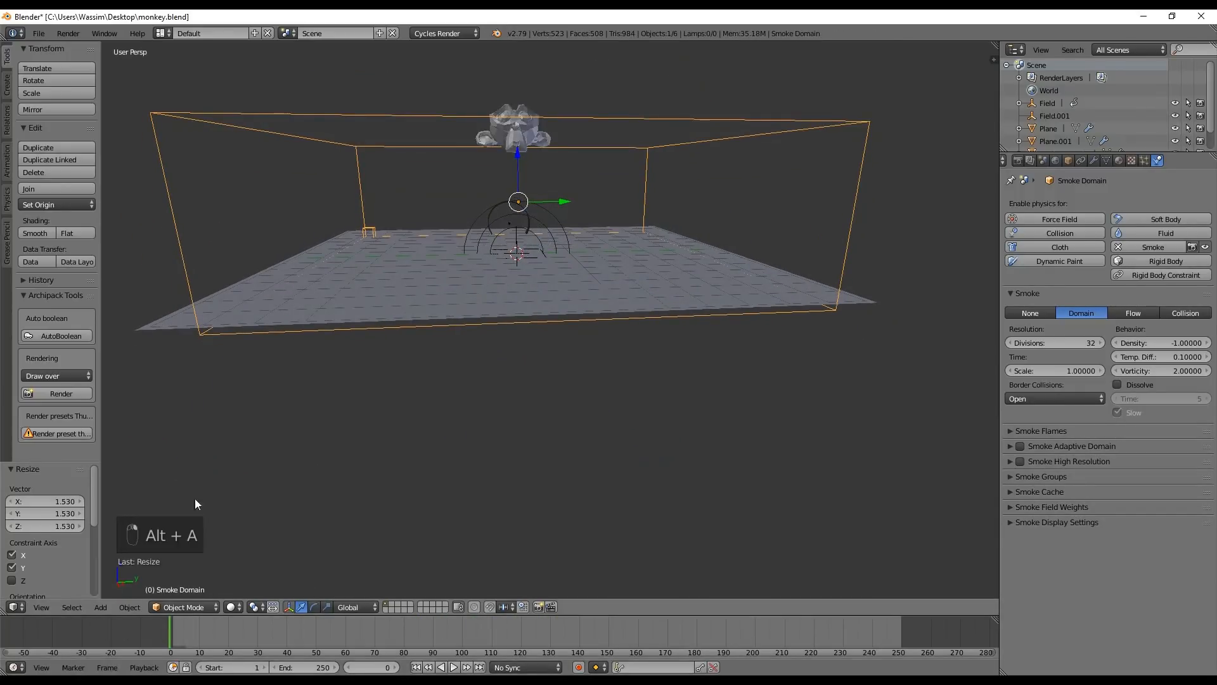
key(alt+a)
key(alt+a)
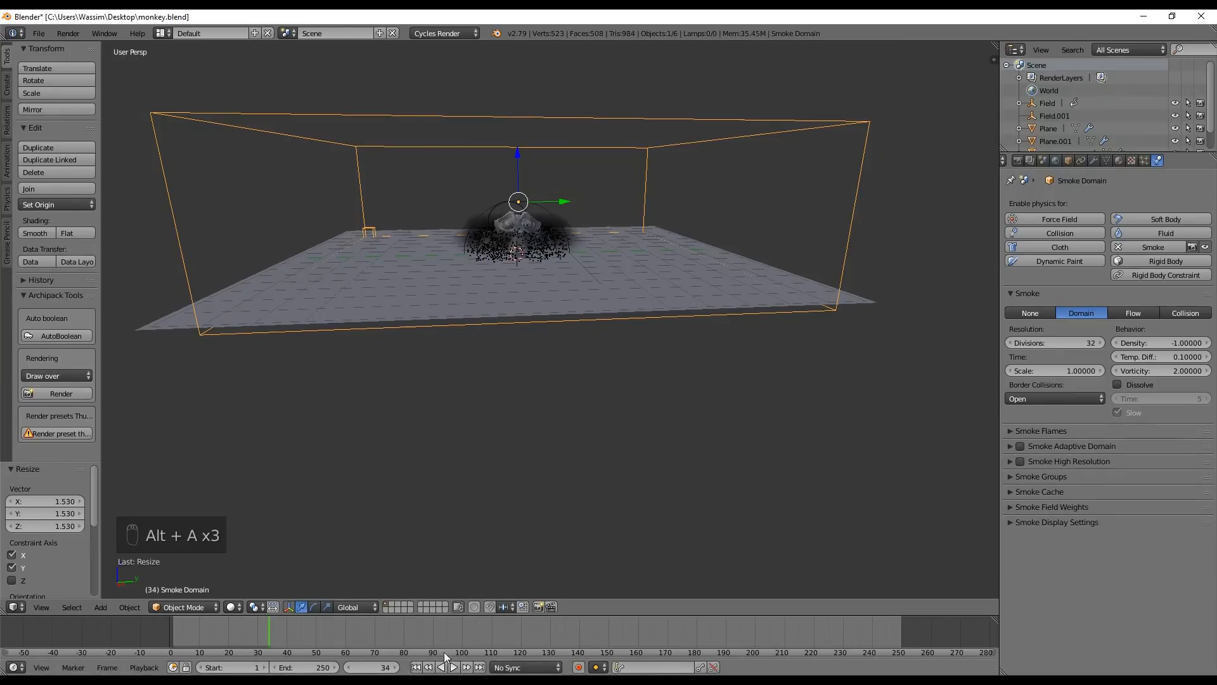
click(415, 667)
click(168, 639)
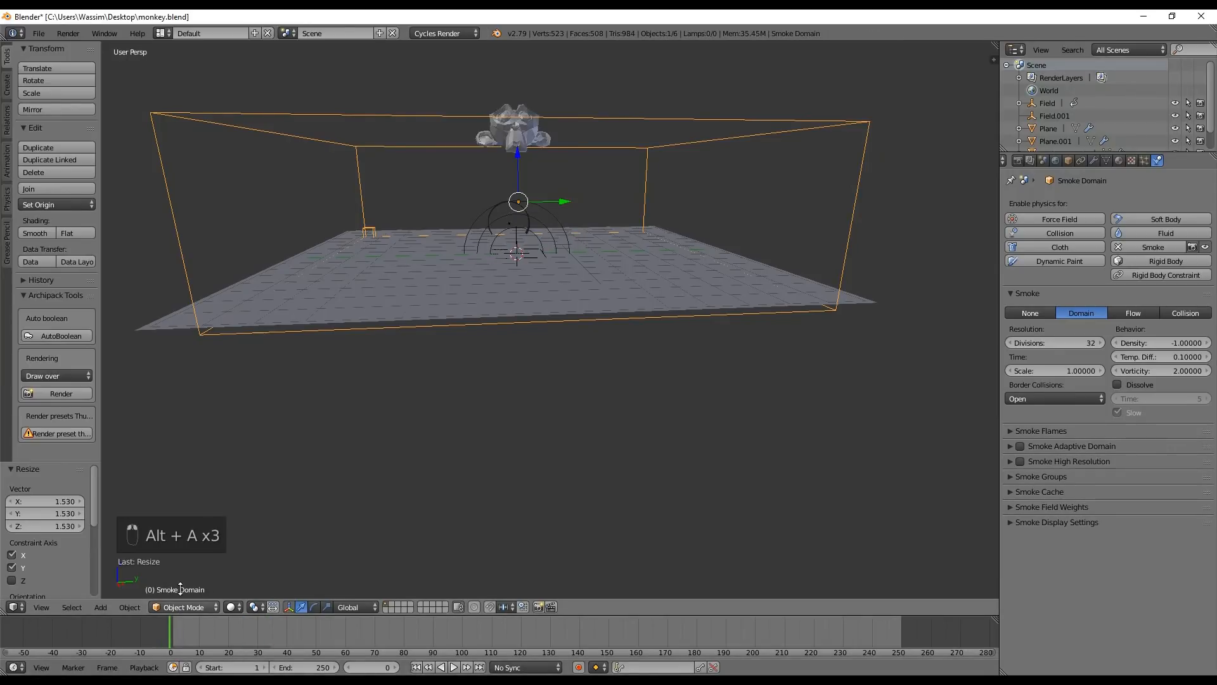
key(alt+a)
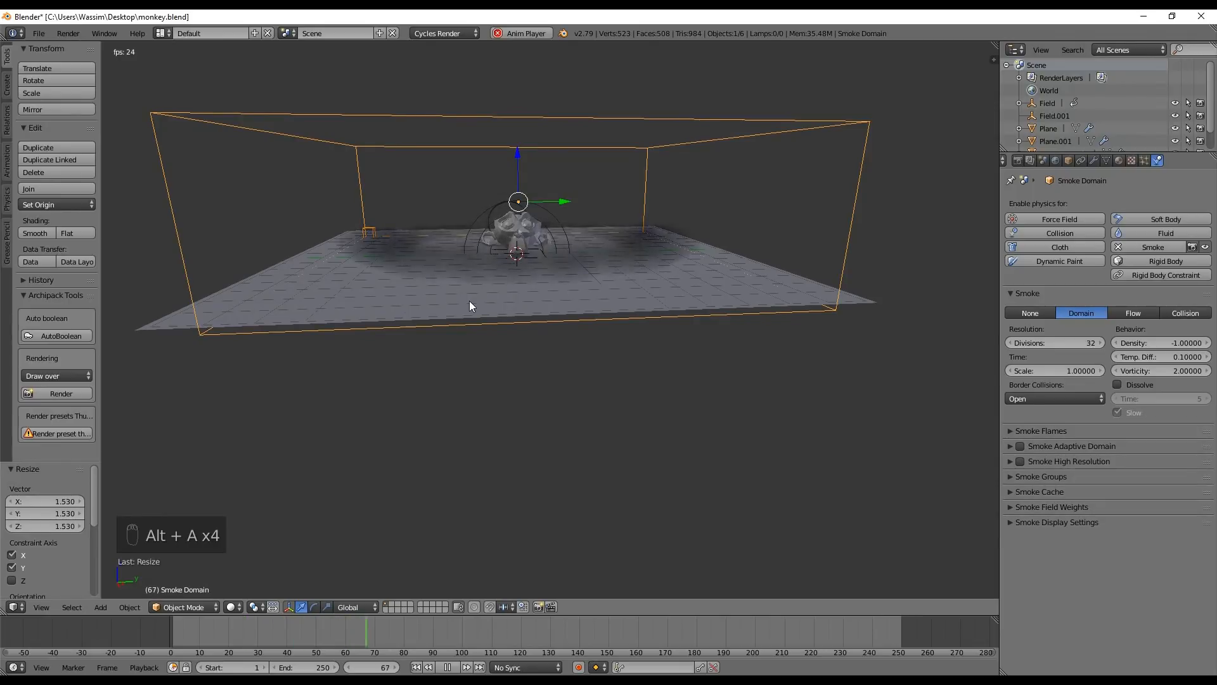
key(alt+a)
Replay the simulation in a closer view of the monkey and stop at frame 54 to inspect the smoke
middle_drag(495, 234, 639, 295)
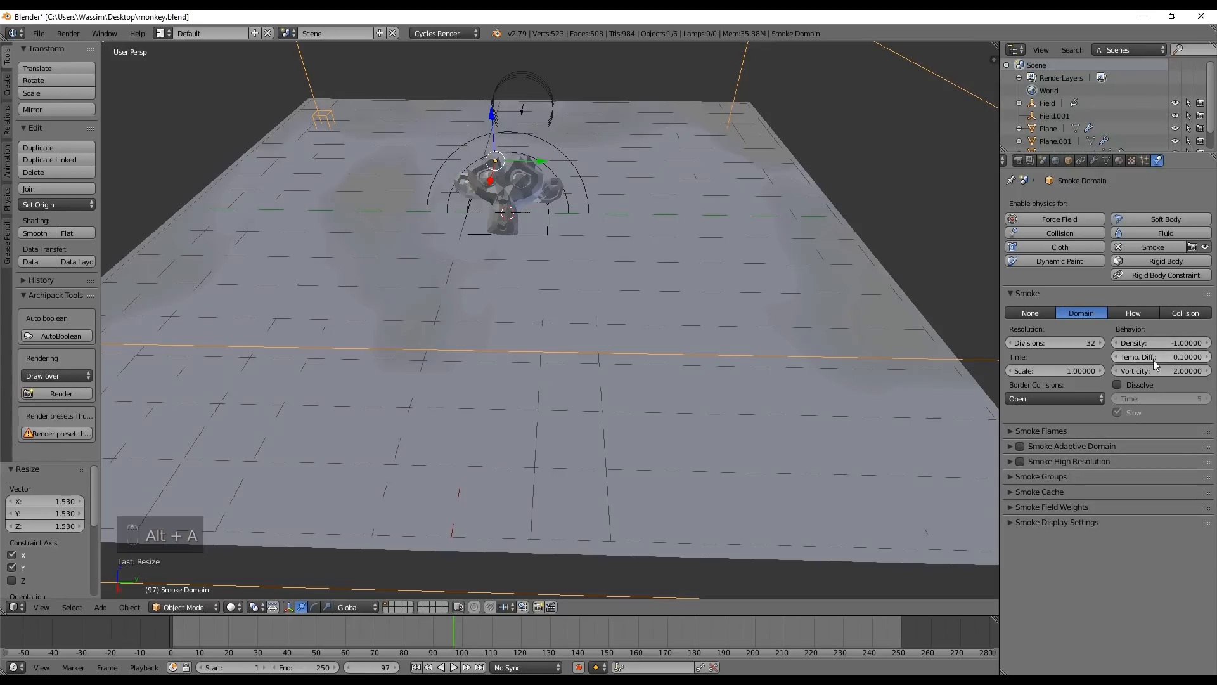
key(shift+Left)
key(alt+a)
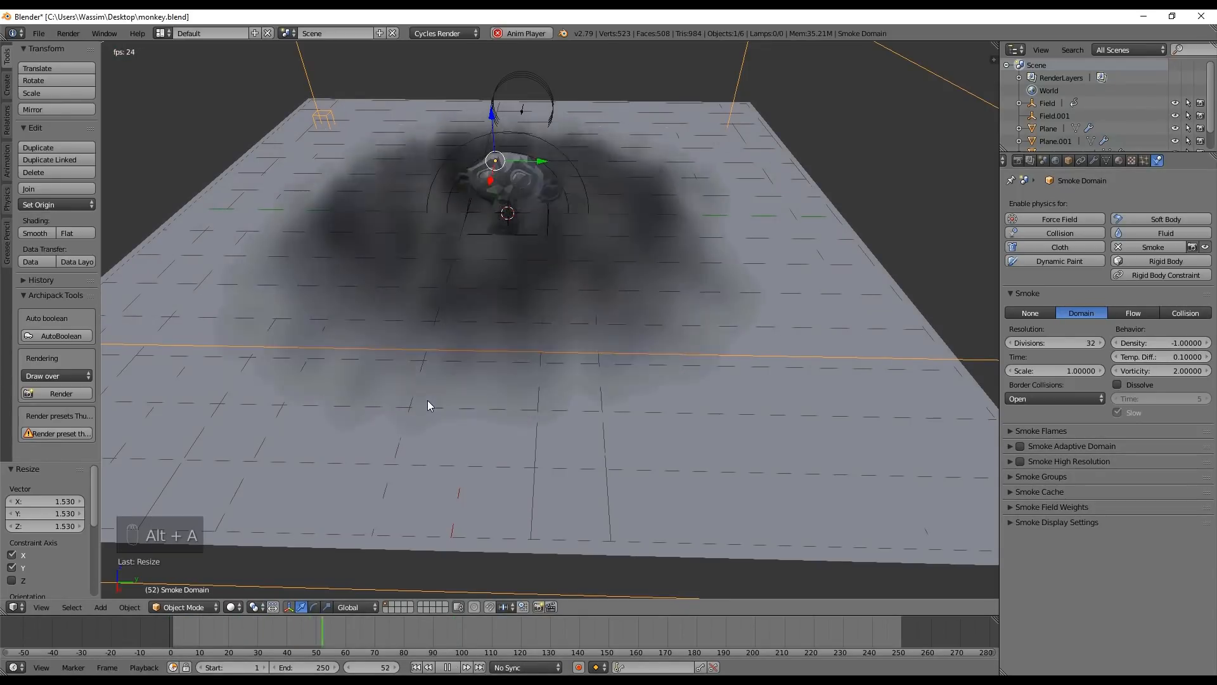
key(alt+a)
drag(362, 639, 327, 635)
Raise the smoke domain's resolution to 128 divisions and save the file, overwriting the existing one
scroll(650, 341, down, 1)
scroll(649, 341, down, 3)
middle_drag(650, 341, 681, 294)
scroll(708, 285, up, 2)
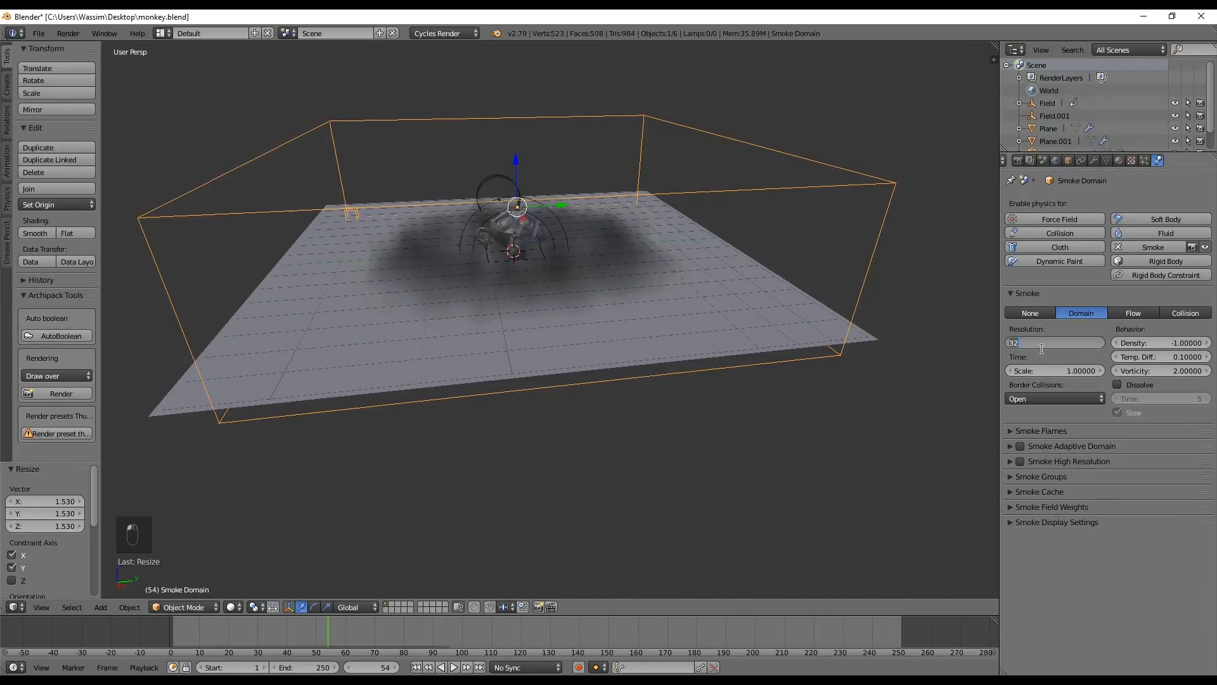
text(128)
key(Return)
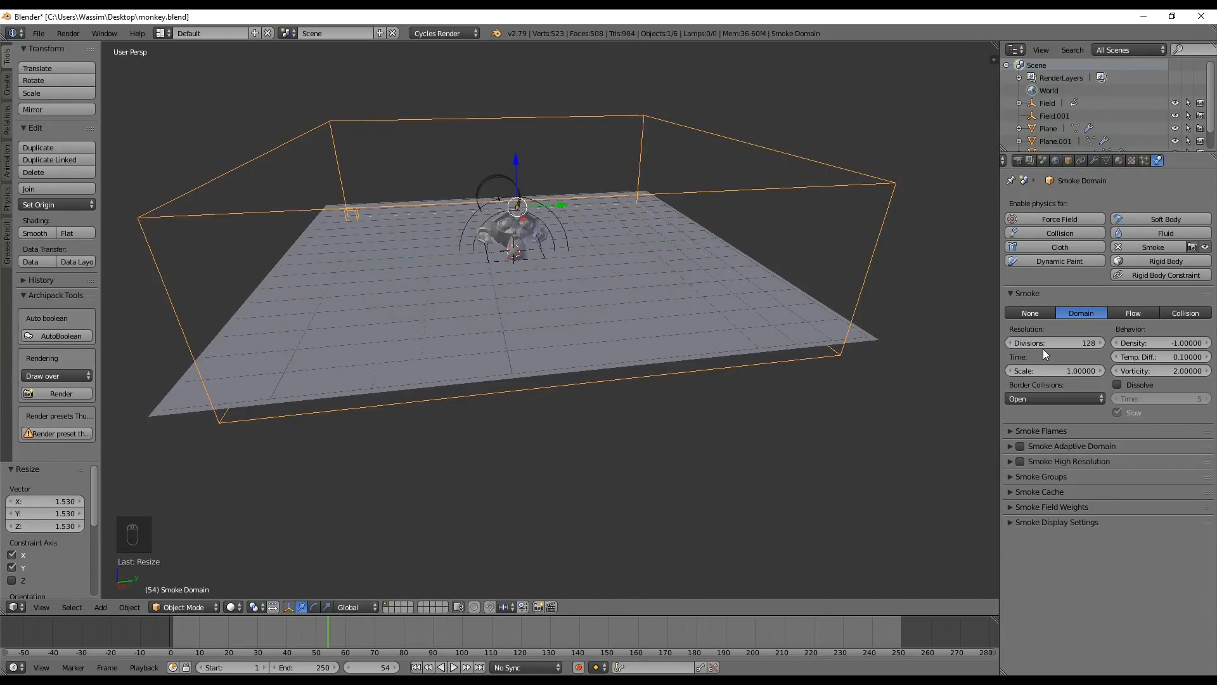
key(ctrl+s)
click(760, 313)
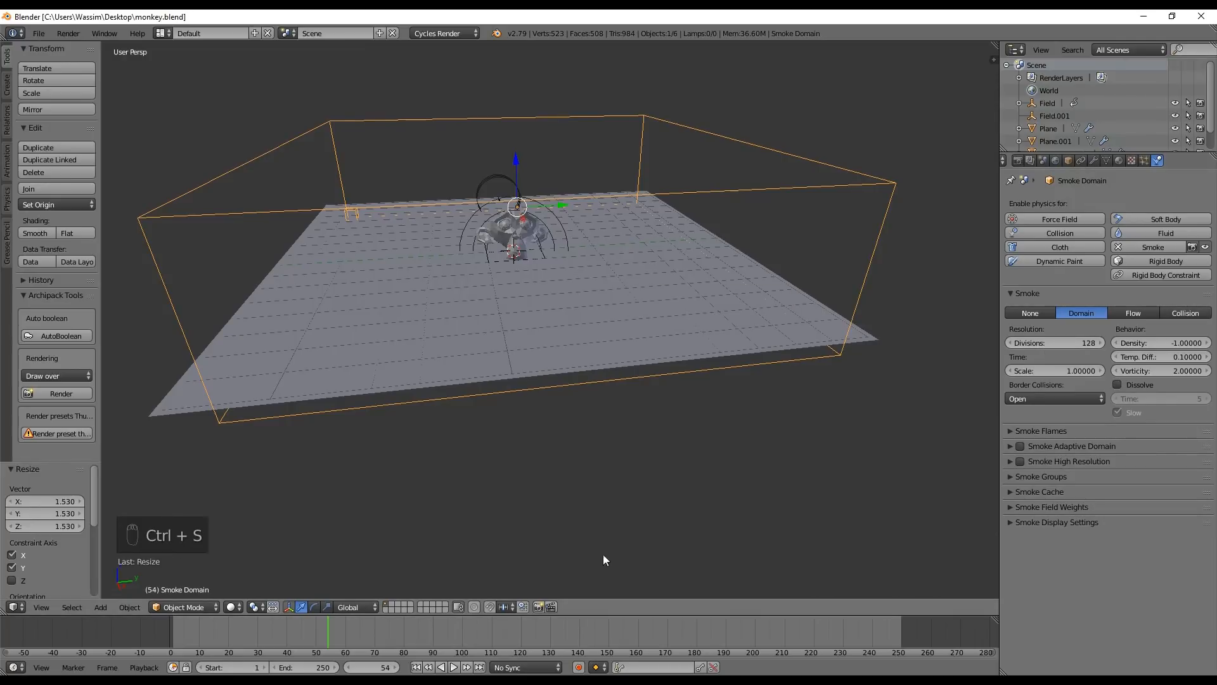
Play the simulation from the start at the new resolution, viewing the domain from another angle
drag(234, 637, 104, 636)
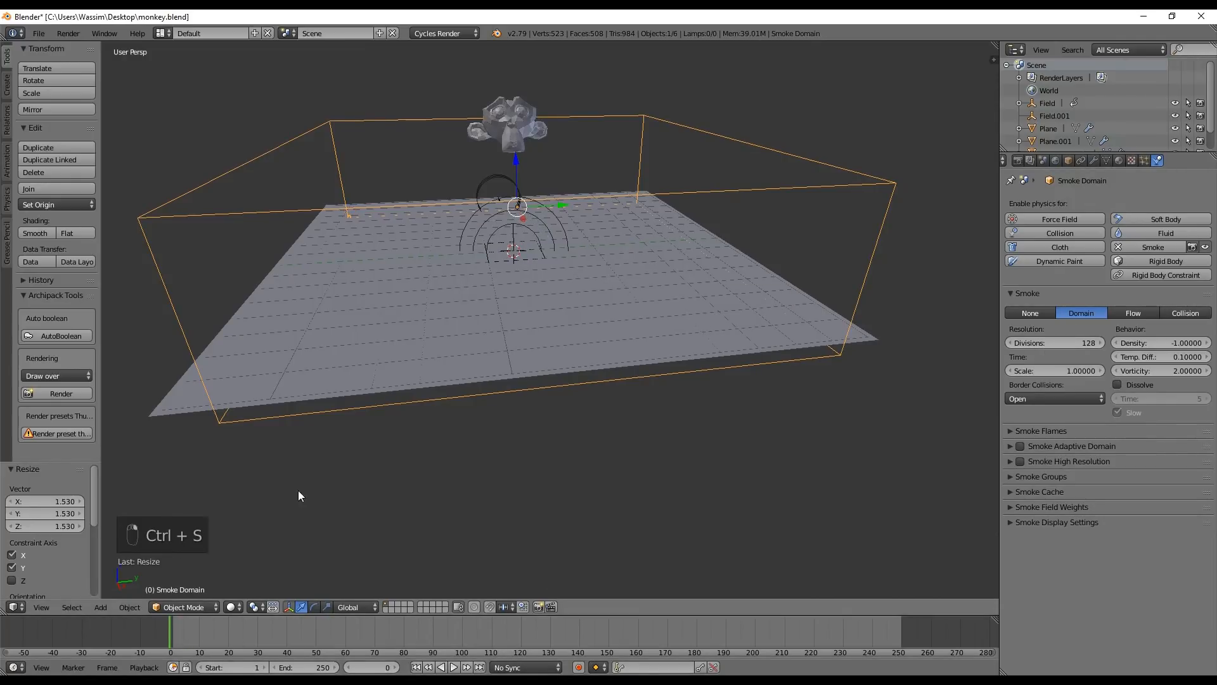
click(453, 668)
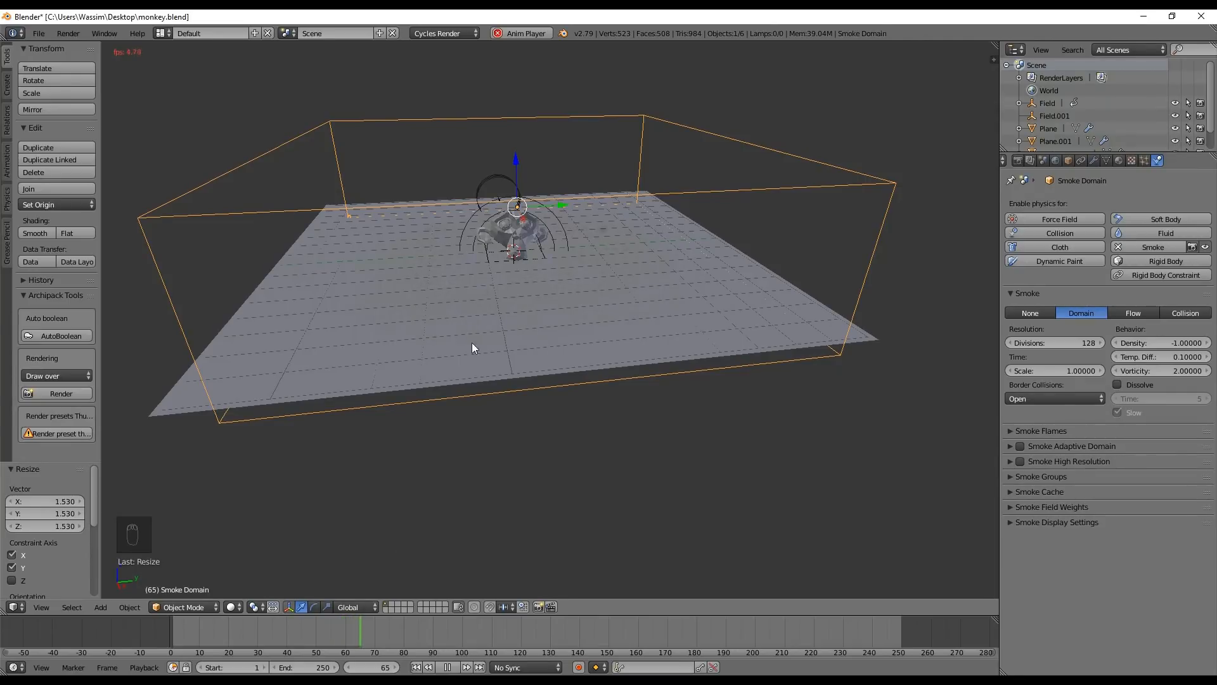
mouse_move(404, 308)
middle_down()
mouse_move(389, 298)
mouse_move(416, 300)
middle_up()
key(alt+a)
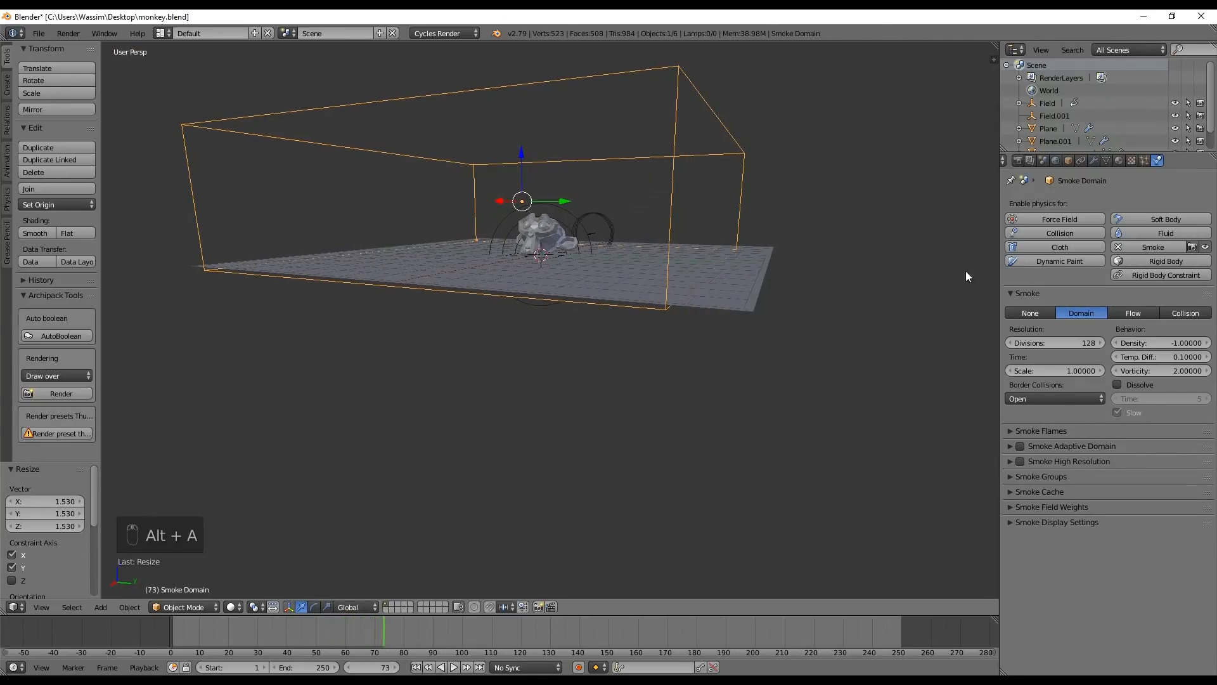
Go to frame 48, examine the detailed smoke from several angles, and briefly preview it in rendered shading
drag(190, 626, 309, 649)
middle_drag(535, 286, 560, 348)
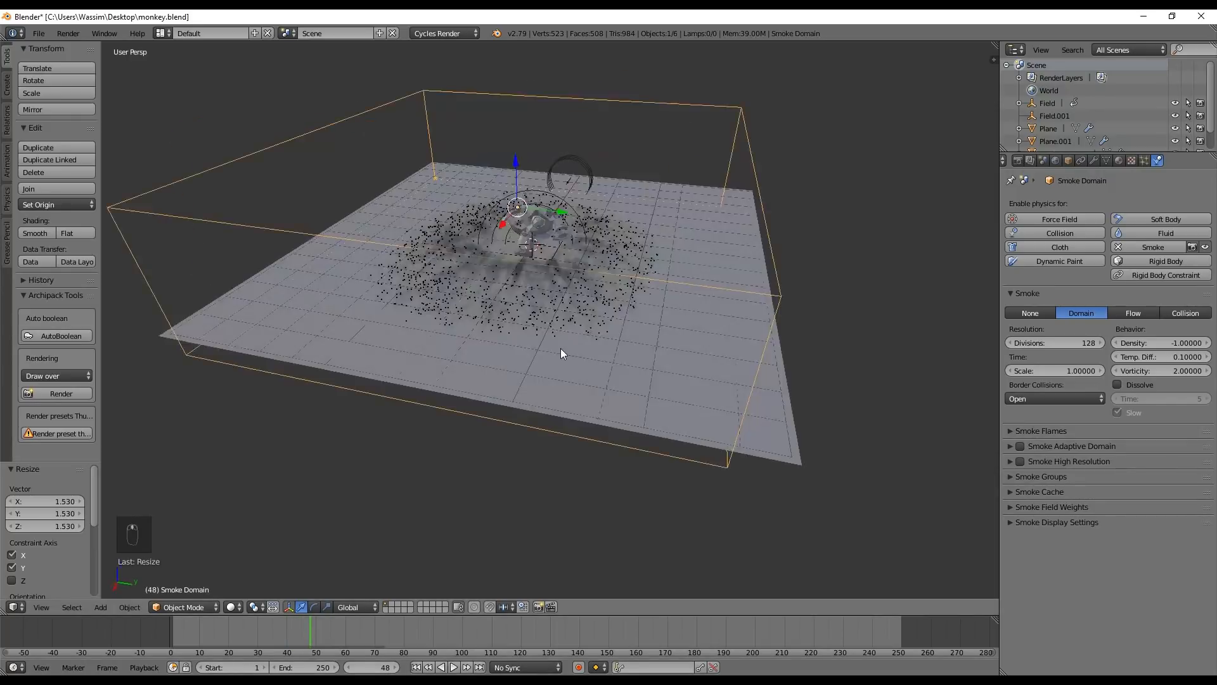
scroll(592, 322, up, 4)
mouse_move(572, 304)
middle_down()
mouse_move(527, 291)
mouse_move(554, 310)
middle_up()
middle_drag(469, 279, 512, 312)
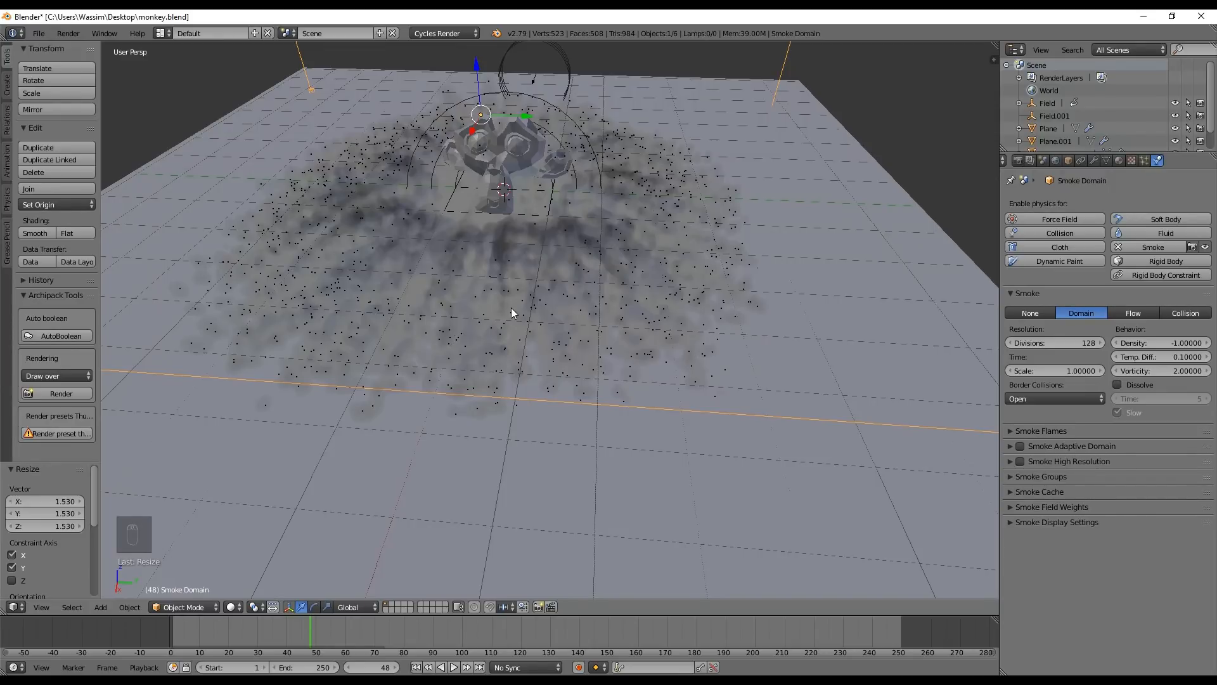
mouse_move(503, 315)
middle_down()
mouse_move(508, 272)
mouse_move(472, 252)
mouse_move(473, 290)
mouse_move(568, 298)
mouse_move(652, 280)
mouse_move(592, 306)
mouse_move(405, 283)
mouse_move(488, 312)
middle_up()
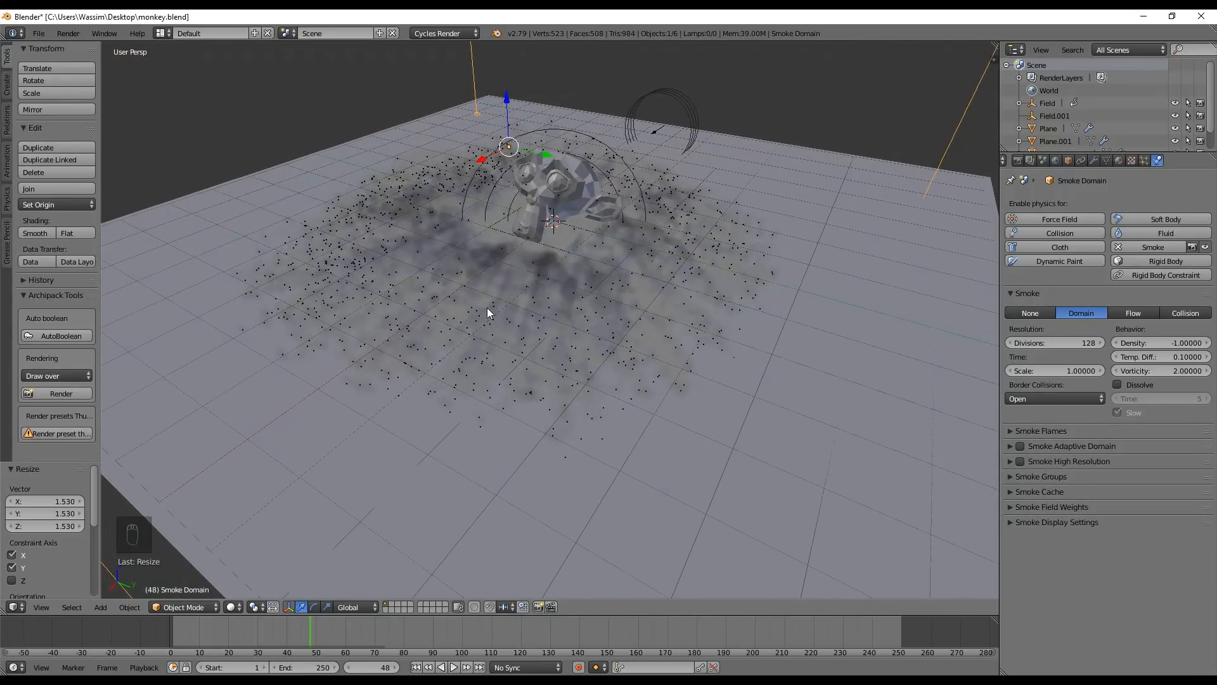
key(shift+z)
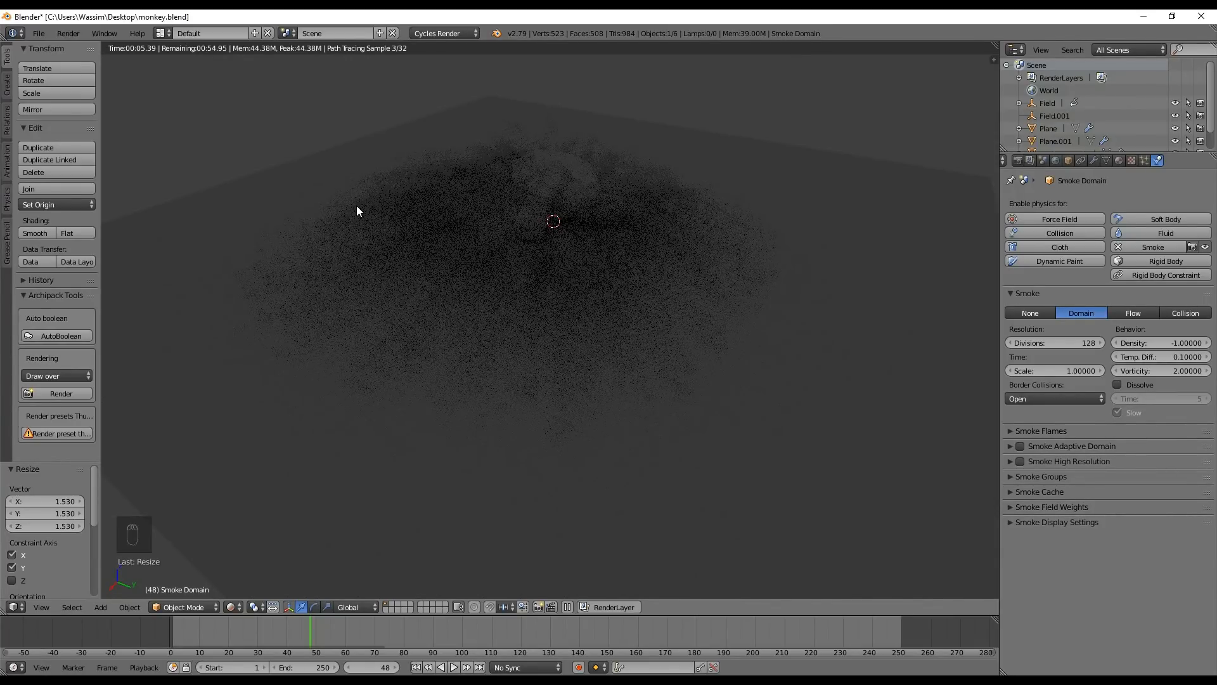
key(shift+z)
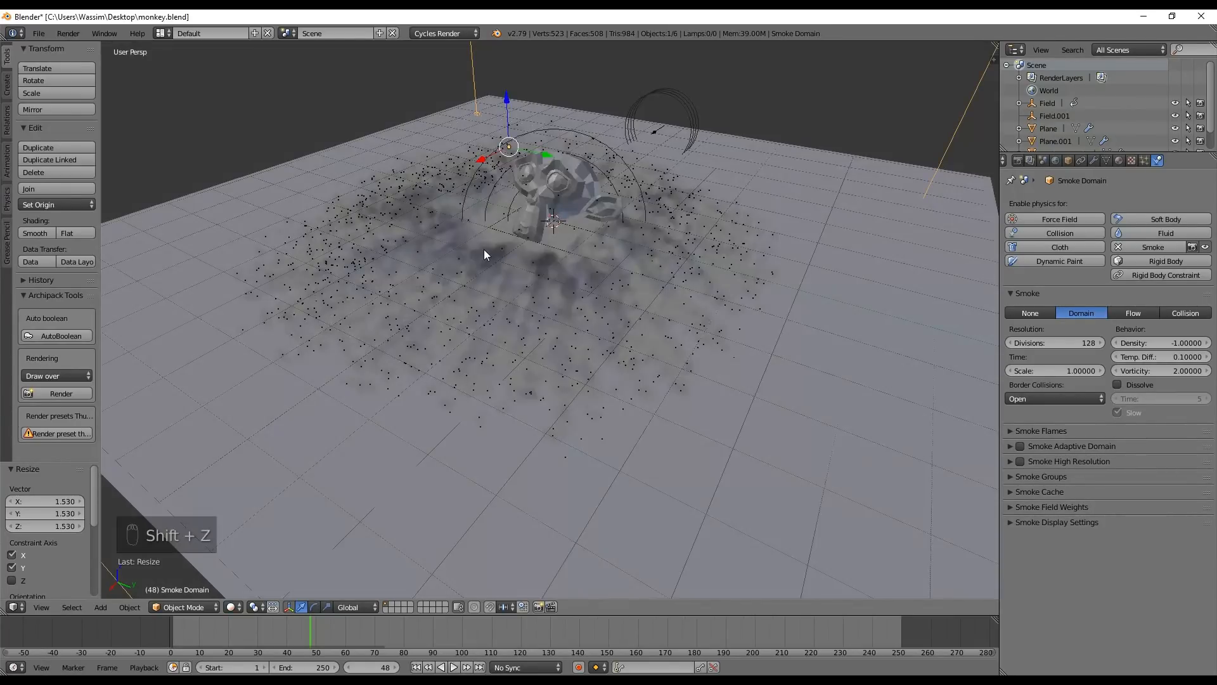
click(1169, 358)
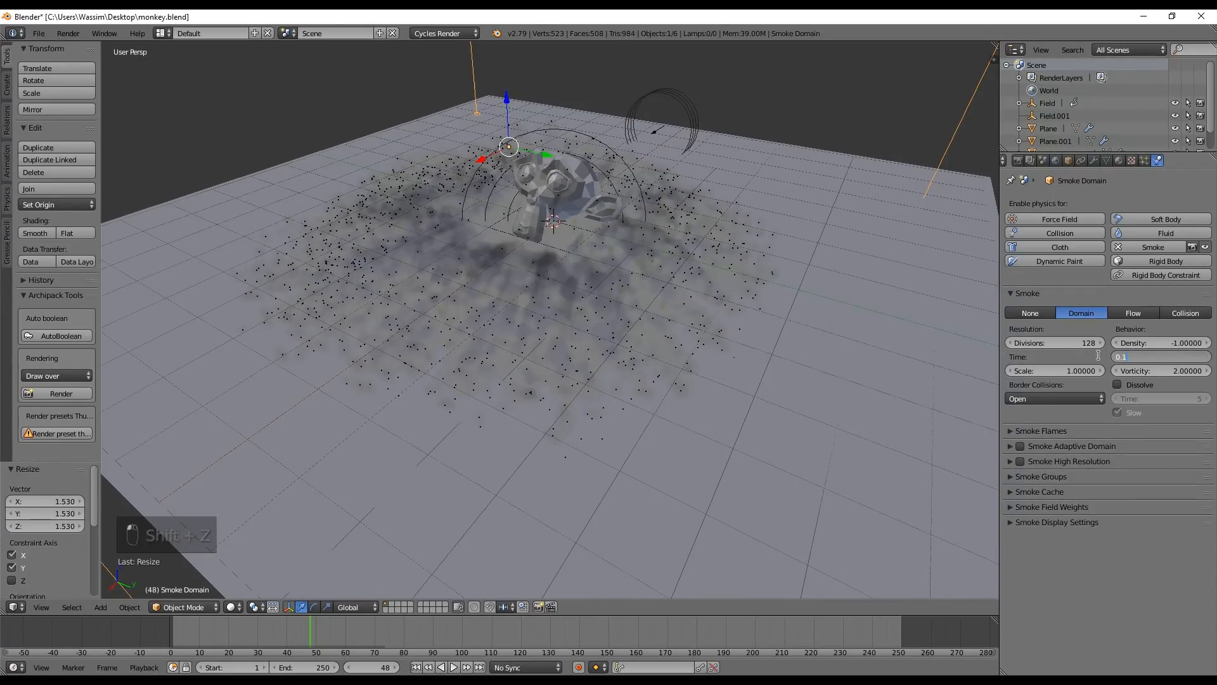
key(Return)
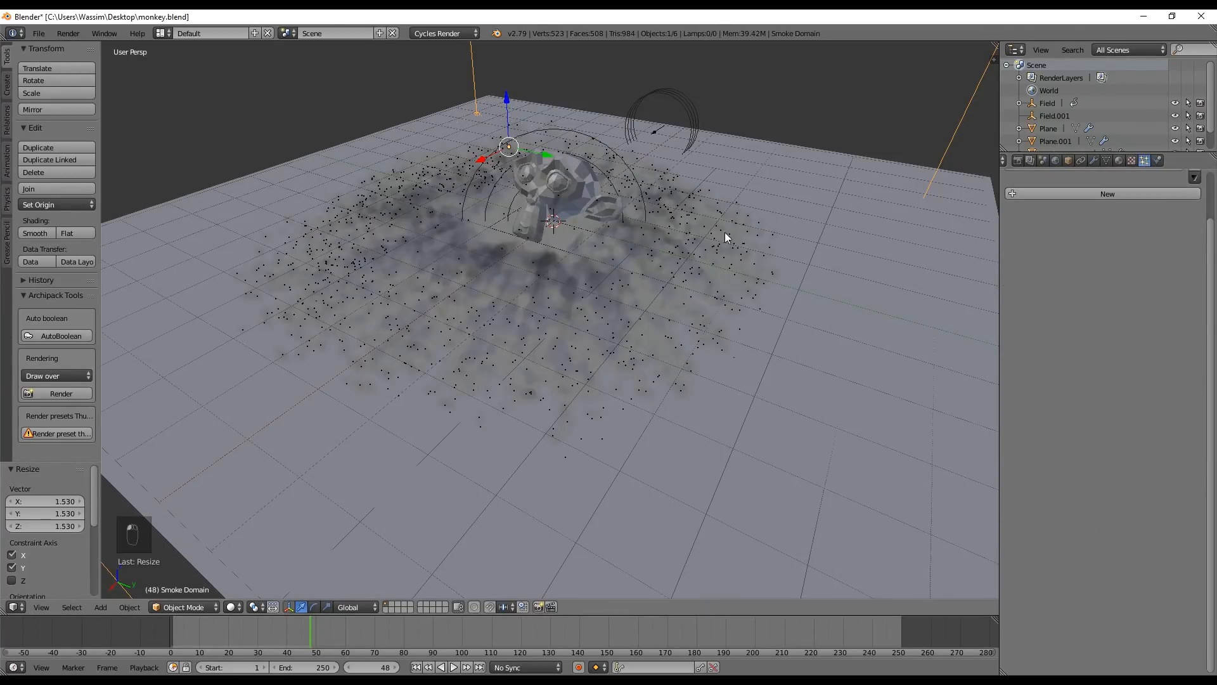
Set the emitter plane's particle lifetime to 35 and replay the simulation from the first frame
right_click(649, 199)
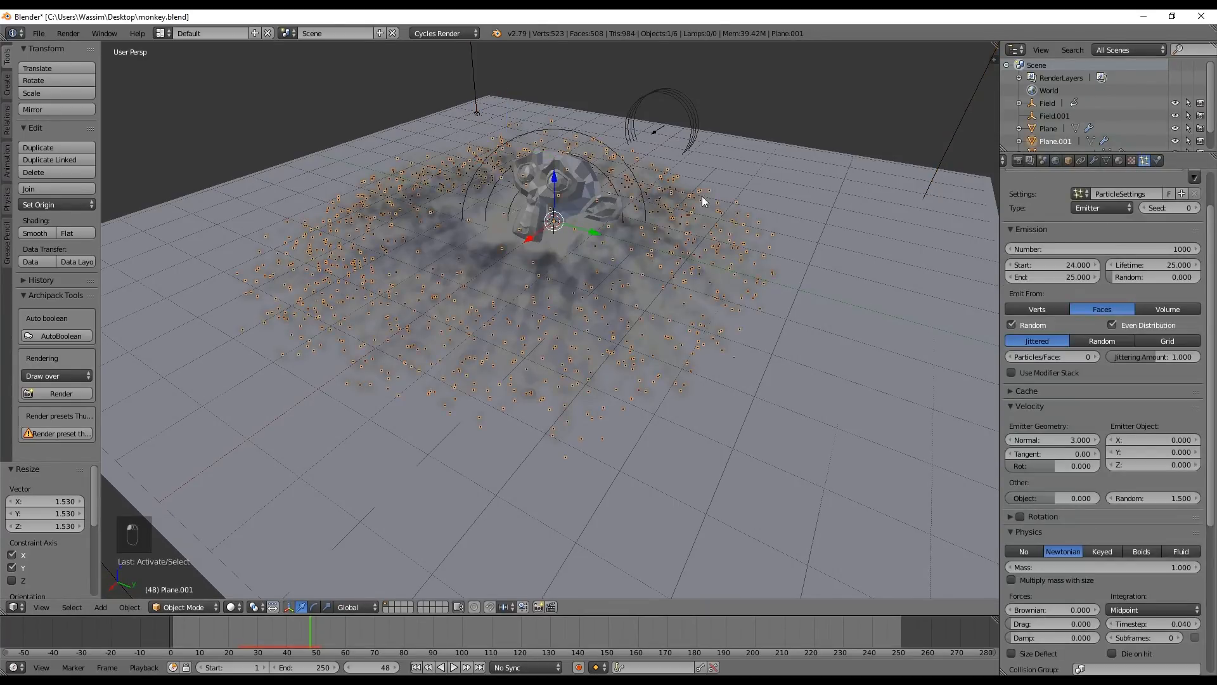
click(1151, 268)
text(35)
key(Return)
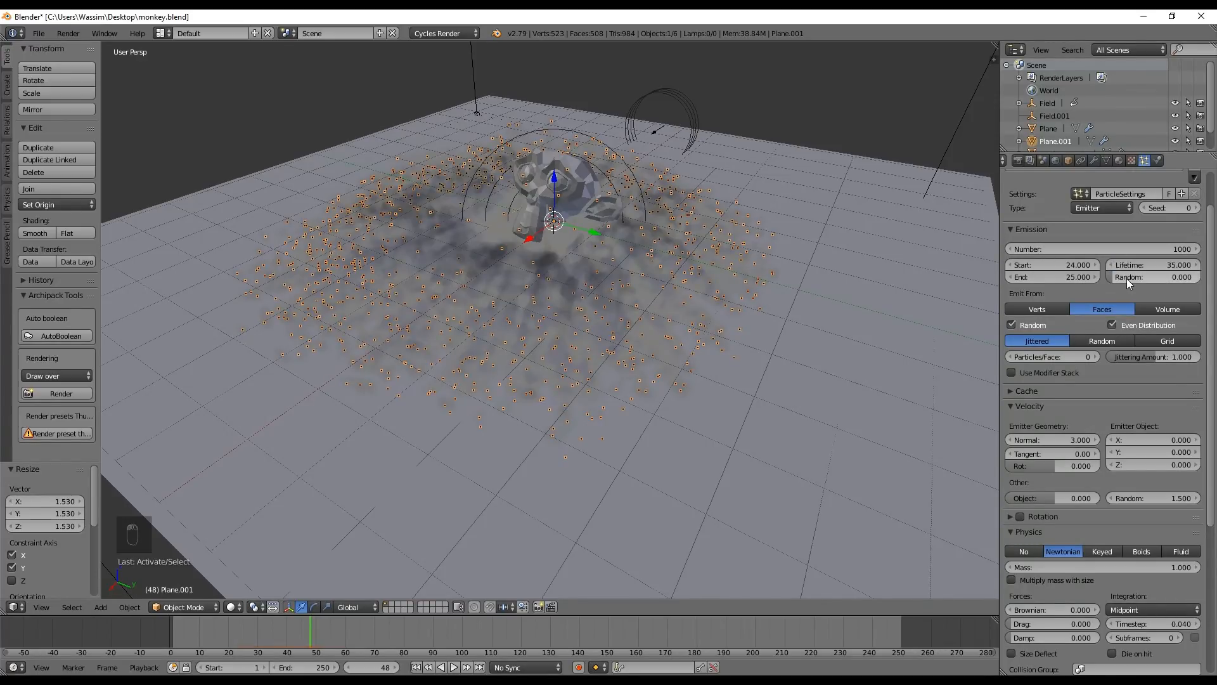
click(416, 667)
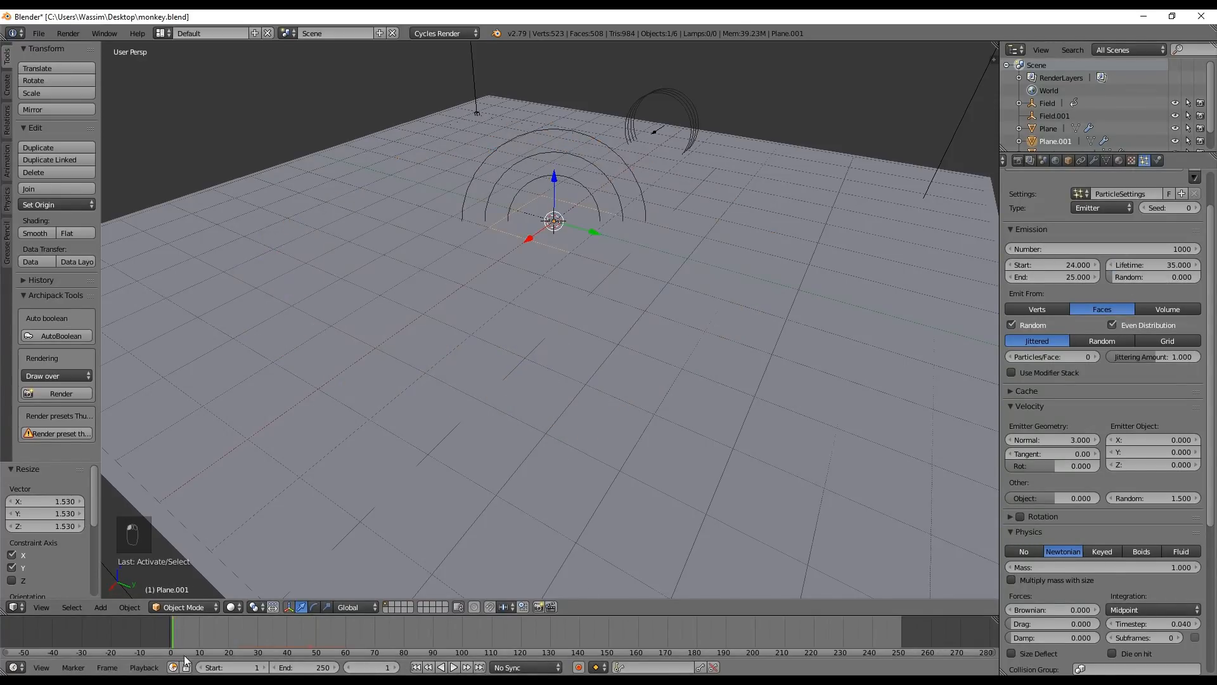
key(alt+a)
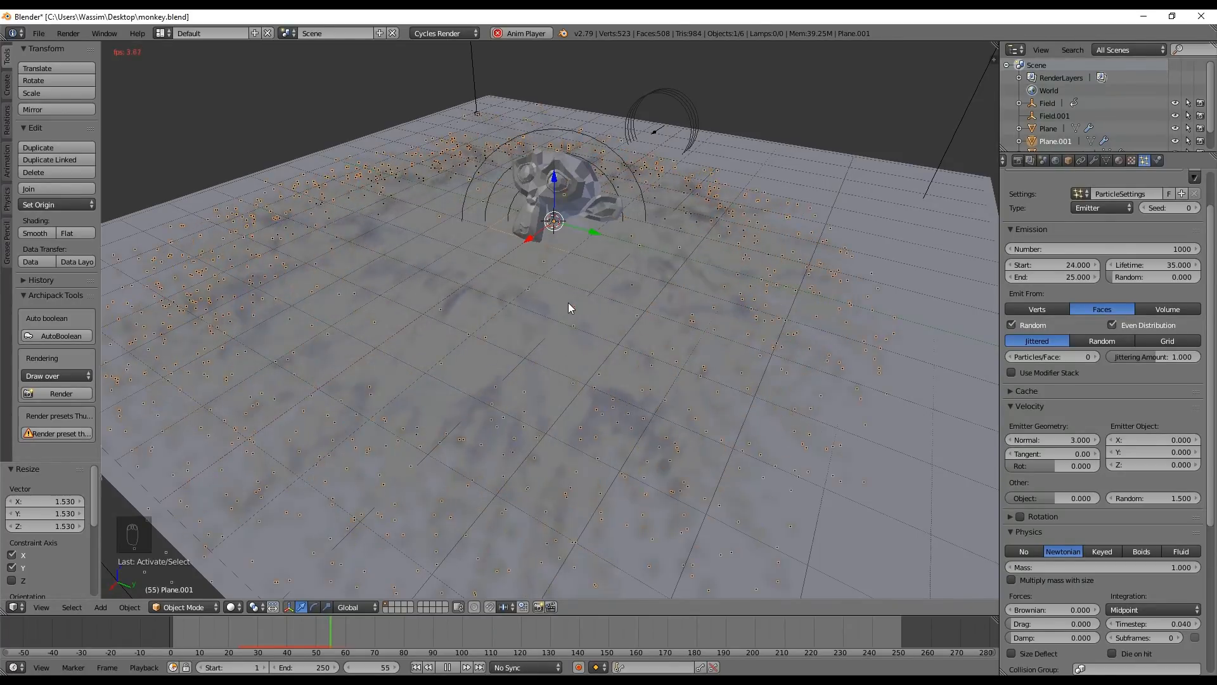
Stop the playback and set the emitter plane's smoke flow temperature difference to -0.5
middle_drag(557, 333, 615, 325)
key(alt+a)
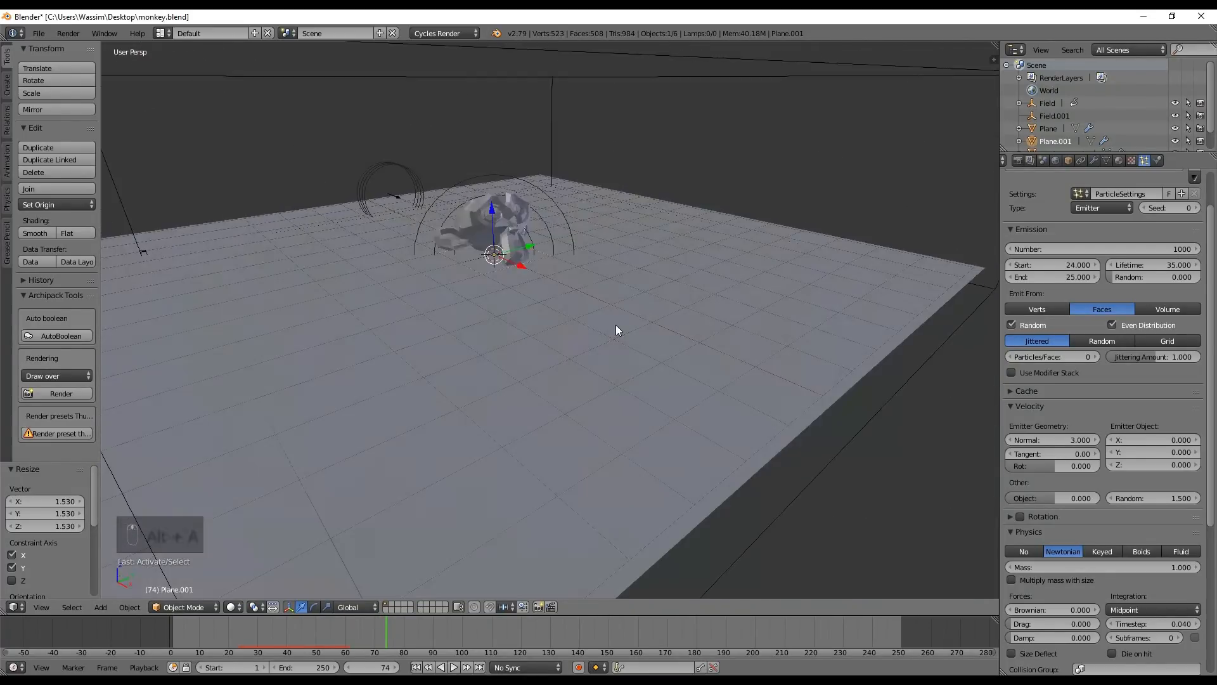
right_click(553, 119)
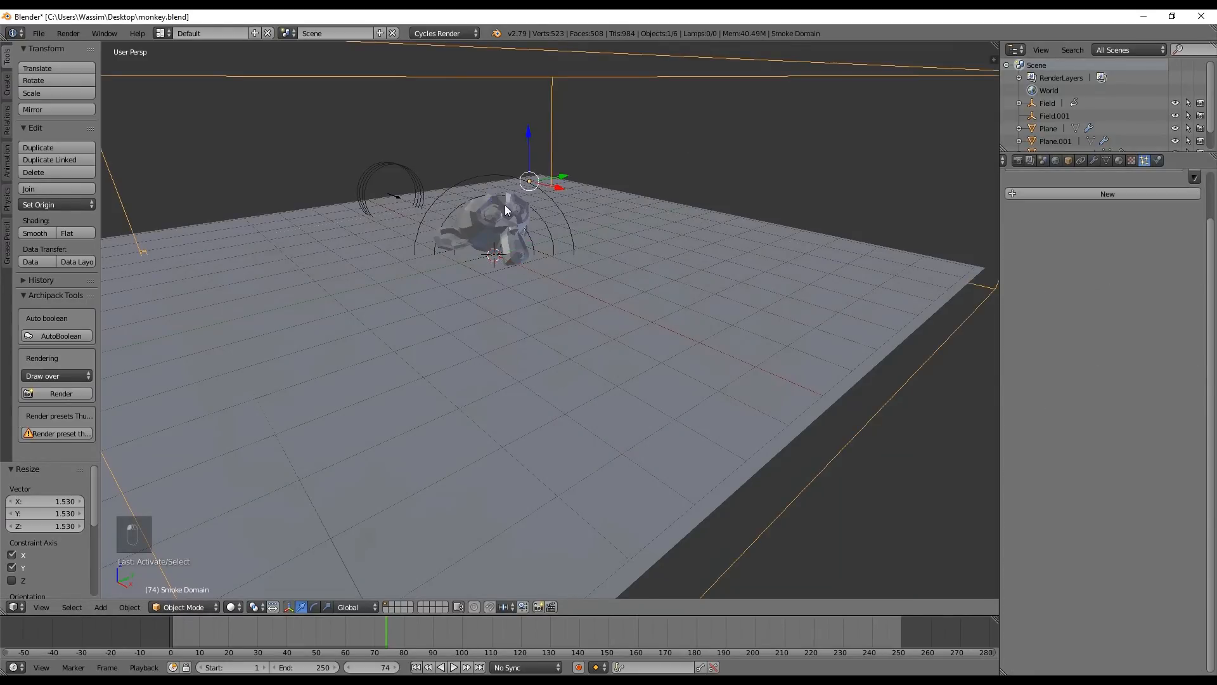
key(z)
right_click(479, 270)
key(z)
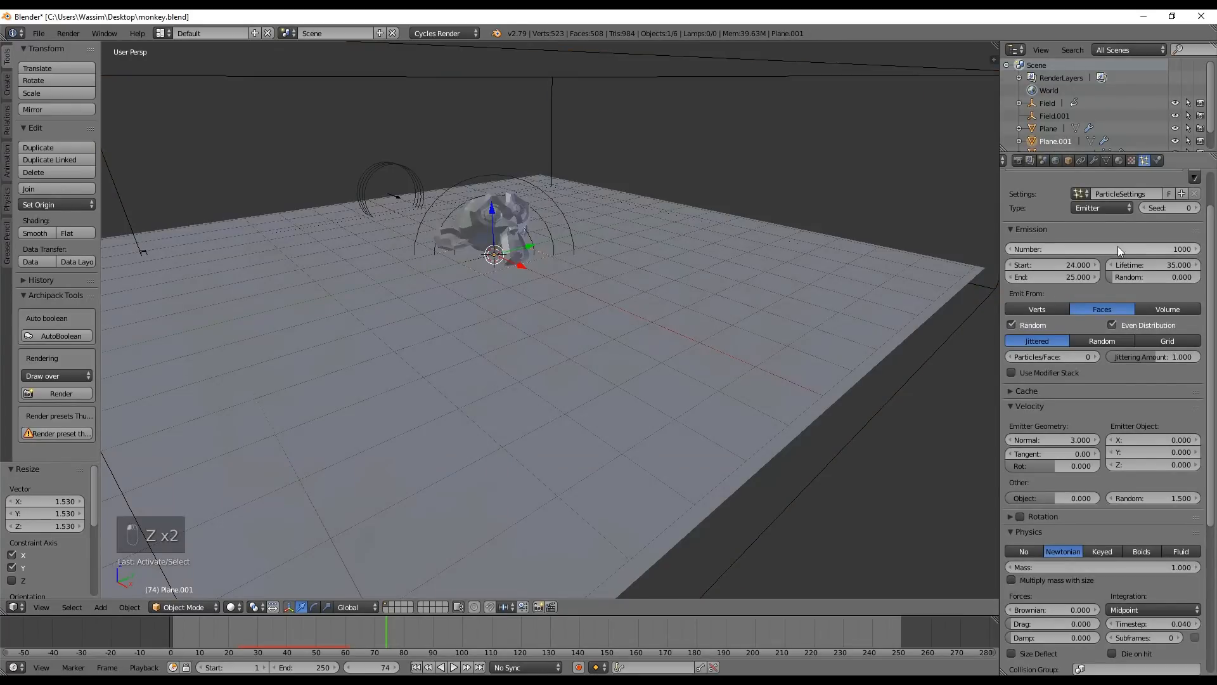
click(1157, 161)
click(1165, 386)
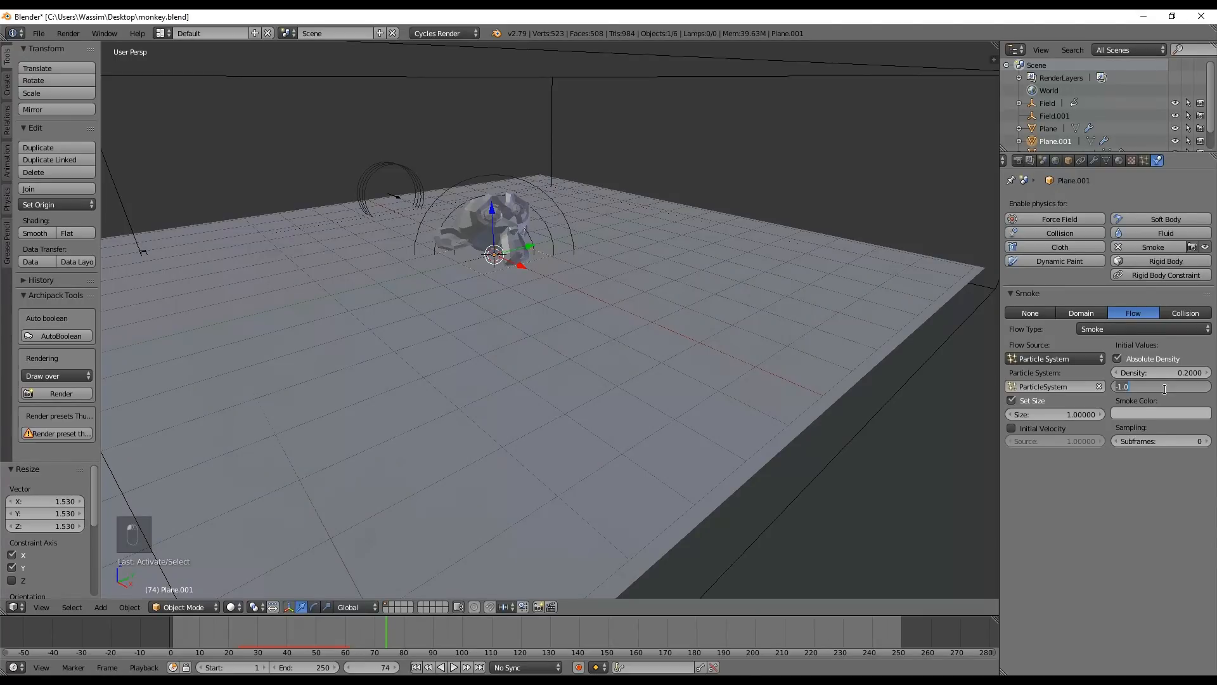
key(BackSpace)
text(-0.5)
key(Return)
Return to the first frame and briefly play the simulation with the new temperature difference
key(shift+Left)
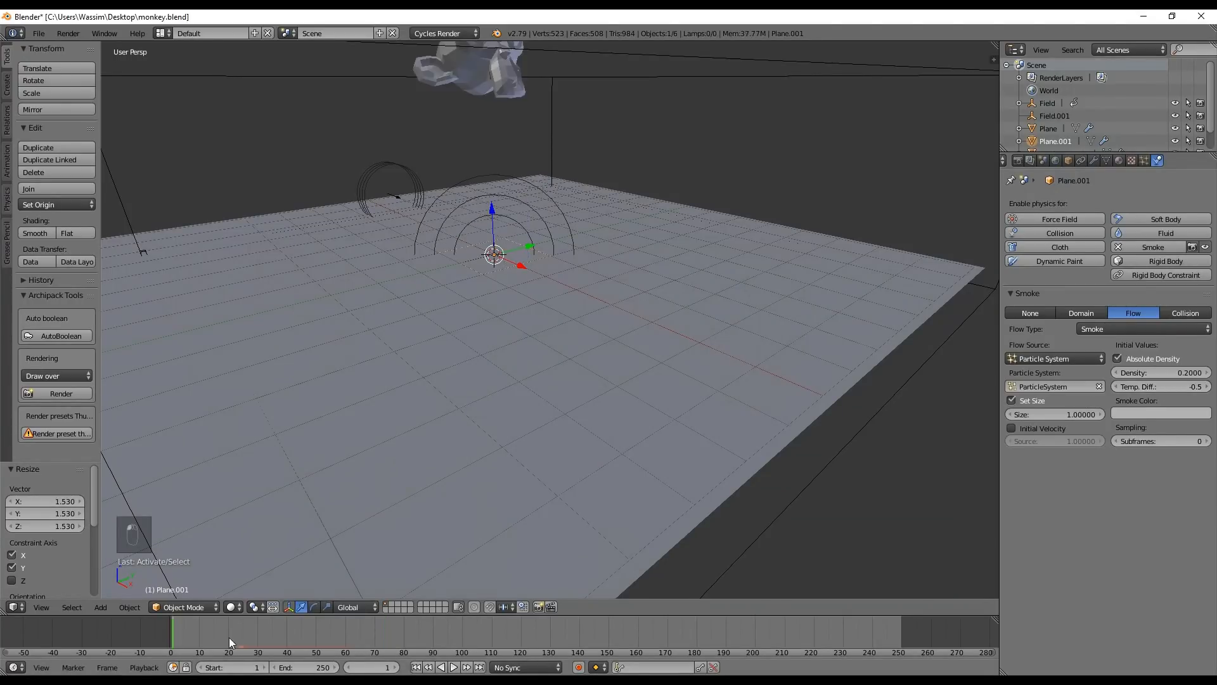
key(alt+a)
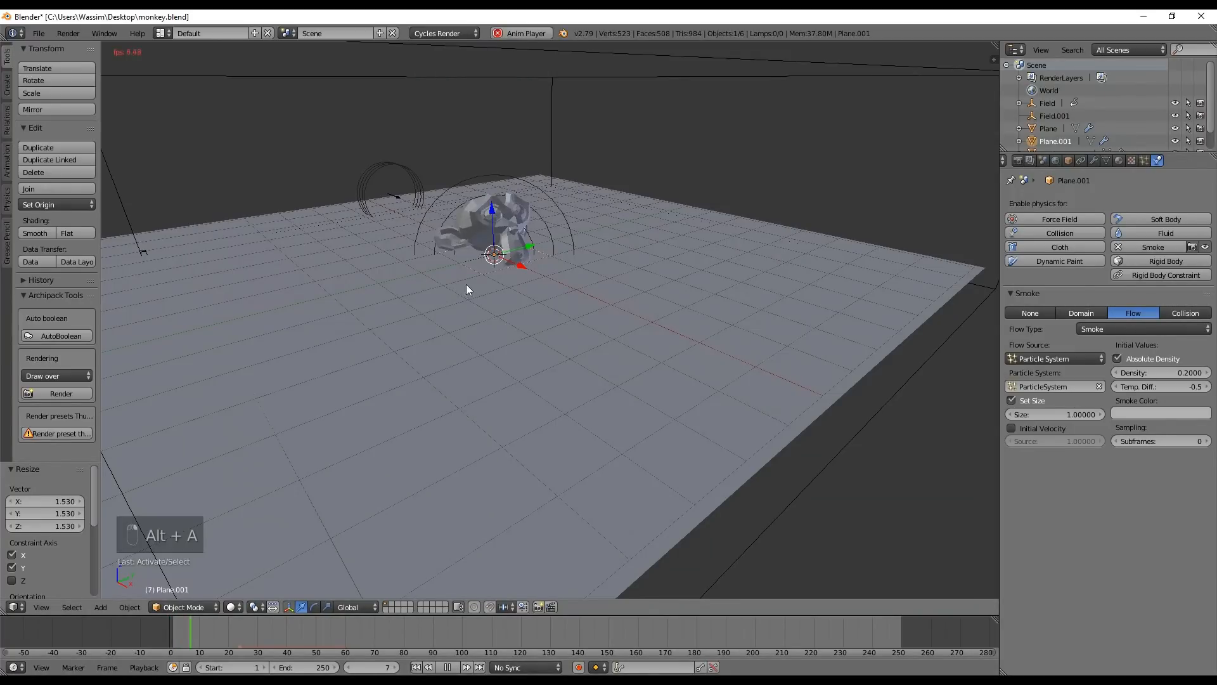
key(alt+a)
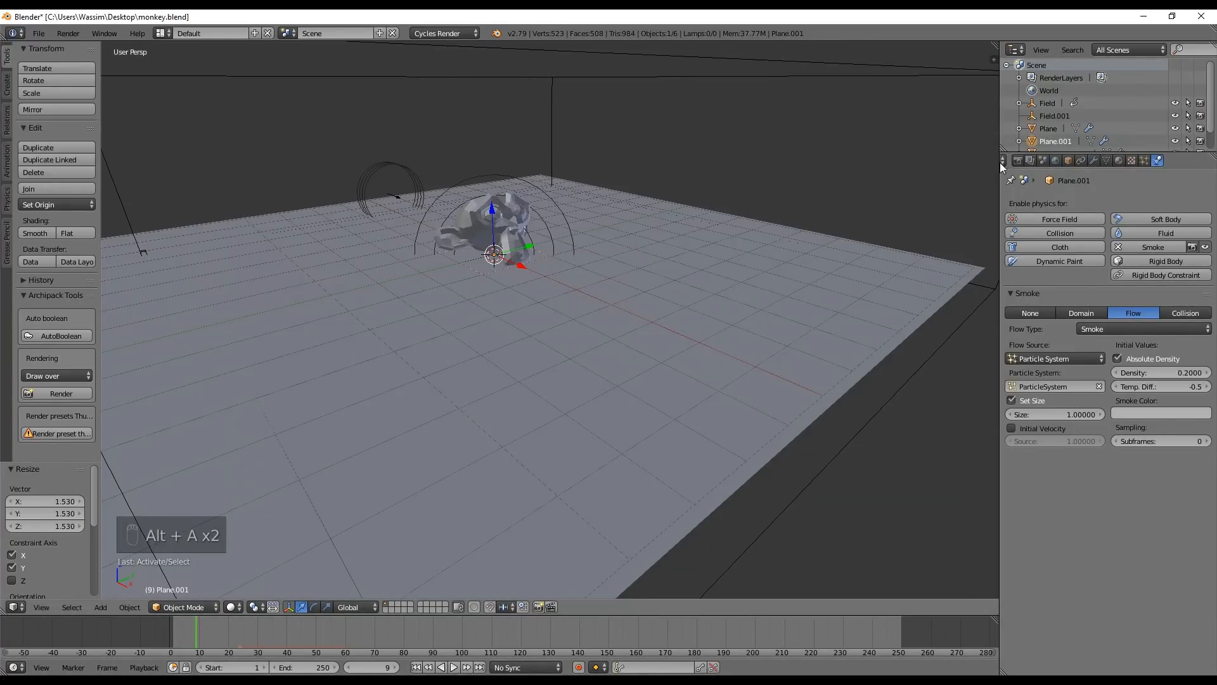
Lower the smoke domain's resolution to 64 divisions
right_click(550, 148)
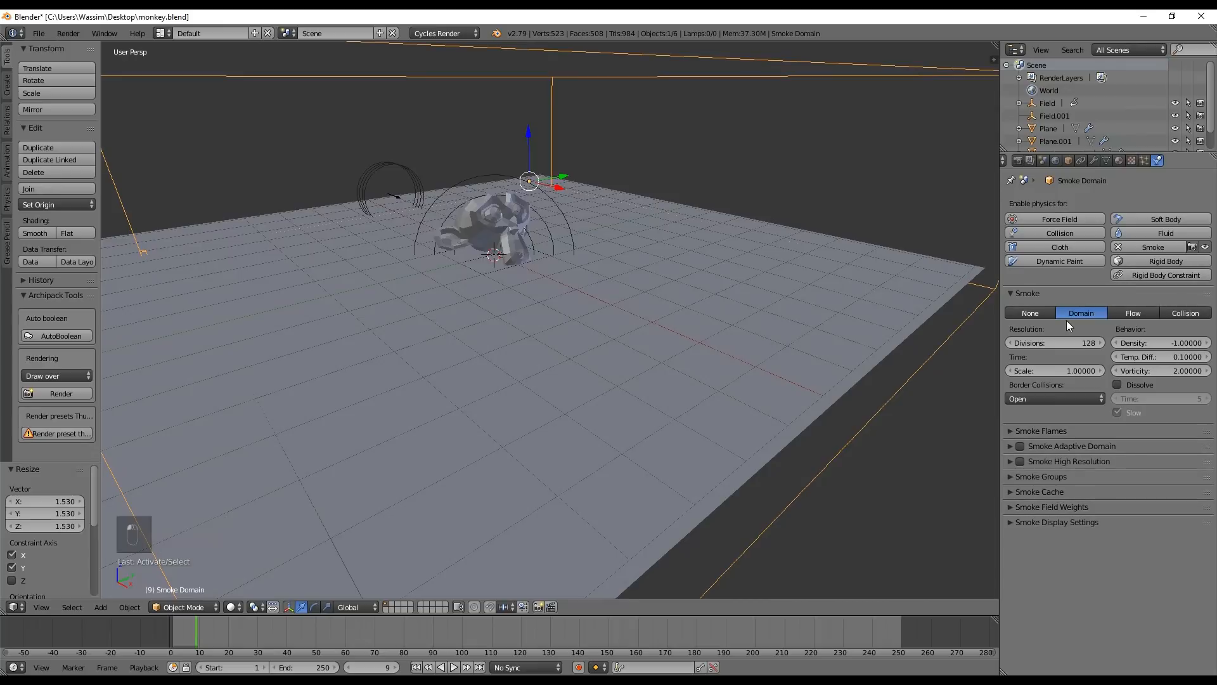
click(1051, 341)
text(64)
key(Return)
Play the lower-resolution smoke simulation from the start, then replay it from a higher viewing angle
click(416, 668)
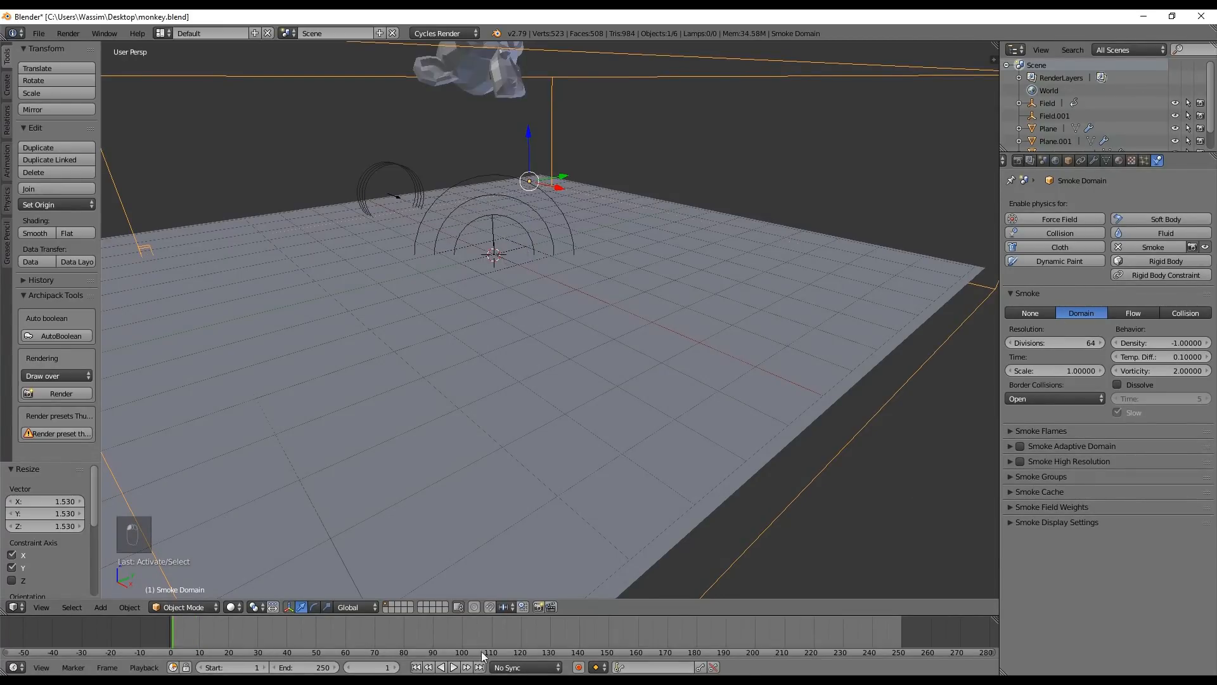
key(alt+a)
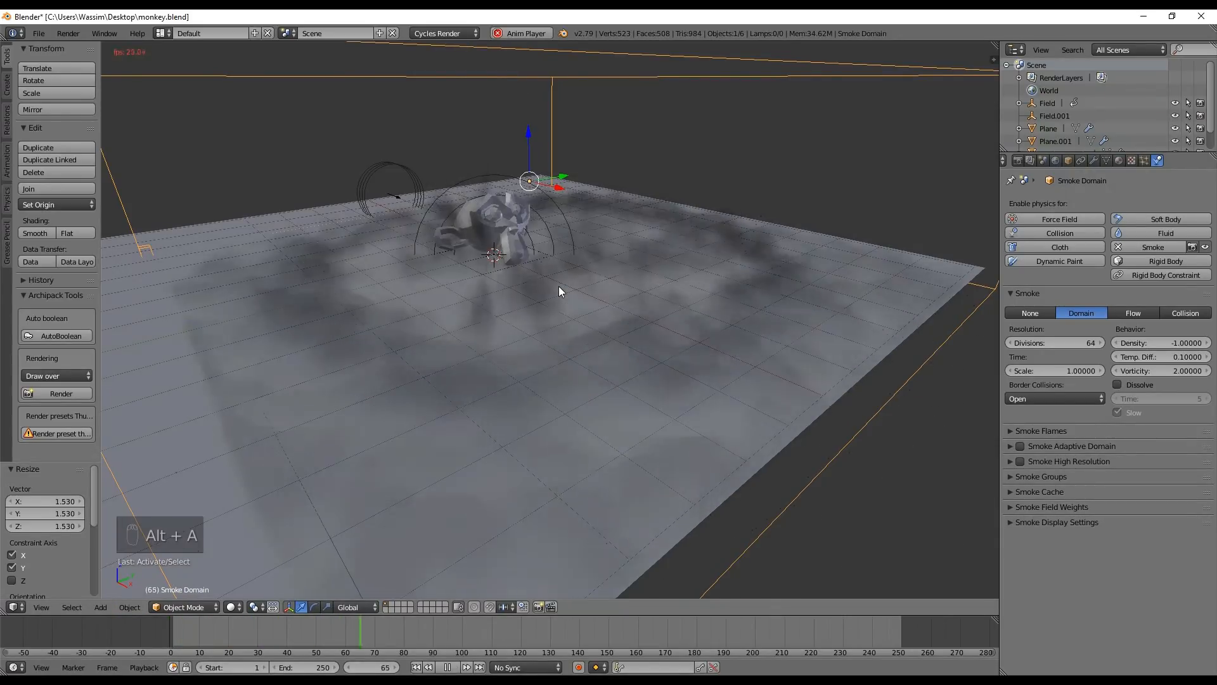
mouse_move(545, 324)
middle_down()
mouse_move(499, 304)
mouse_move(378, 332)
mouse_move(557, 342)
mouse_move(489, 313)
mouse_move(533, 332)
middle_up()
key(alt+a)
drag(319, 637, 125, 645)
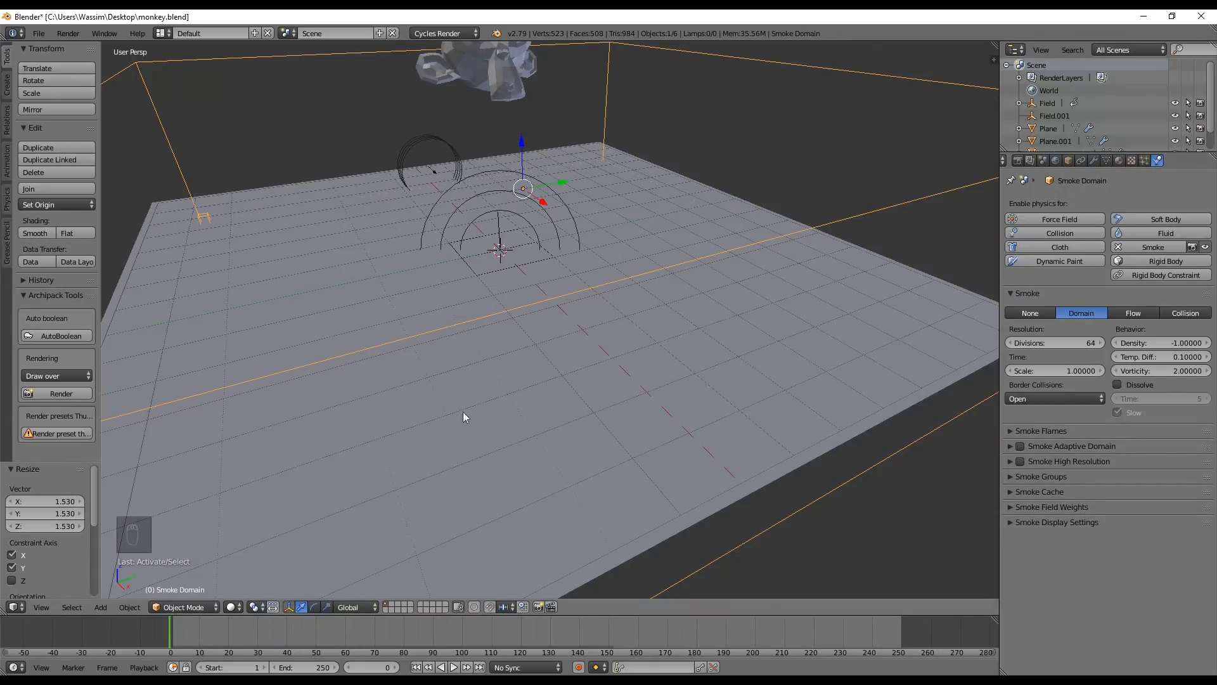
key(alt+a)
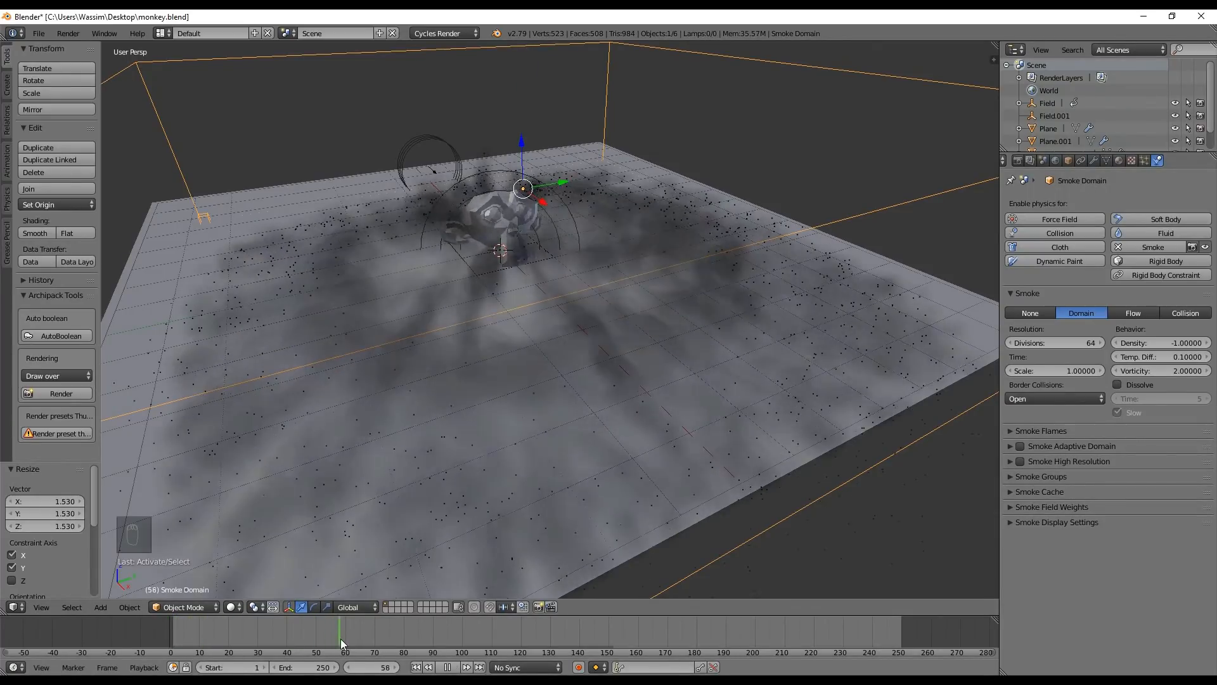
Go to frame 54, add a camera, and align it to a frontal view of the monkey and smoke
drag(382, 643, 327, 640)
middle_drag(584, 316, 547, 272)
key(shift+a)
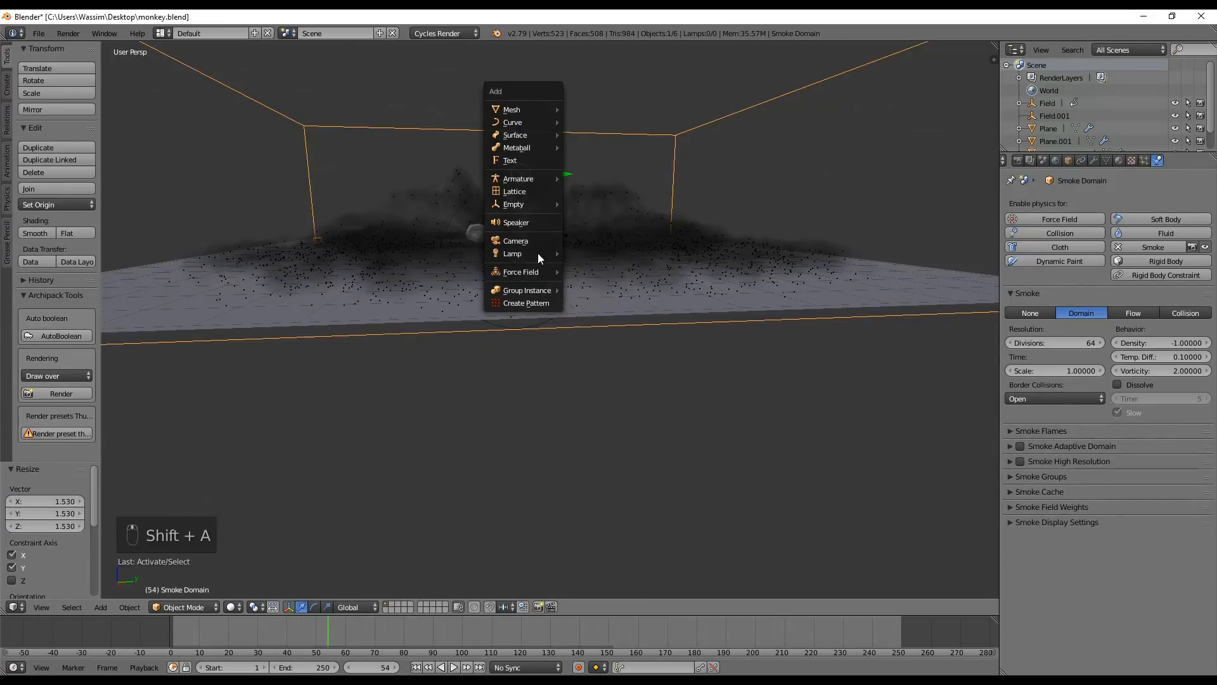
click(530, 240)
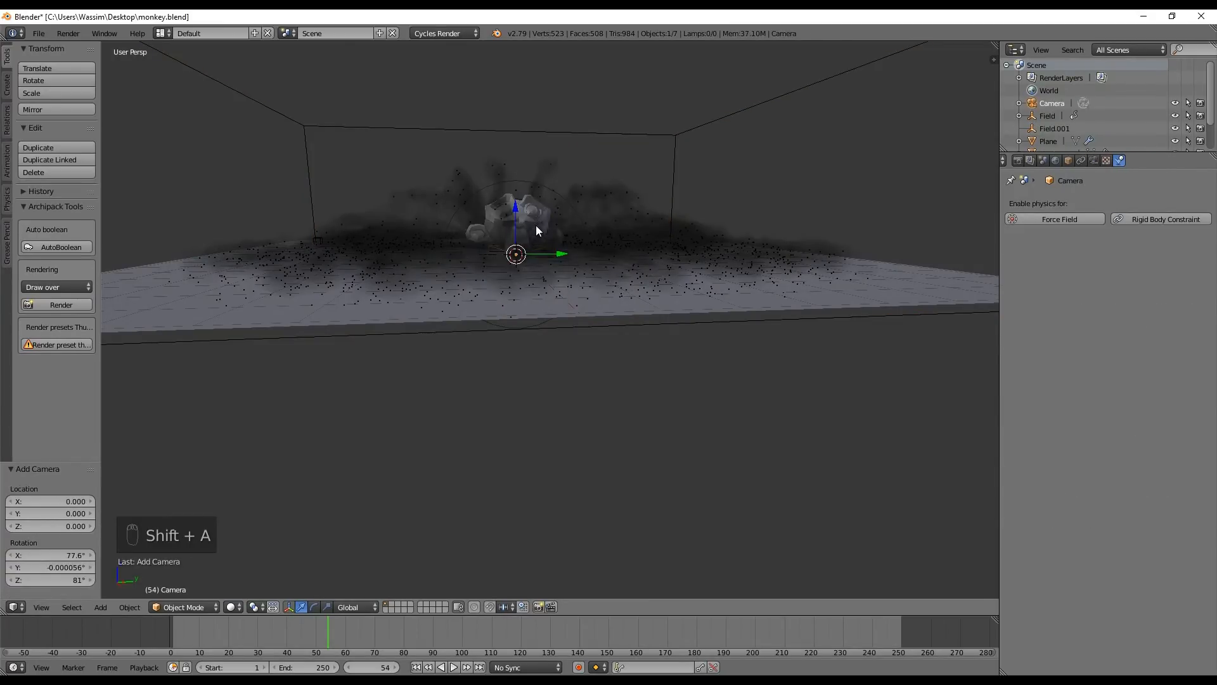
middle_drag(538, 223, 531, 257)
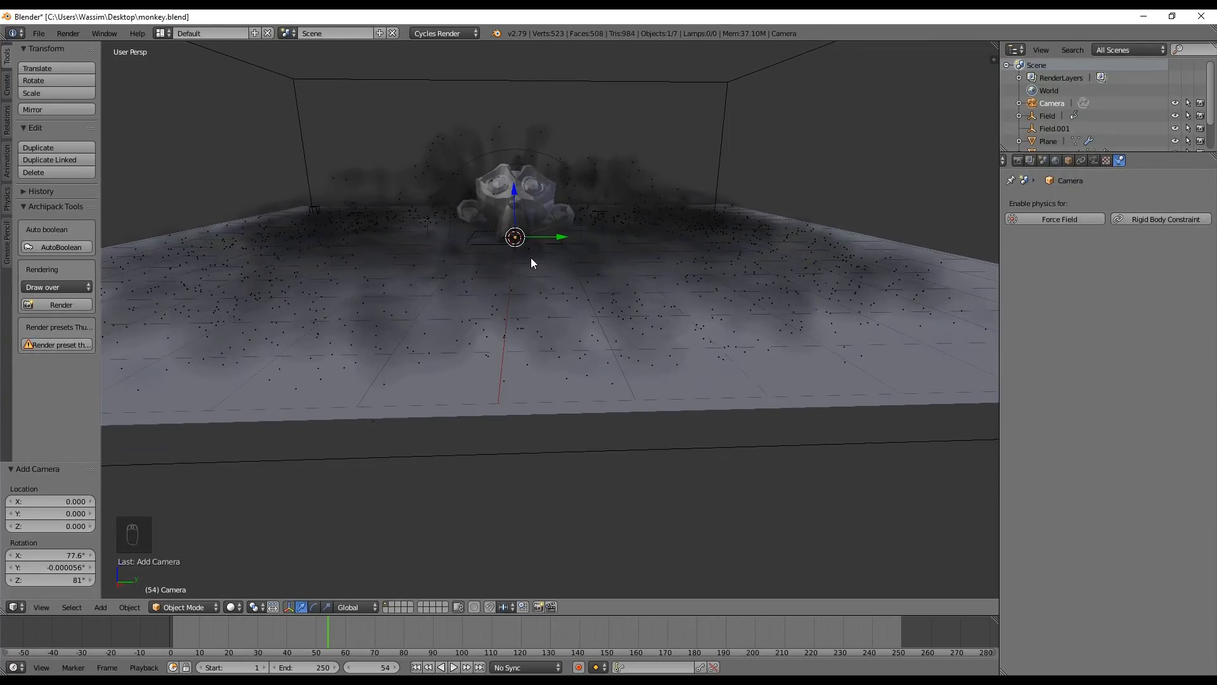
key(ctrl+alt+KP_0)
Raise the camera about 0.59 along global Z and shift it about -0.49 along global Y
key(g)
key(z)
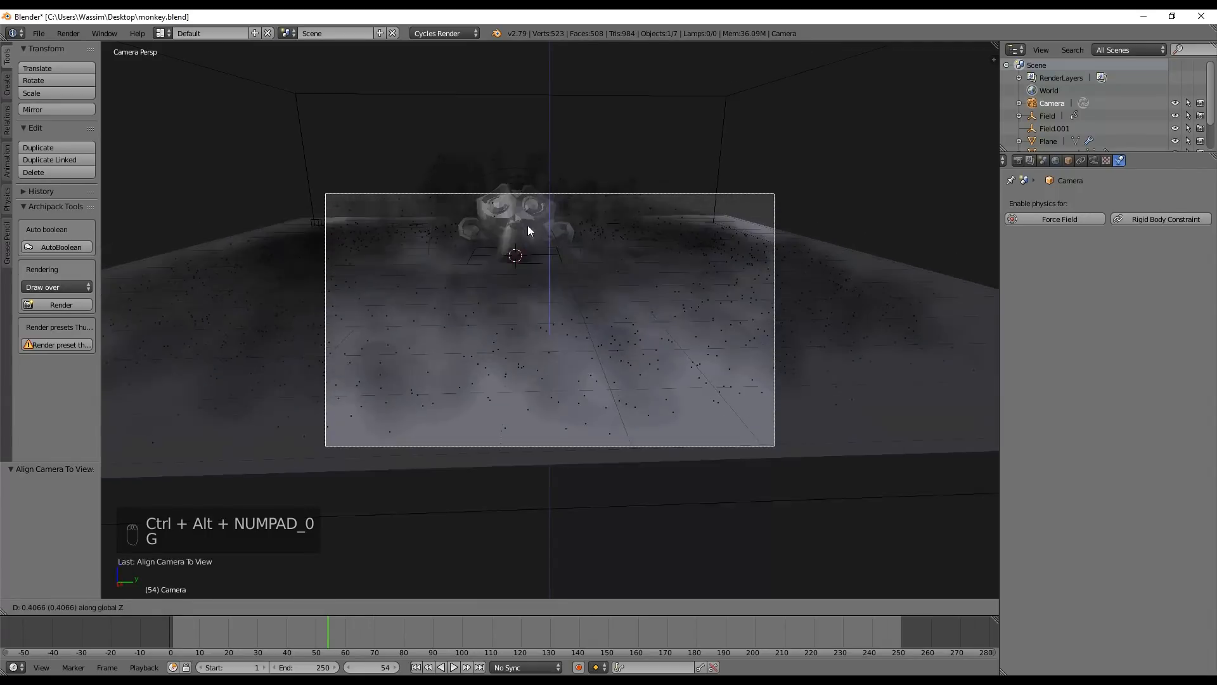
click(520, 211)
key(g)
key(x)
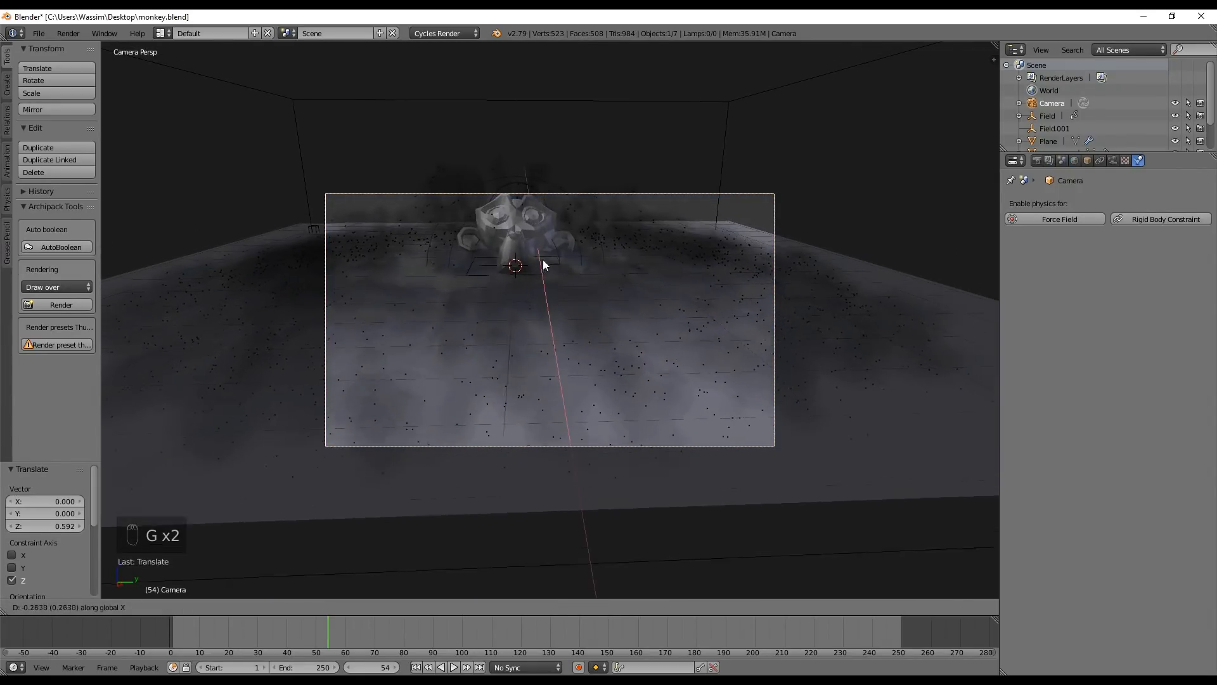
key(y)
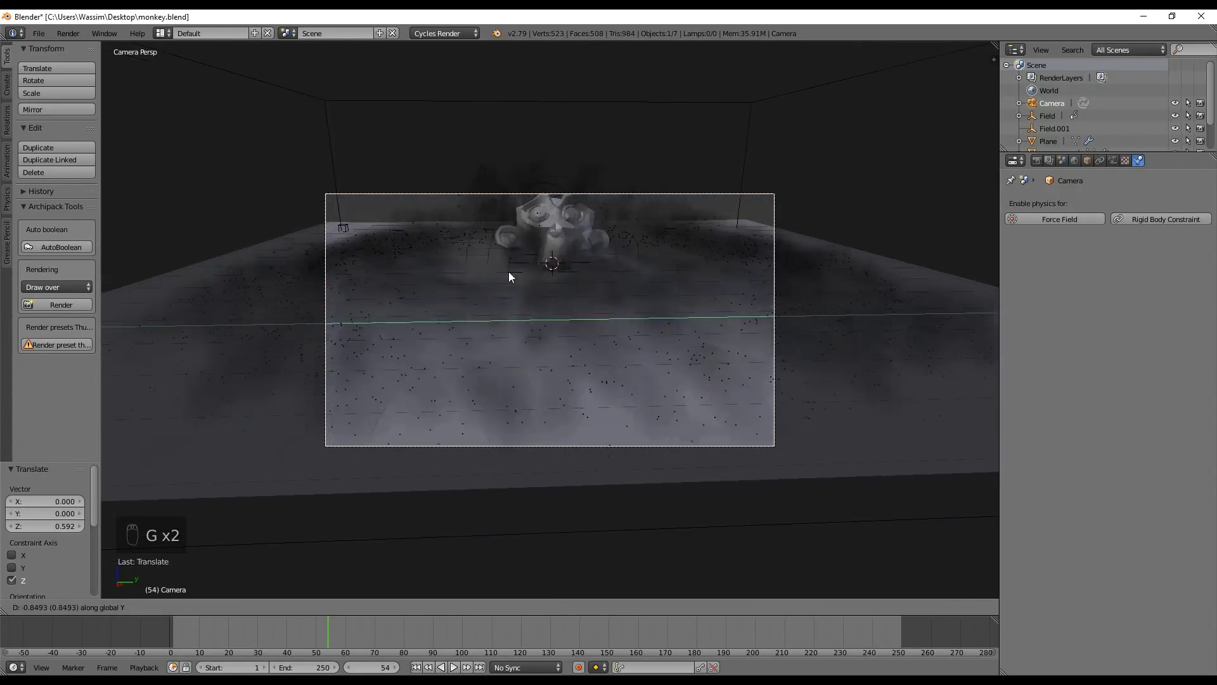
click(540, 276)
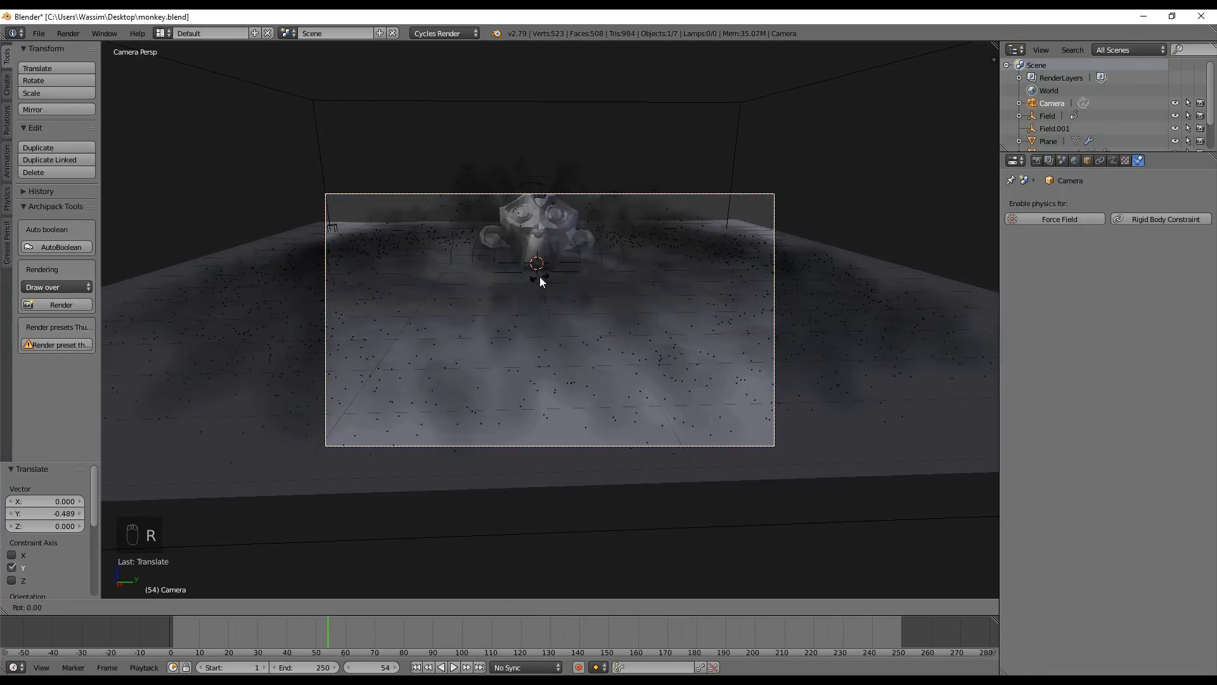
Rotate the camera about 16.7° around global Y and lower it about 0.65 along global Z
key(r)
key(x)
key(y)
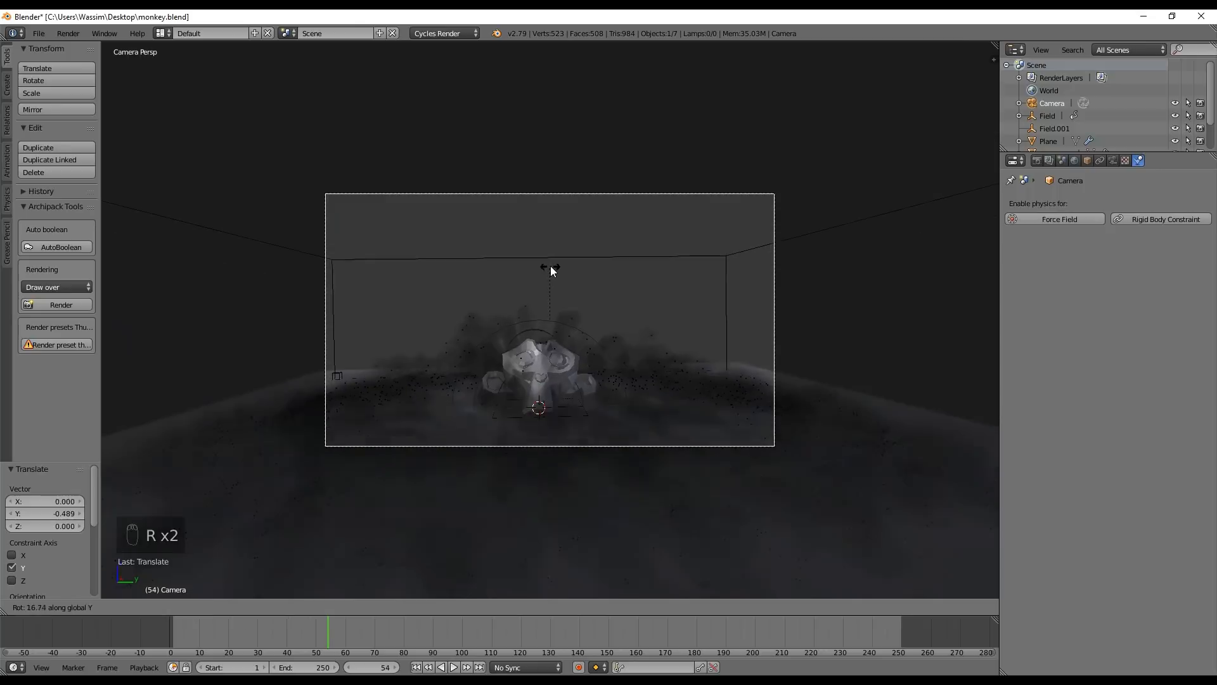
click(550, 266)
key(g)
key(z)
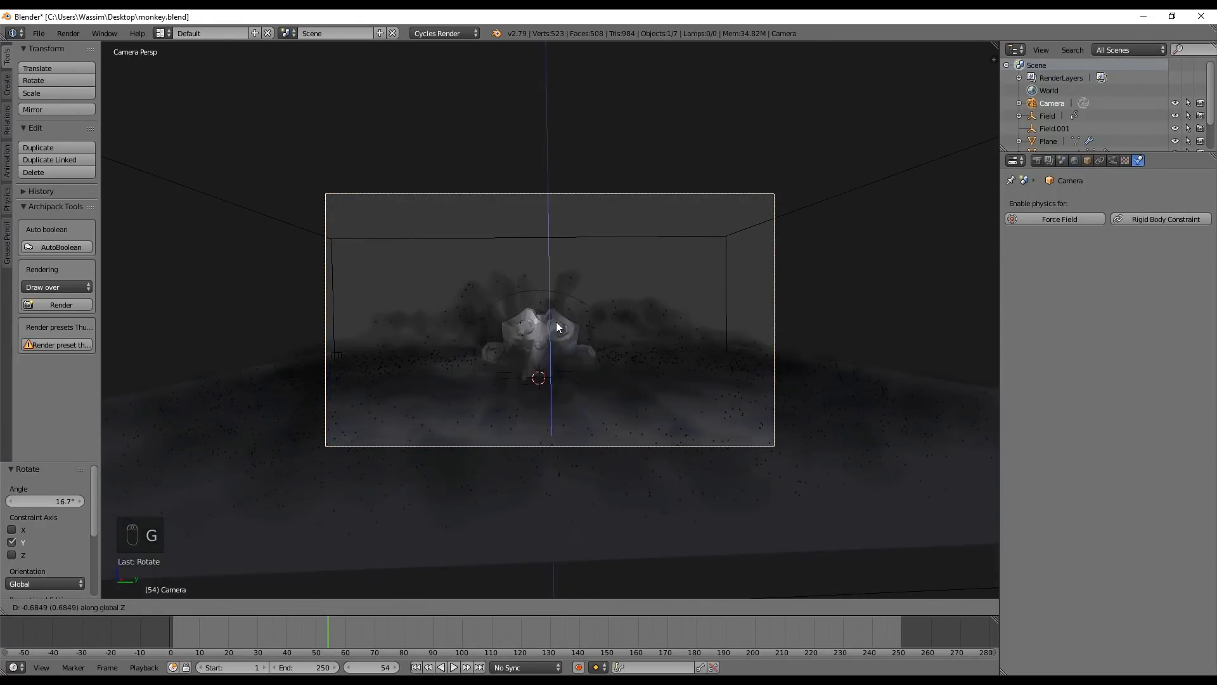
click(557, 320)
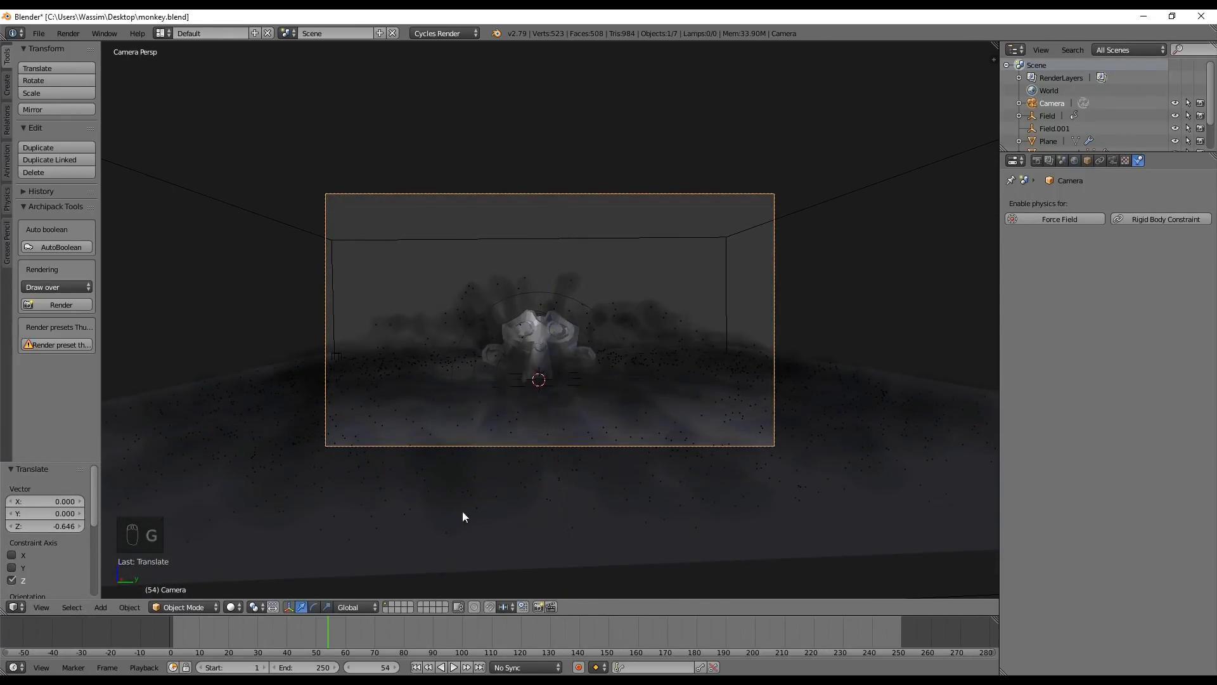
Save the file and enable Pro Lighting: Skies (Lite) for the world with the Cloudy 03 sky
key(ctrl+s)
click(68, 33)
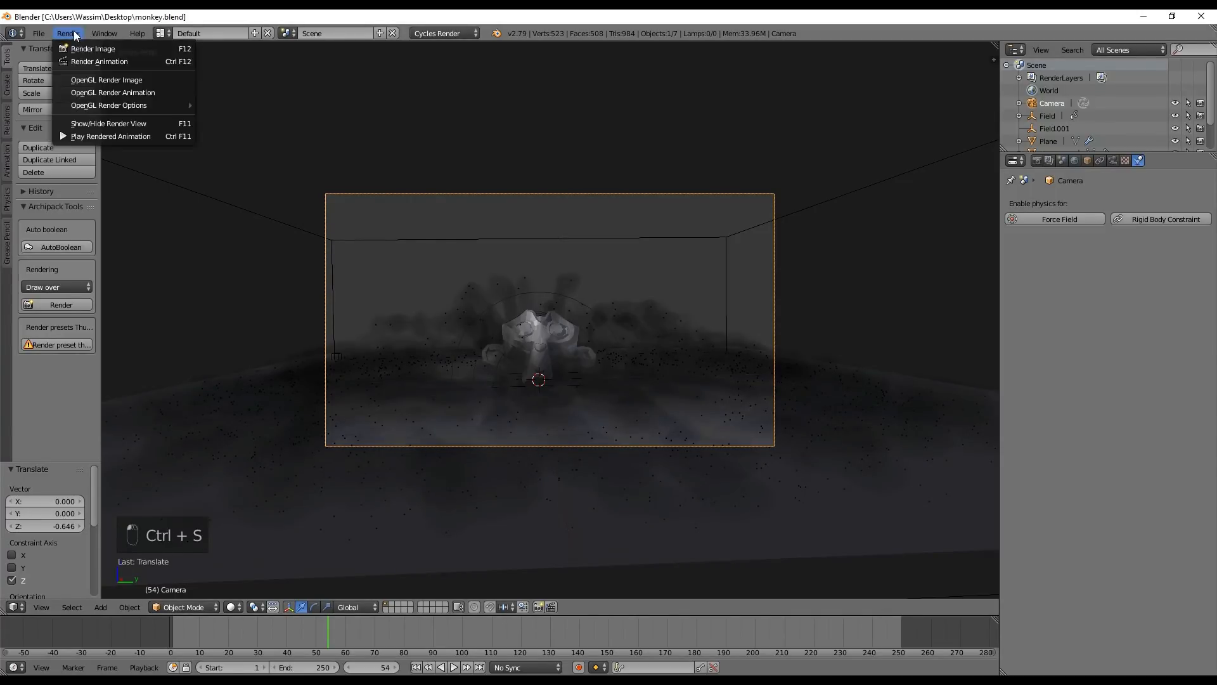
click(1075, 159)
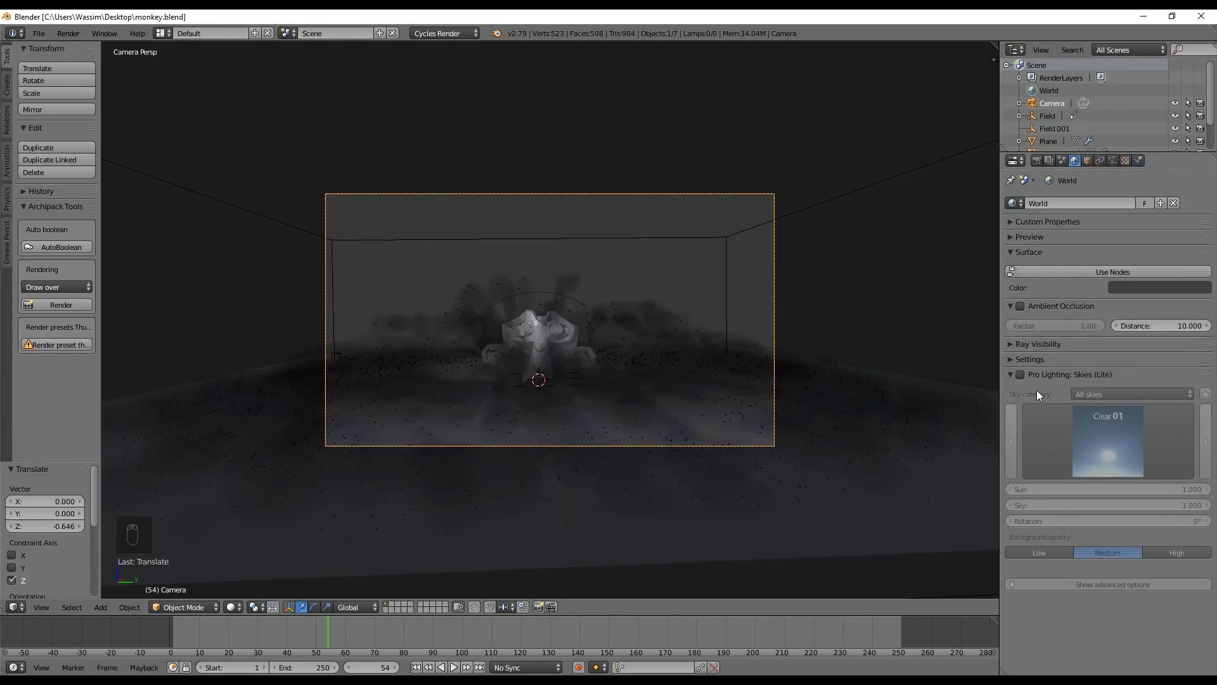
click(1020, 375)
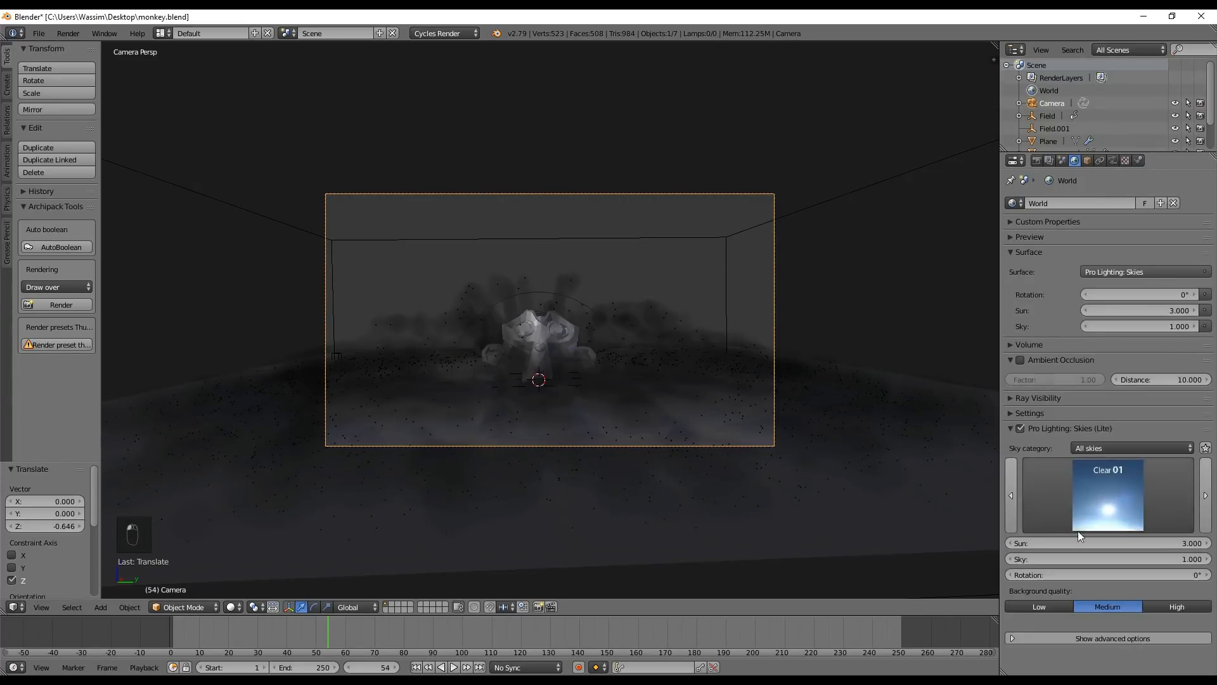
click(1149, 519)
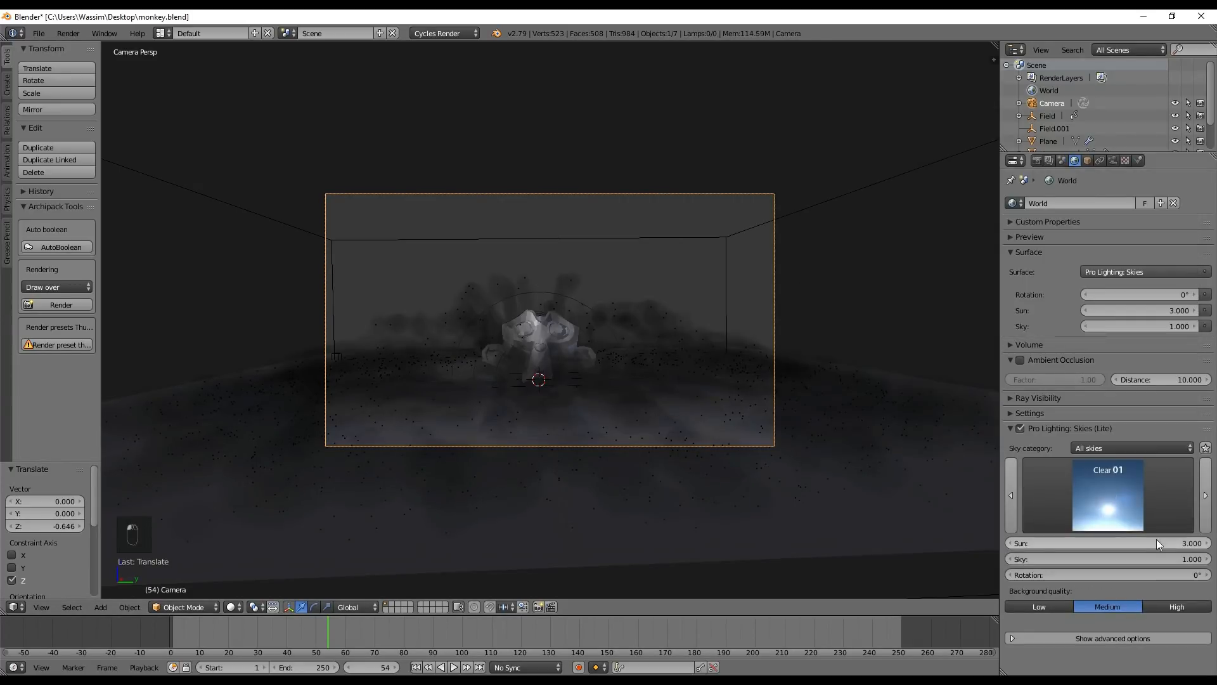
click(1115, 507)
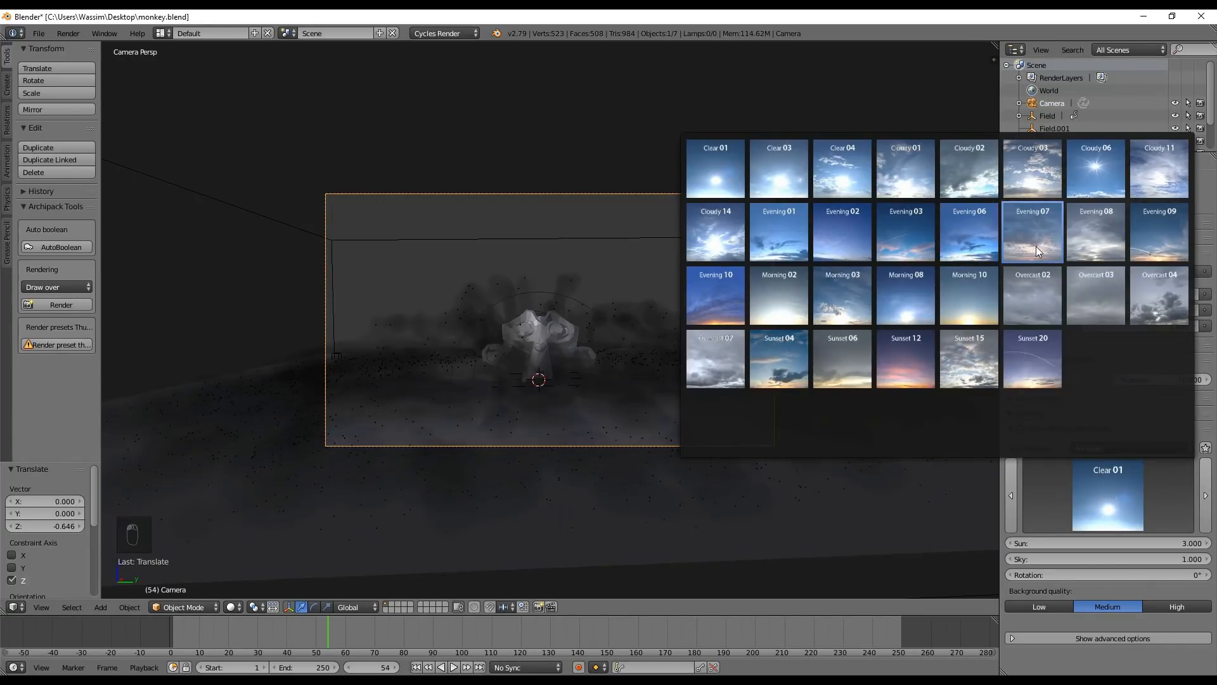
click(1040, 173)
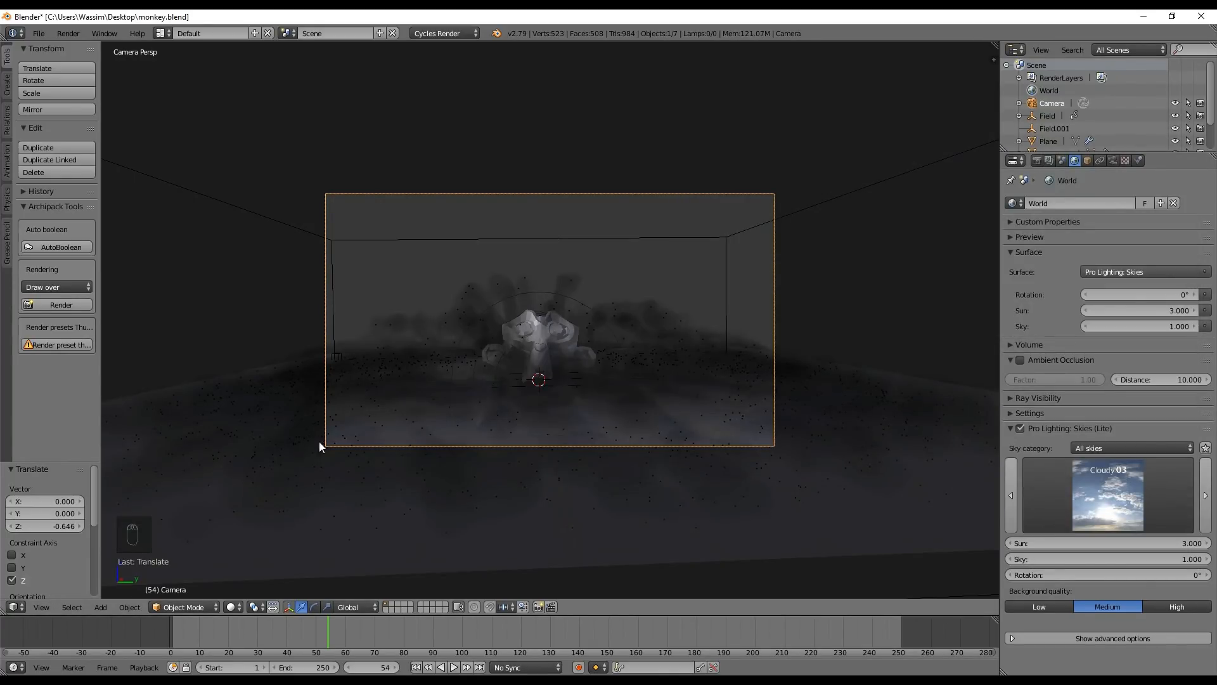
Test-render the camera view at frame 54, cancel the render partway, and return to the 3D view
key(F12)
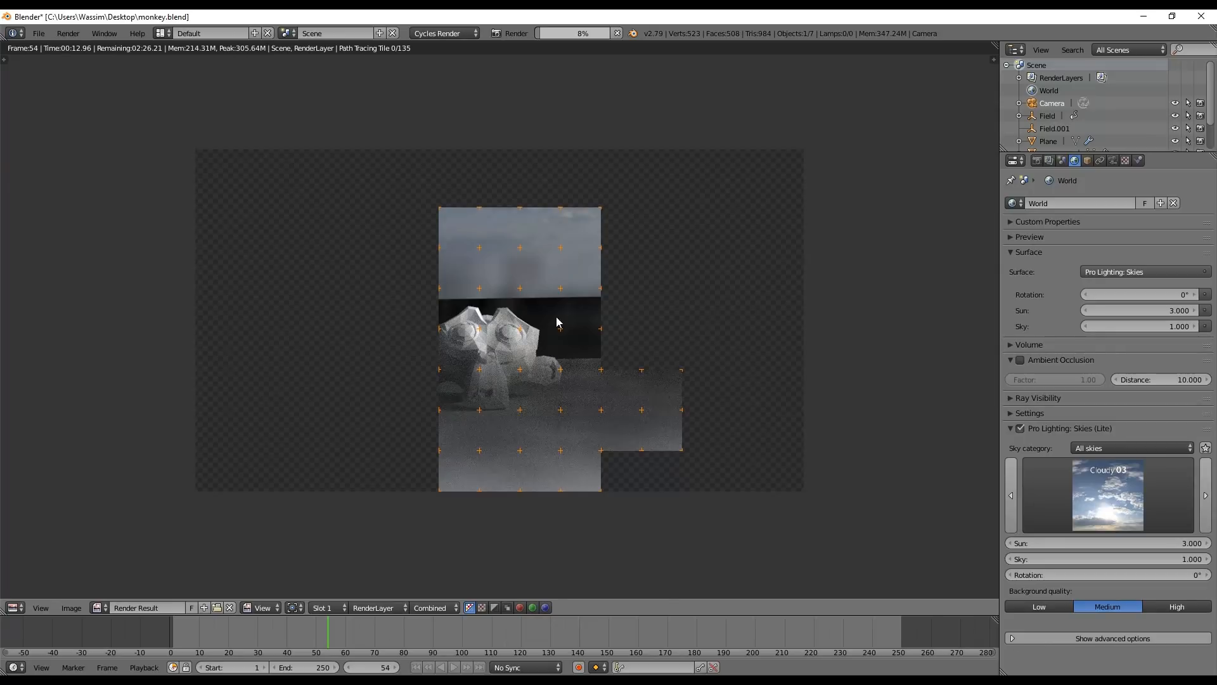
key(Escape)
click(14, 607)
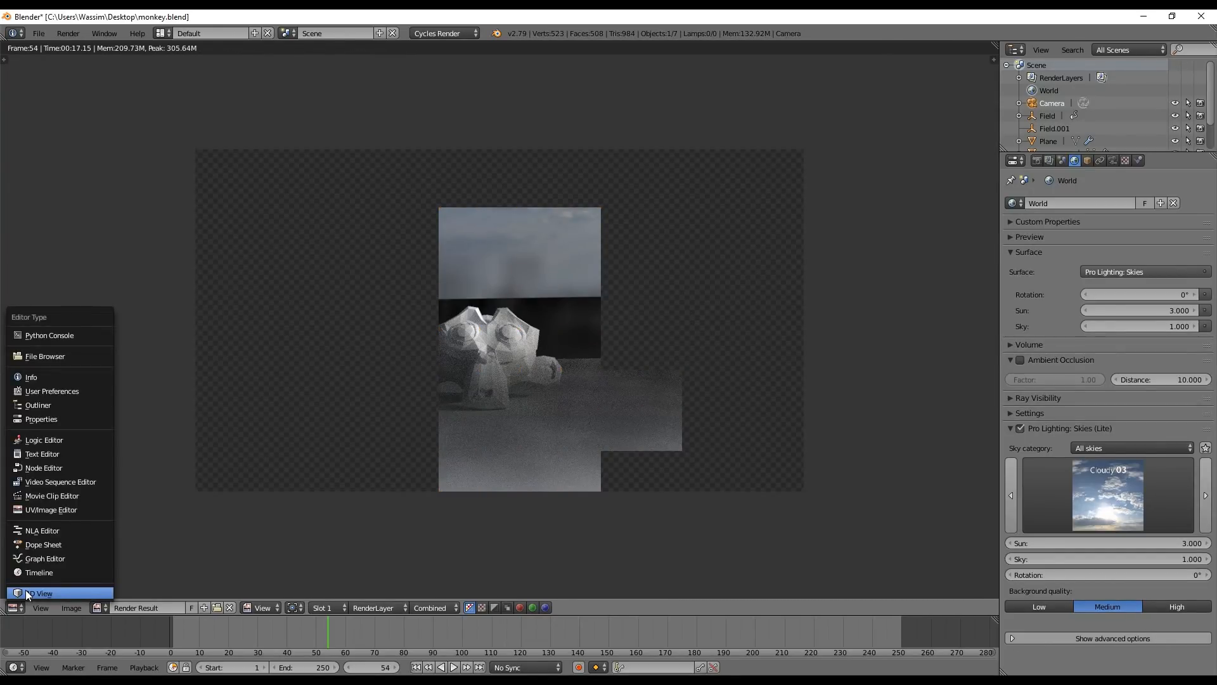
click(25, 593)
Set the smoke domain's resolution to 96 divisions and enable its Smoke Adaptive Domain option
click(1177, 160)
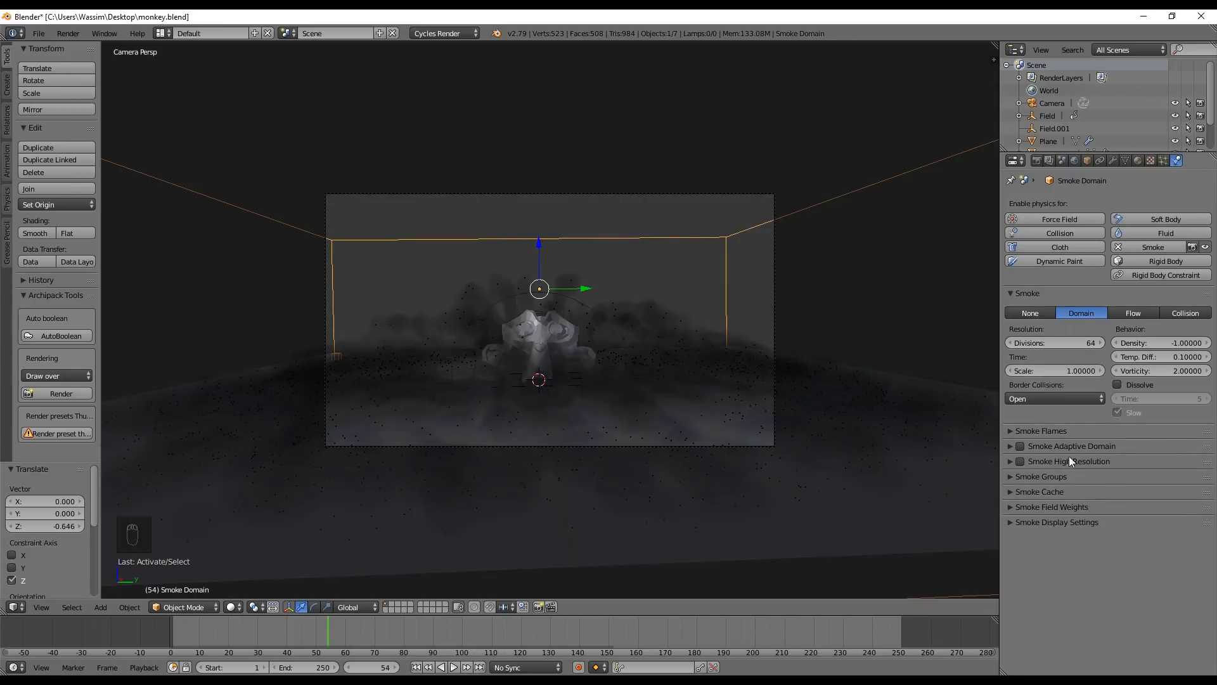
click(1064, 338)
text(96)
key(Return)
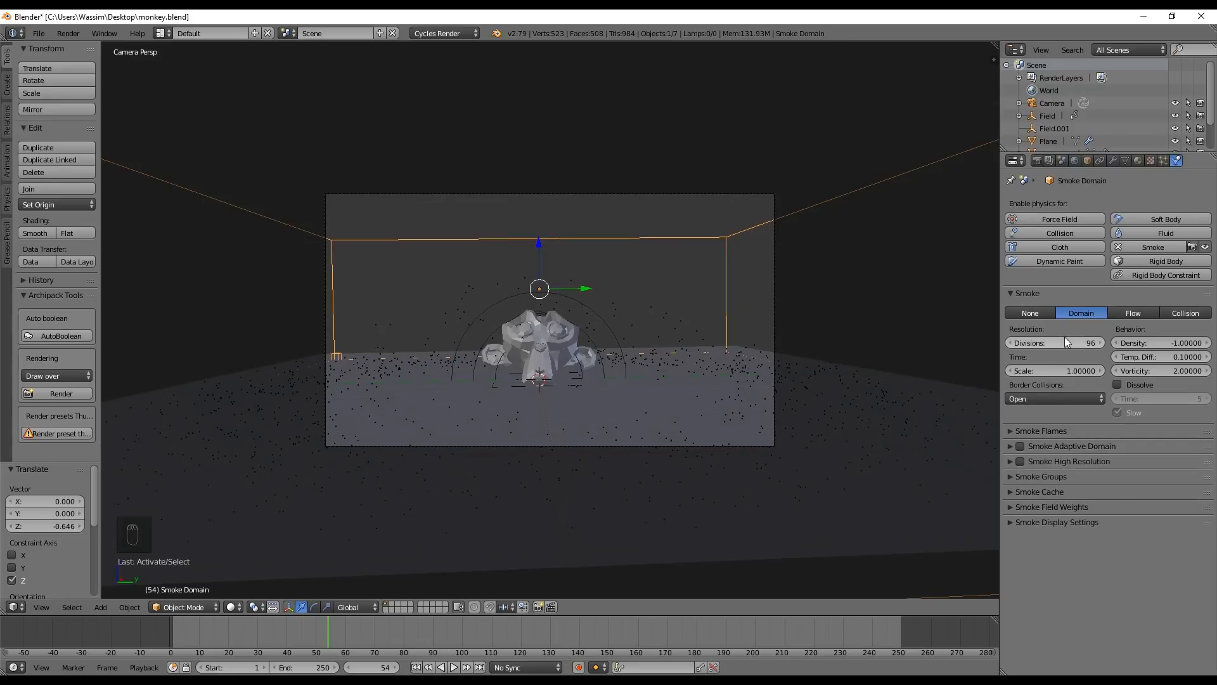
click(1020, 446)
click(1068, 446)
click(1058, 450)
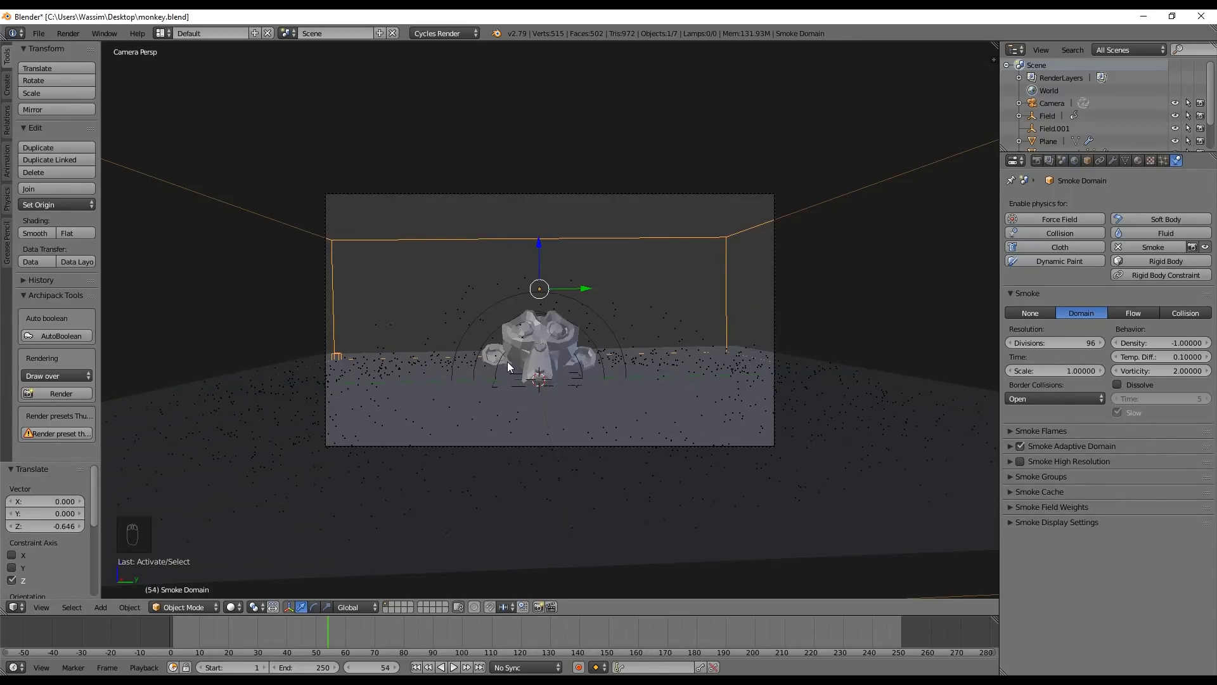
Enable Smoke High Resolution on the domain and set its divisions to 2
click(1020, 462)
click(1044, 464)
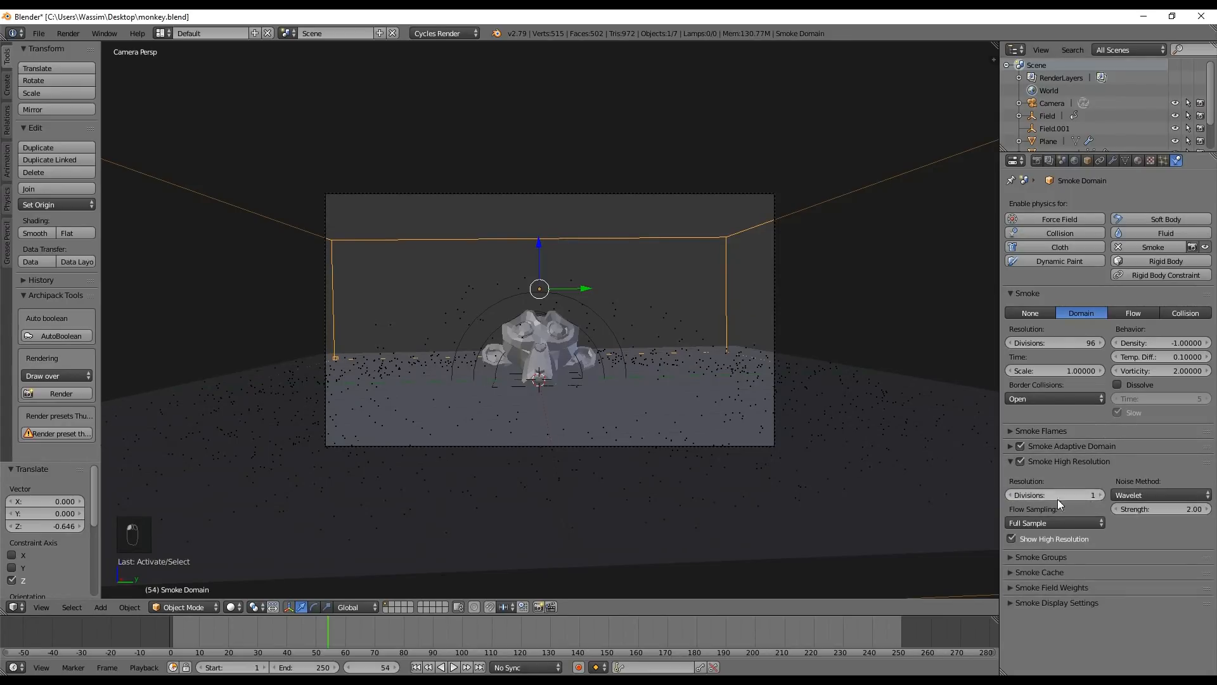
click(1100, 495)
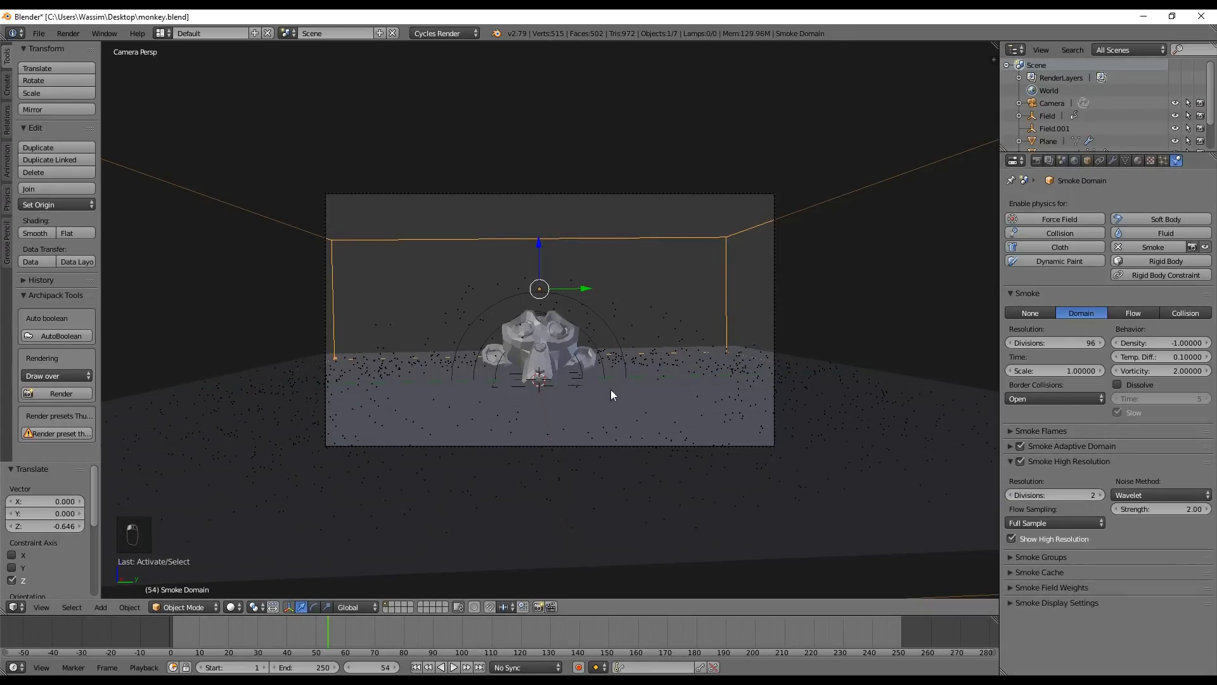
Save the file and inspect the rendered image of frame 49 up close
key(ctrl+s)
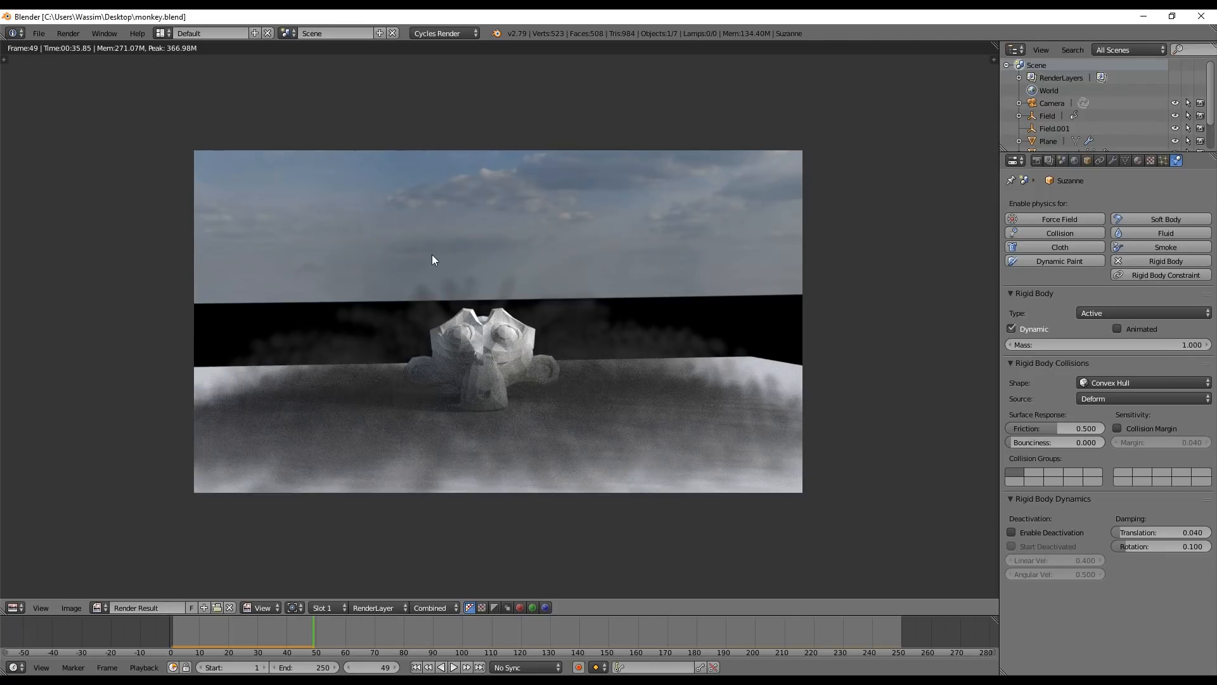
scroll(500, 362, up, 1)
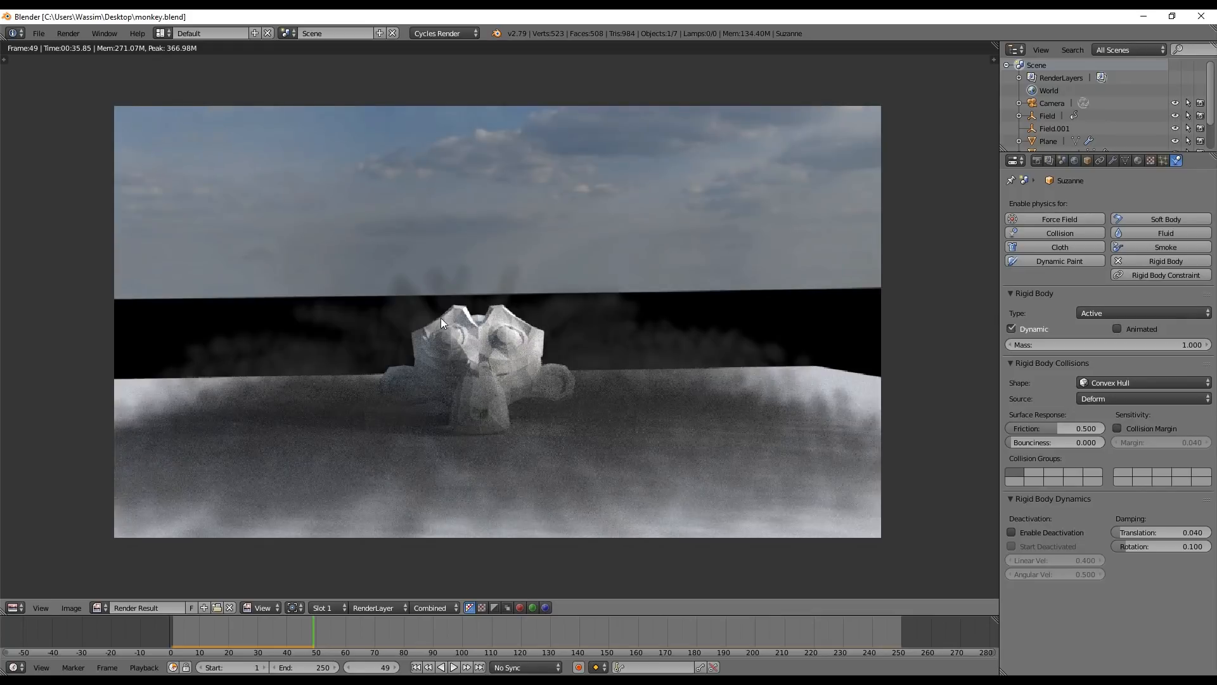
scroll(412, 378, up, 2)
scroll(729, 393, down, 3)
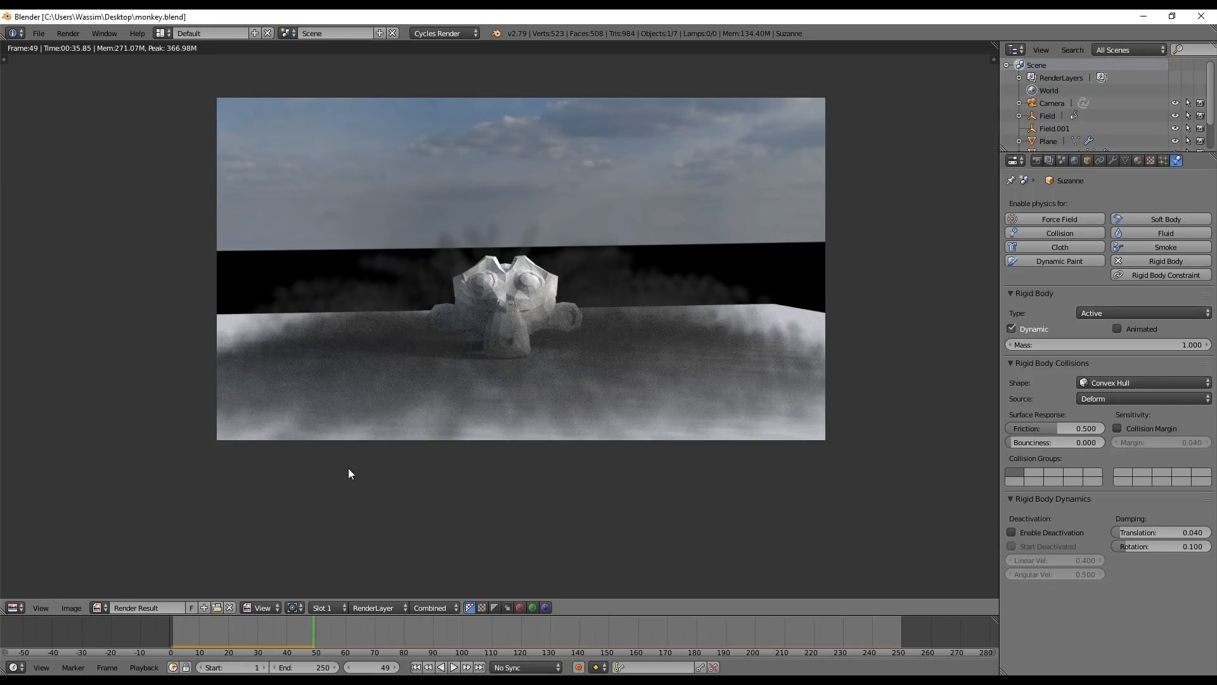
Return to the 3D view and set the smoke domain's resolution to 128 divisions
click(15, 607)
click(25, 594)
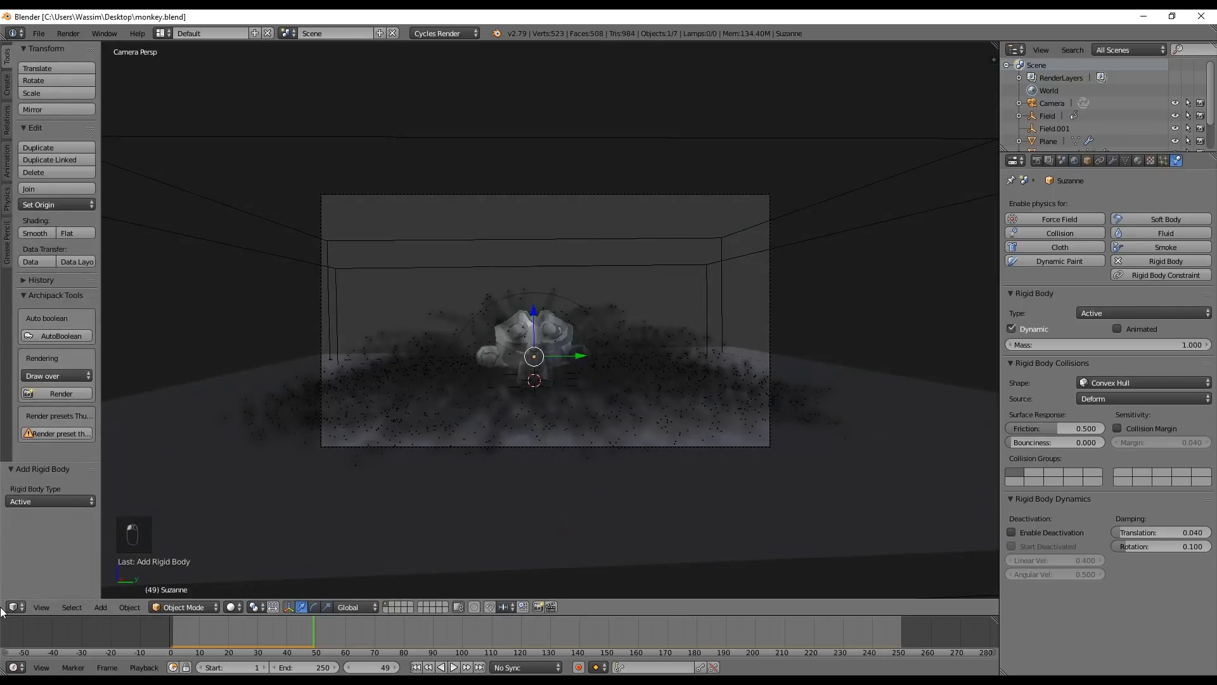
right_click(721, 247)
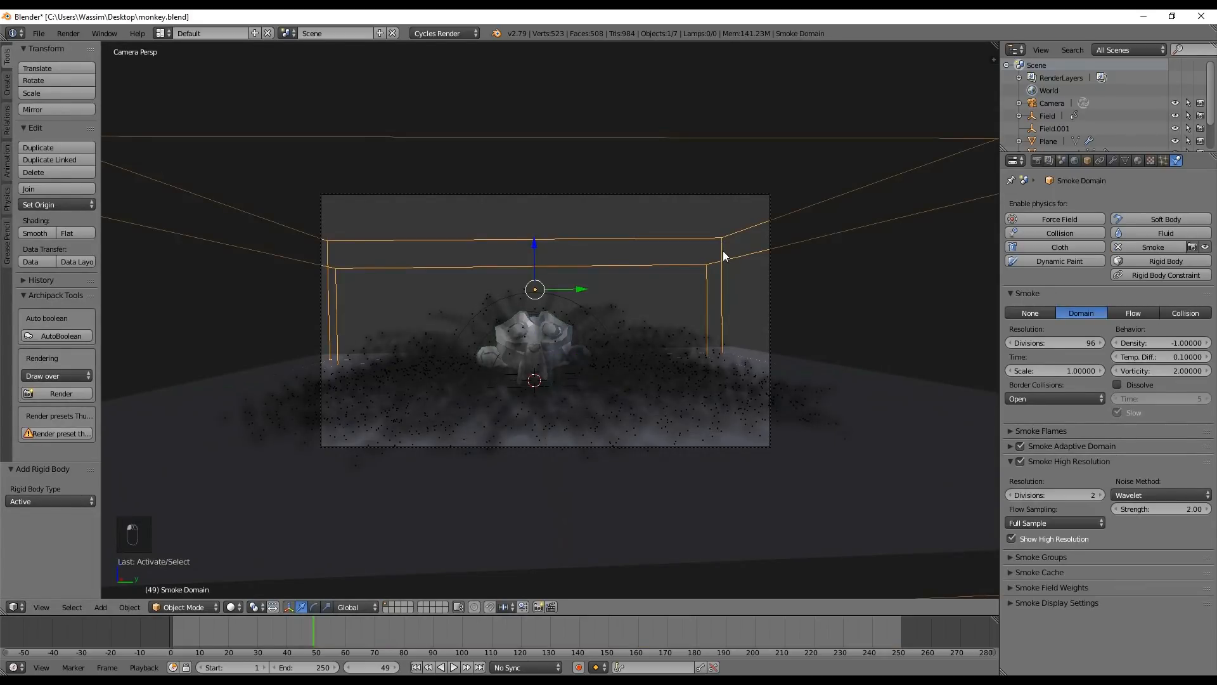
click(1074, 341)
text(128)
key(Return)
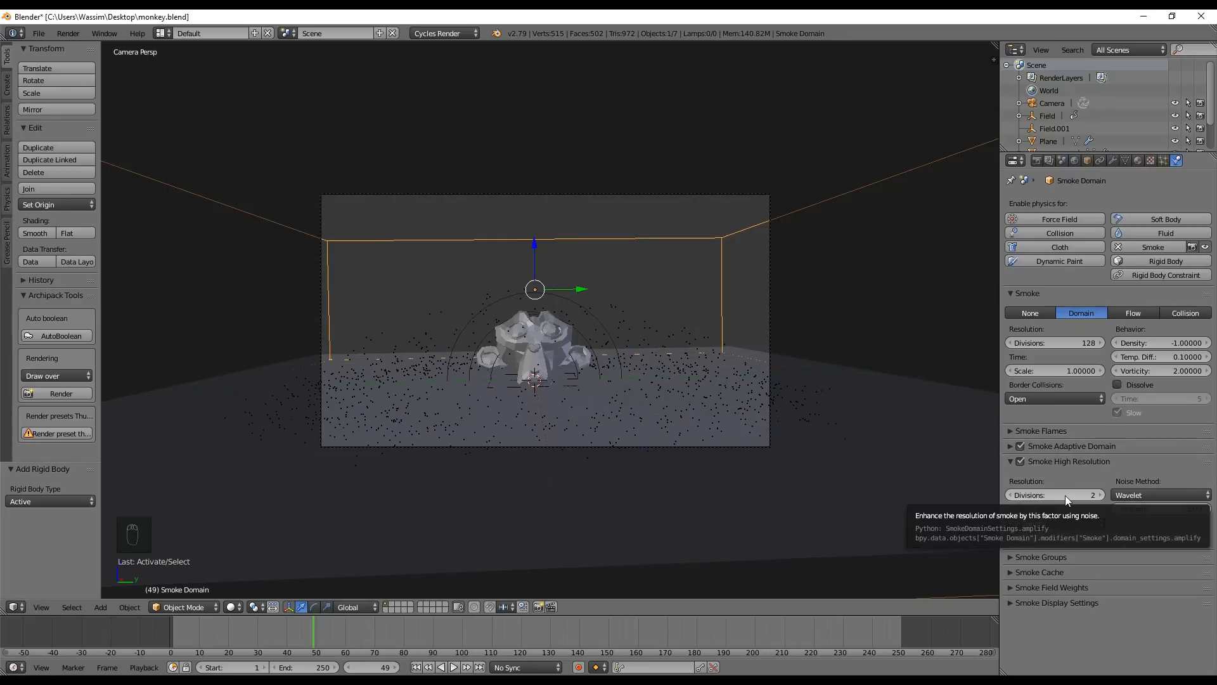
click(1101, 495)
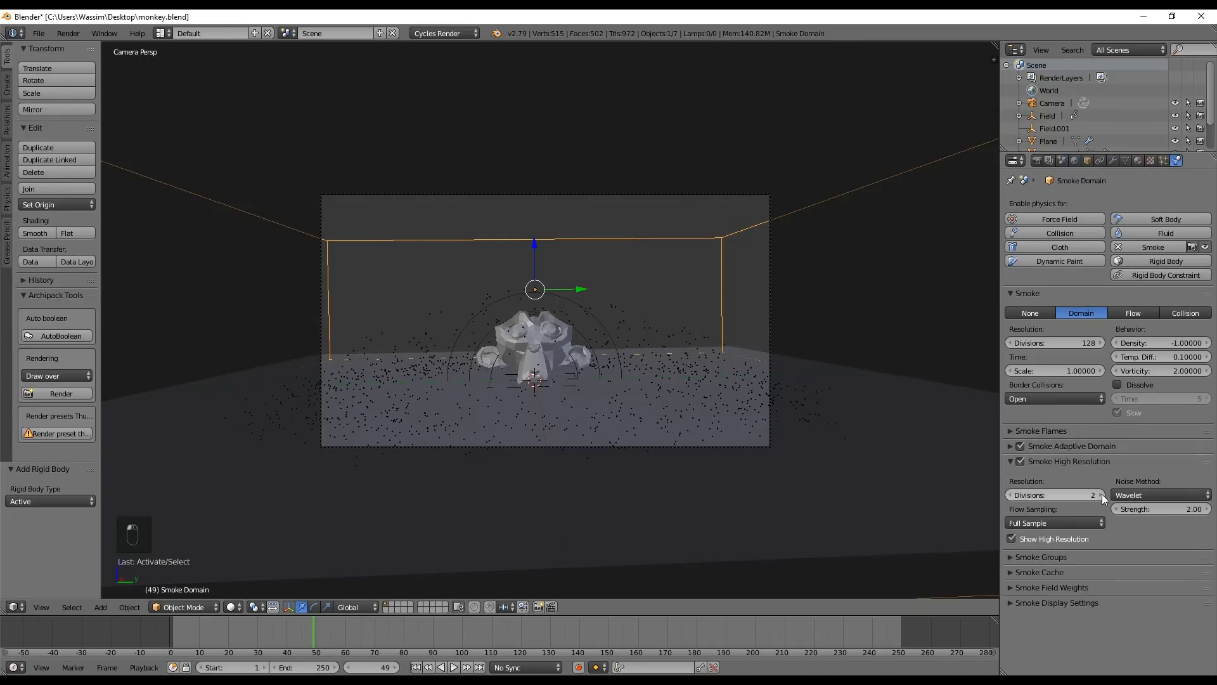
click(1054, 463)
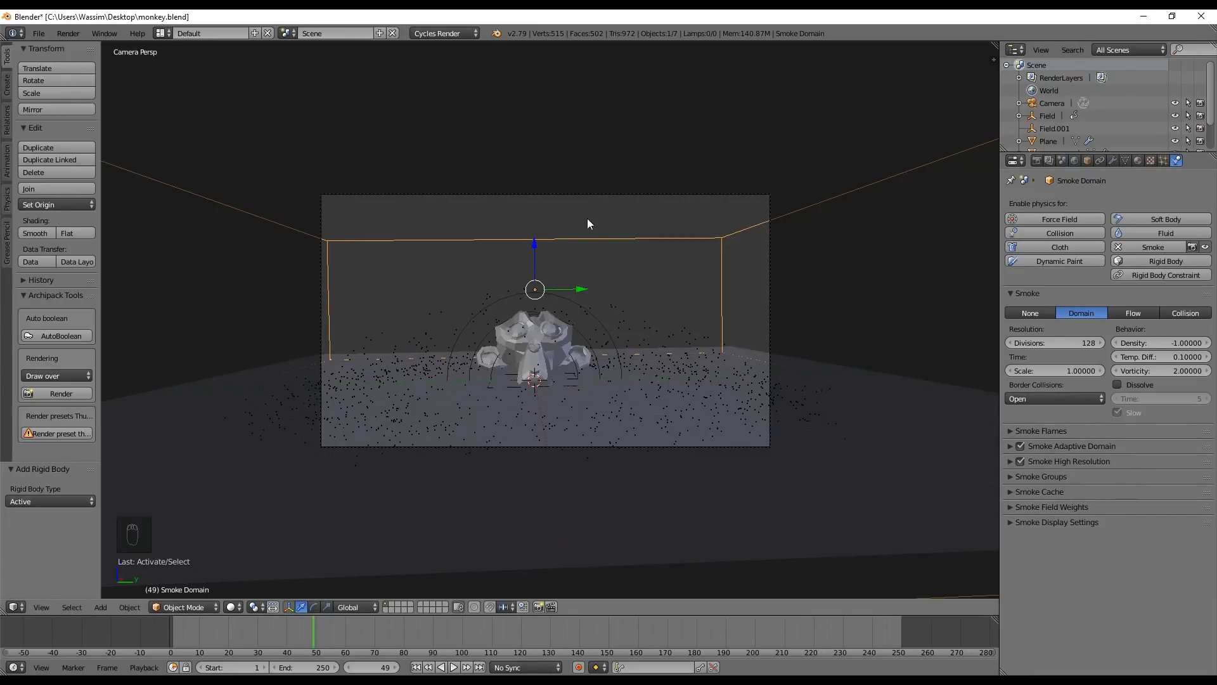
Rotate the camera about 0.87° around the global X axis to level the view
right_click(566, 195)
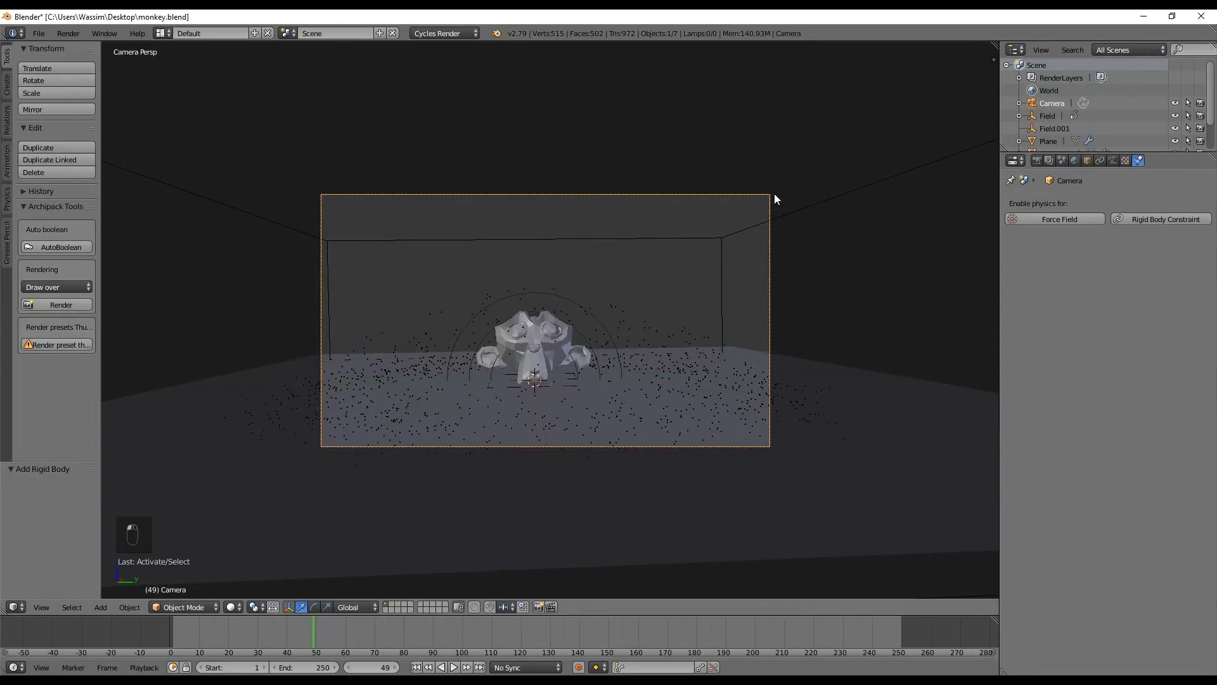
key(r)
key(x)
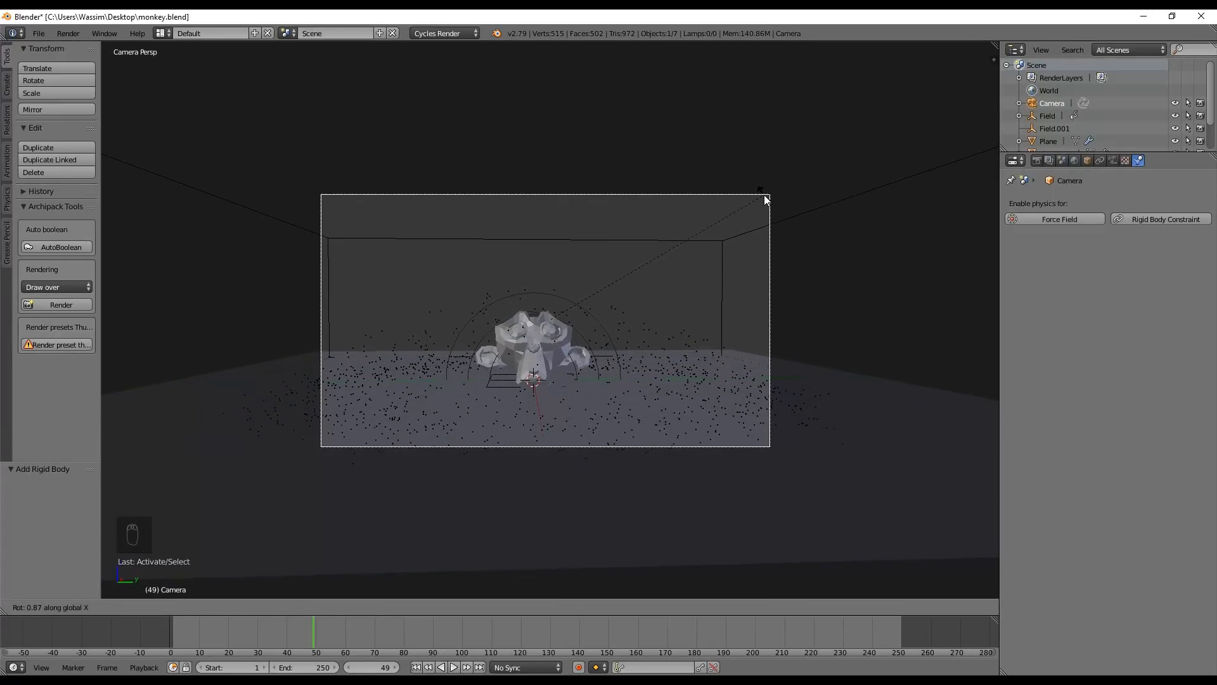
click(764, 199)
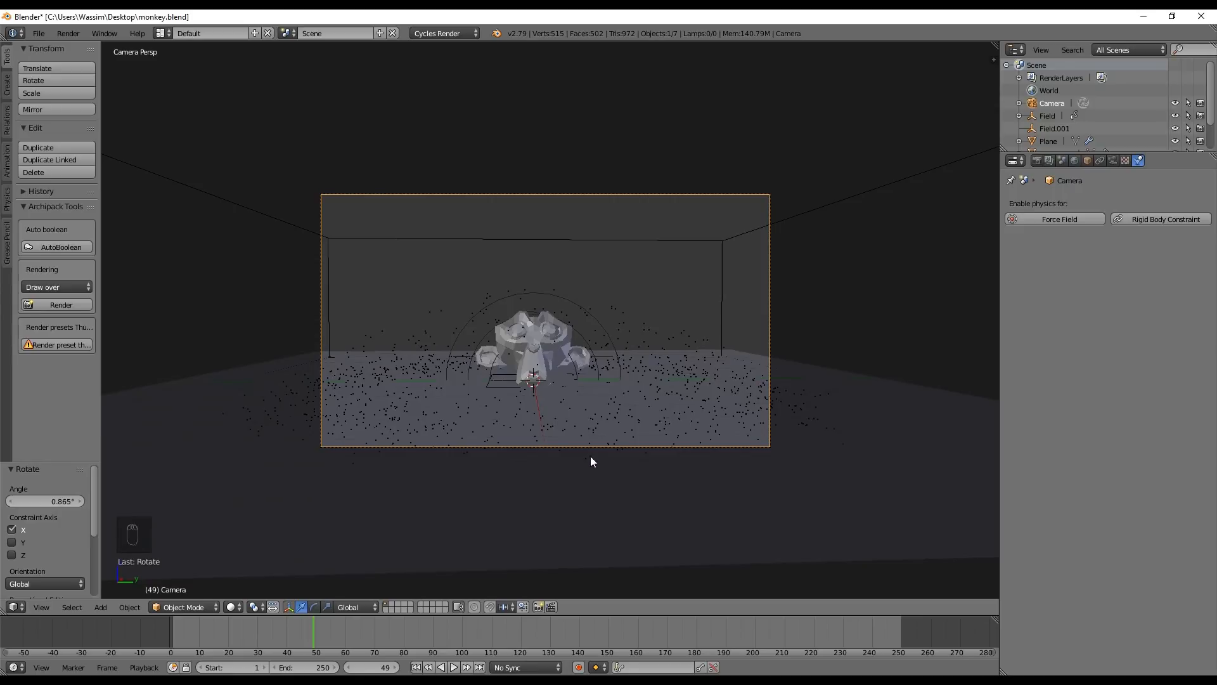
key(a)
key(a)
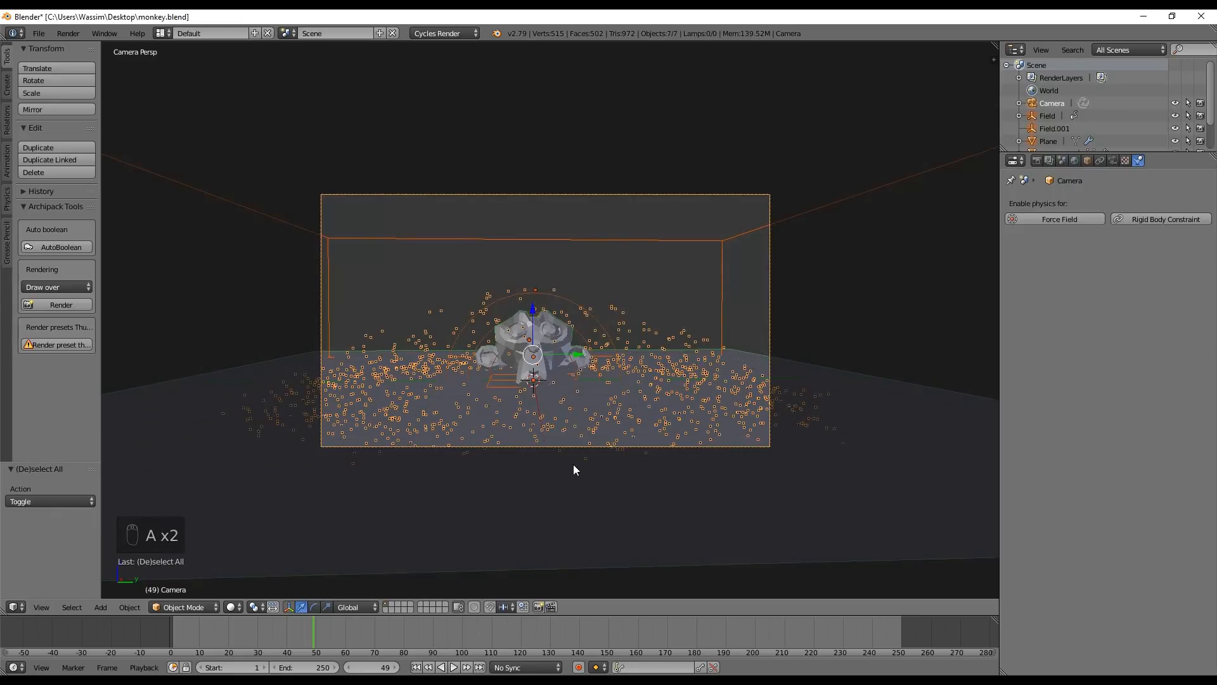
key(g)
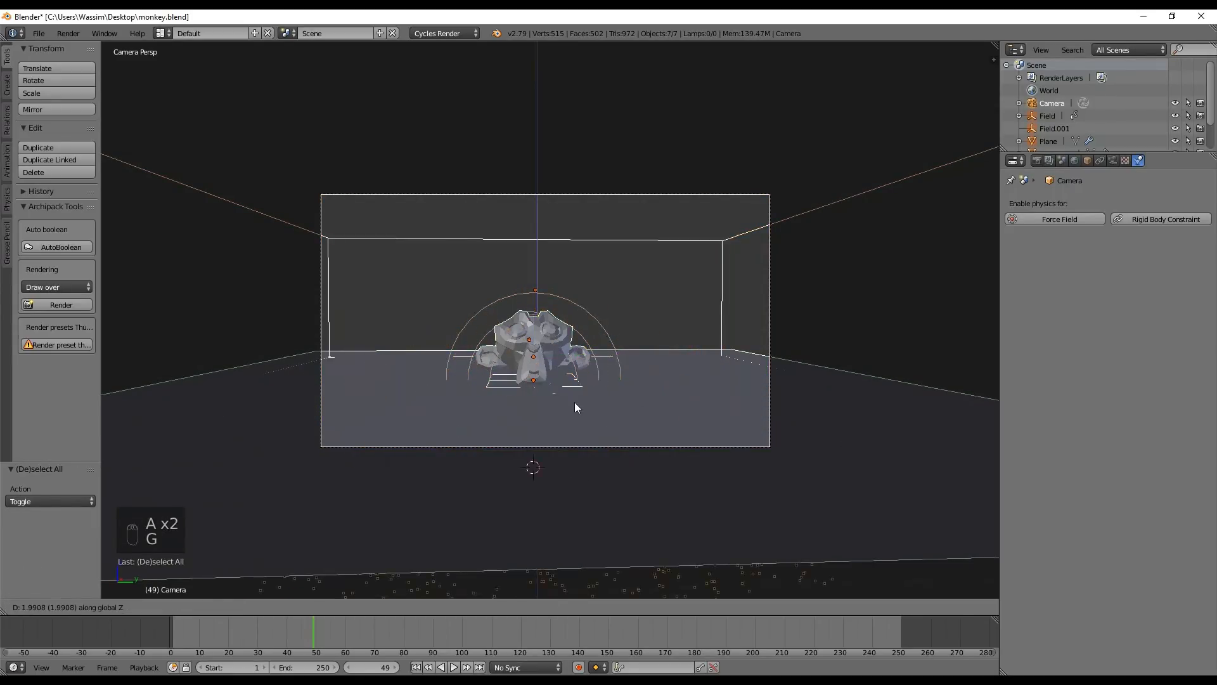
right_click(575, 409)
key(a)
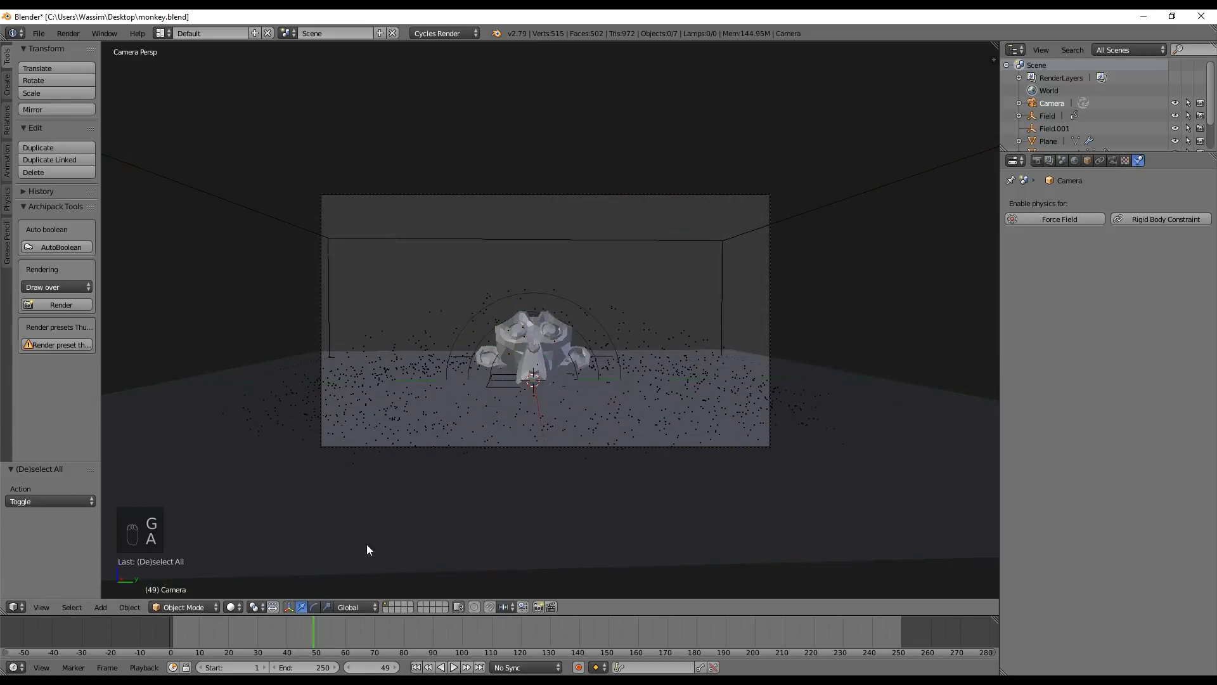
Rewind the timeline to the start and play the animation through the monkey's fall
drag(217, 633, 123, 638)
key(alt+a)
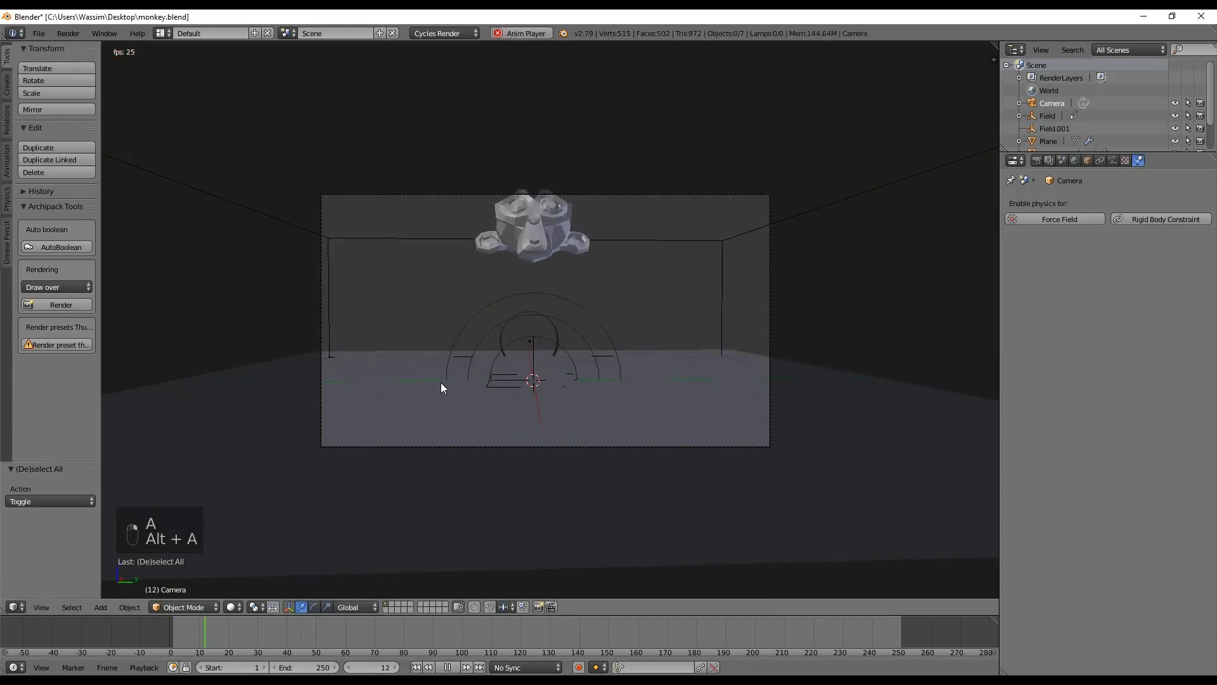
key(alt+a)
Set the smoke domain's cache end frame to 70 and bake all dynamics
right_click(323, 306)
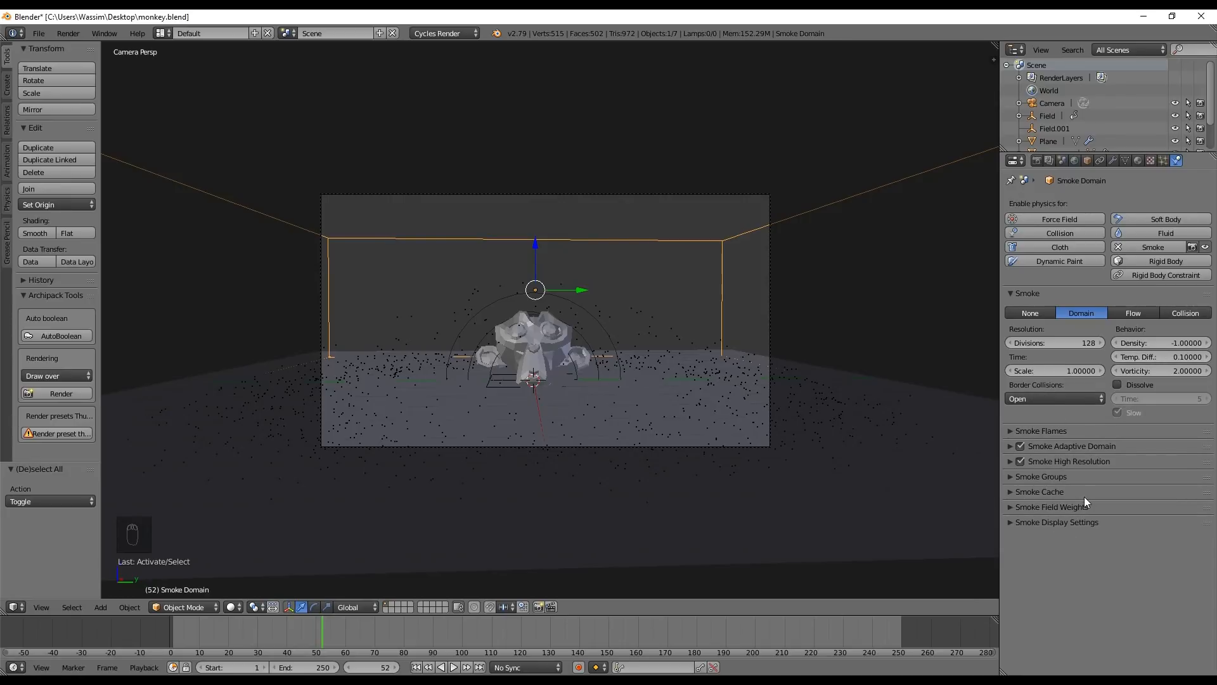
click(1050, 492)
scroll(1129, 492, down, 1)
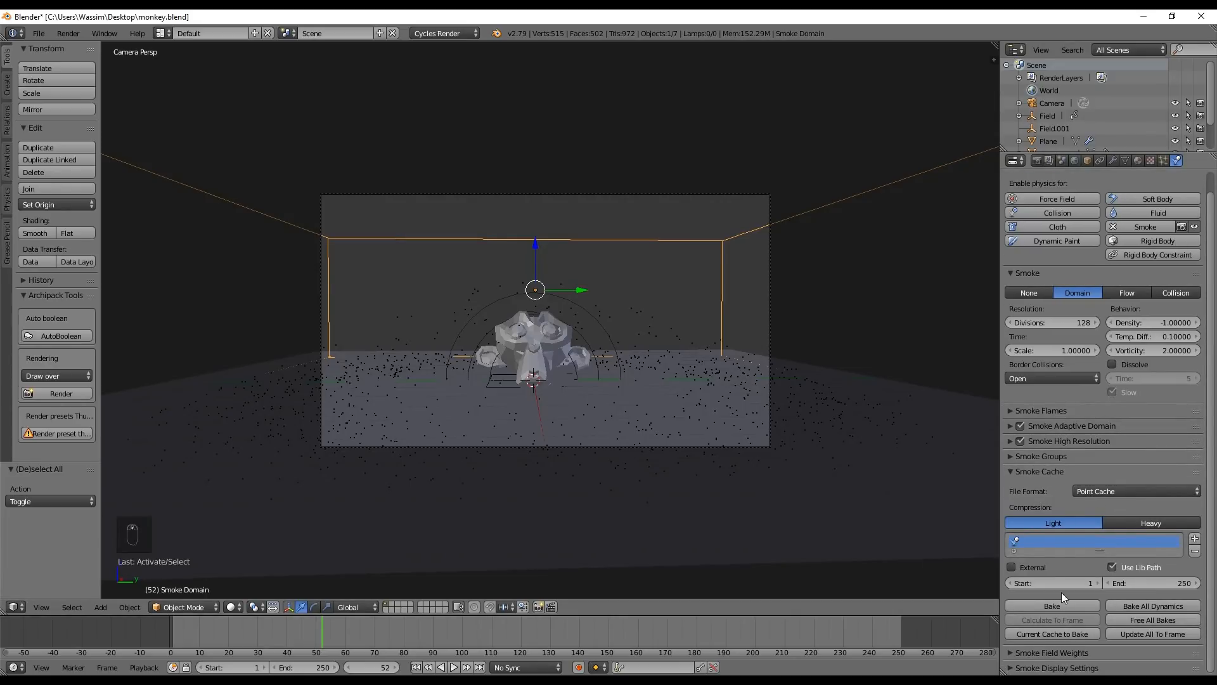
drag(330, 635, 374, 618)
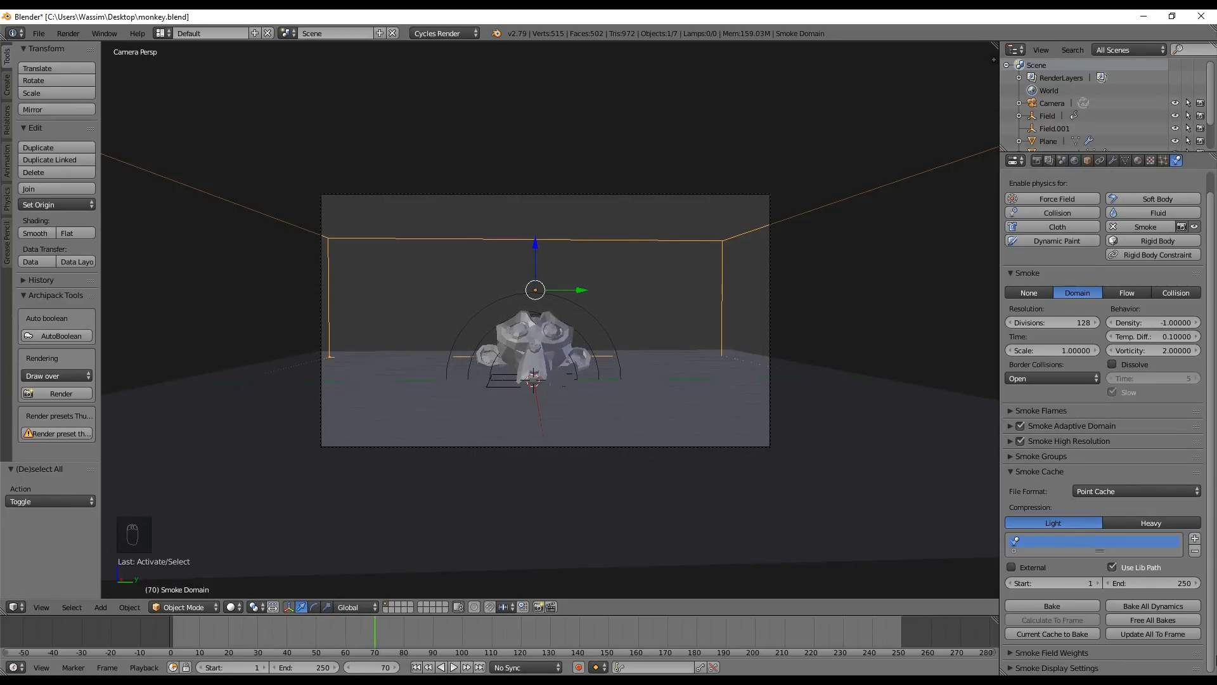
click(1143, 583)
text(70)
key(Return)
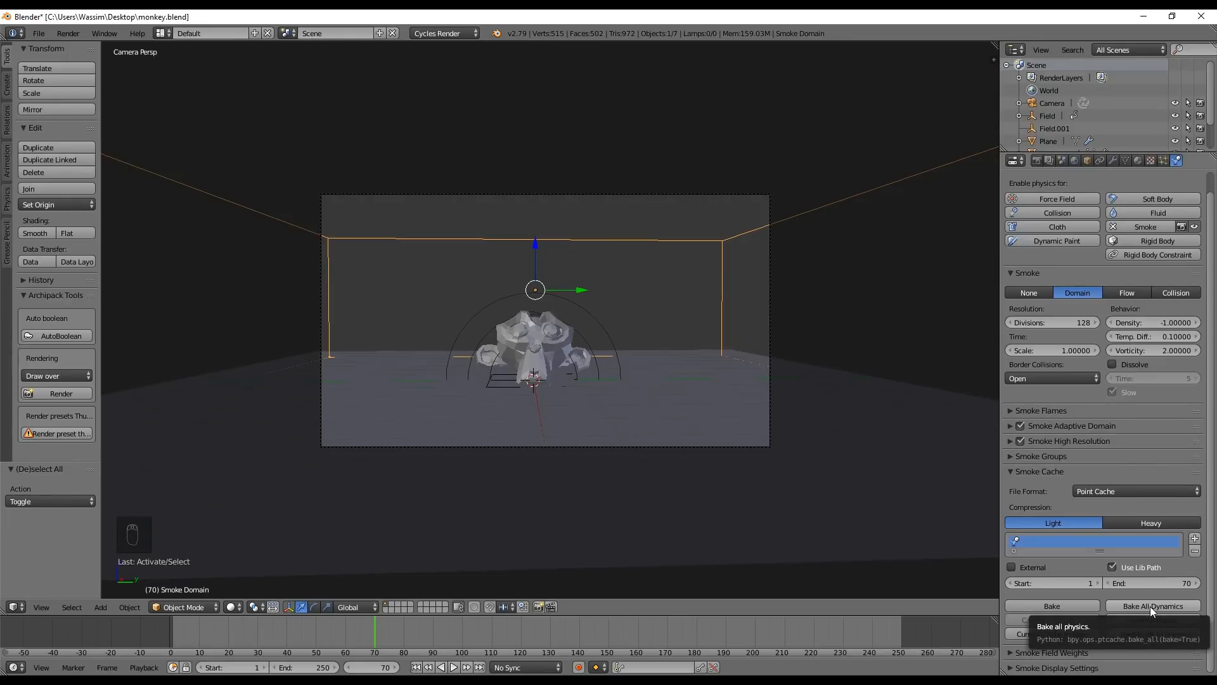
click(1150, 606)
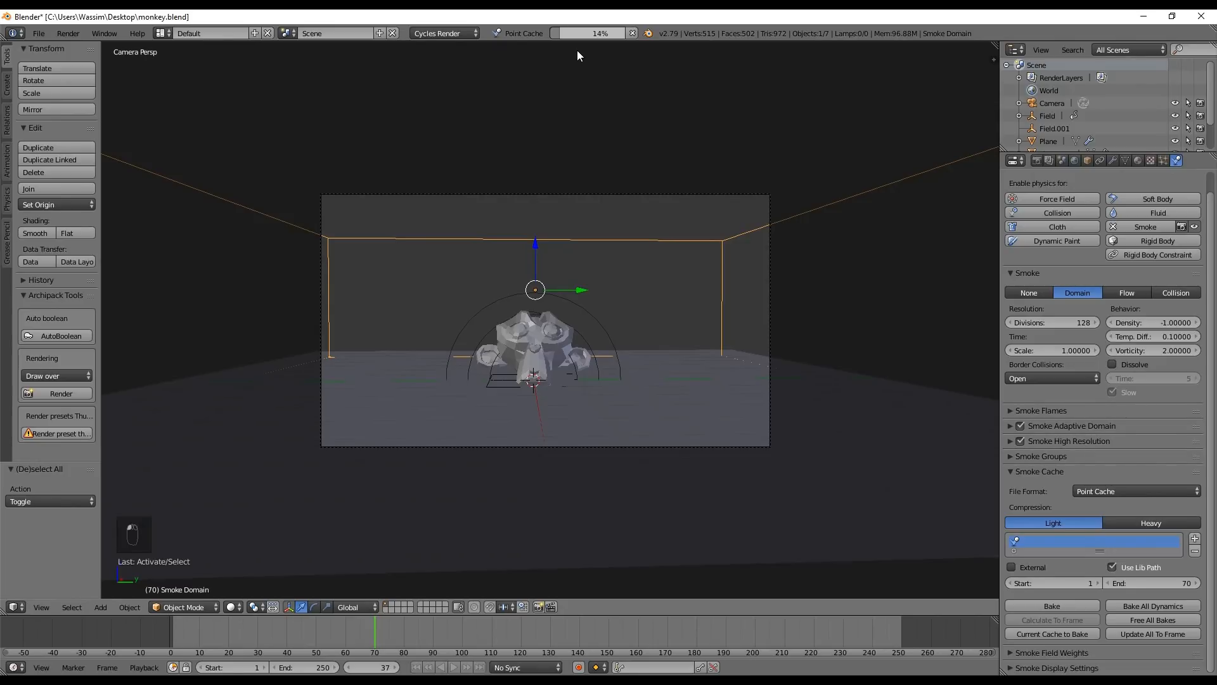
Play and scrub the baked smoke burst between about frames 40 and 60, viewing it through the camera
key(alt+a)
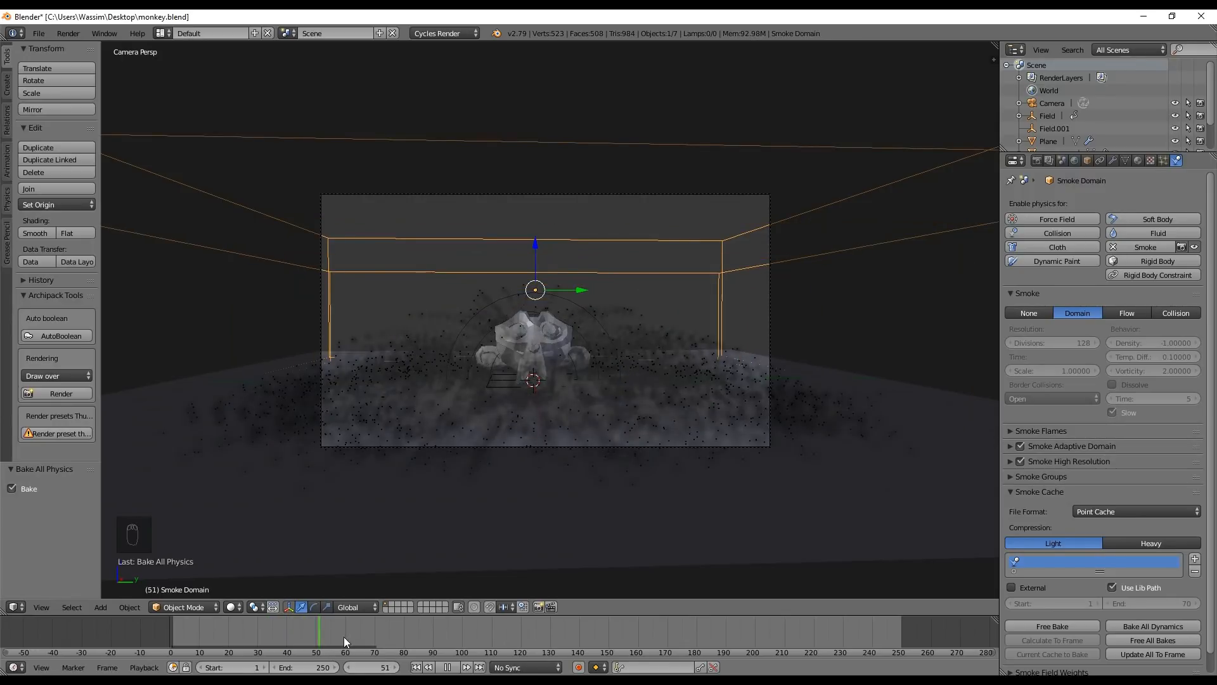
drag(352, 637, 295, 625)
key(Escape)
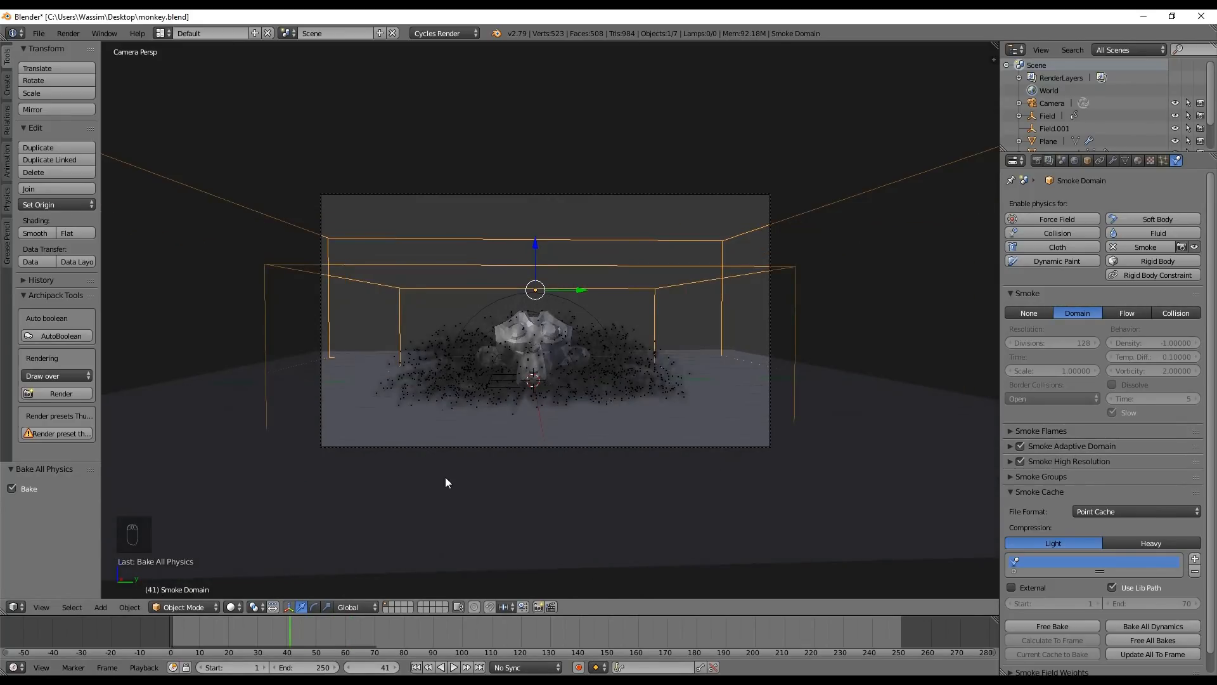
key(alt+a)
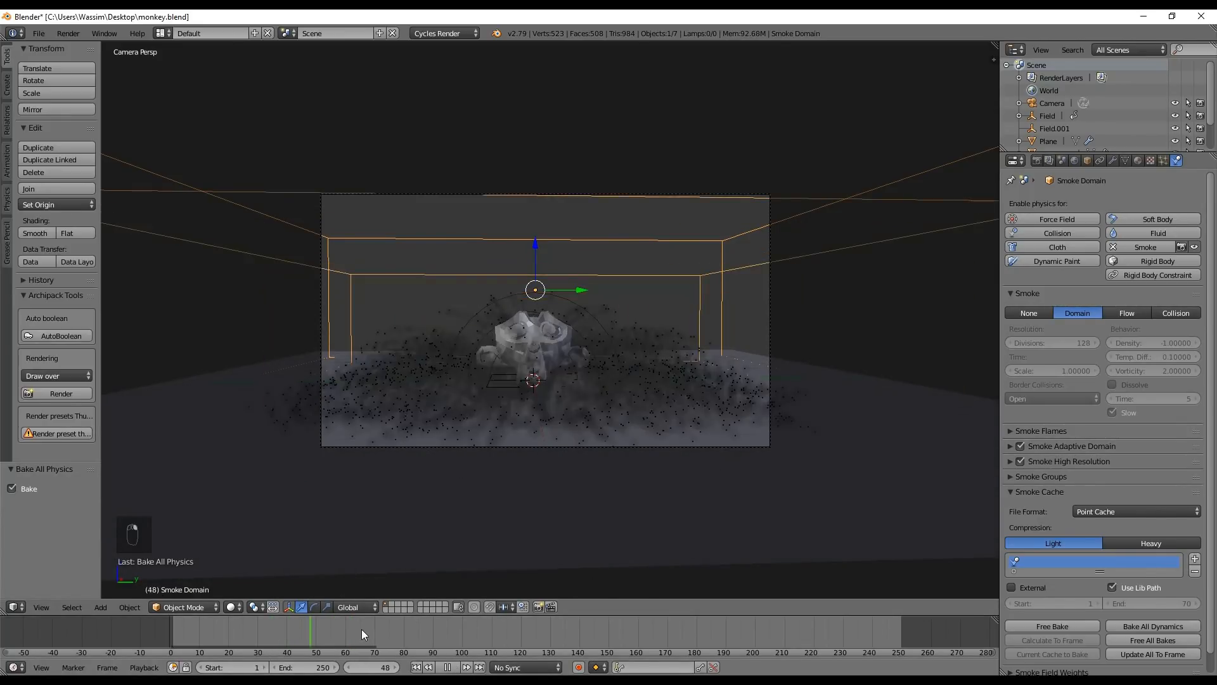
key(Escape)
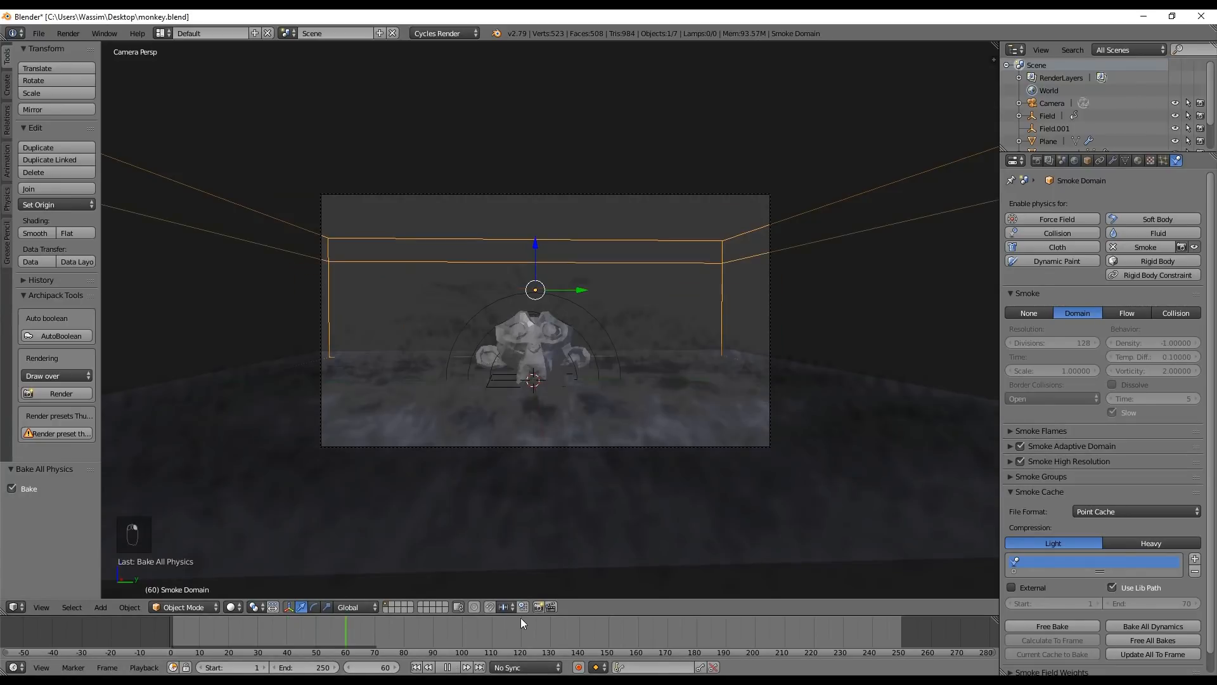
key(alt+a)
middle_drag(485, 407, 458, 403)
key(KP_0)
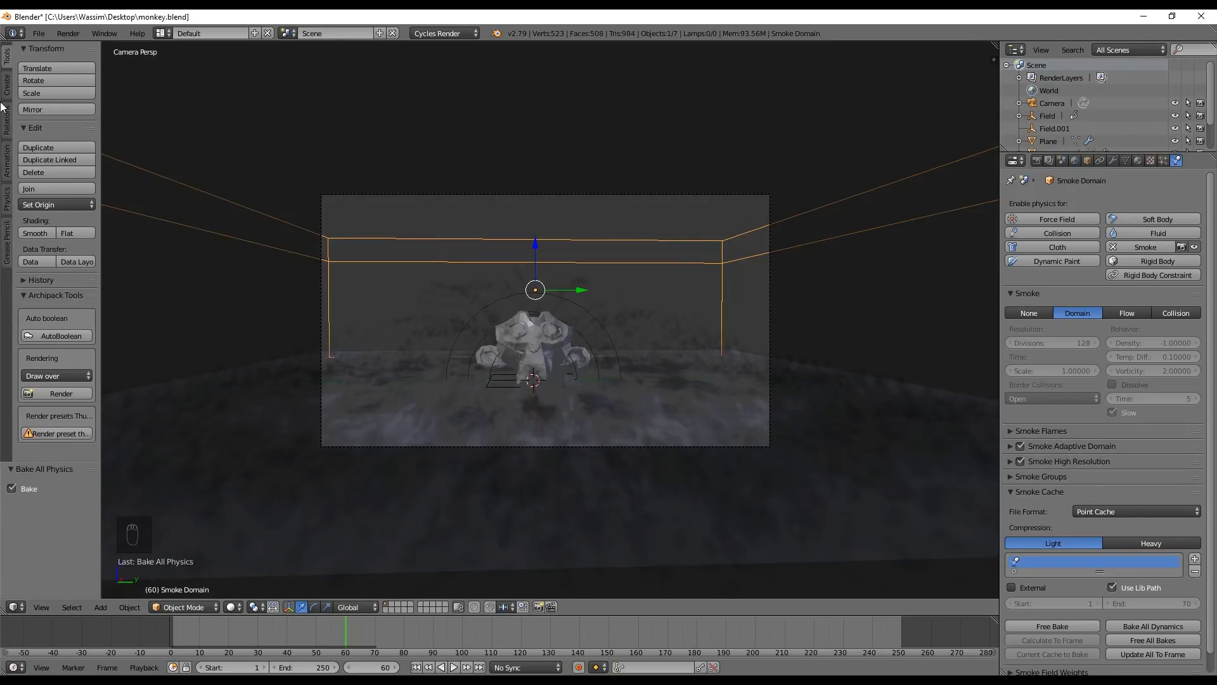
Split the 3D view side by side and show the Smoke Domain Material's nodes in the second area
key(t)
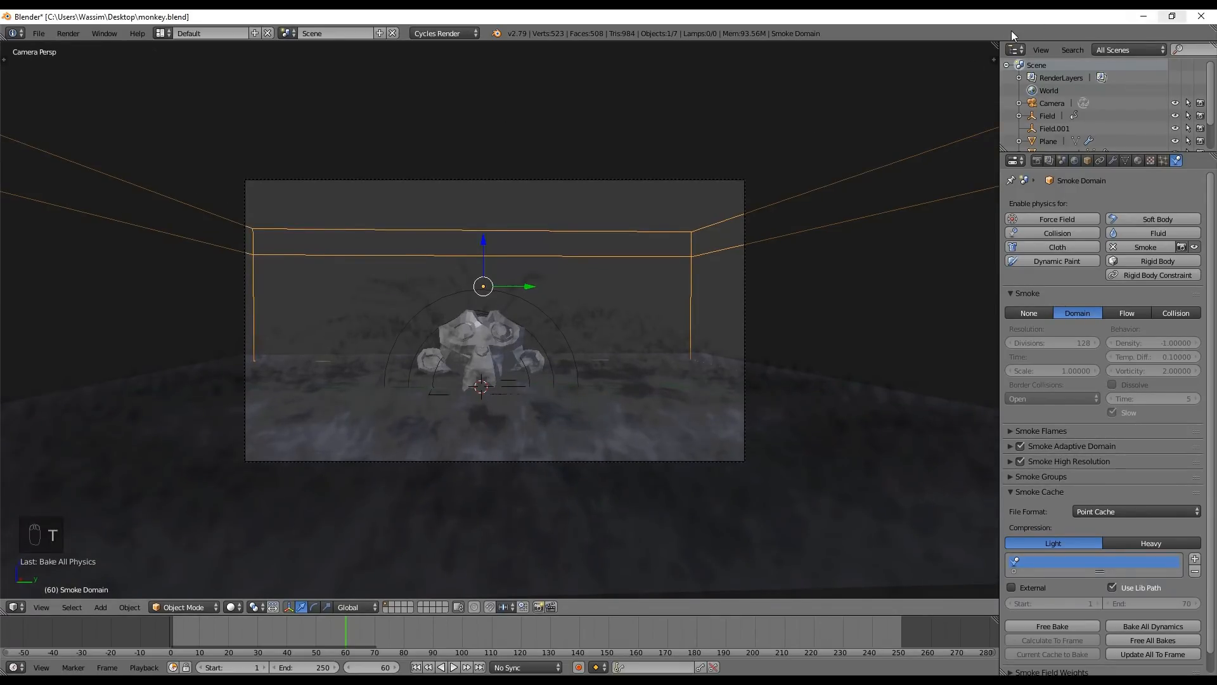
drag(994, 46, 594, 99)
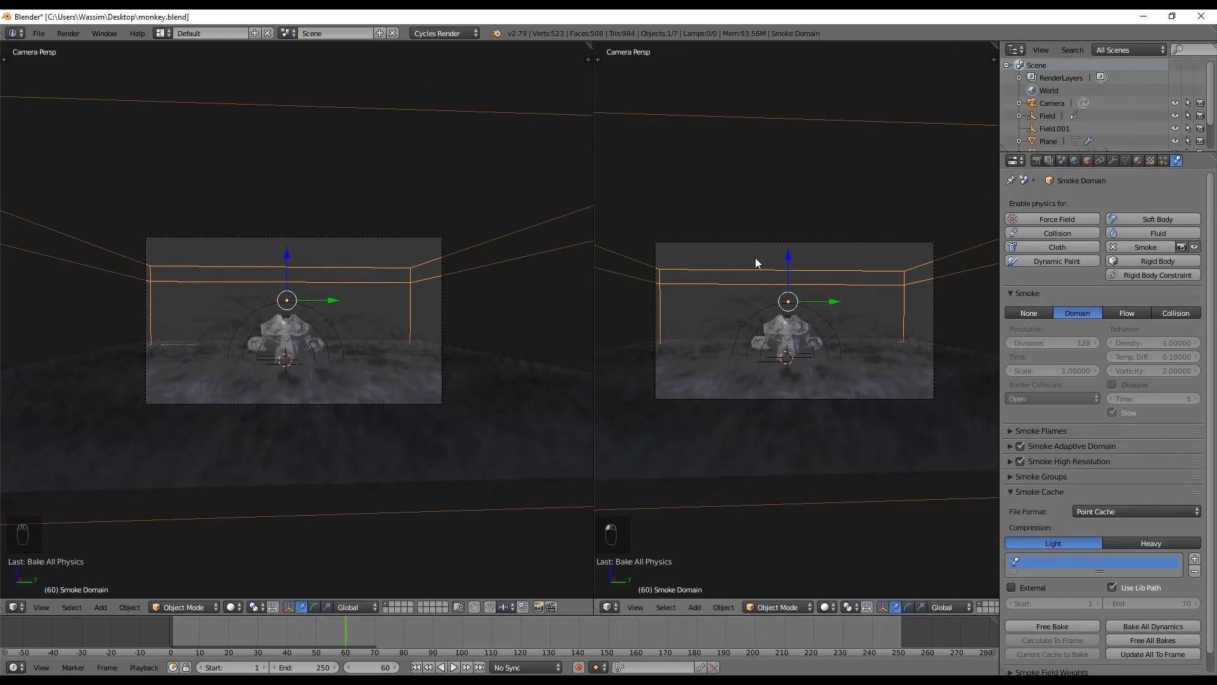
key(shift+F3)
key(n)
scroll(800, 352, up, 3)
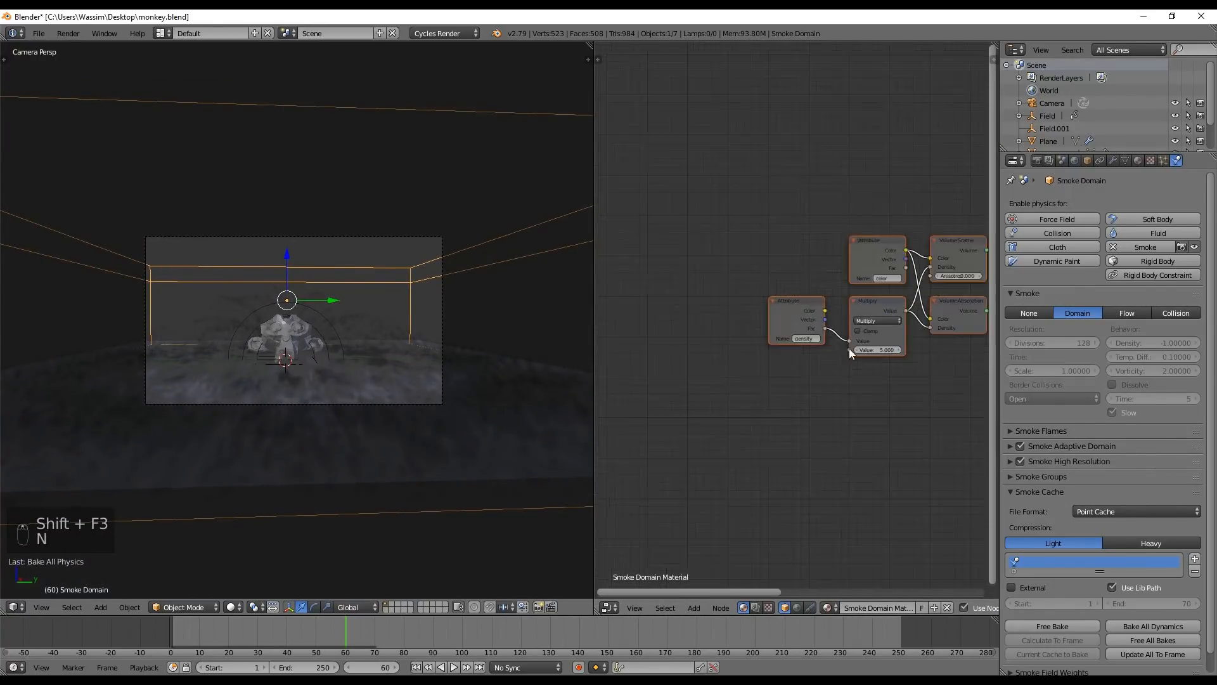
Select the material's Volume Absorption node and preview the camera view with rendered shading
click(828, 316)
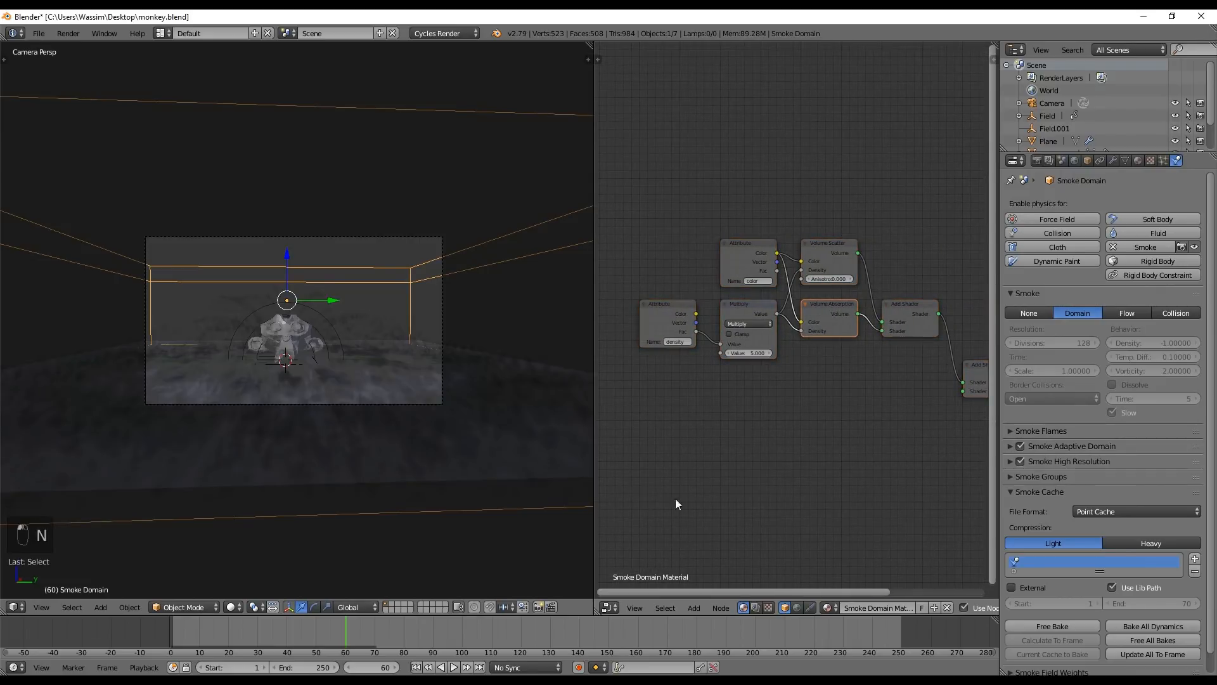
scroll(350, 373, up, 2)
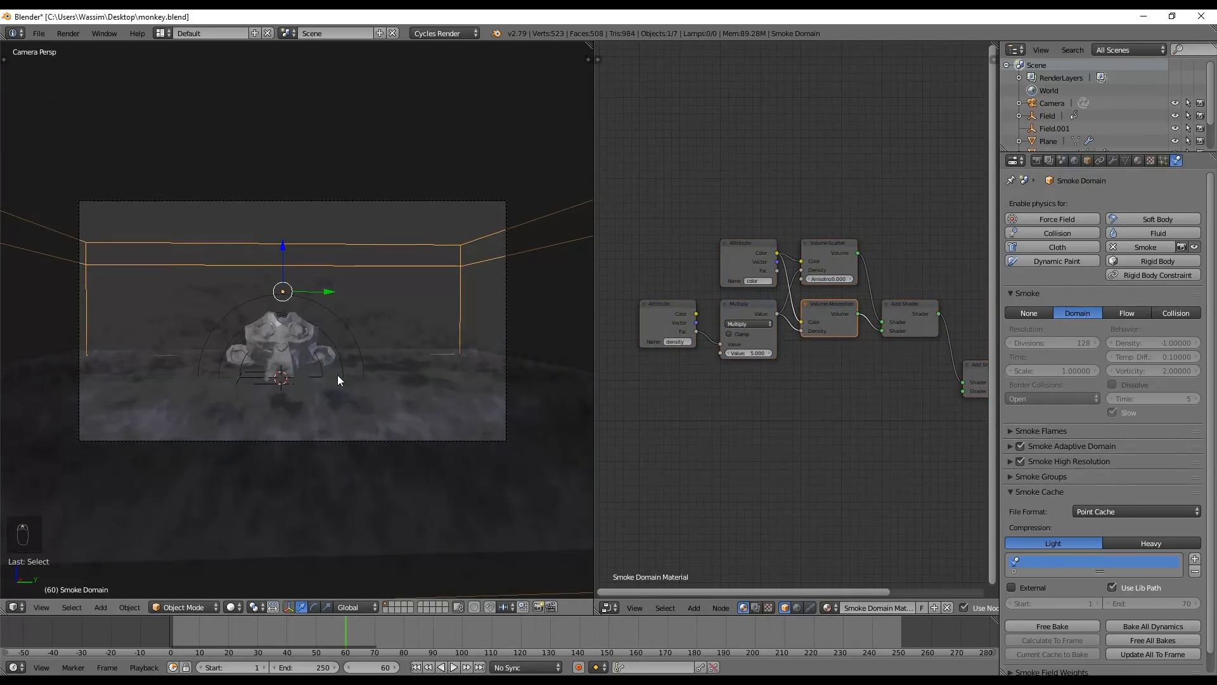
key(shift+z)
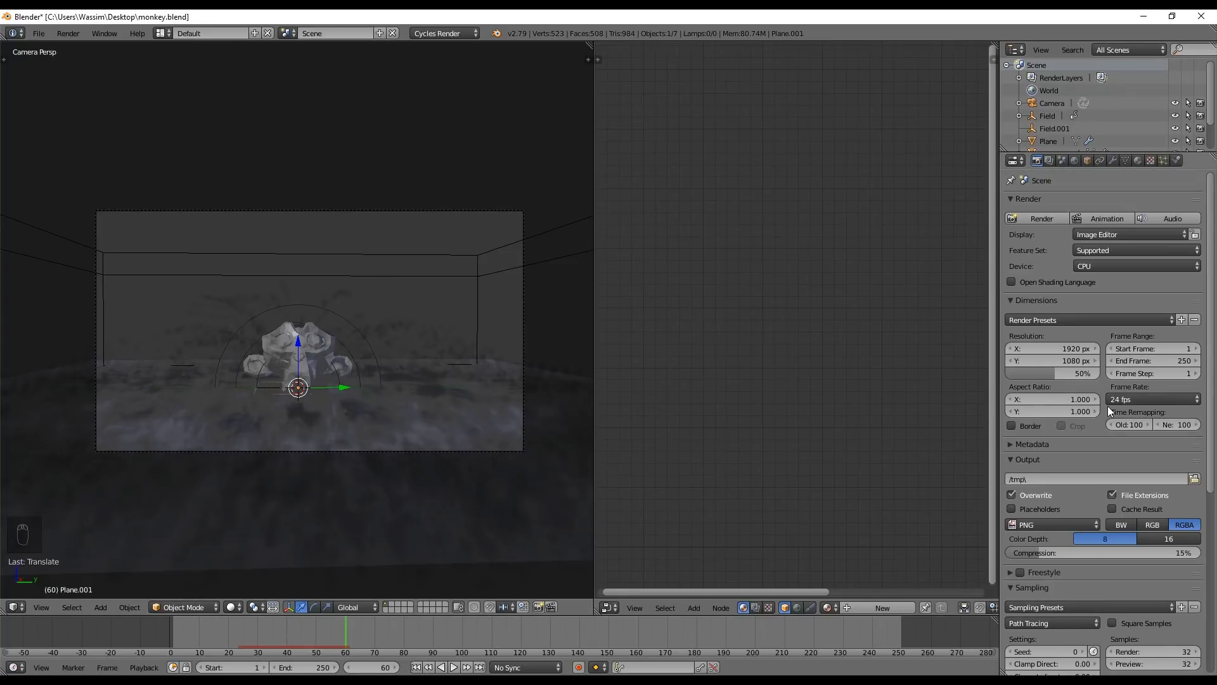
Set the scene's end frame to 70 and the render resolution scale to 25%
click(1145, 362)
key(BackSpace)
text(70)
key(Return)
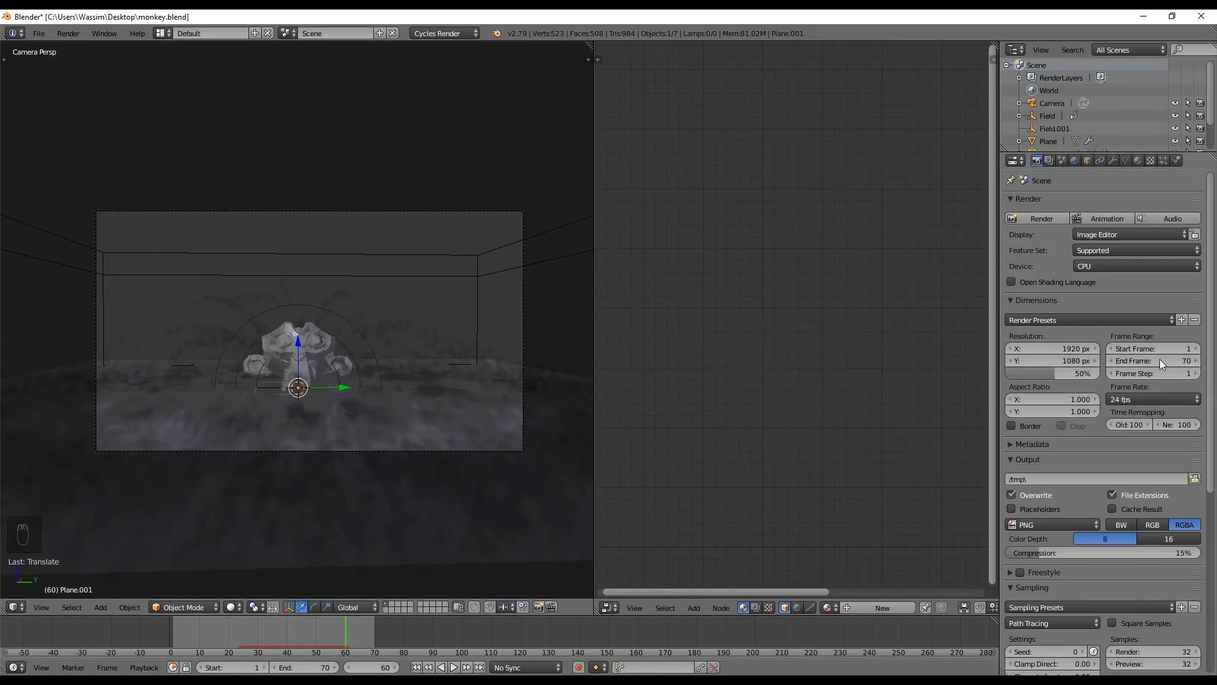
click(1069, 373)
text(25)
key(Return)
Check the render tile size in the performance settings and collapse the expanded render property sections
click(1044, 458)
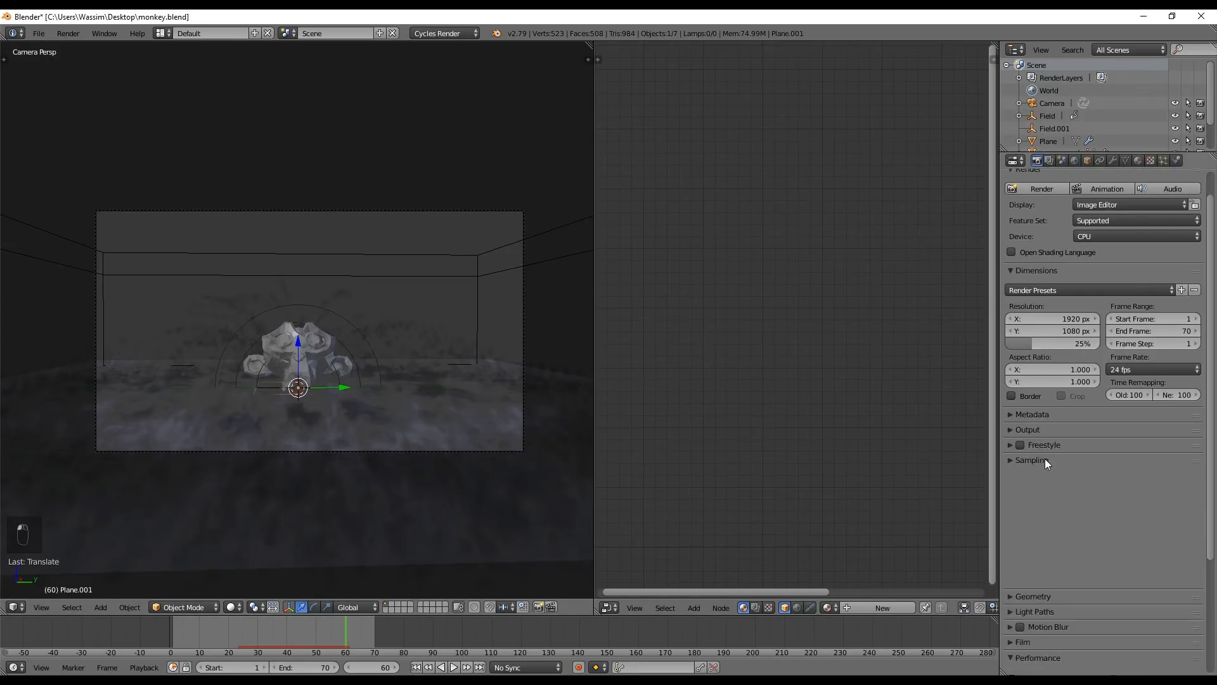
scroll(1064, 546, down, 2)
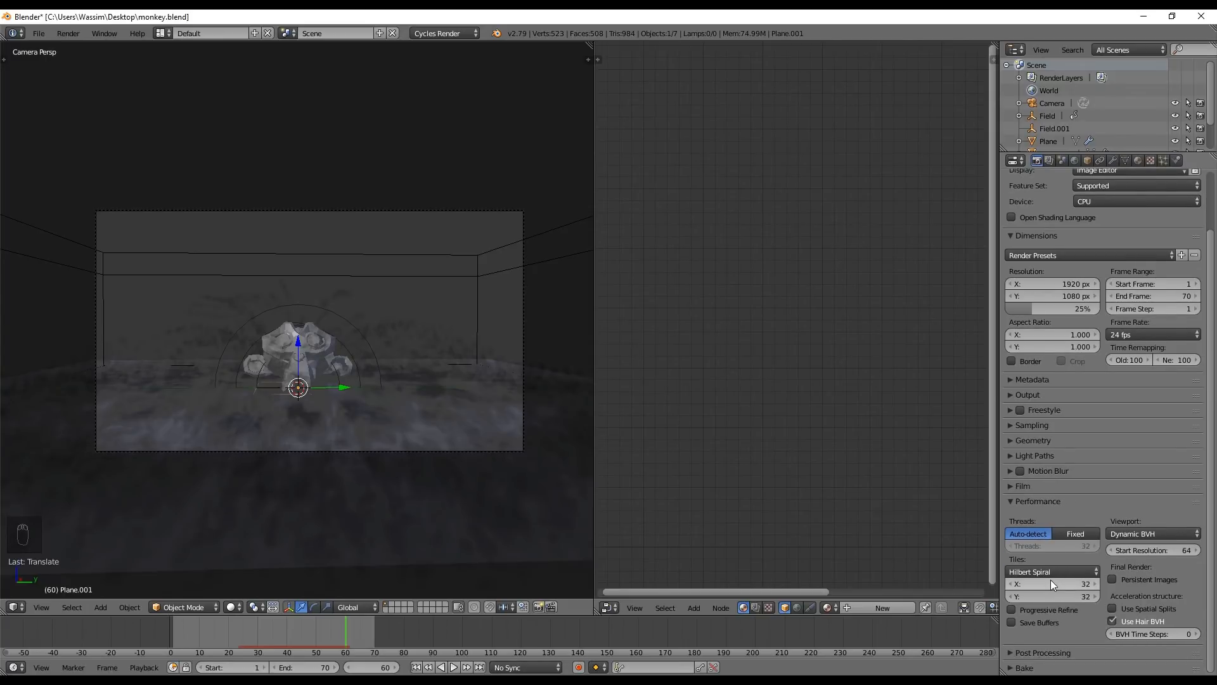
click(1051, 580)
key(Return)
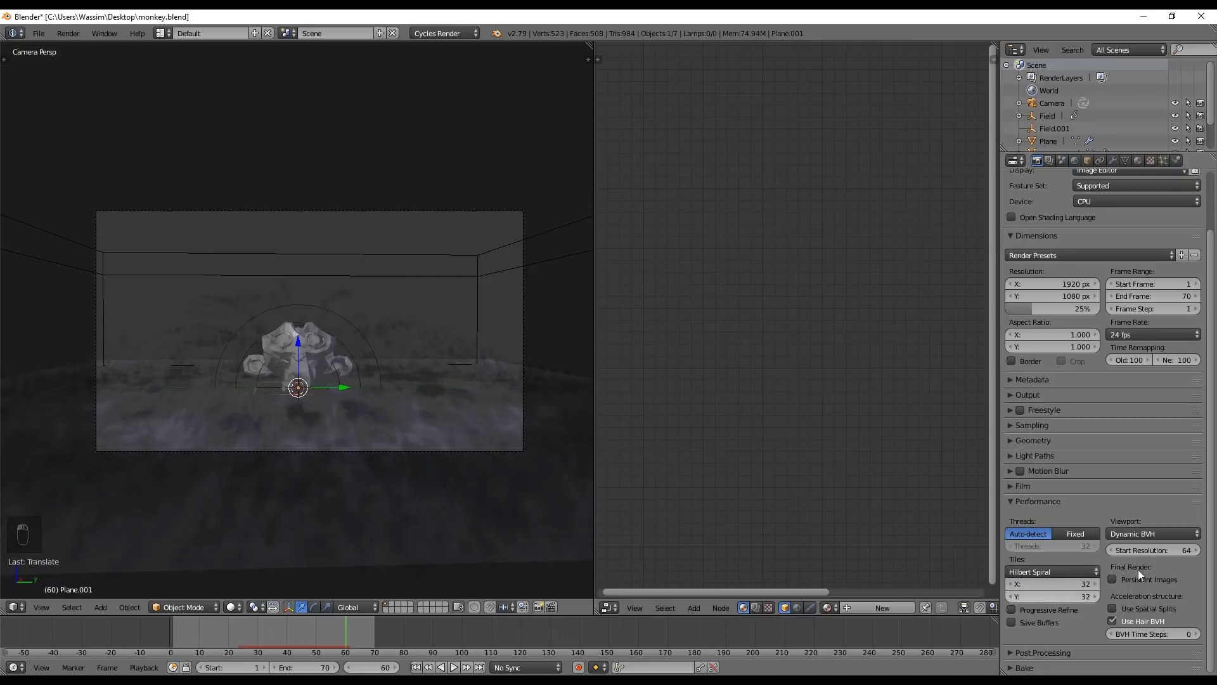
scroll(1153, 551, up, 4)
click(1078, 567)
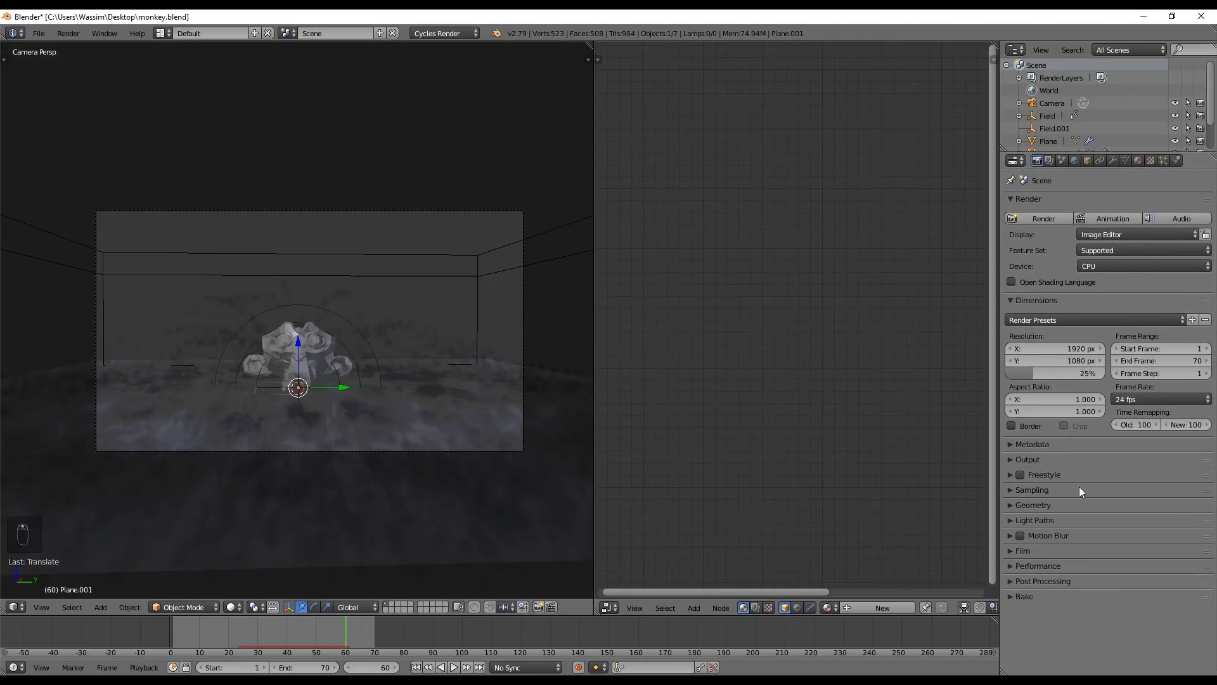
Render the full animation with Cycles
click(67, 33)
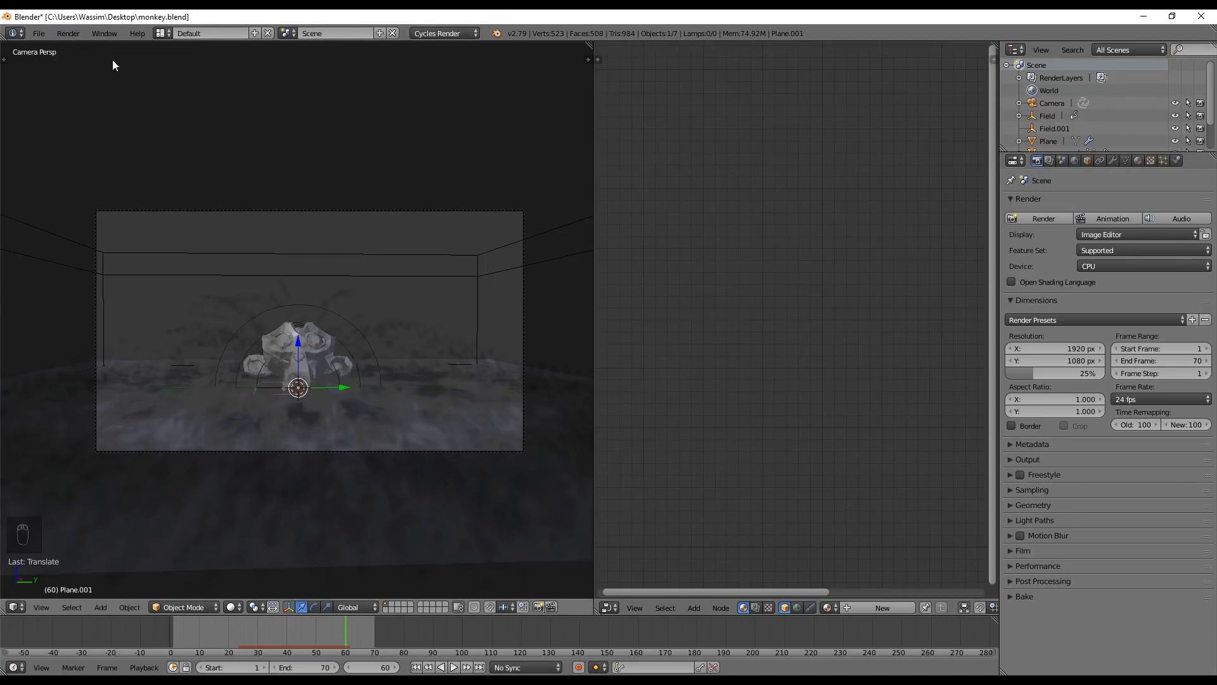
click(68, 33)
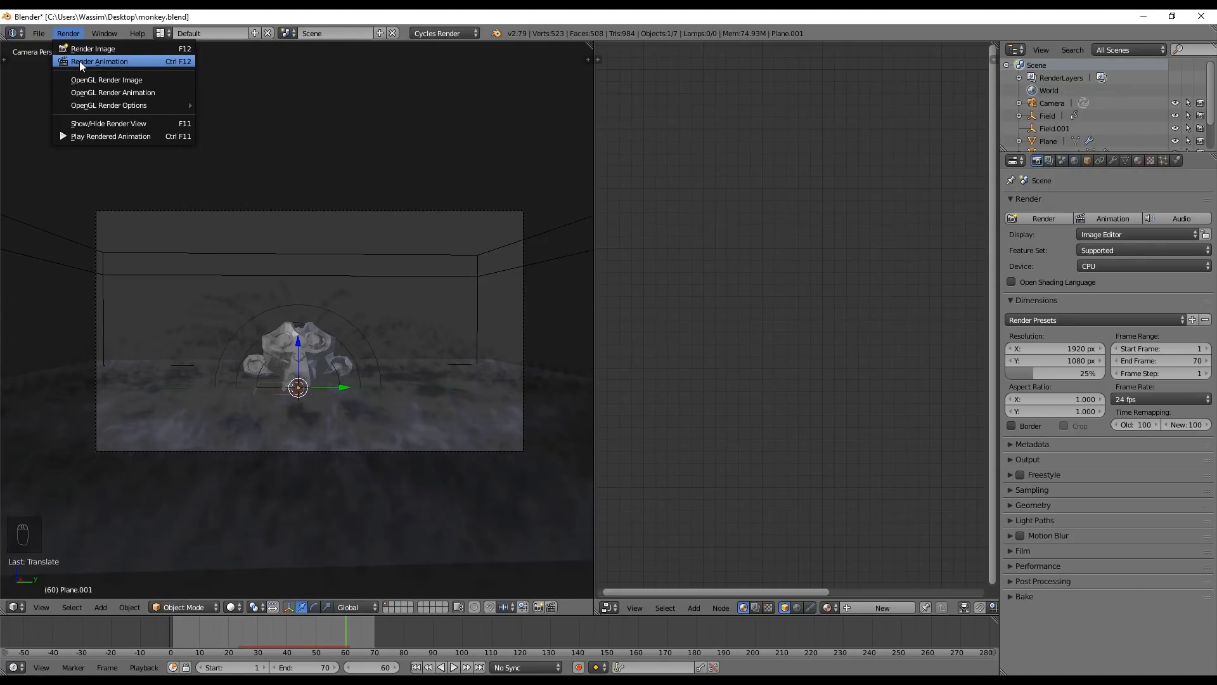
click(80, 63)
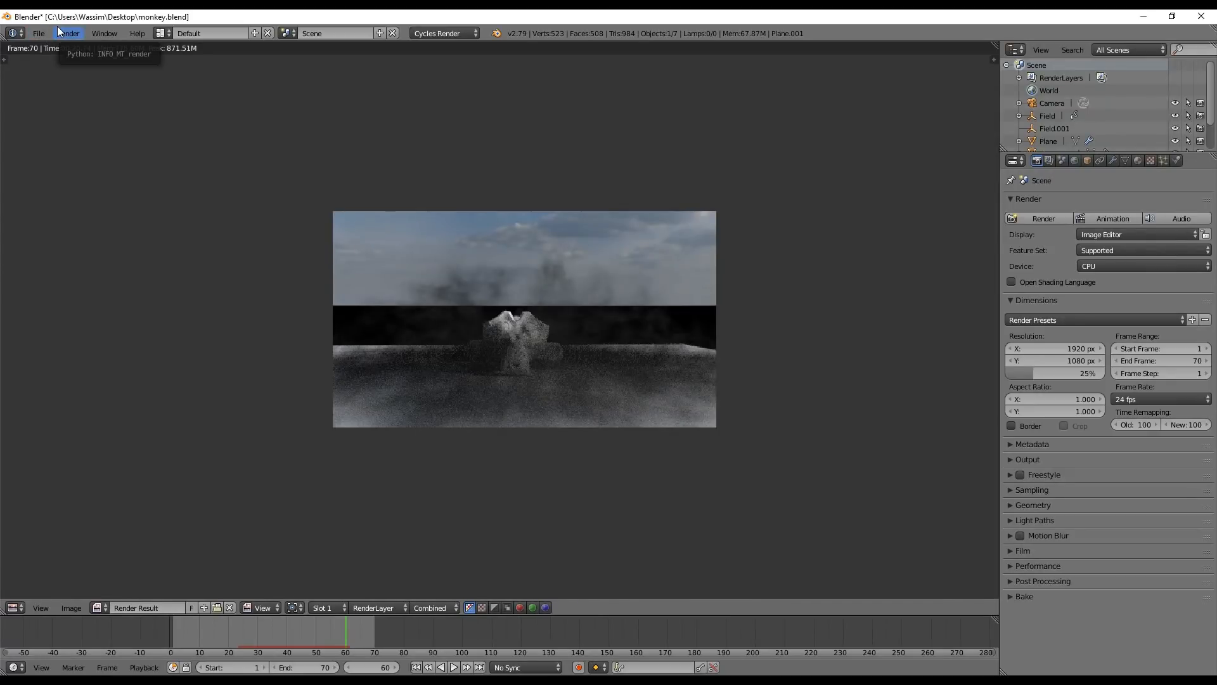
Play the rendered animation in a repositioned, enlarged player window and scrub back through the smoke burst
click(58, 30)
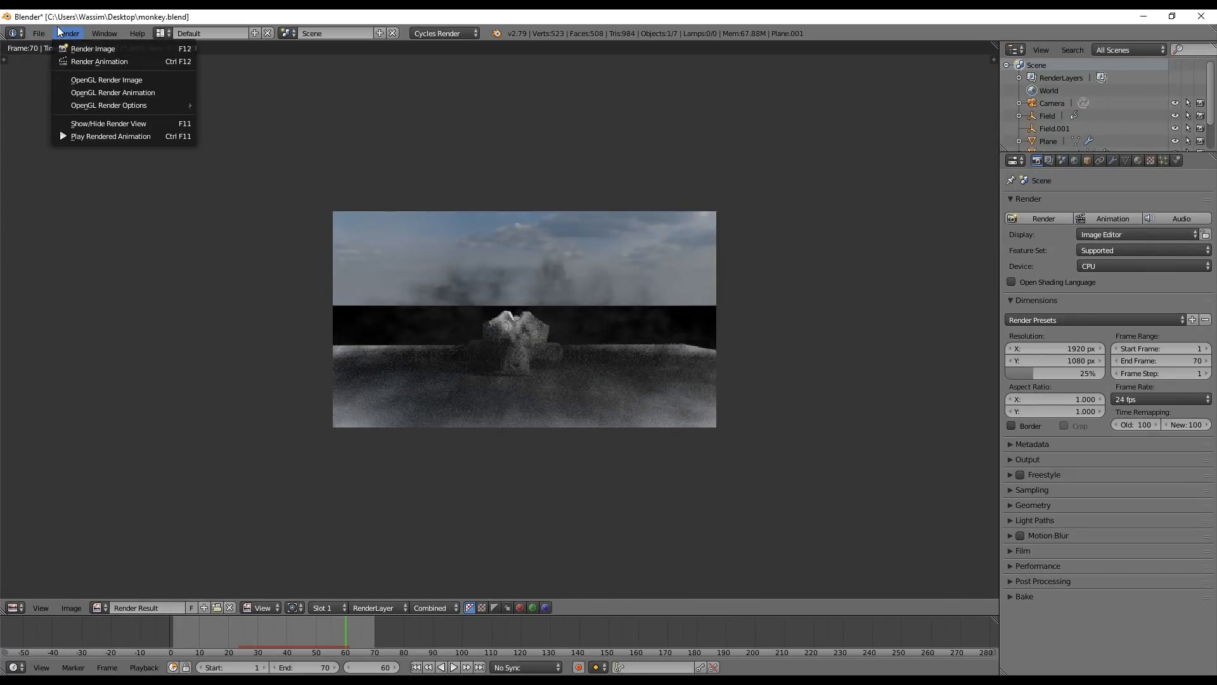
click(83, 134)
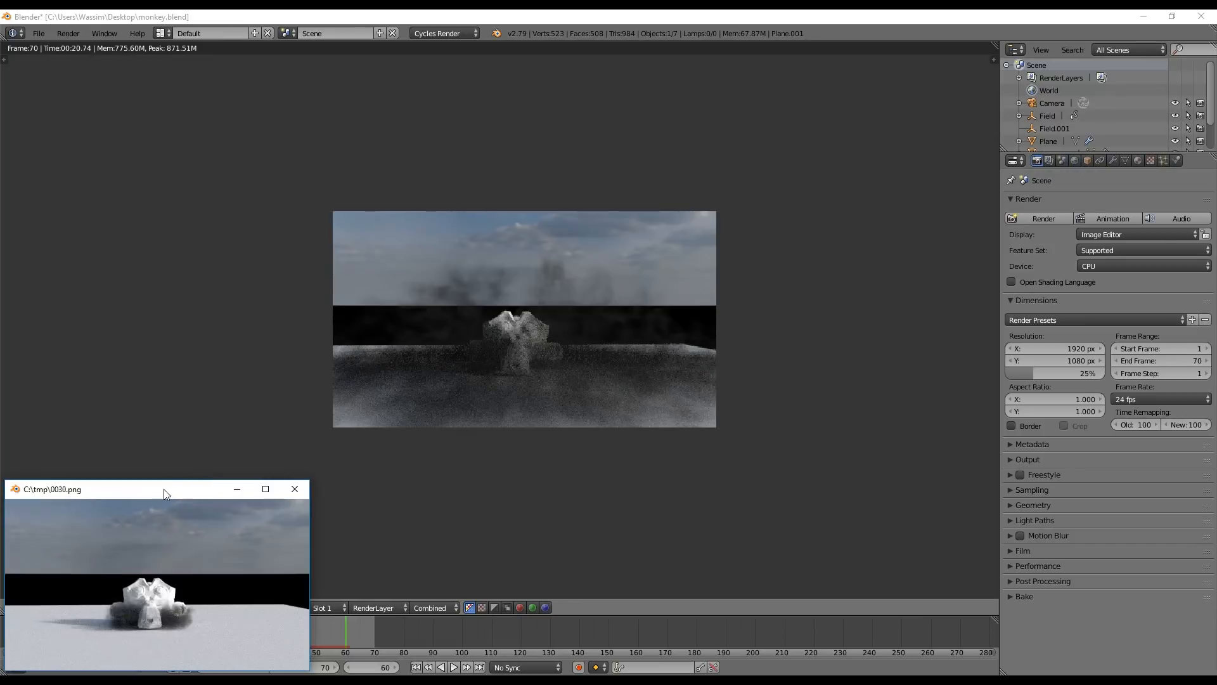
drag(156, 497, 232, 181)
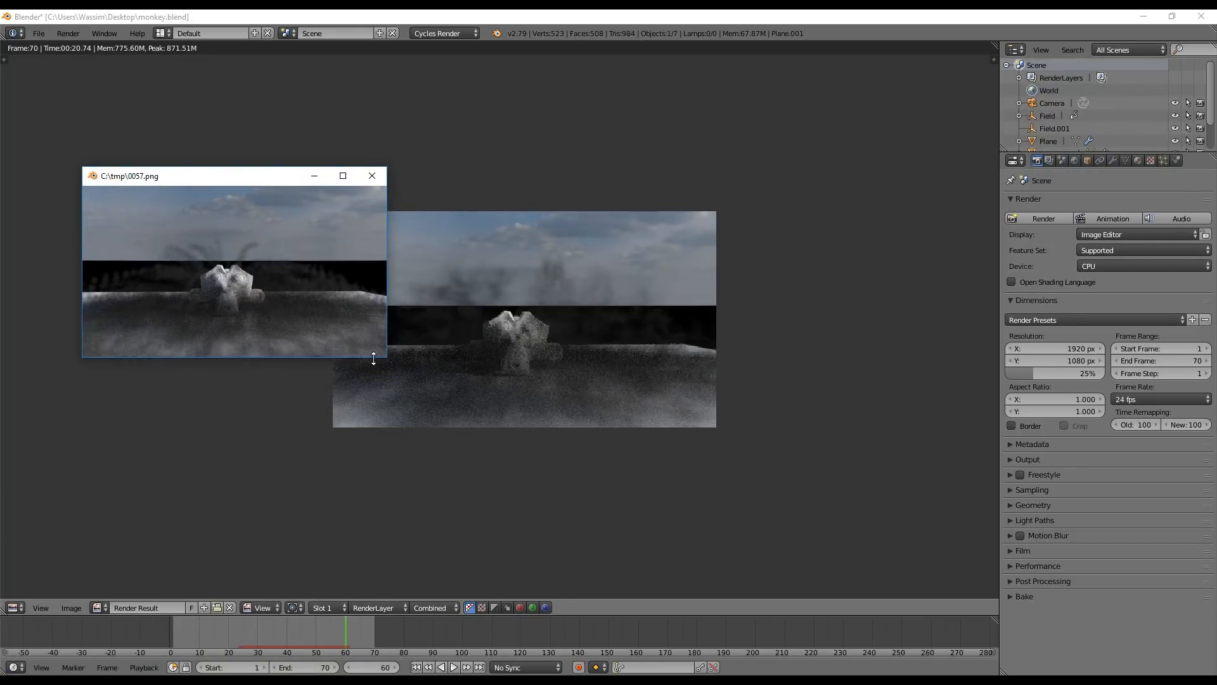
drag(387, 358, 564, 432)
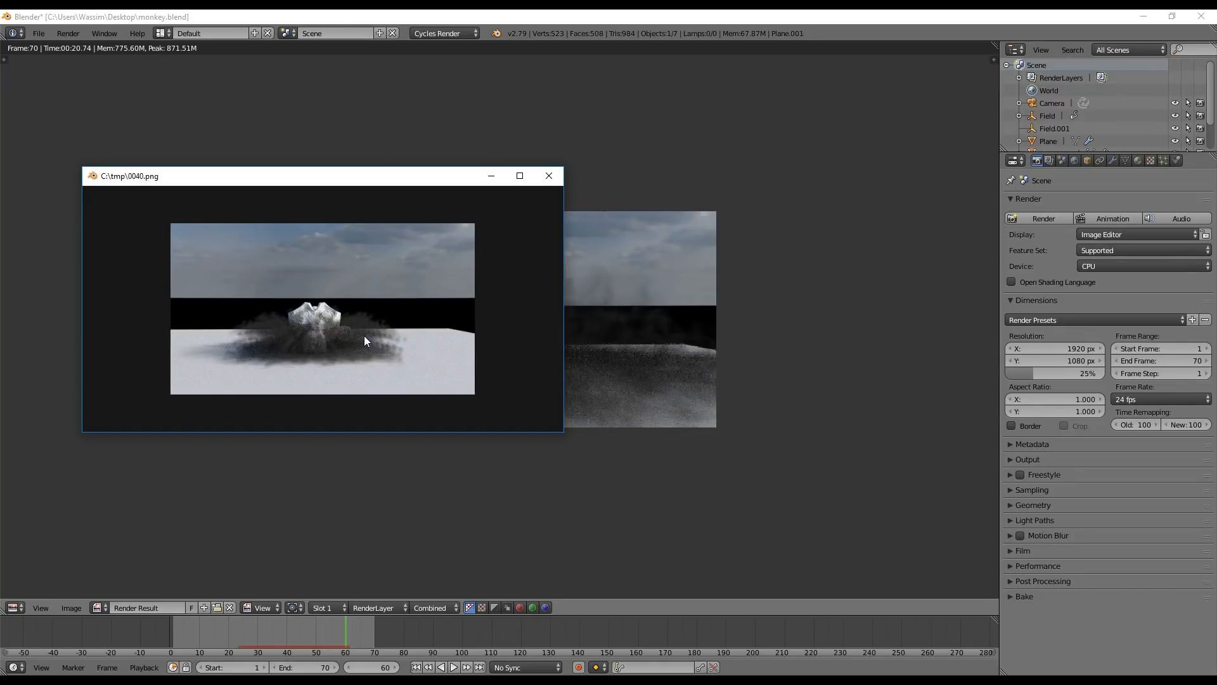
drag(321, 343, 102, 347)
key(space)
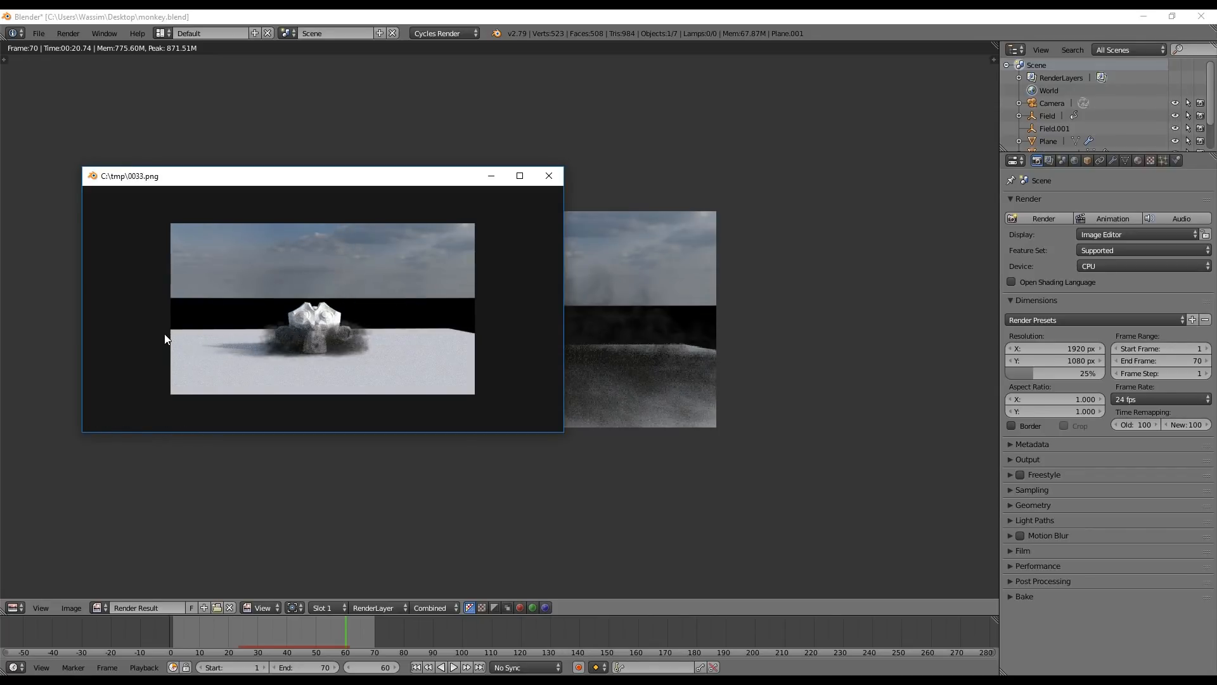